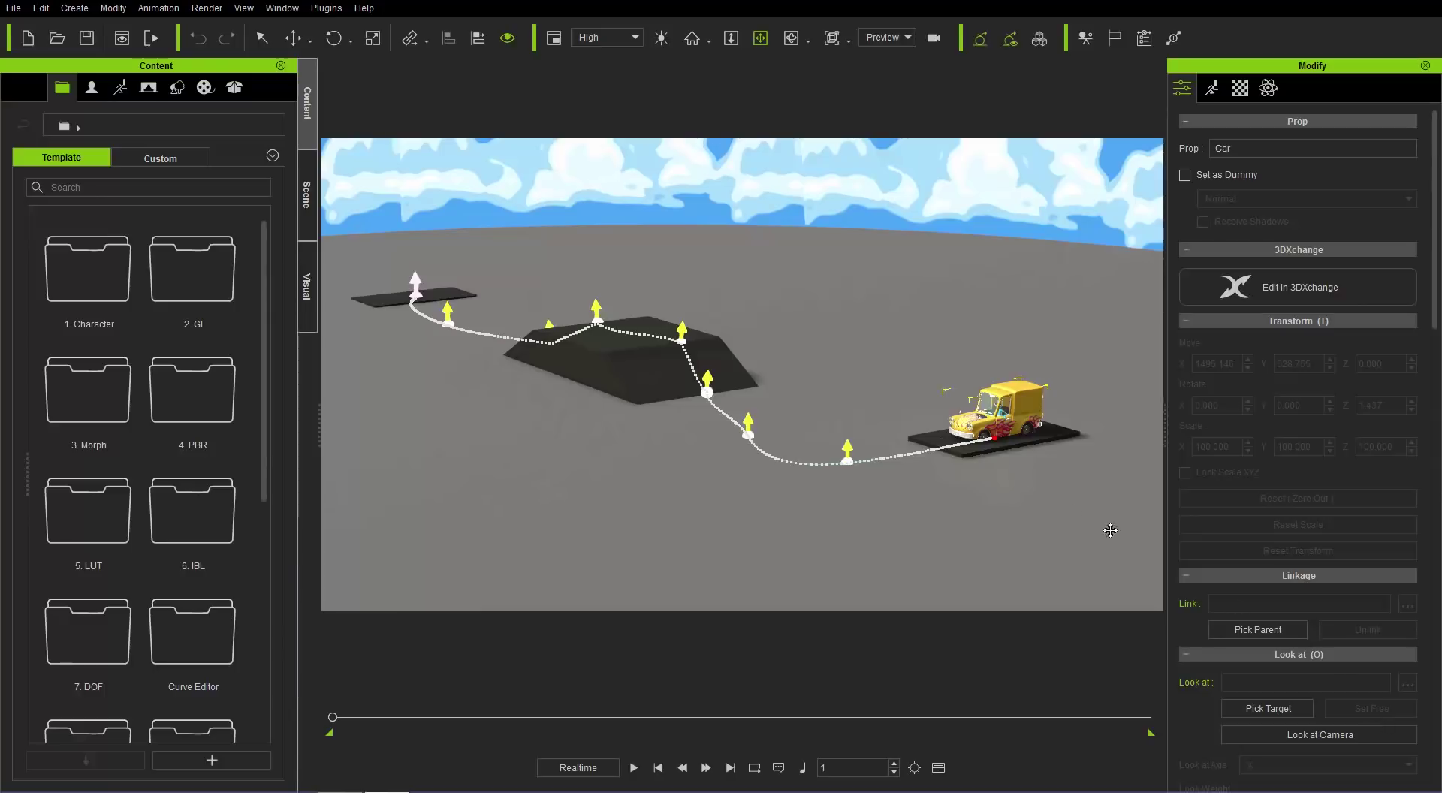
Step: Play the car's path animation over the ramp to review its speed, then return to the first frame
right_click_drag(774, 269, 769, 349)
middle_click_drag(770, 350, 840, 385)
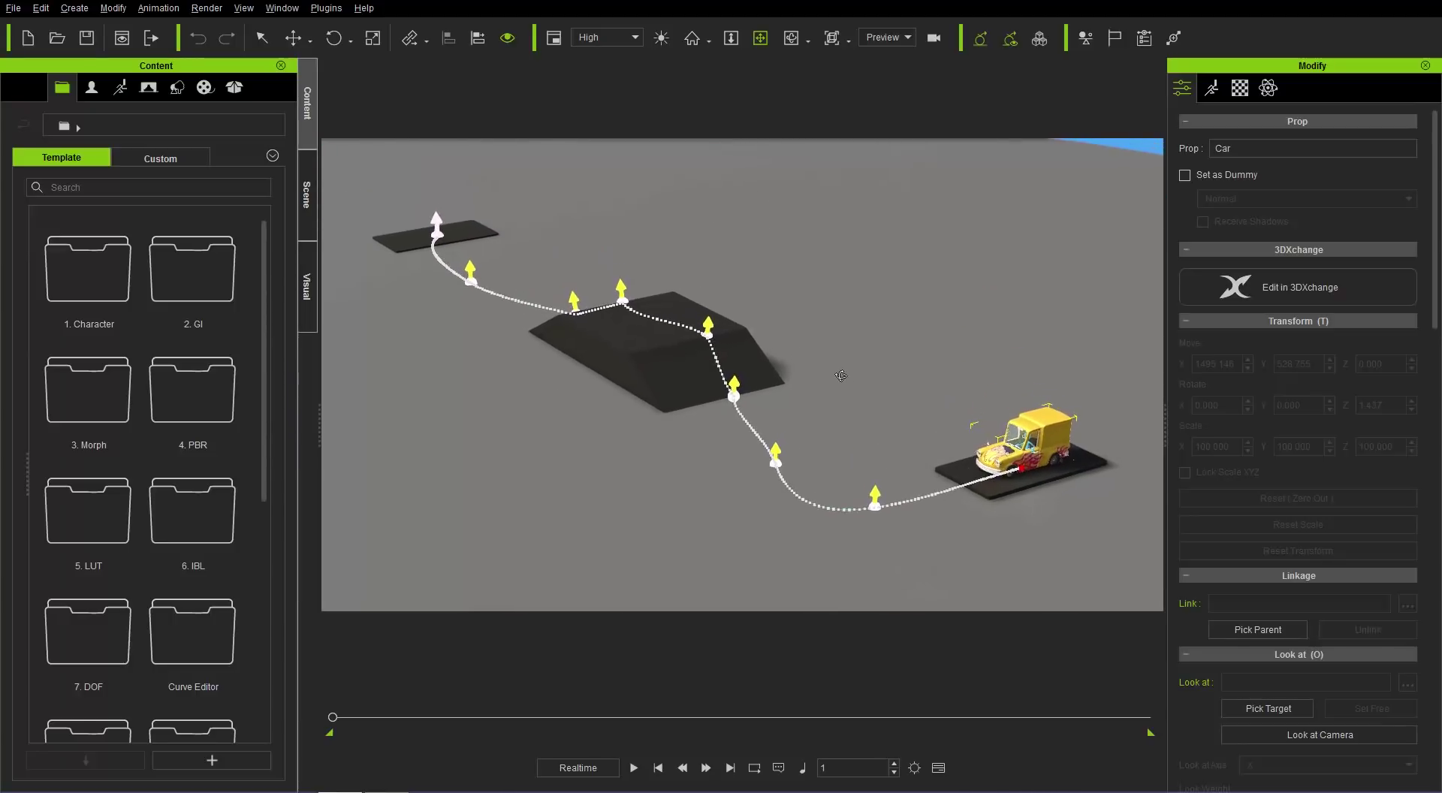
left_click(634, 768)
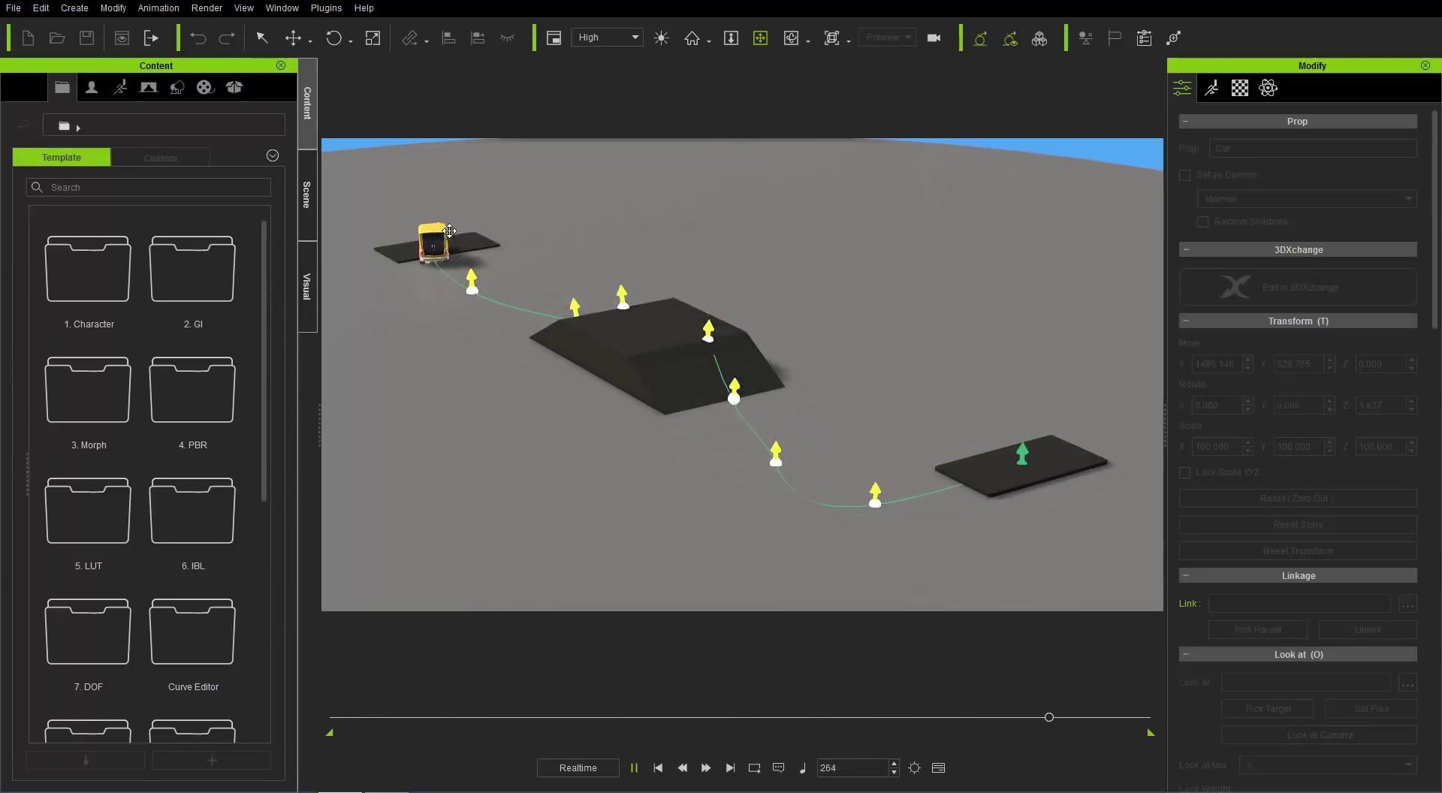
left_click(634, 767)
left_click(658, 767)
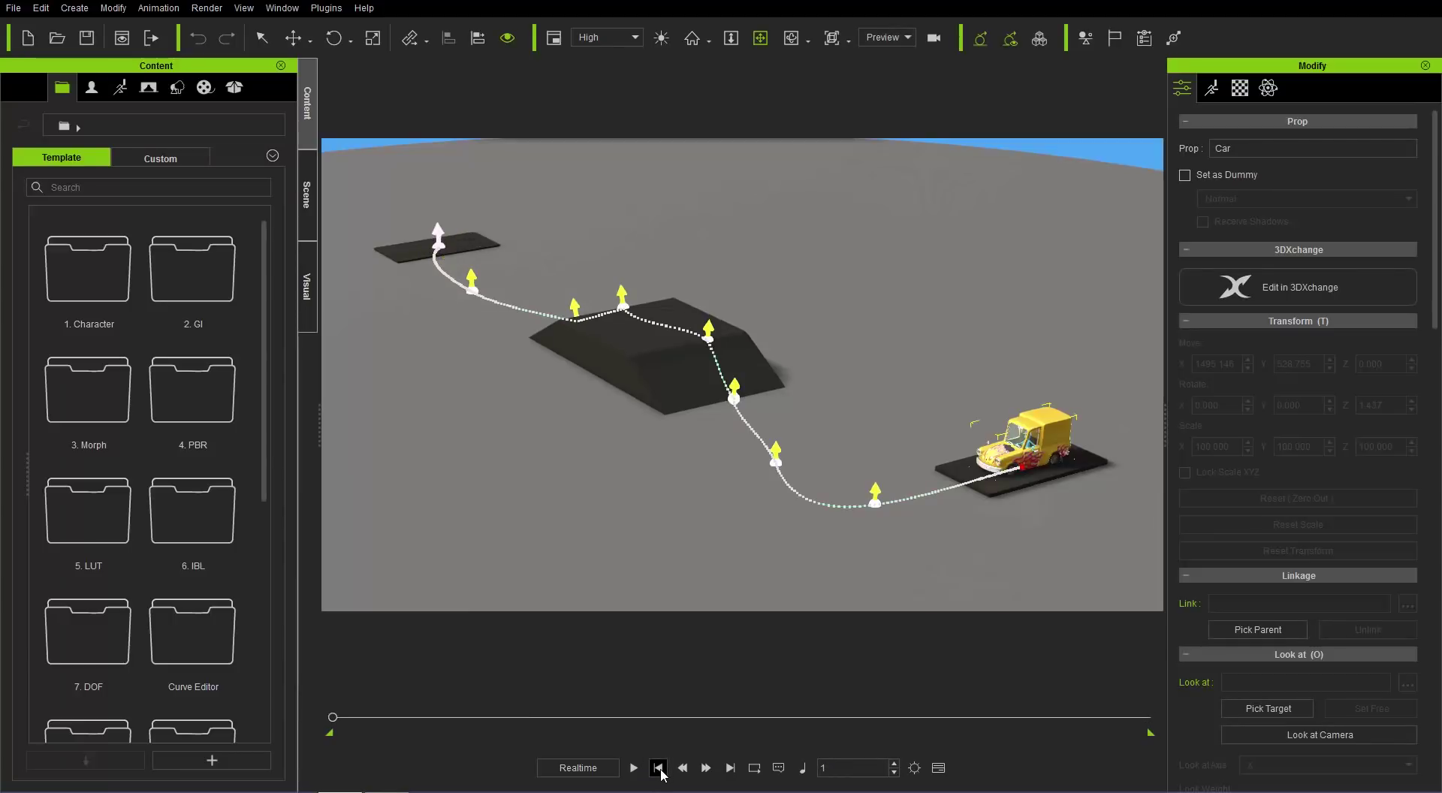
right_click_drag(991, 505, 1028, 468)
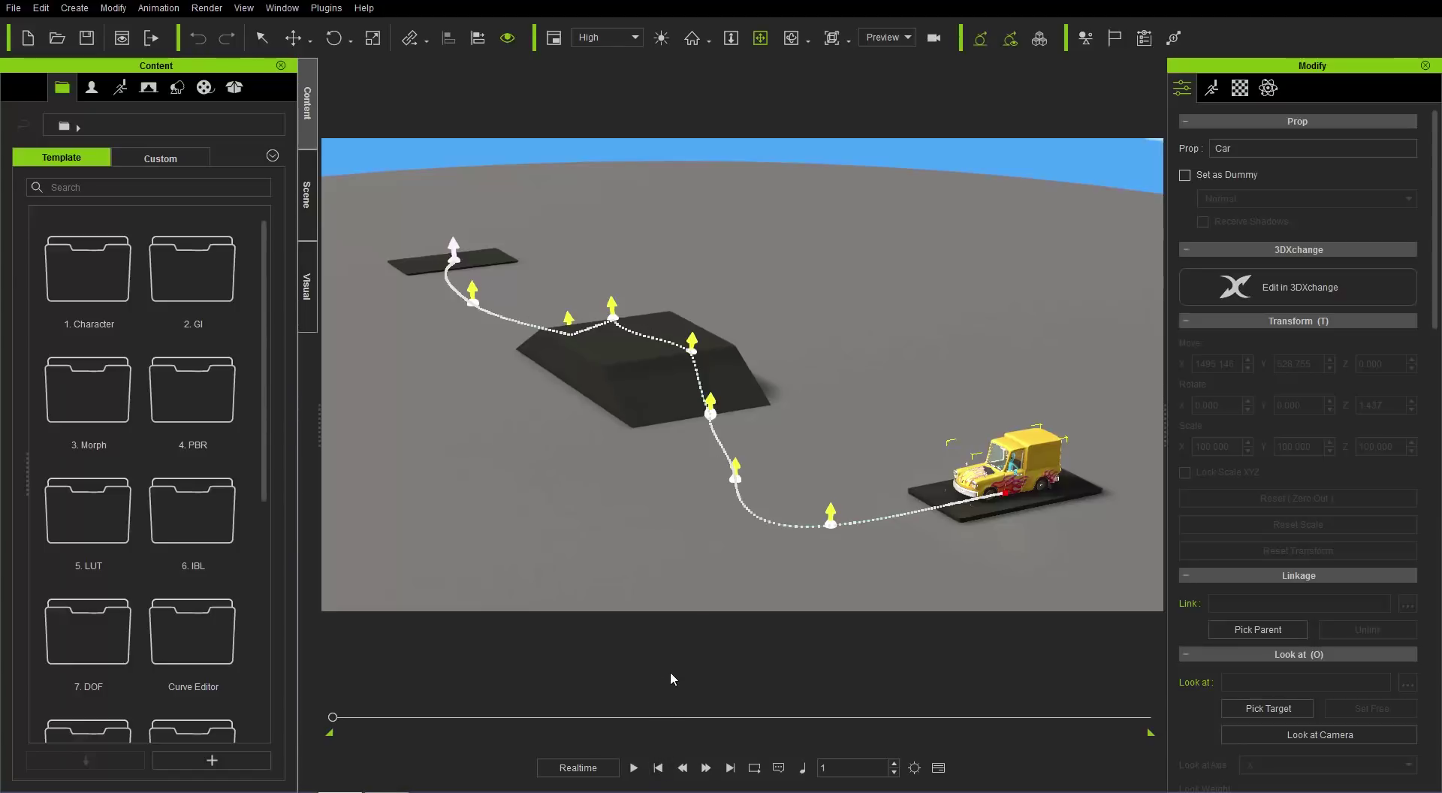
Step: Open the timeline and select the Path Position track among the car's constraint tracks
key("F3")
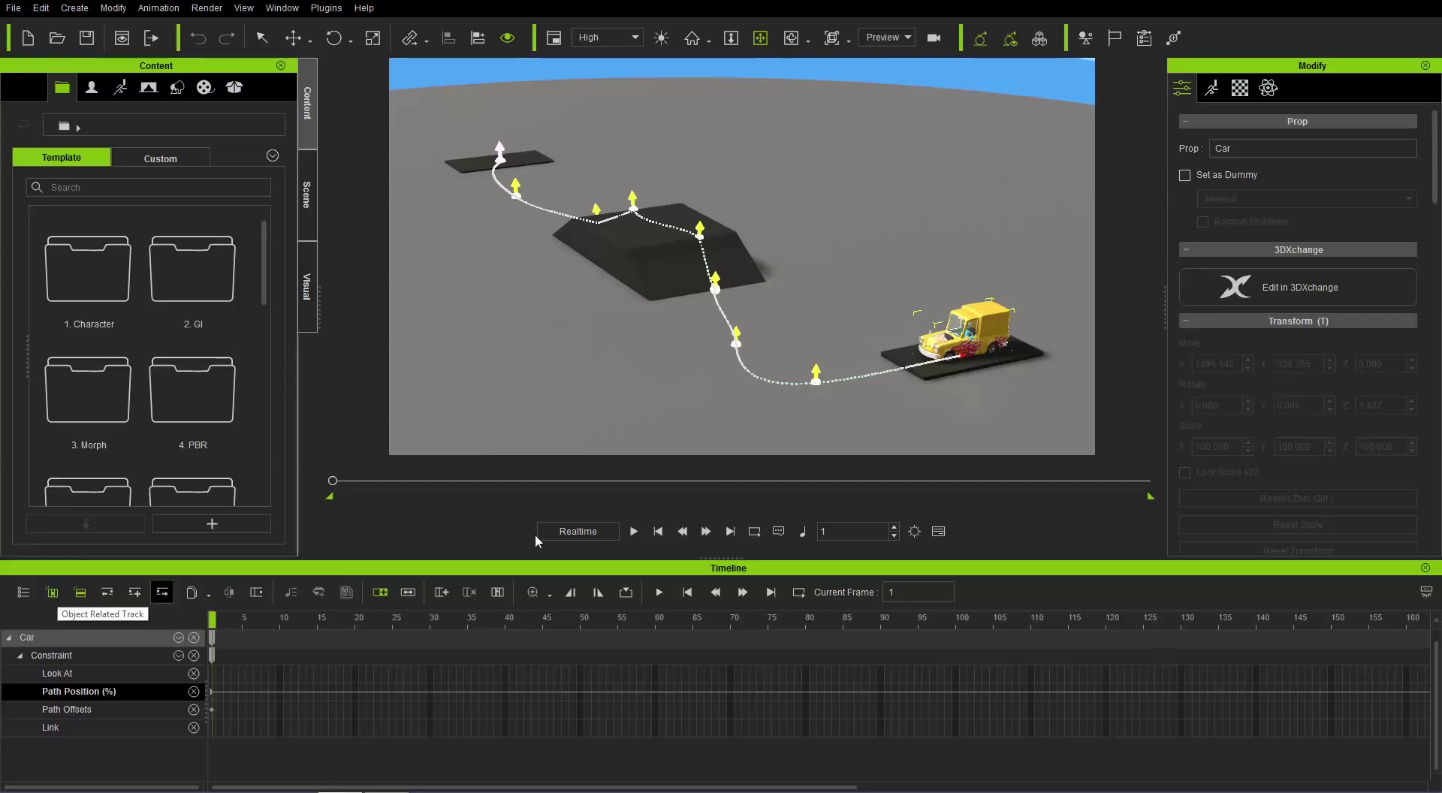
left_click(380, 592)
left_click(739, 255)
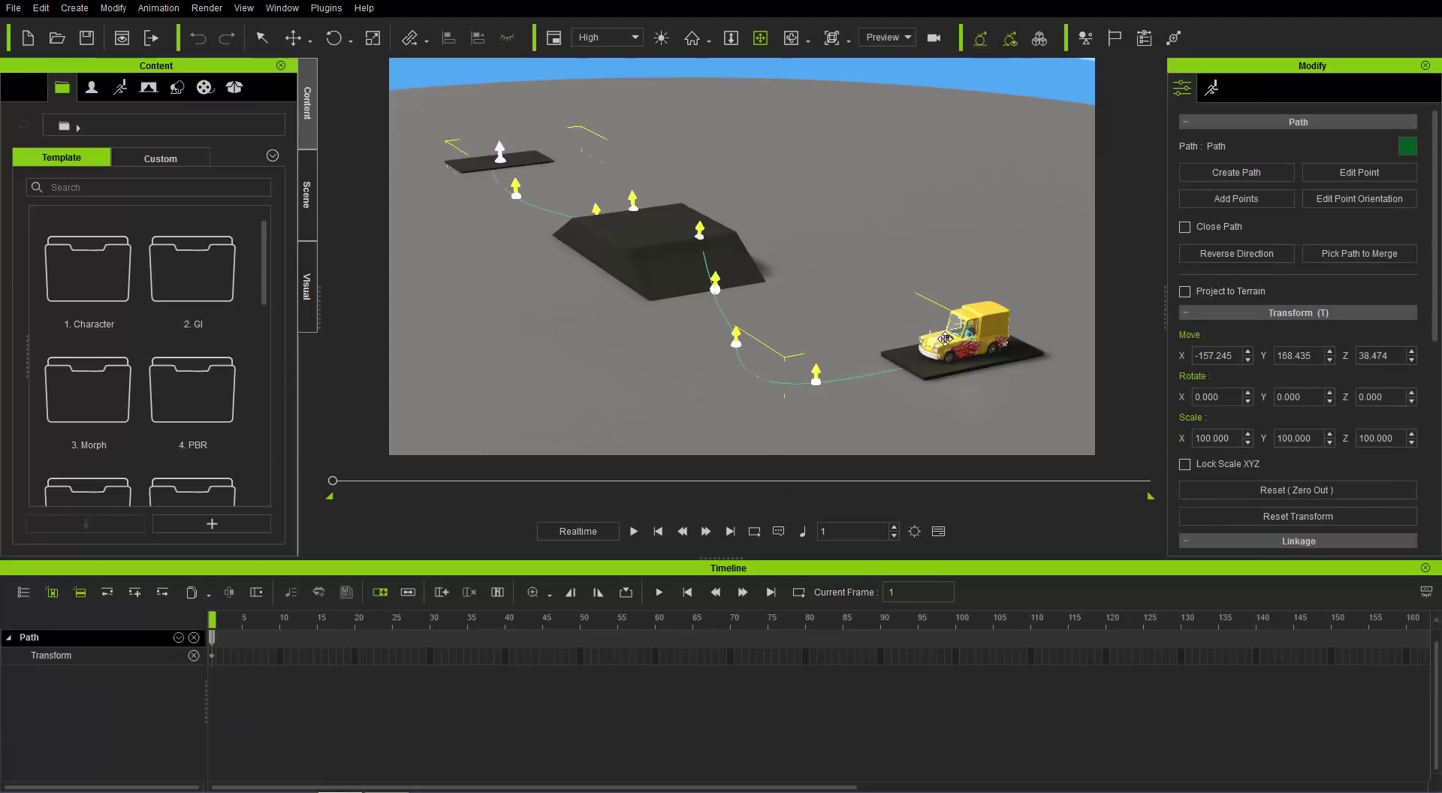
left_click(973, 340)
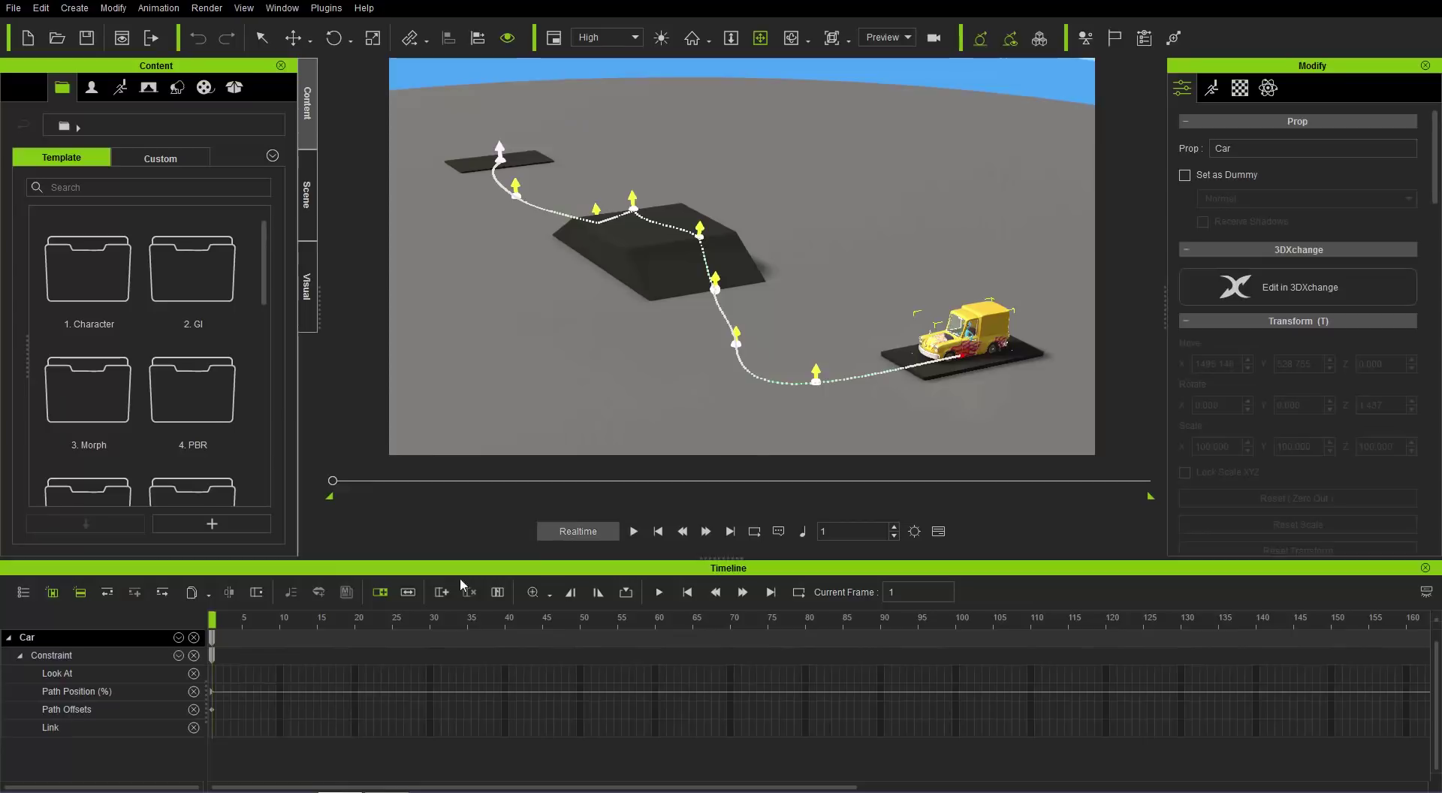
left_click(178, 638)
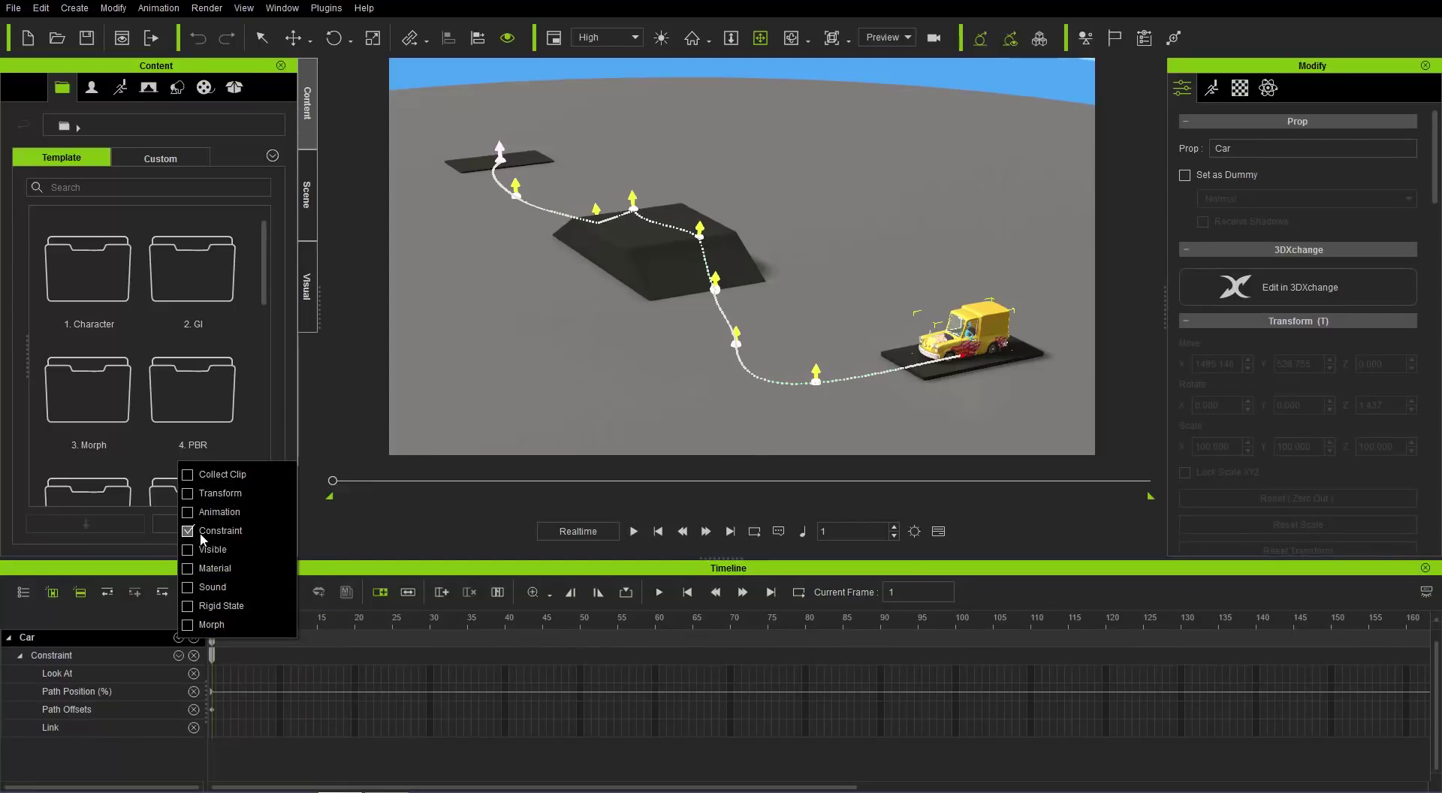
left_click(348, 578)
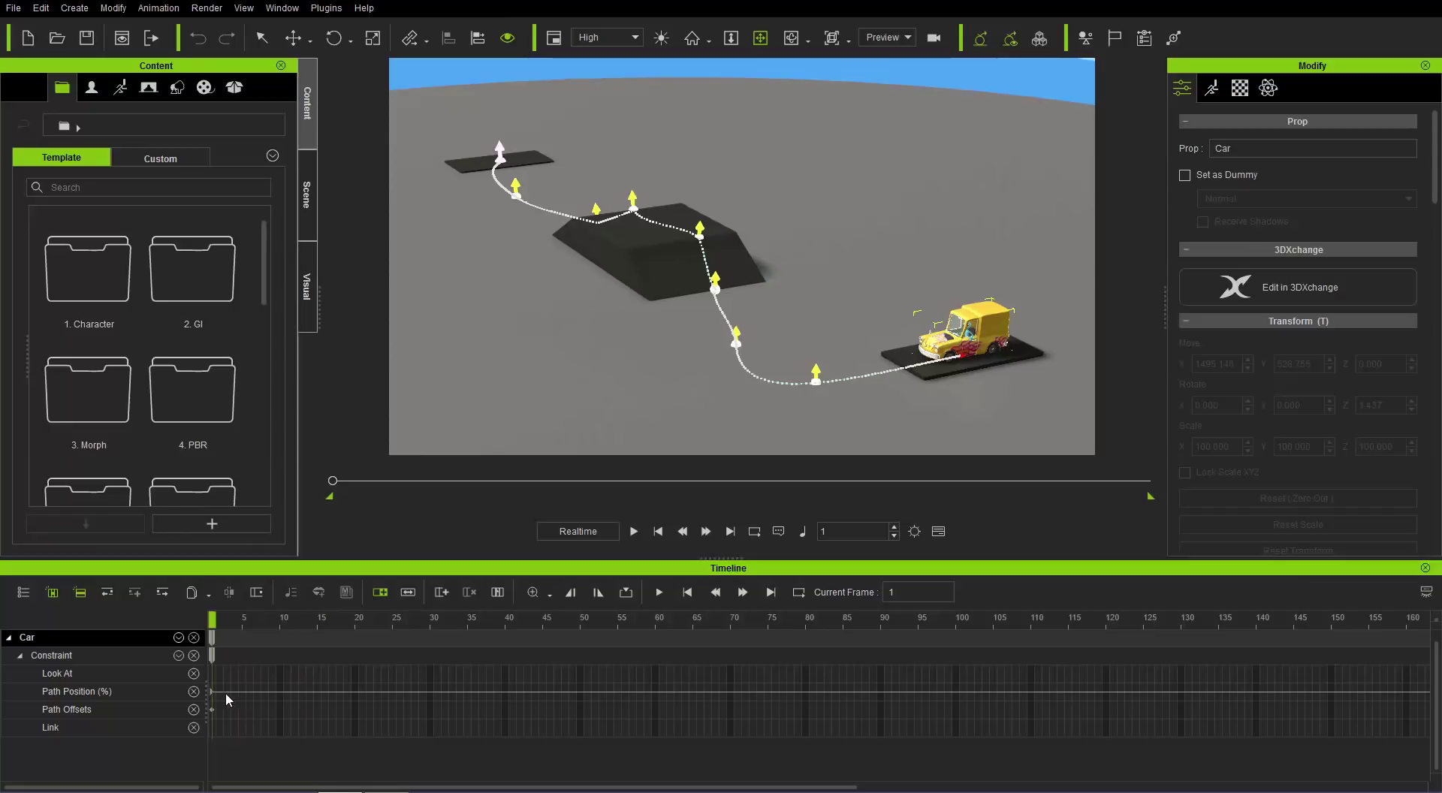
left_click(97, 692)
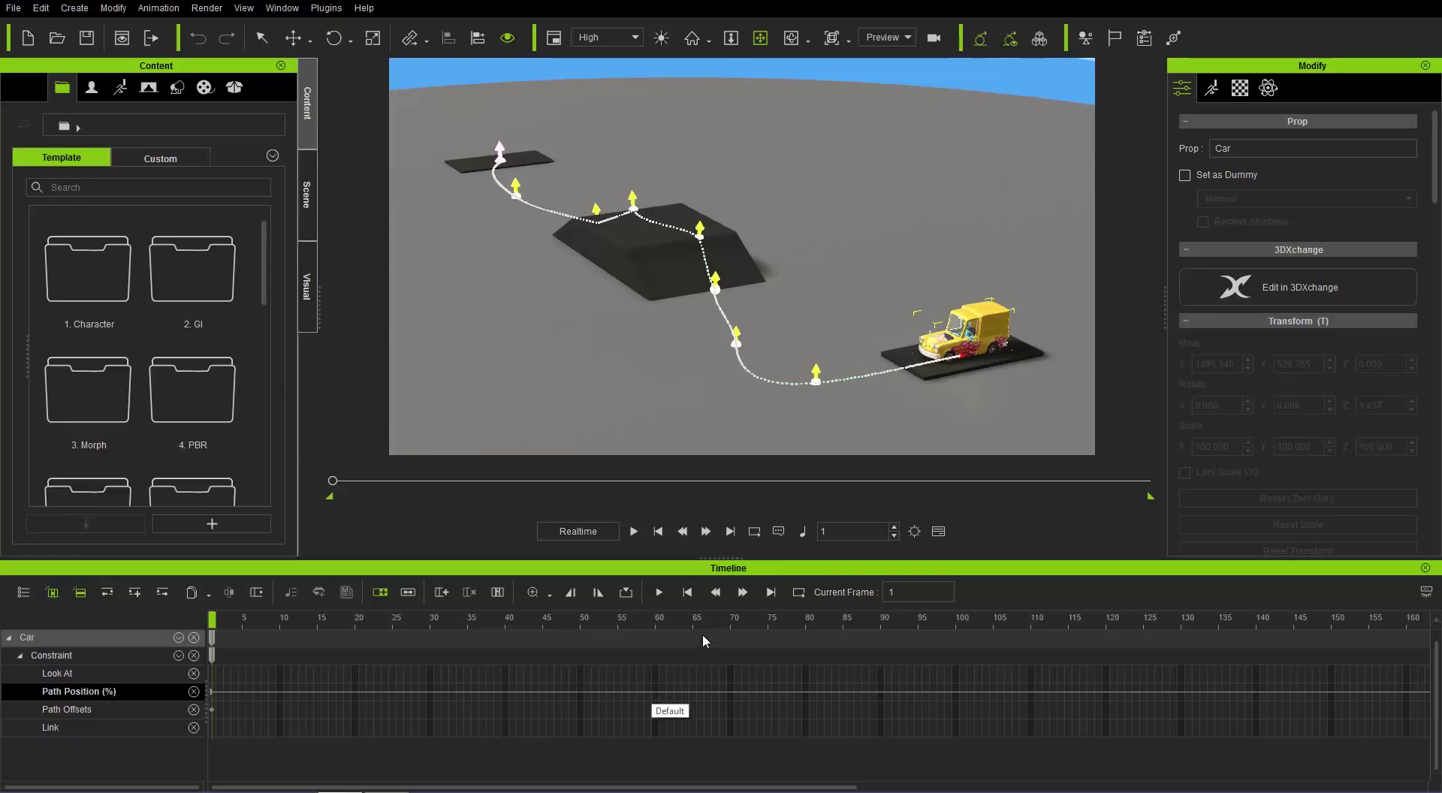
Step: Add a Path Position key for the car at frame 120, just before the ramp
left_click_drag(431, 620, 1105, 621)
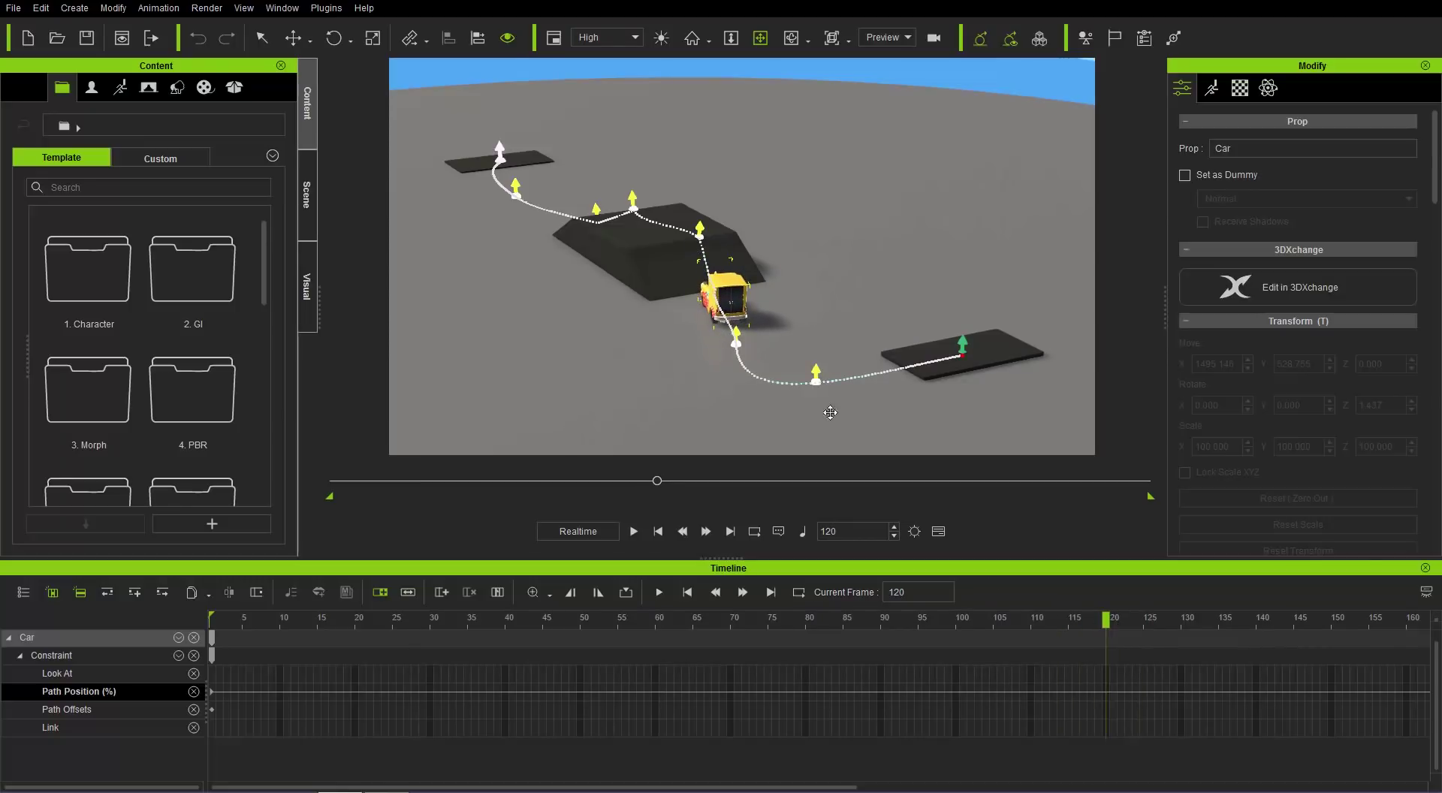
right_click_drag(627, 348, 727, 218)
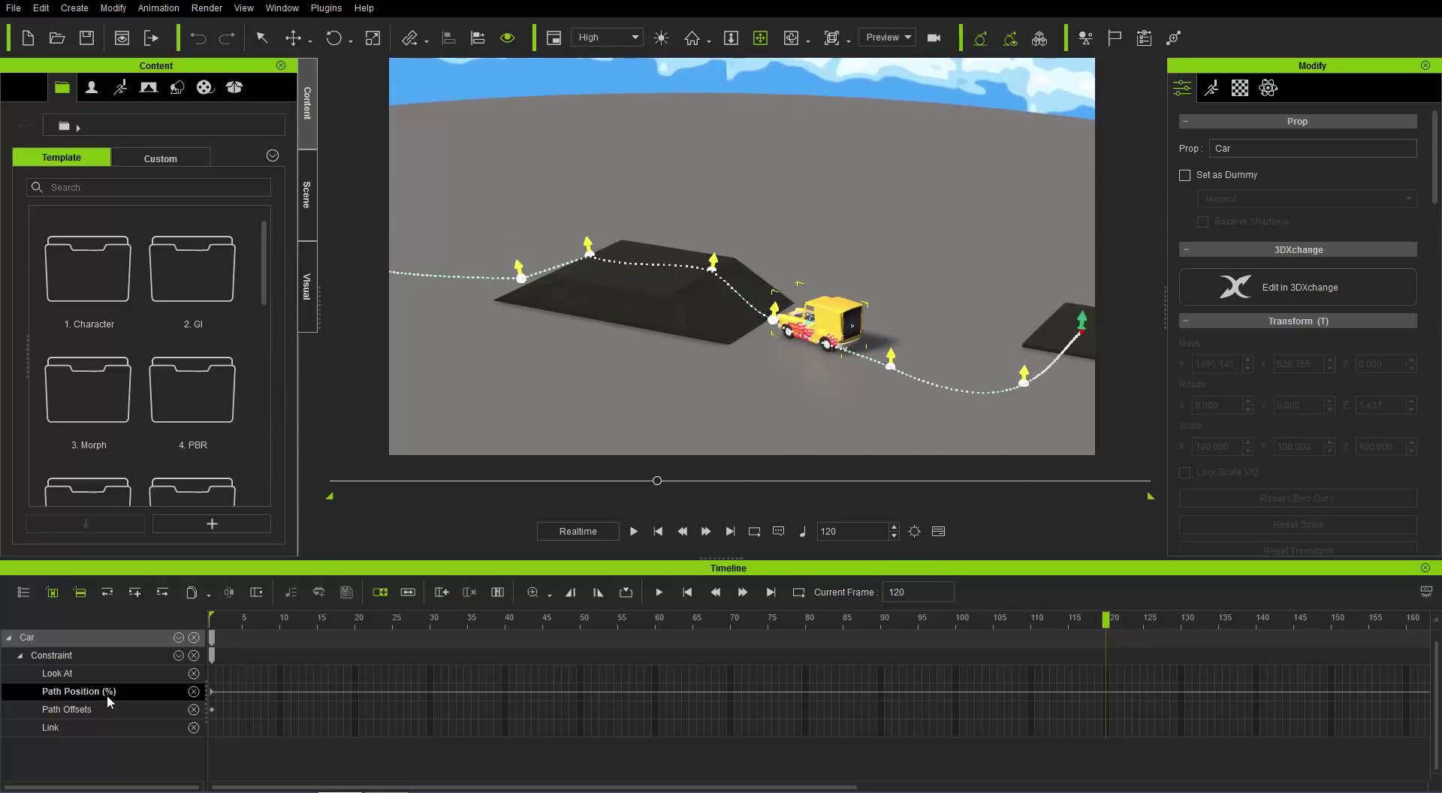
left_click(135, 594)
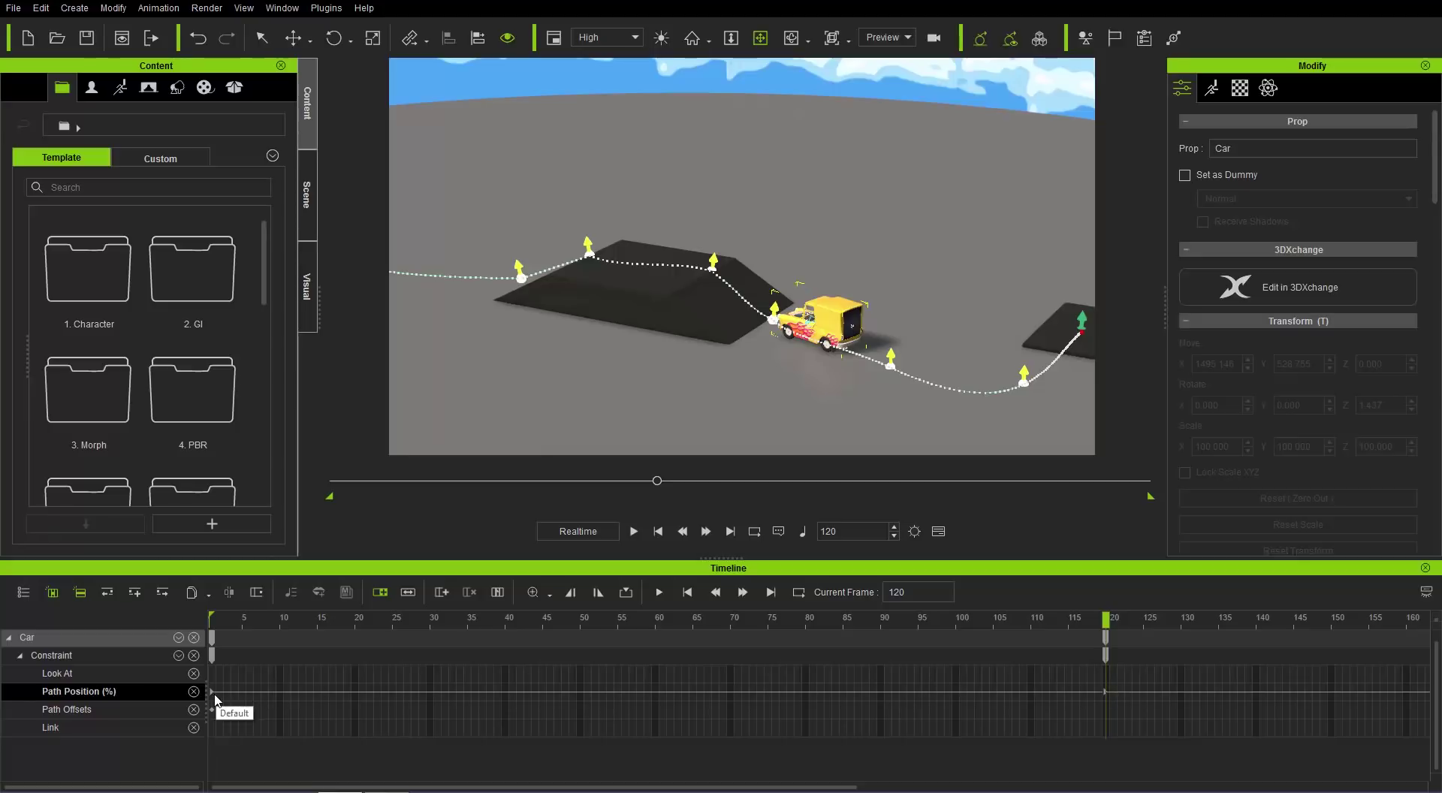
Step: Apply the Accelerate transition curve preset to the frame 120 Path Position key and set its strength to 50
left_click(1104, 692)
right_click(1105, 691)
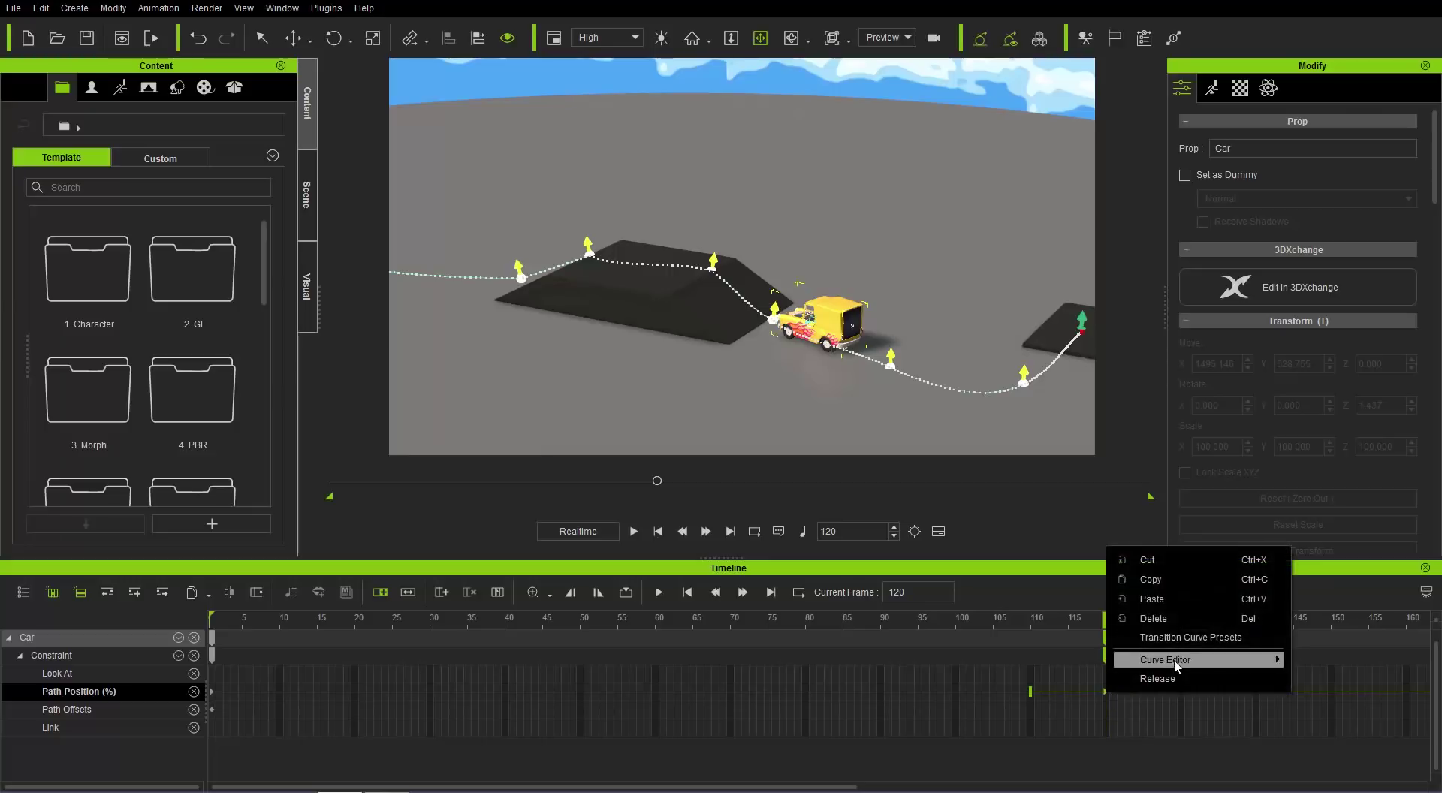
mouse_move(1177, 665)
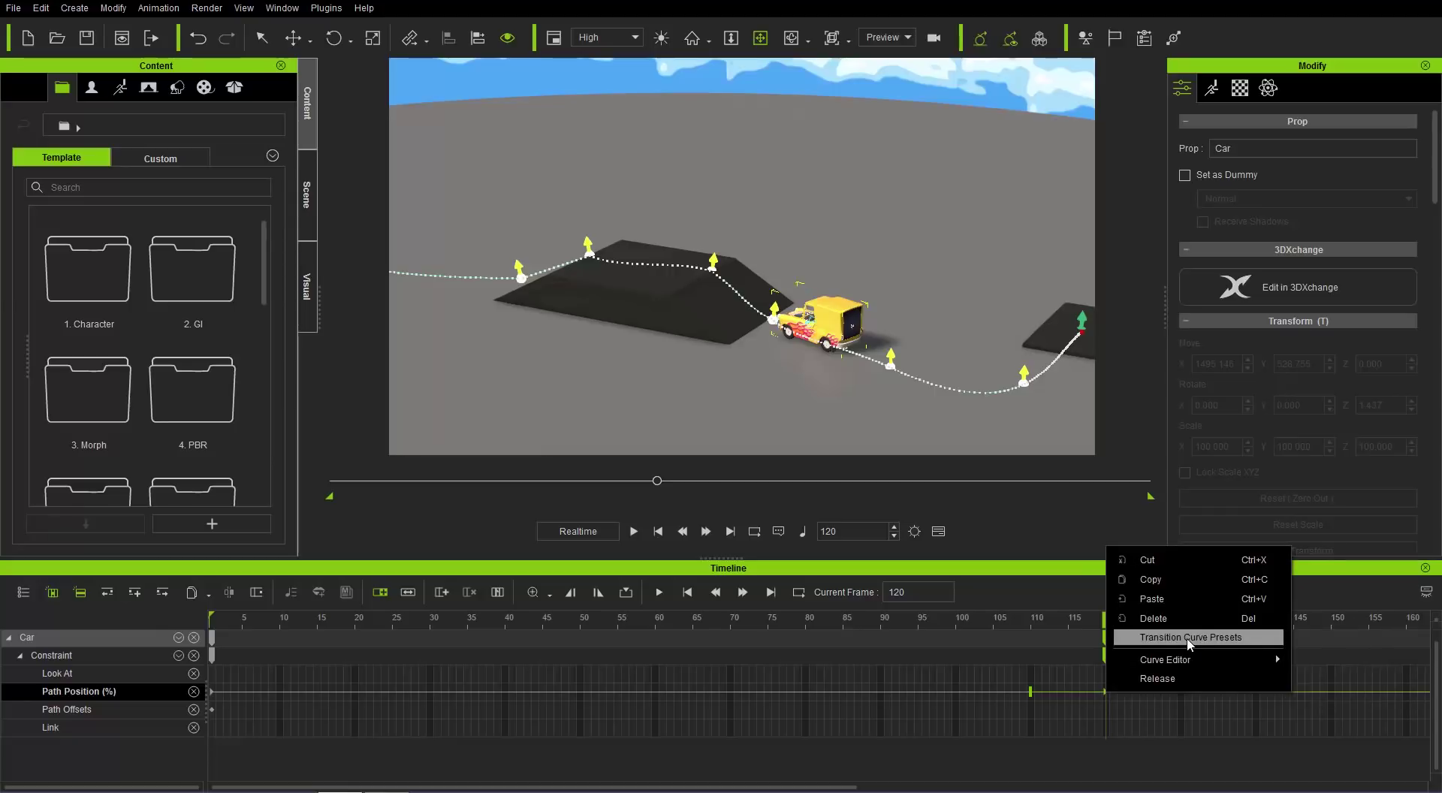
left_click(1189, 638)
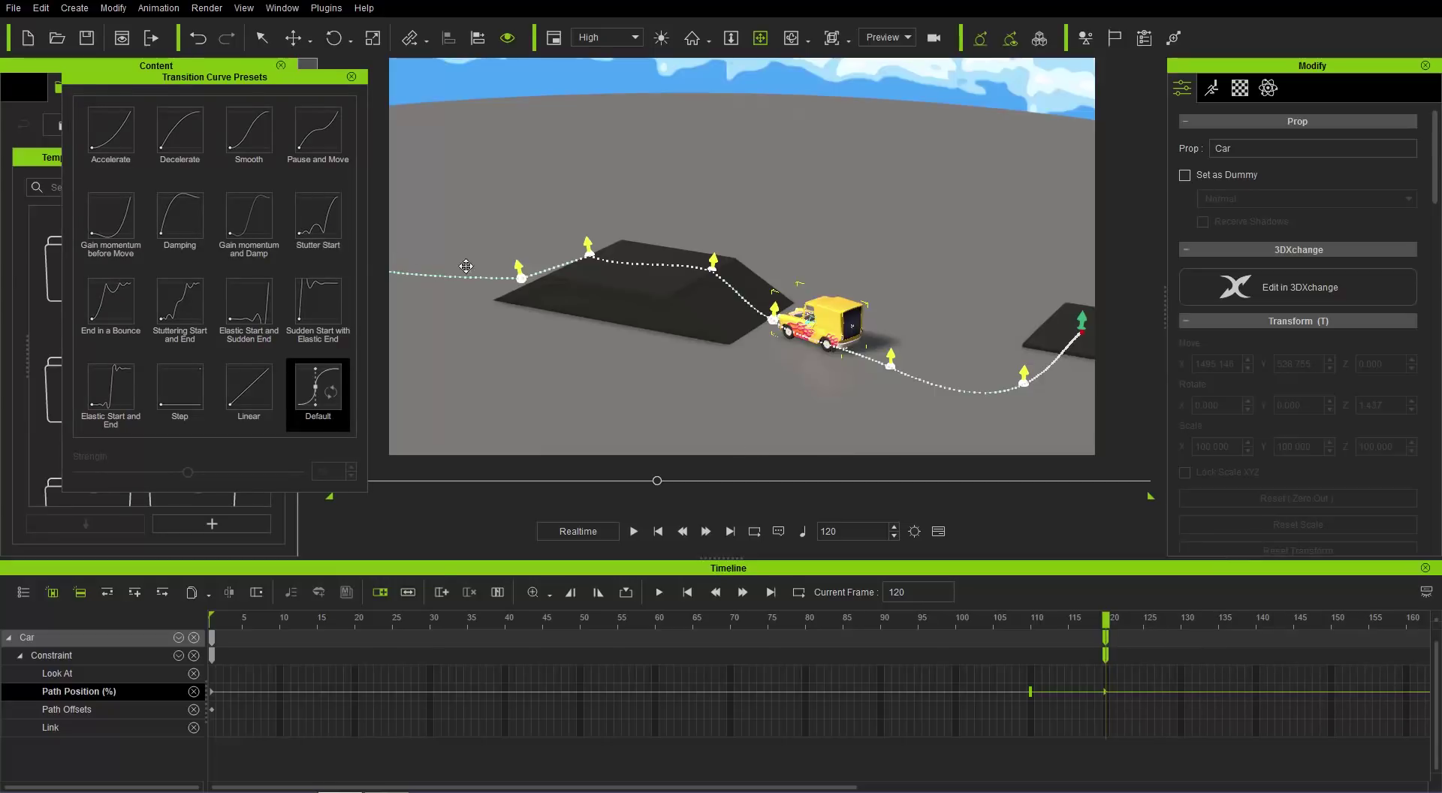
middle_click_drag(908, 403, 667, 240)
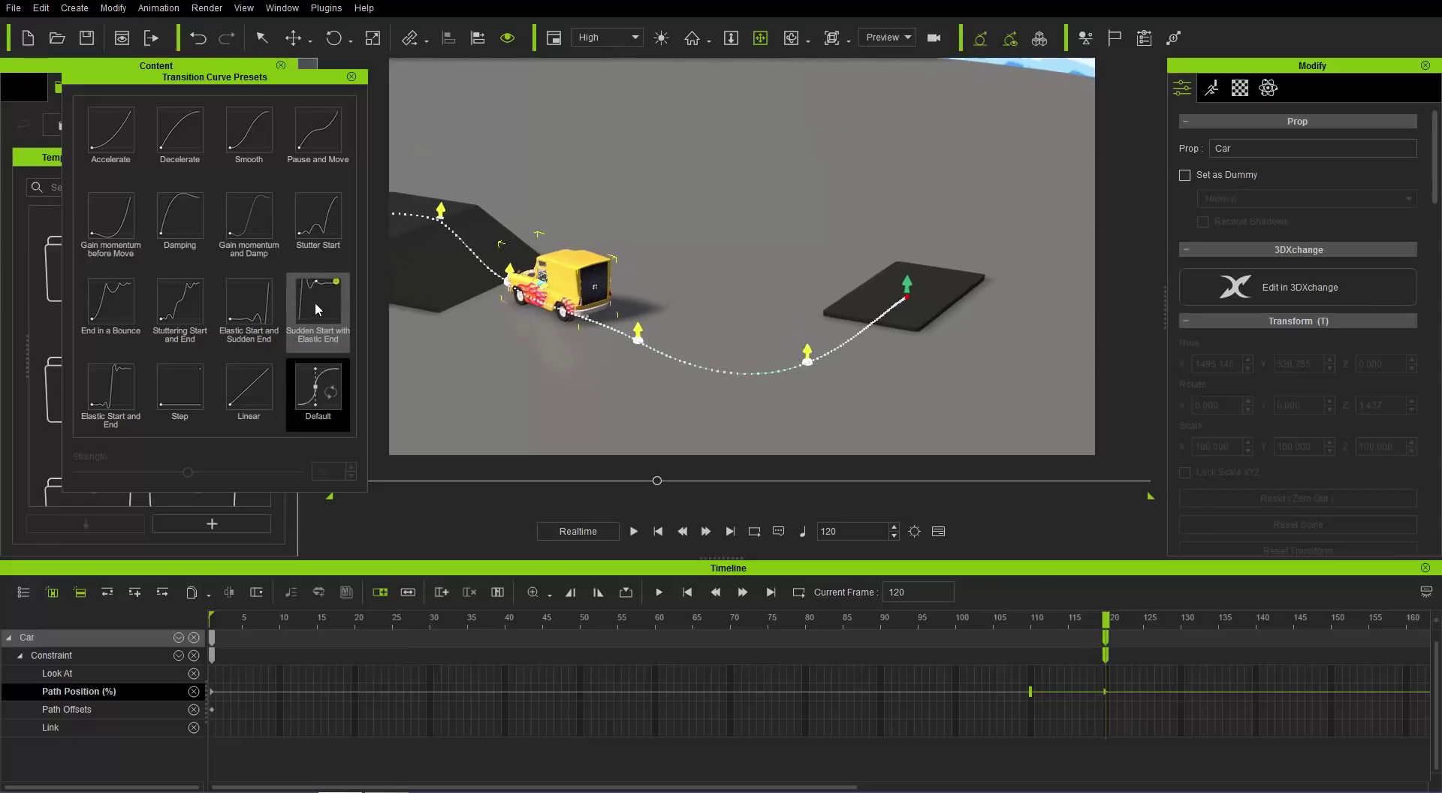
left_click(120, 132)
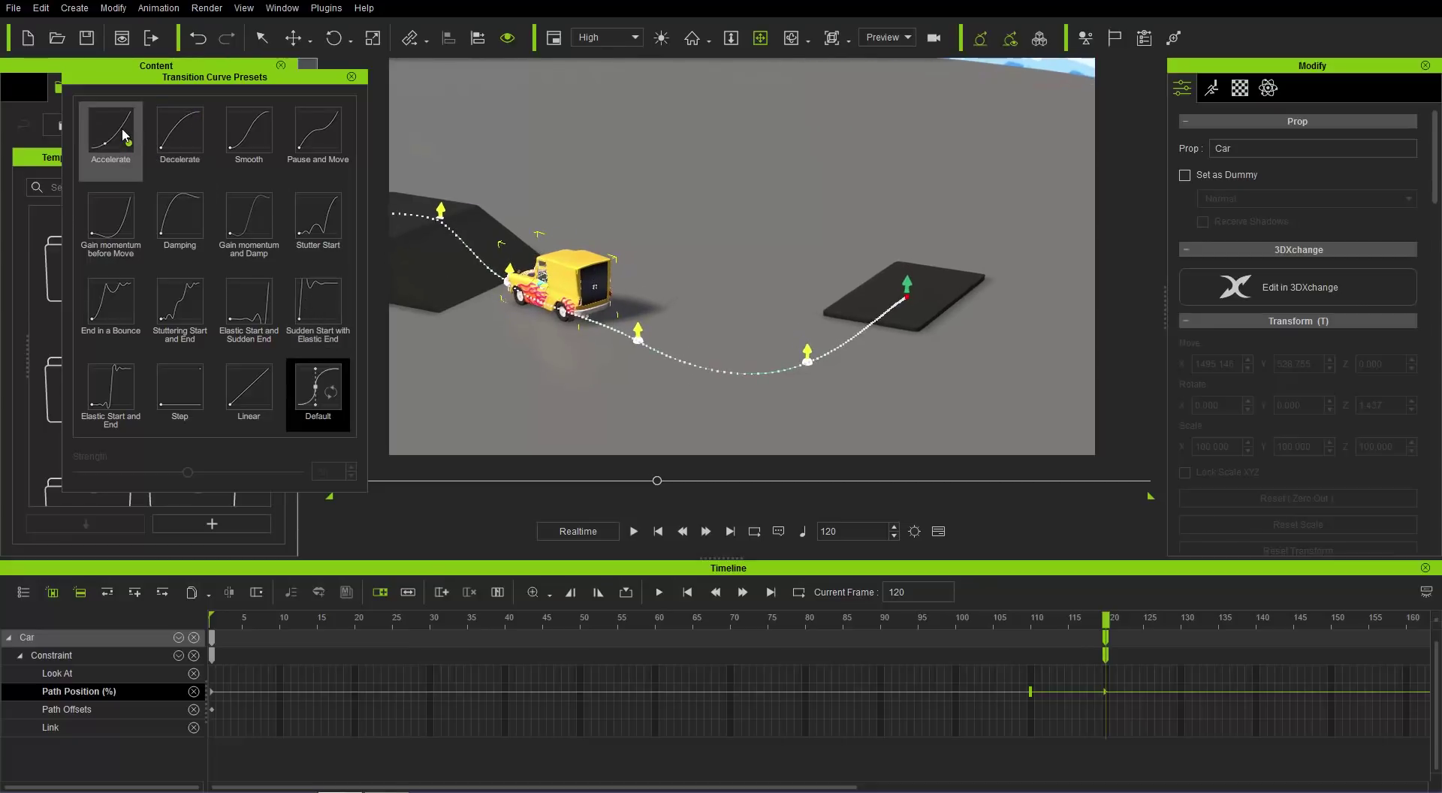
key("space")
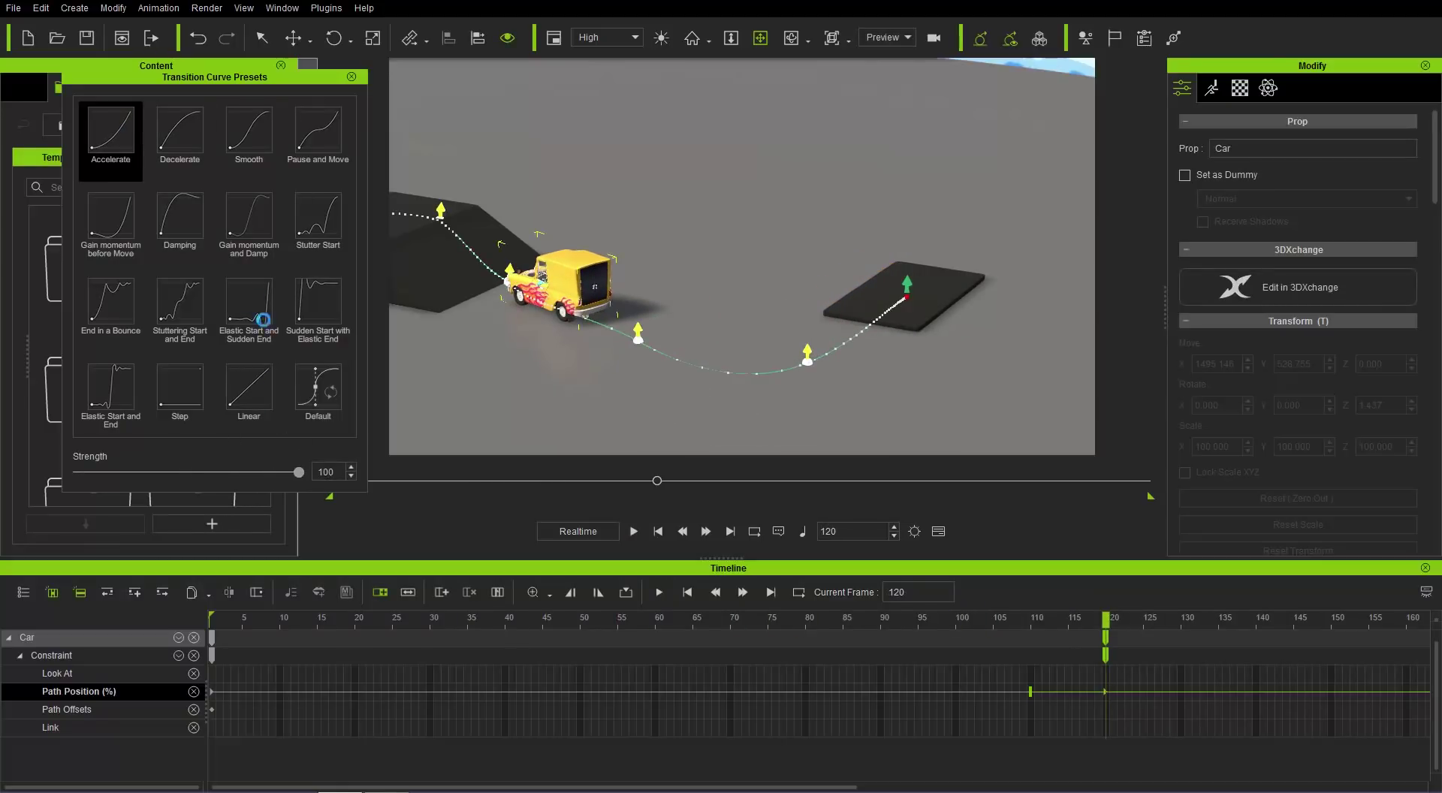
left_click(129, 132)
key("space")
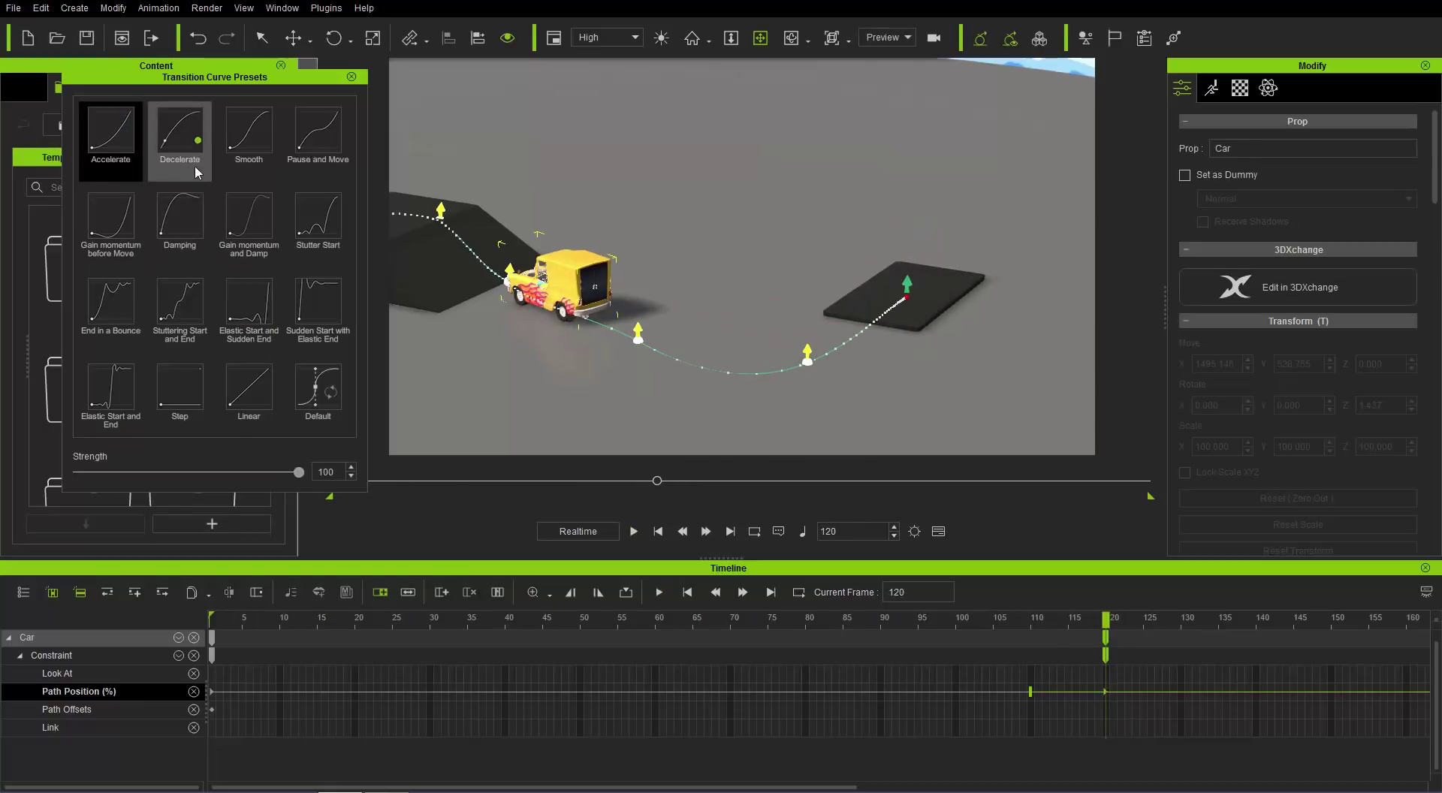
left_click_drag(299, 473, 250, 472)
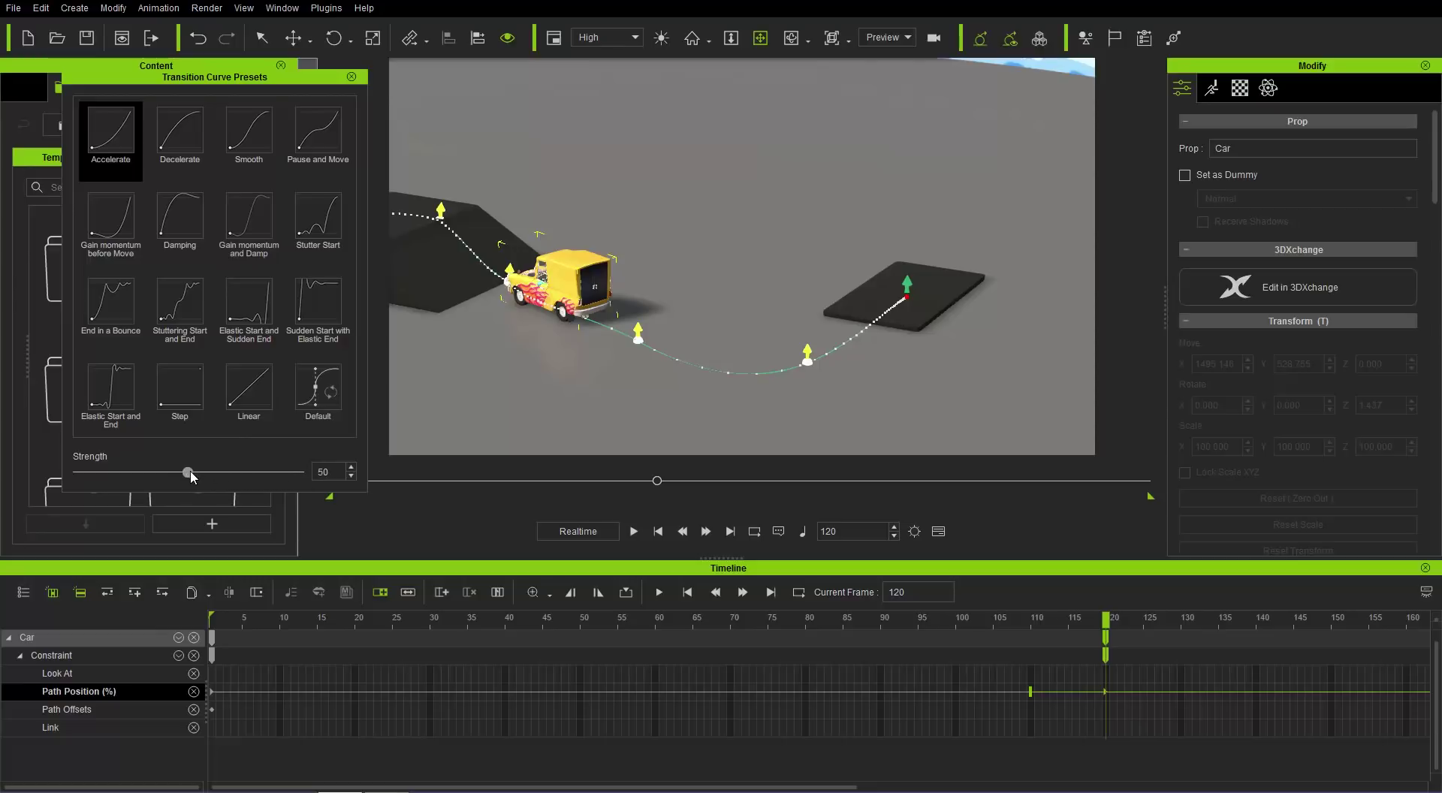
Step: Try the Decelerate and Stuttering Start and End presets on the frame 120 key, then reapply Accelerate
left_click(178, 130)
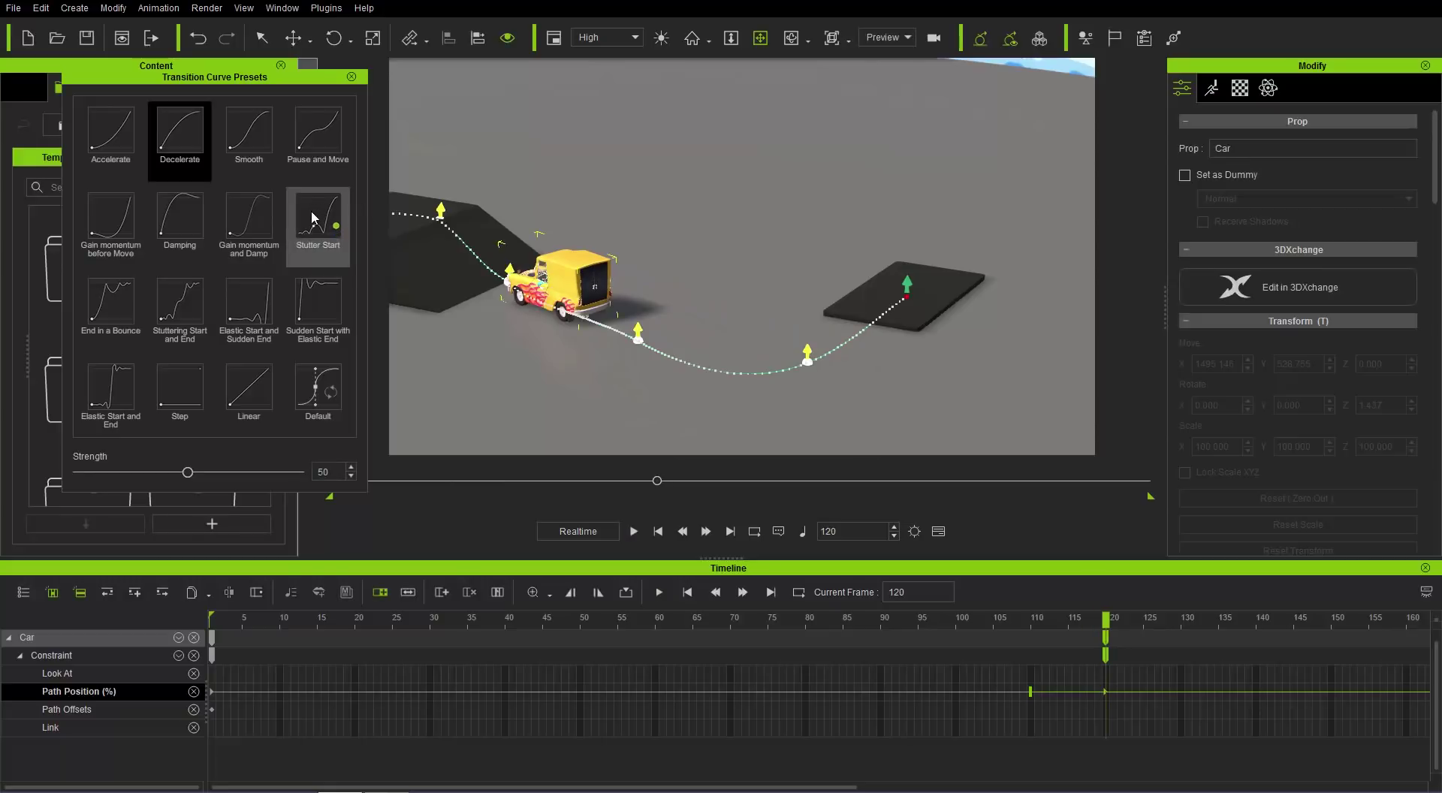
left_click(190, 311)
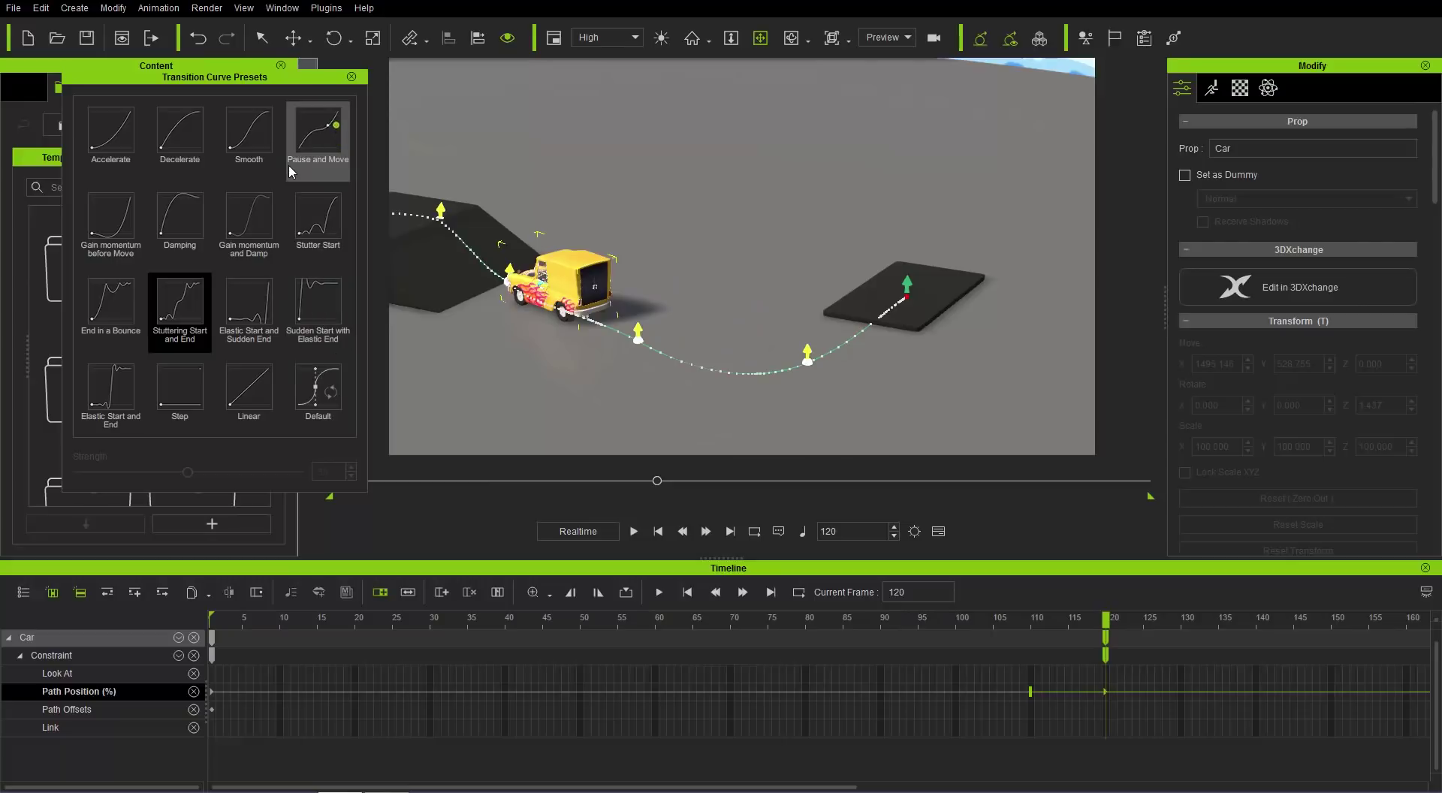
left_click(118, 128)
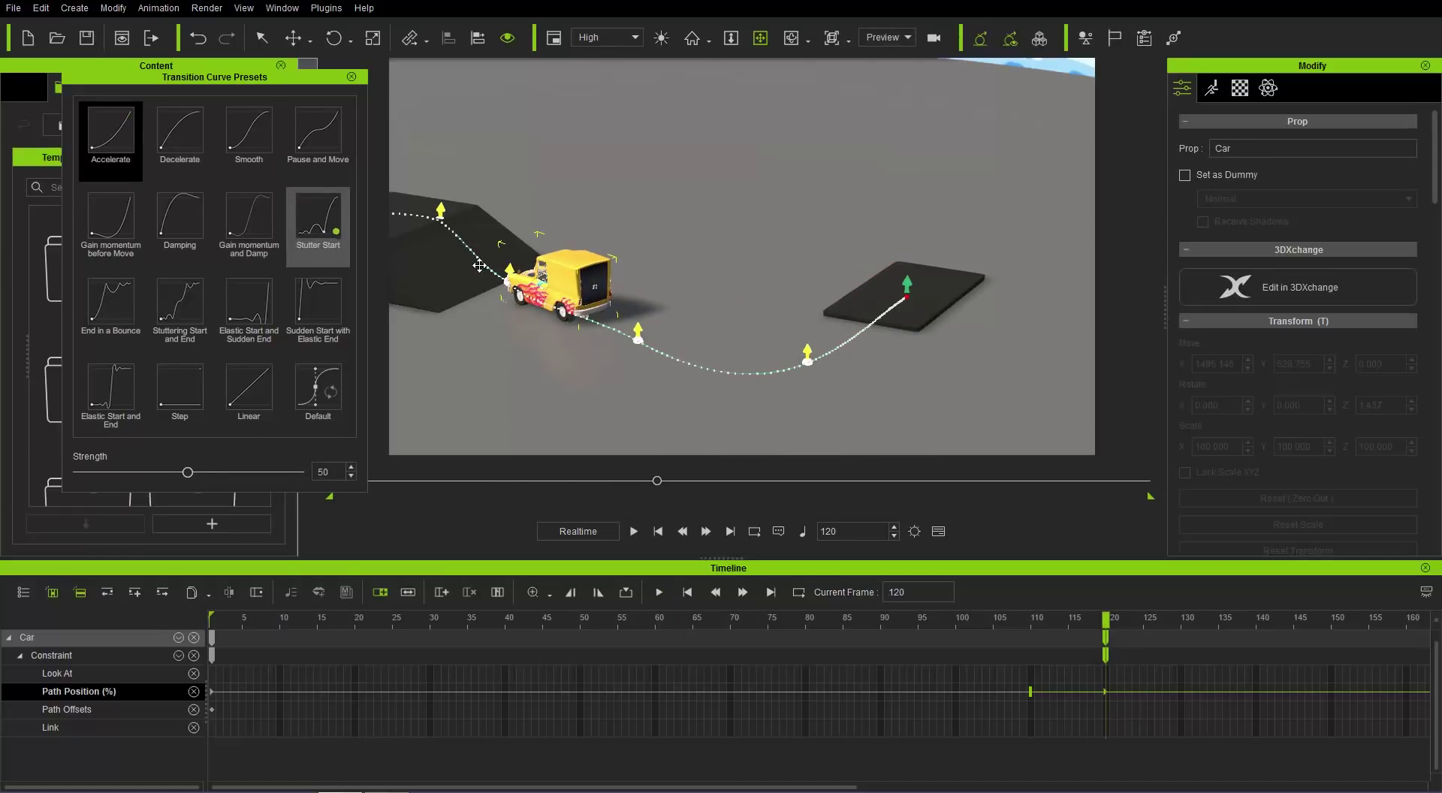
Step: Close the curve presets and add a Path Position key at frame 200, where the car leaves the ramp
left_click(351, 78)
right_click_drag(614, 323, 784, 283)
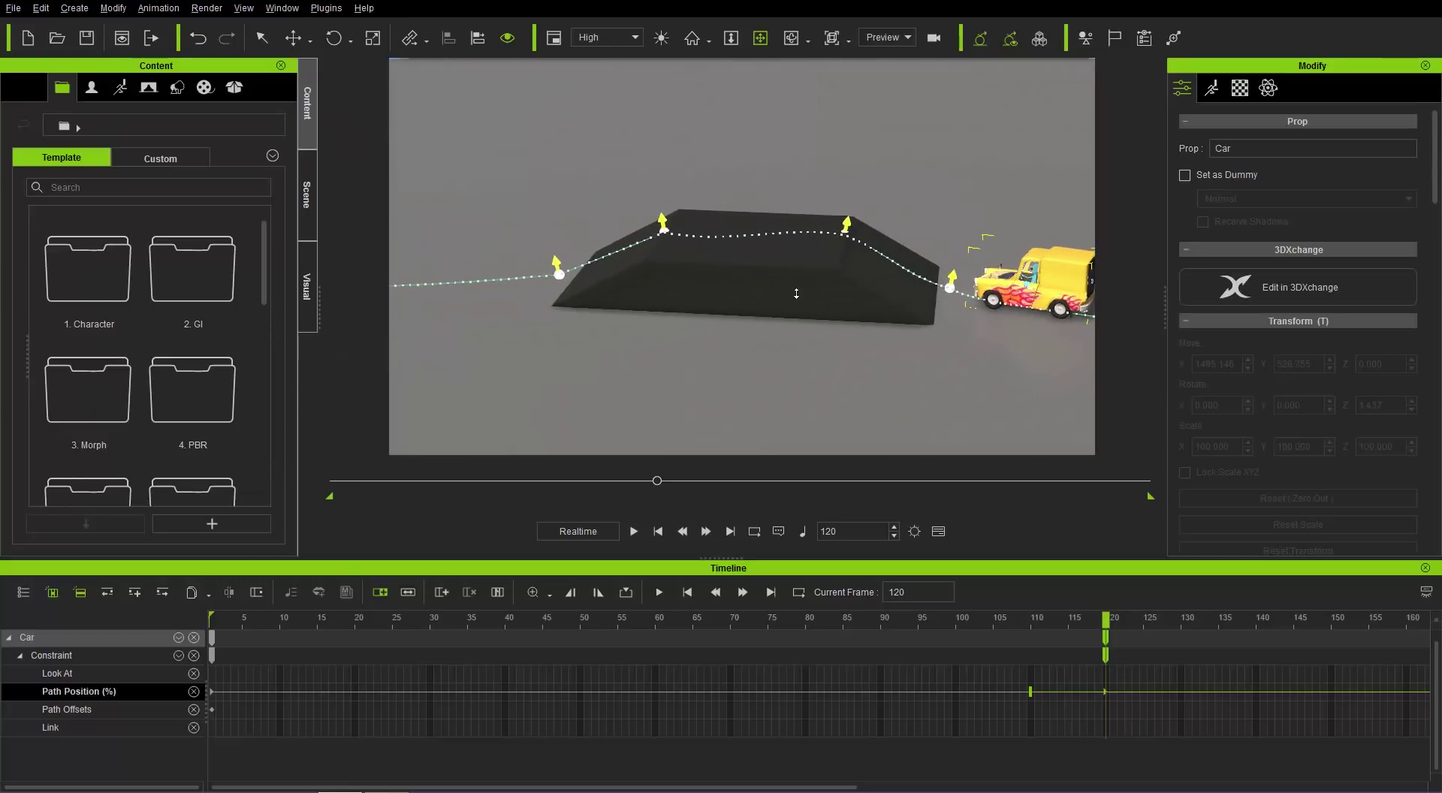
left_click_drag(776, 785, 1098, 780)
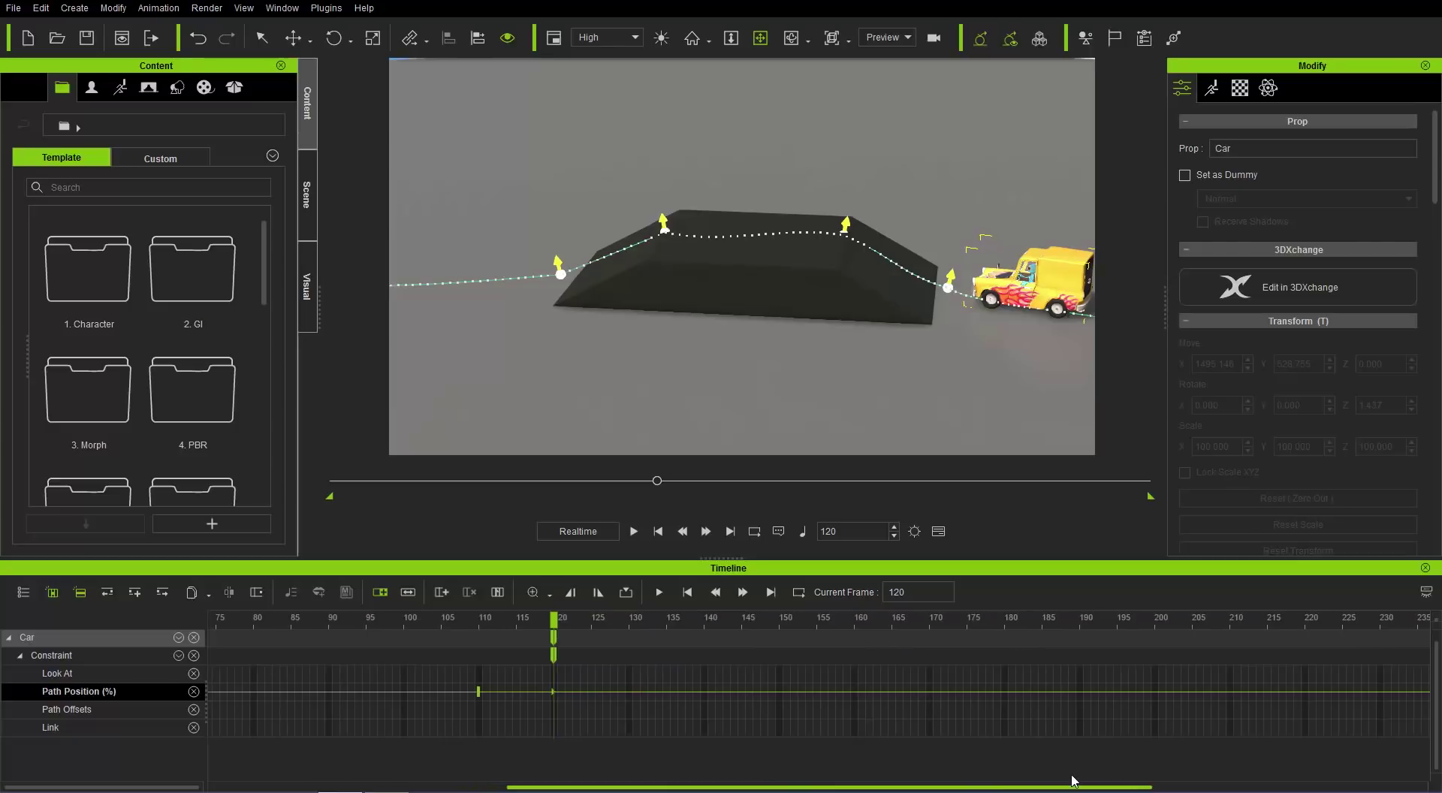
left_click_drag(911, 623, 1155, 625)
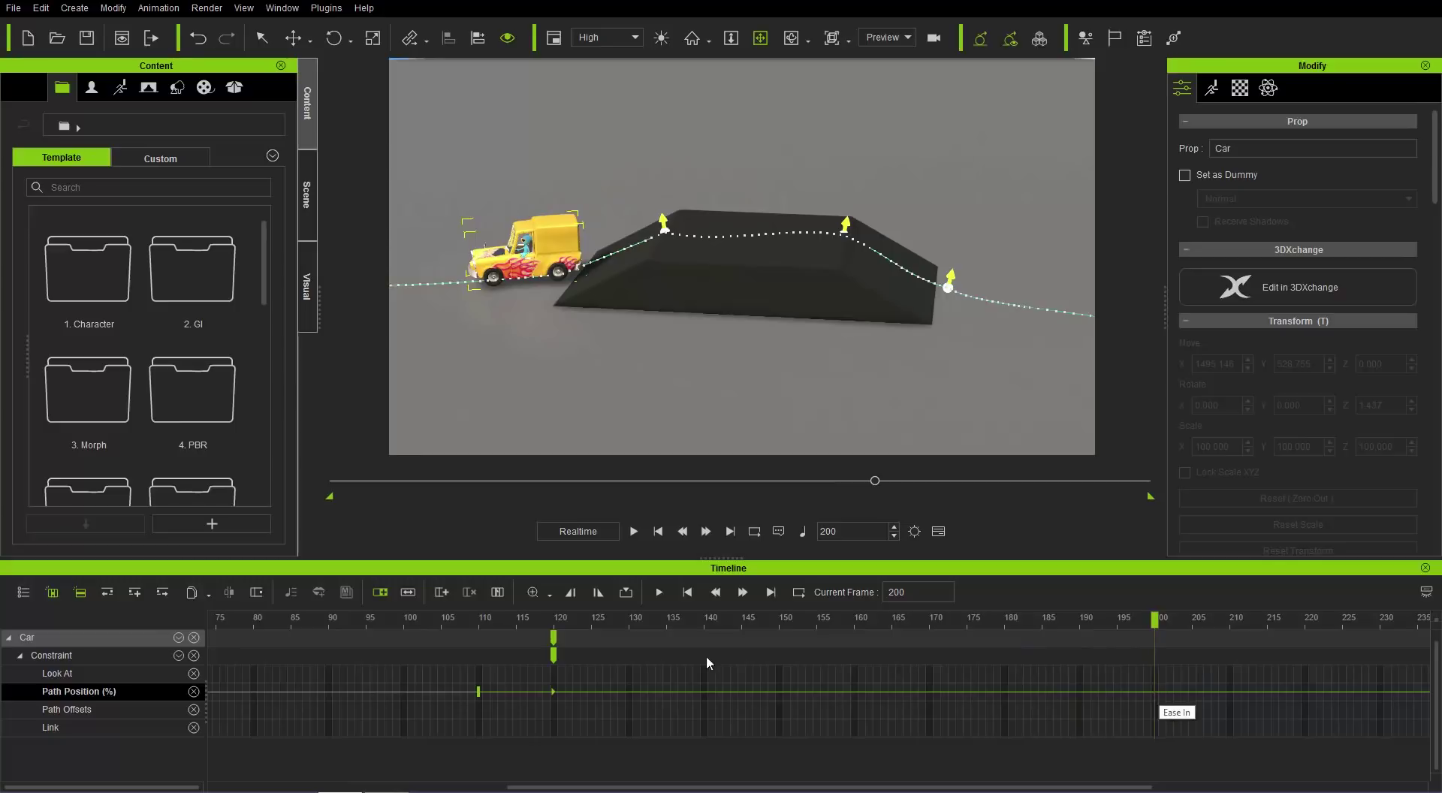
left_click(135, 592)
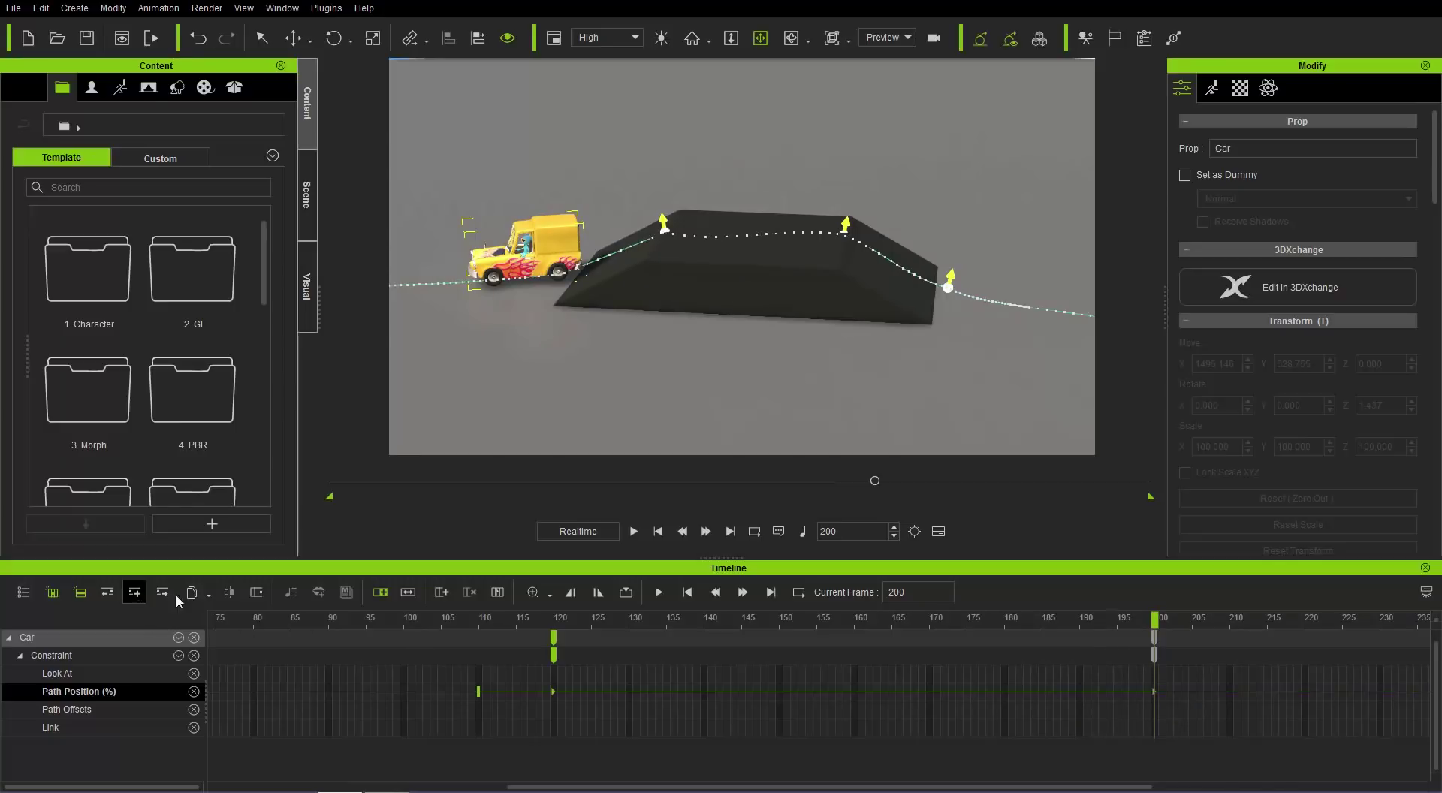
Step: Apply the Accelerate transition curve preset to the Path Position key at frame 200 and preview the car's motion
left_click(1153, 691)
right_click(1155, 691)
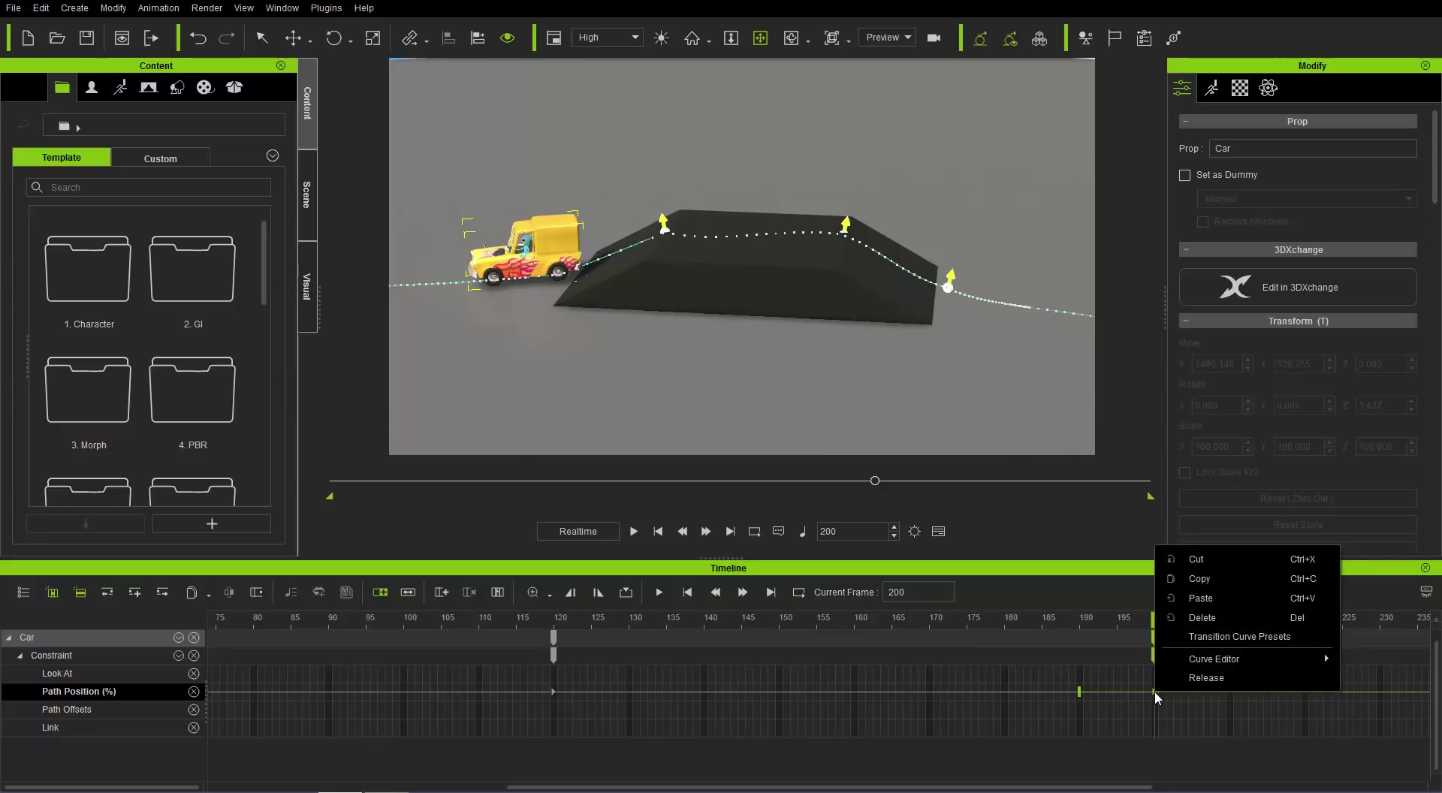
left_click(1223, 636)
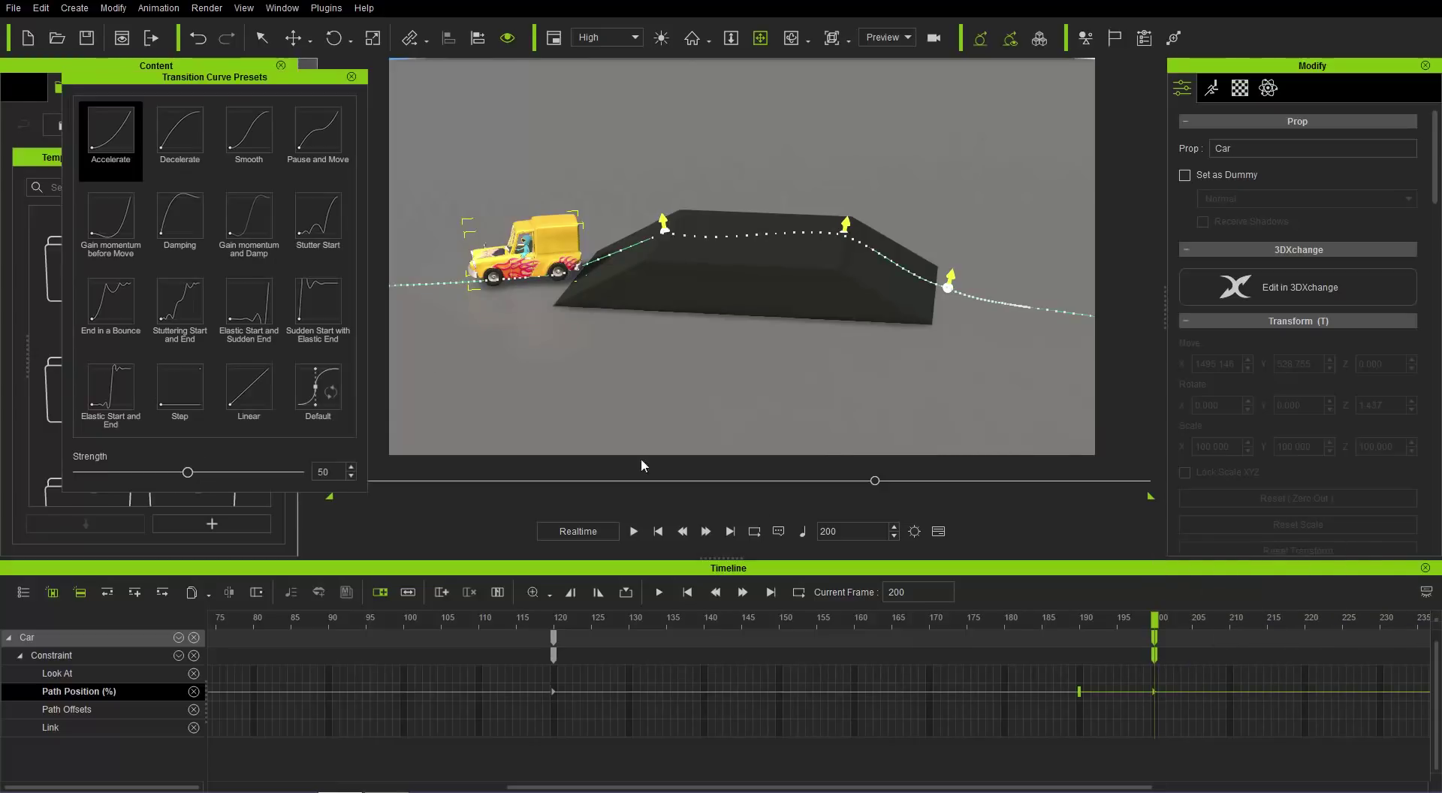
left_click(119, 133)
left_click(111, 135)
left_click(254, 228)
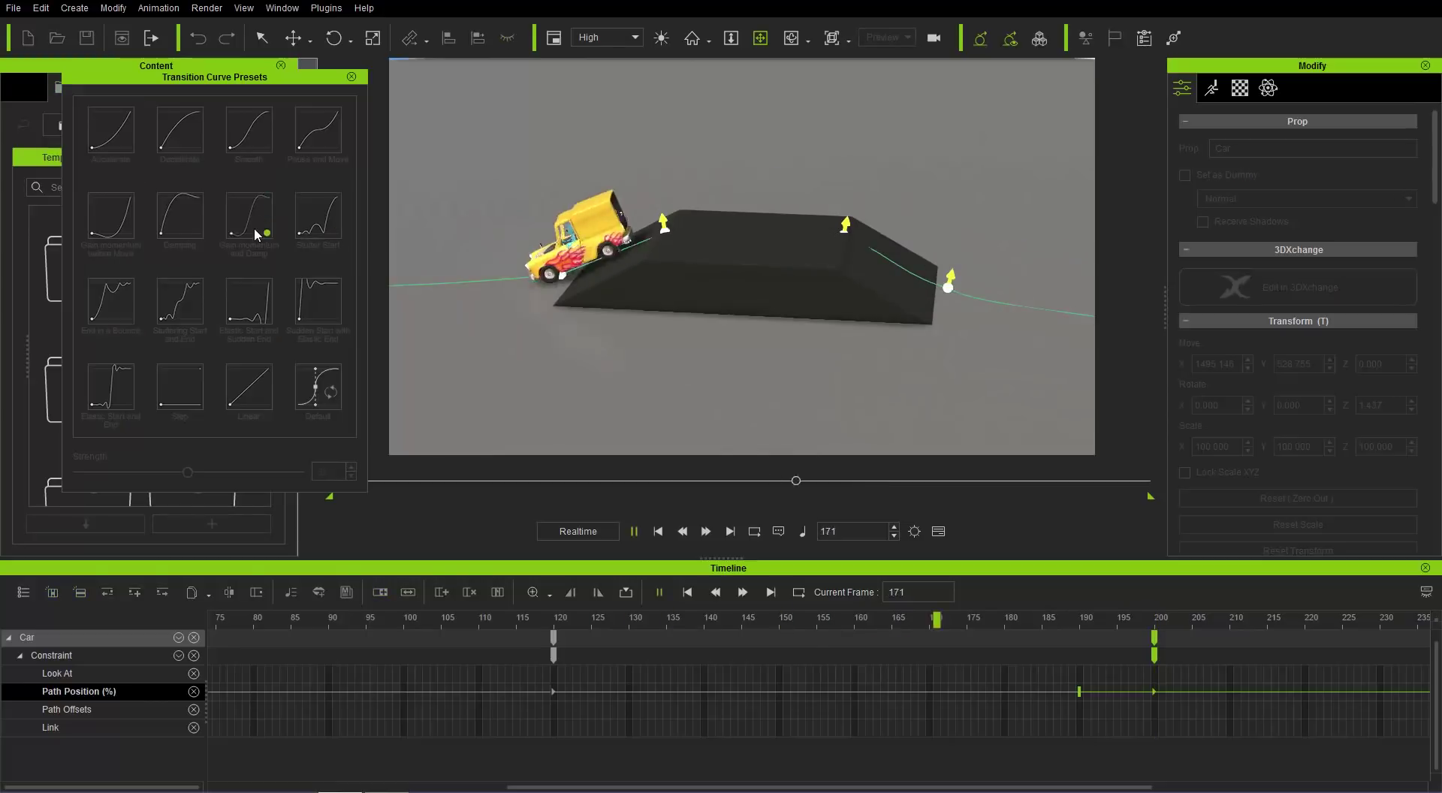
left_click(190, 213)
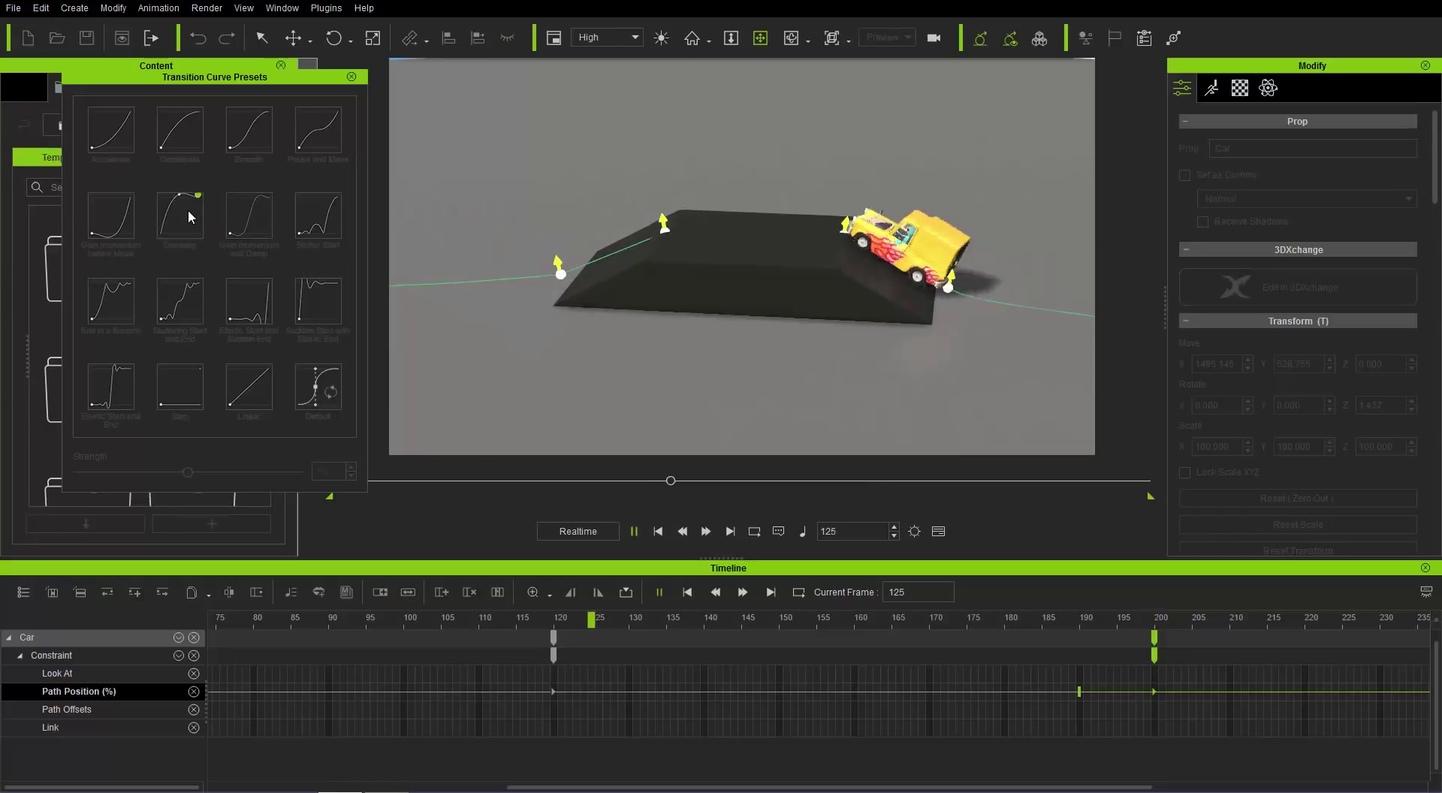
left_click(103, 151)
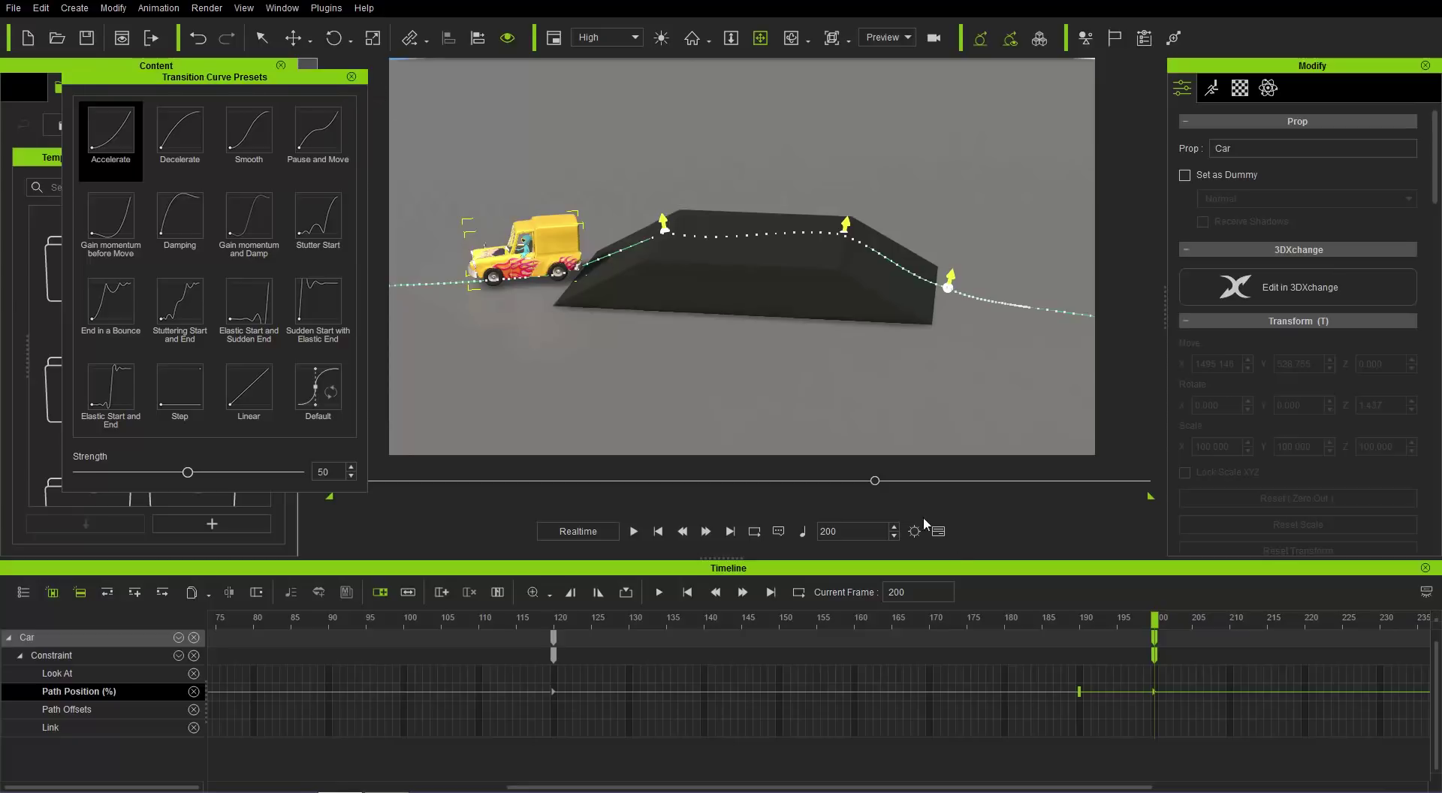
Step: Apply the Decelerate transition curve preset to the car's Path Position key at frame 300, preview it, and close the presets
left_click_drag(1014, 788, 1370, 719)
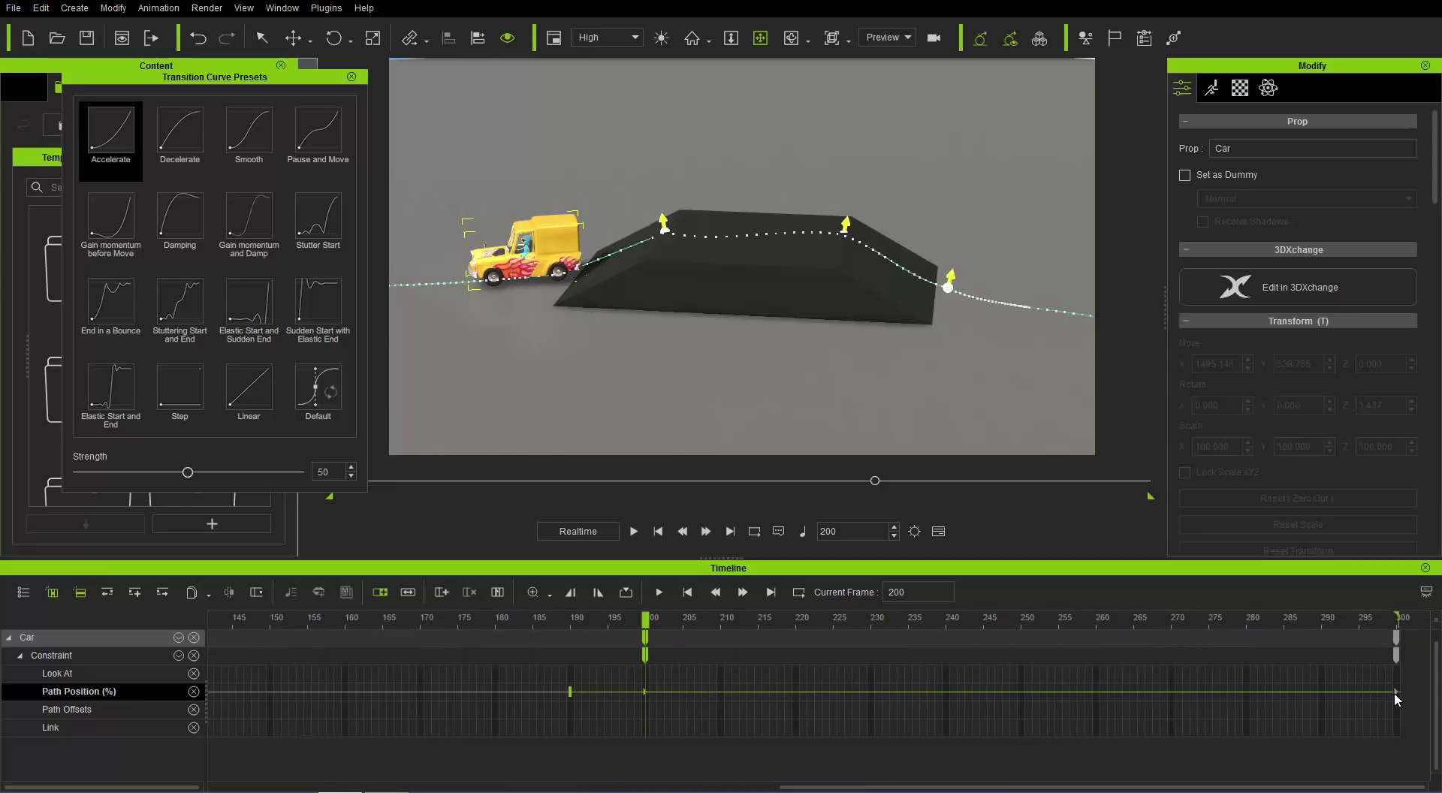
left_click(1395, 690)
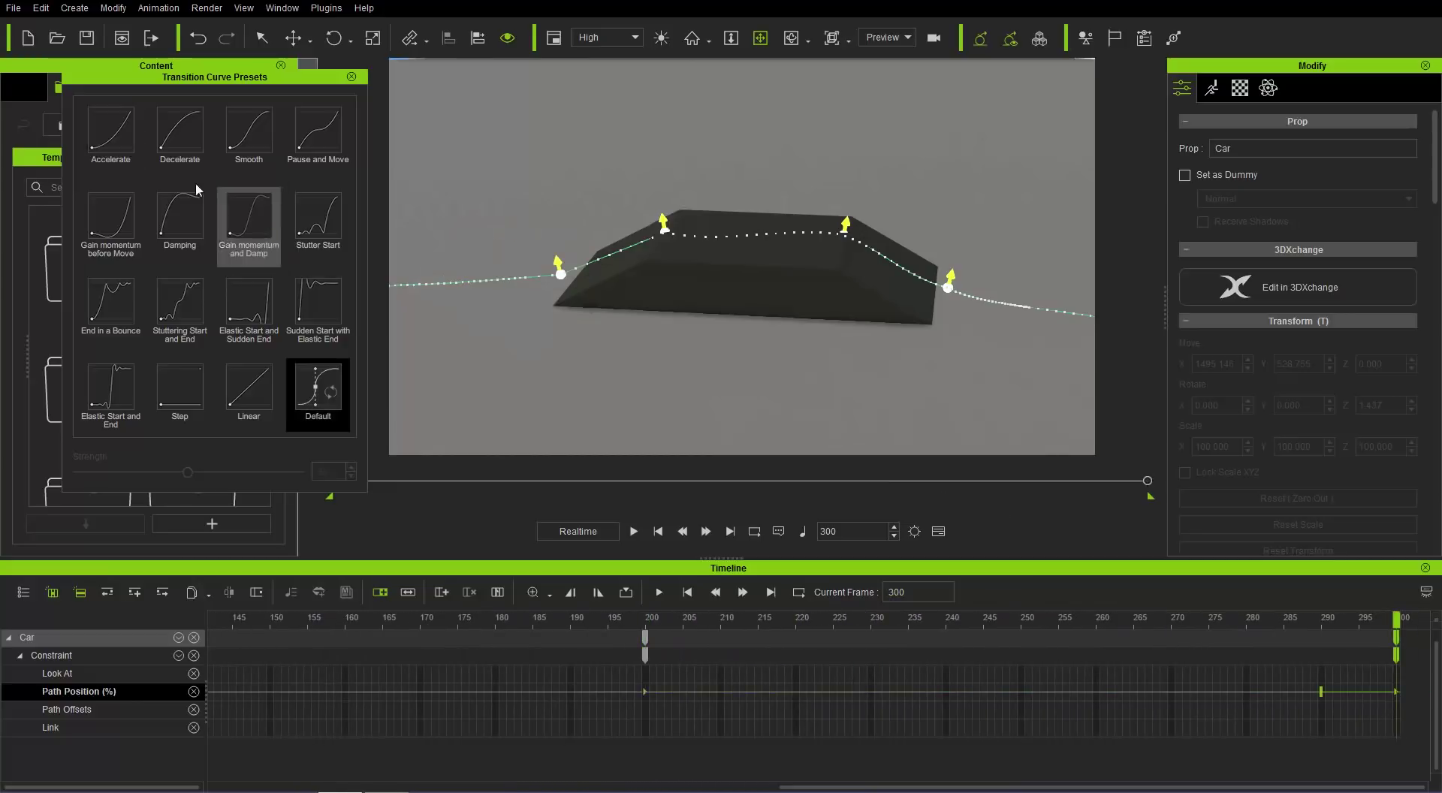
left_click(182, 129)
key("space")
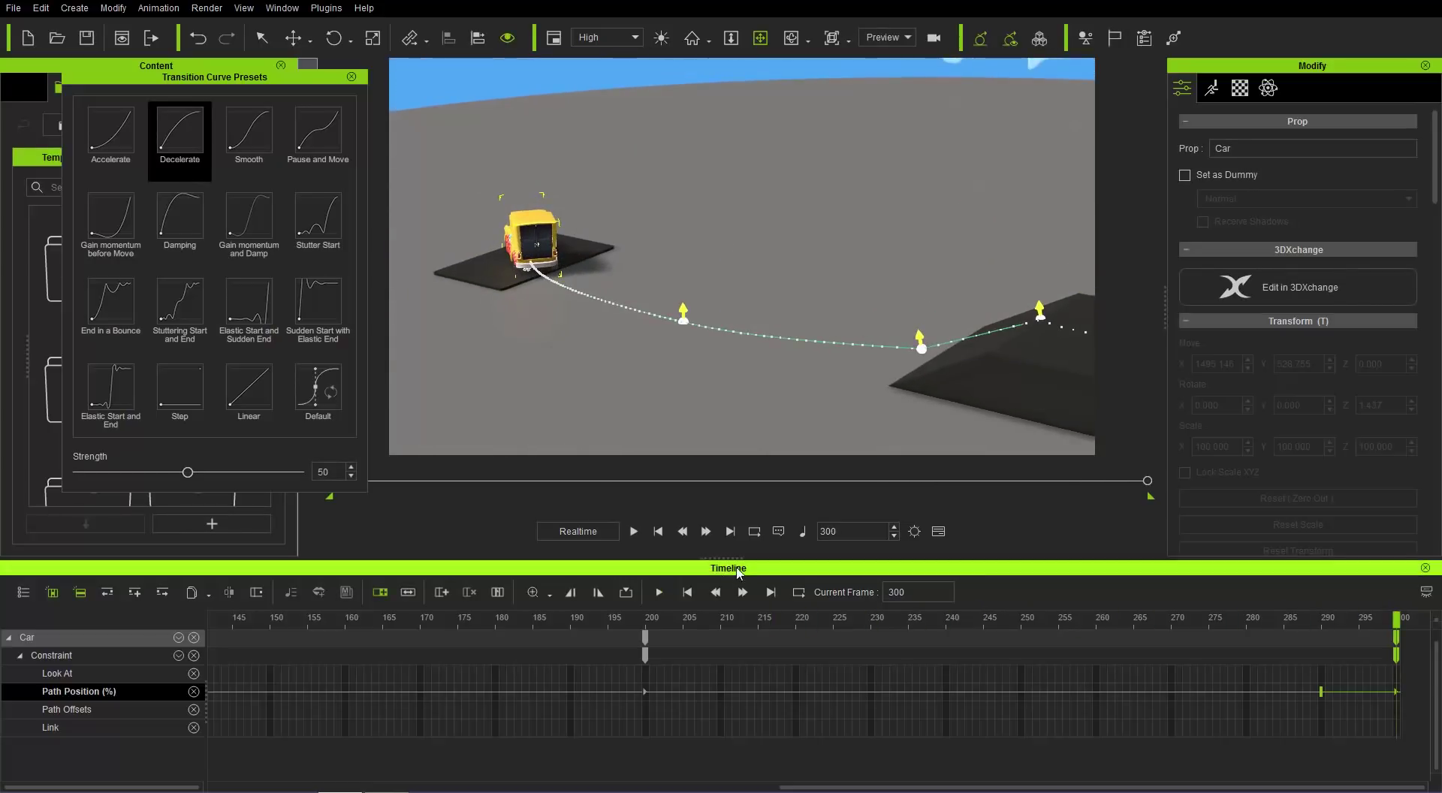
left_click(644, 623)
left_click(636, 531)
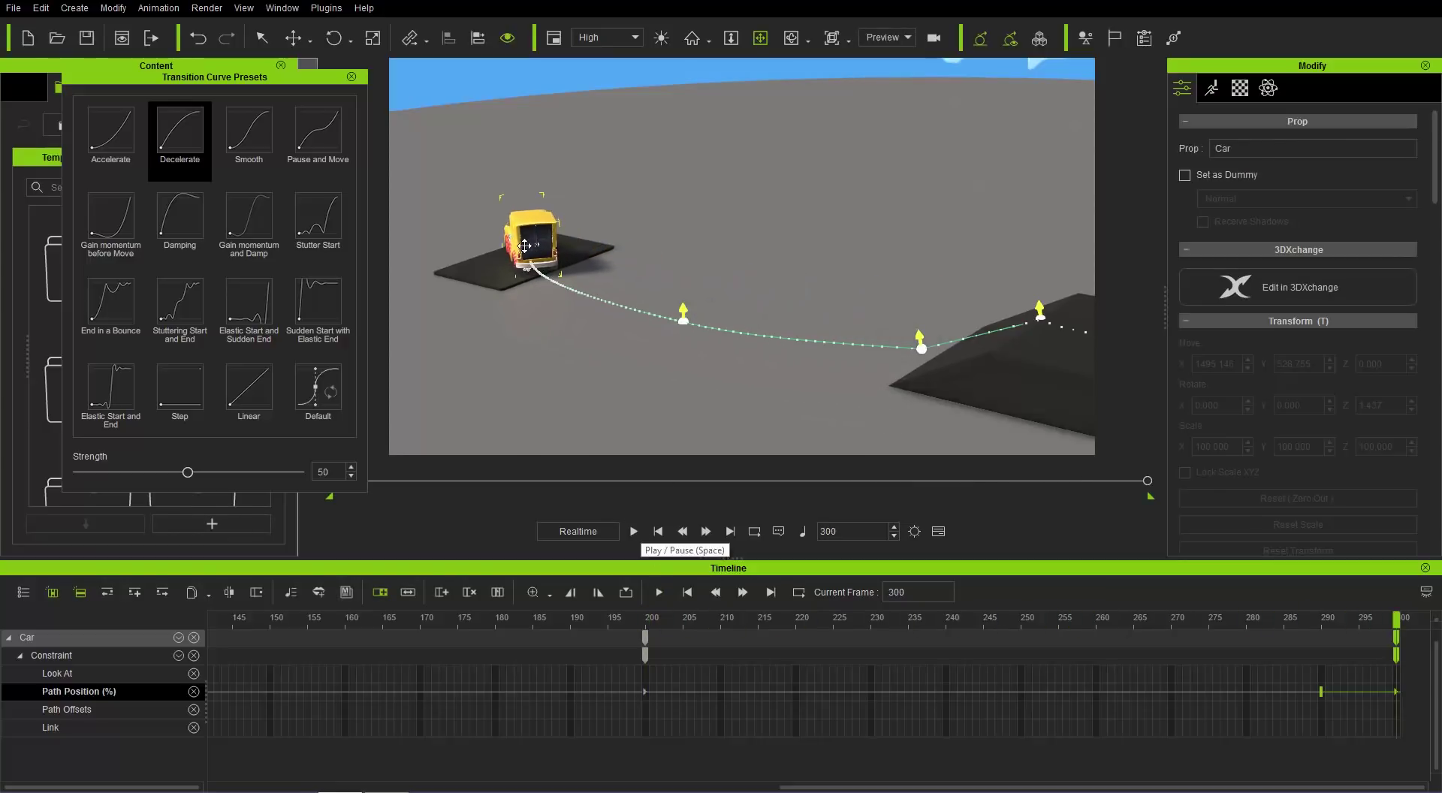
left_click(169, 137)
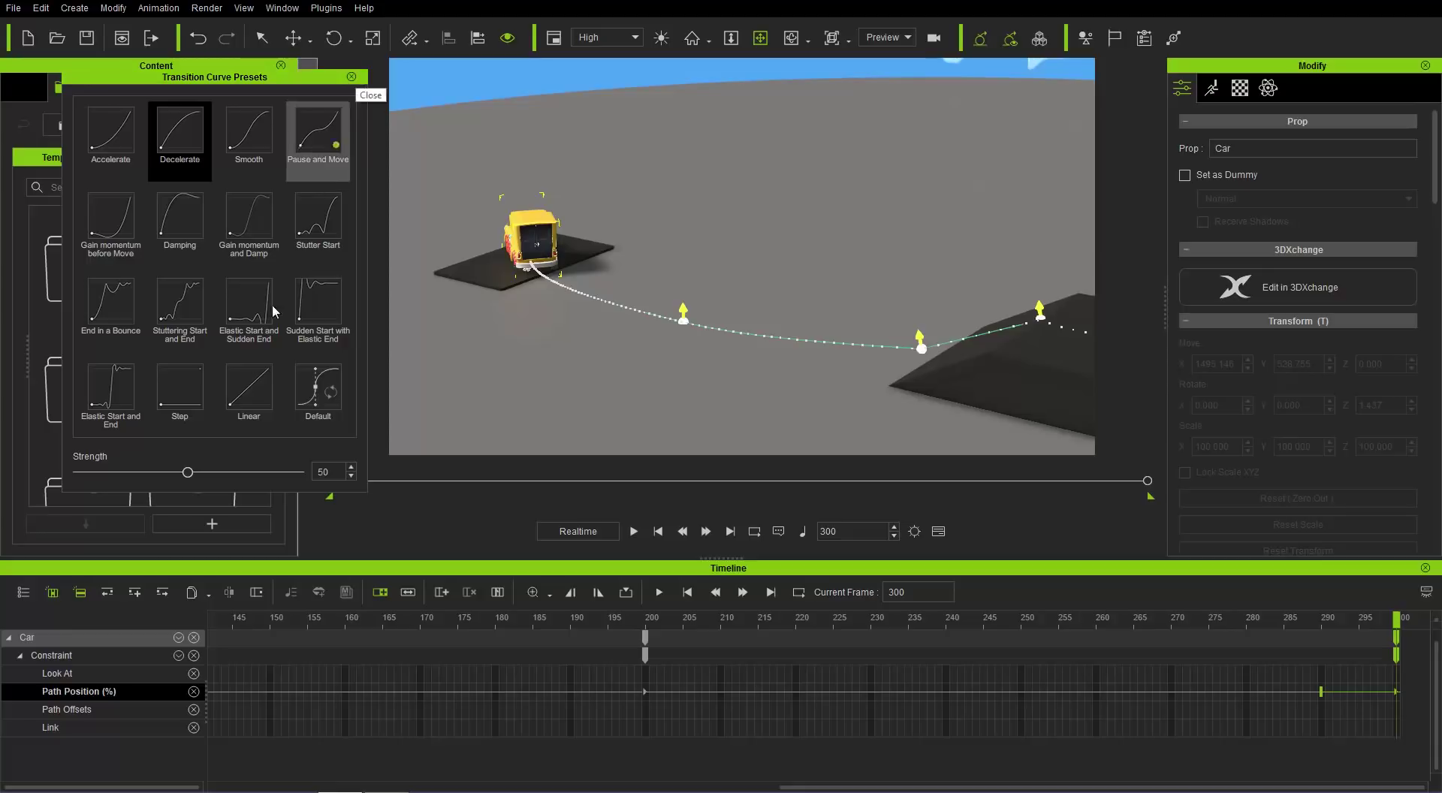
left_click(351, 77)
Step: Create a straight three-point path on the ground in front of the ramp, running parallel to it
middle_click_drag(952, 264, 782, 207)
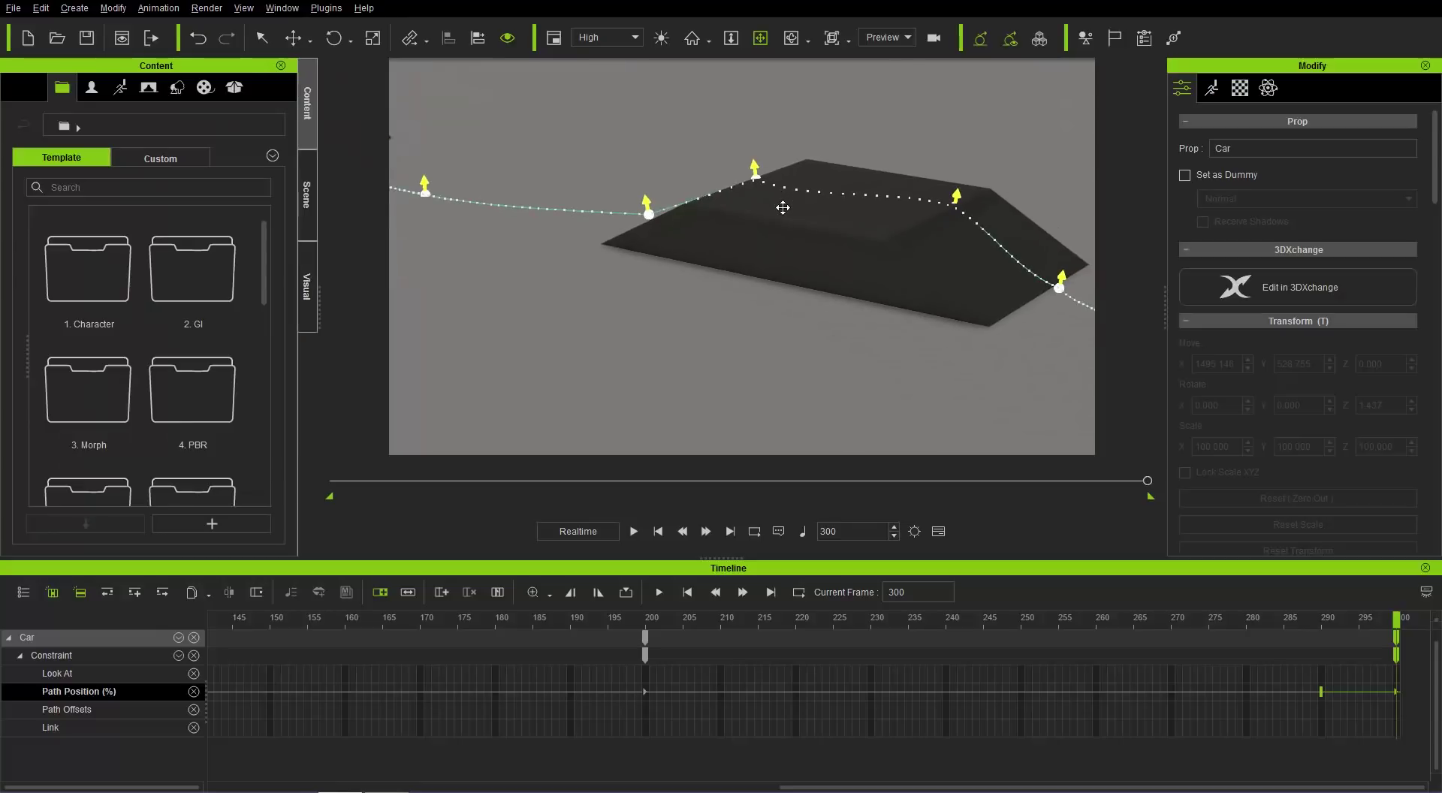
middle_click_drag(975, 245, 893, 231)
middle_click_drag(682, 233, 830, 174)
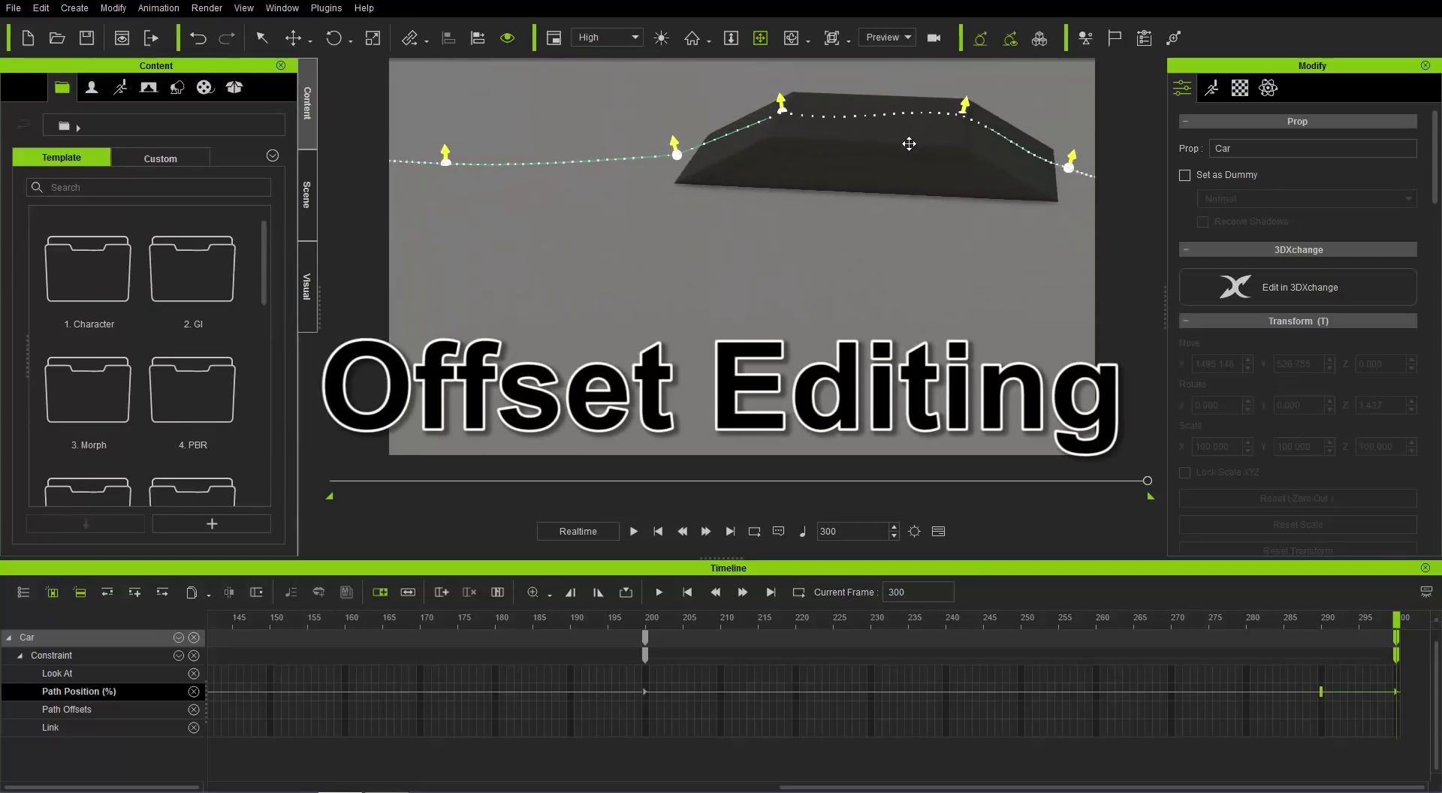
left_click(909, 143)
mouse_move(868, 233)
middle_mouse_down()
mouse_move(911, 232)
mouse_move(840, 232)
middle_mouse_up()
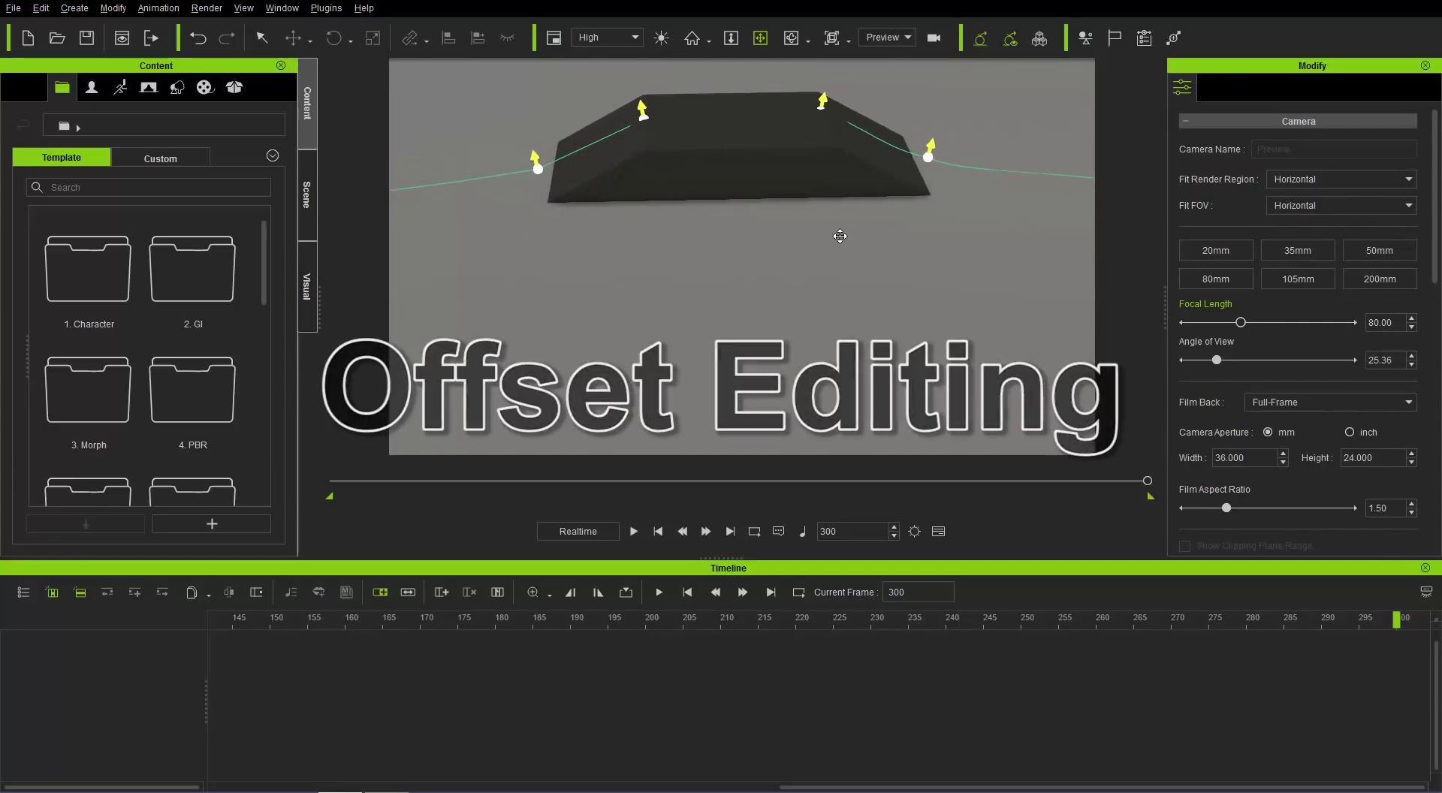
scroll(833, 278, "up", 2)
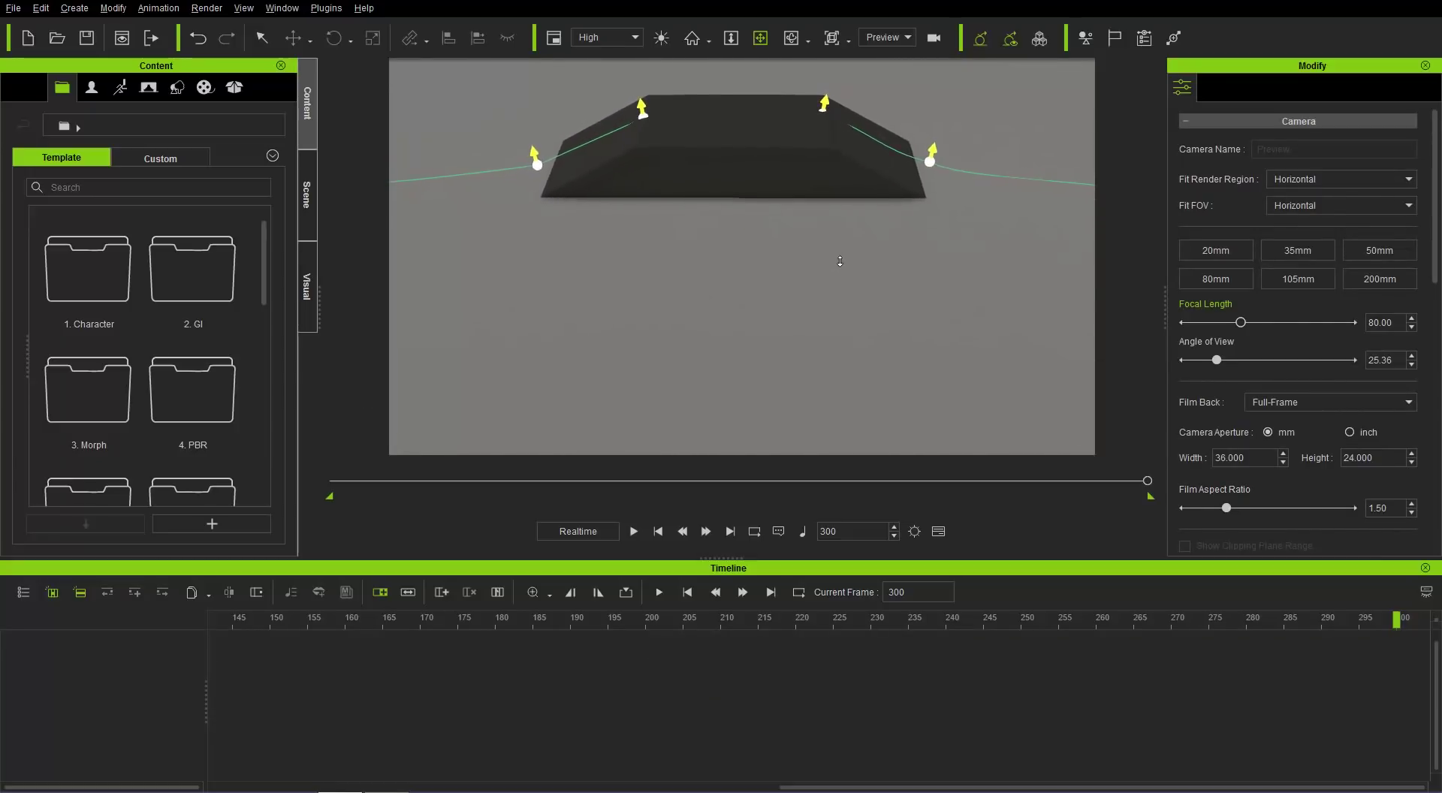
left_click(74, 7)
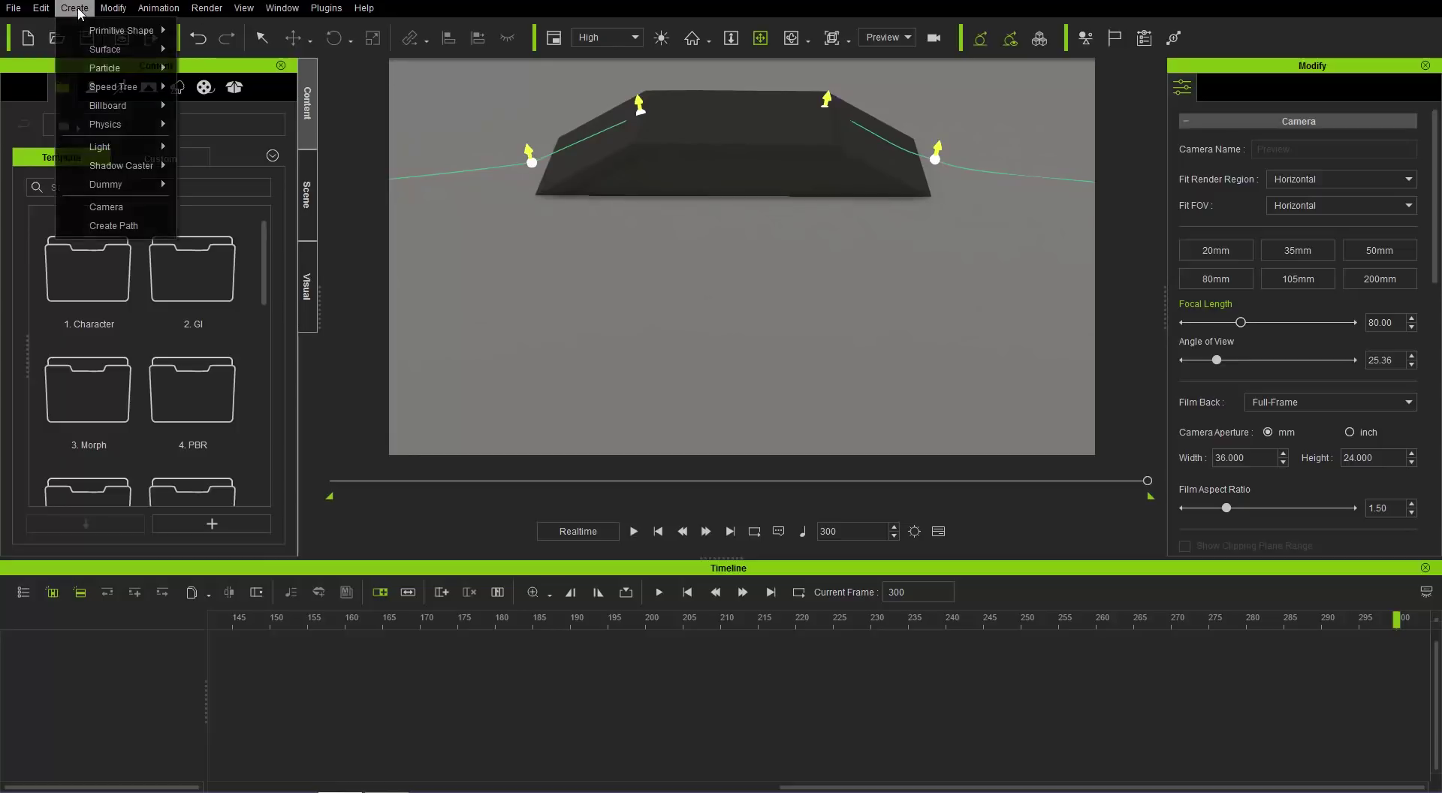
left_click(114, 226)
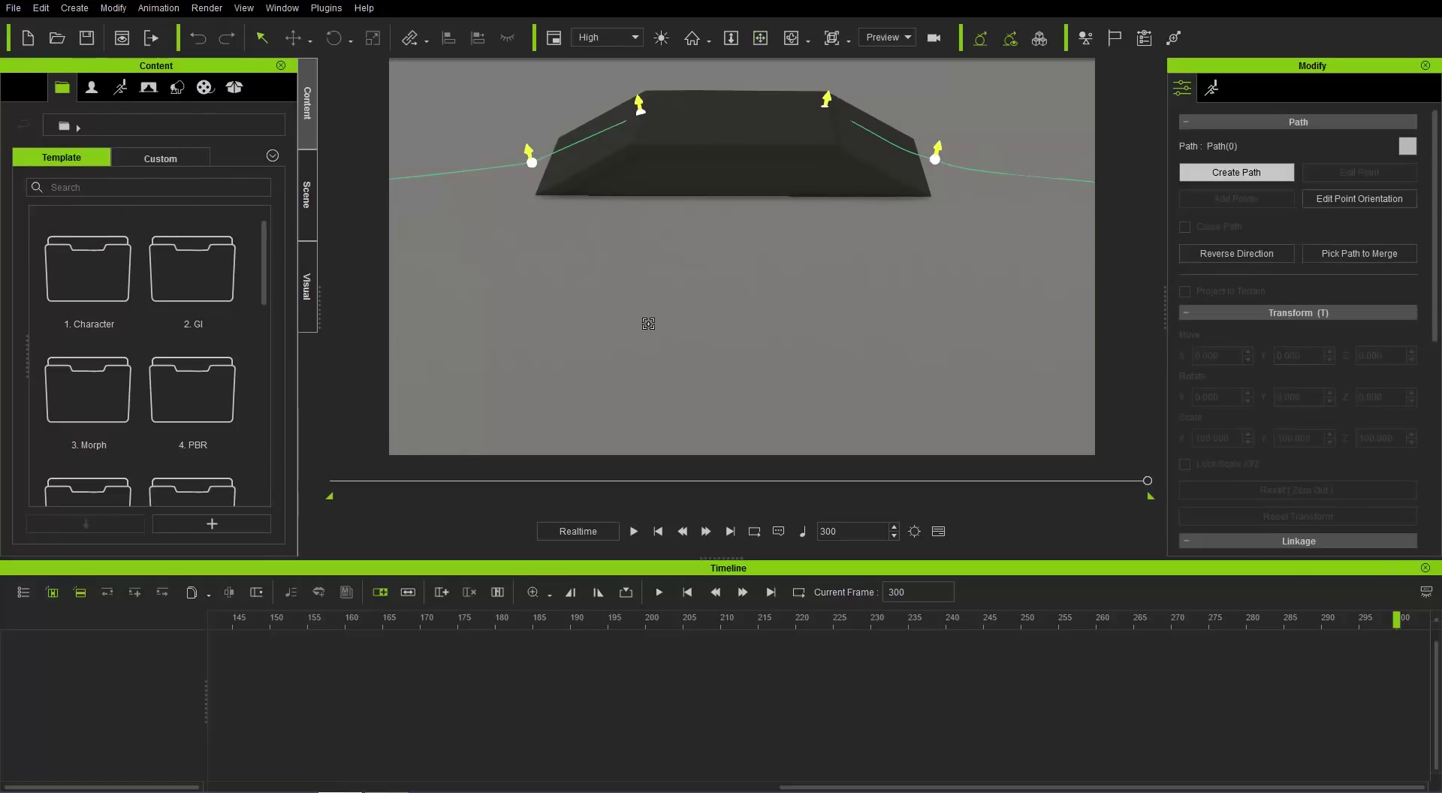
left_click(501, 310)
left_click(691, 310)
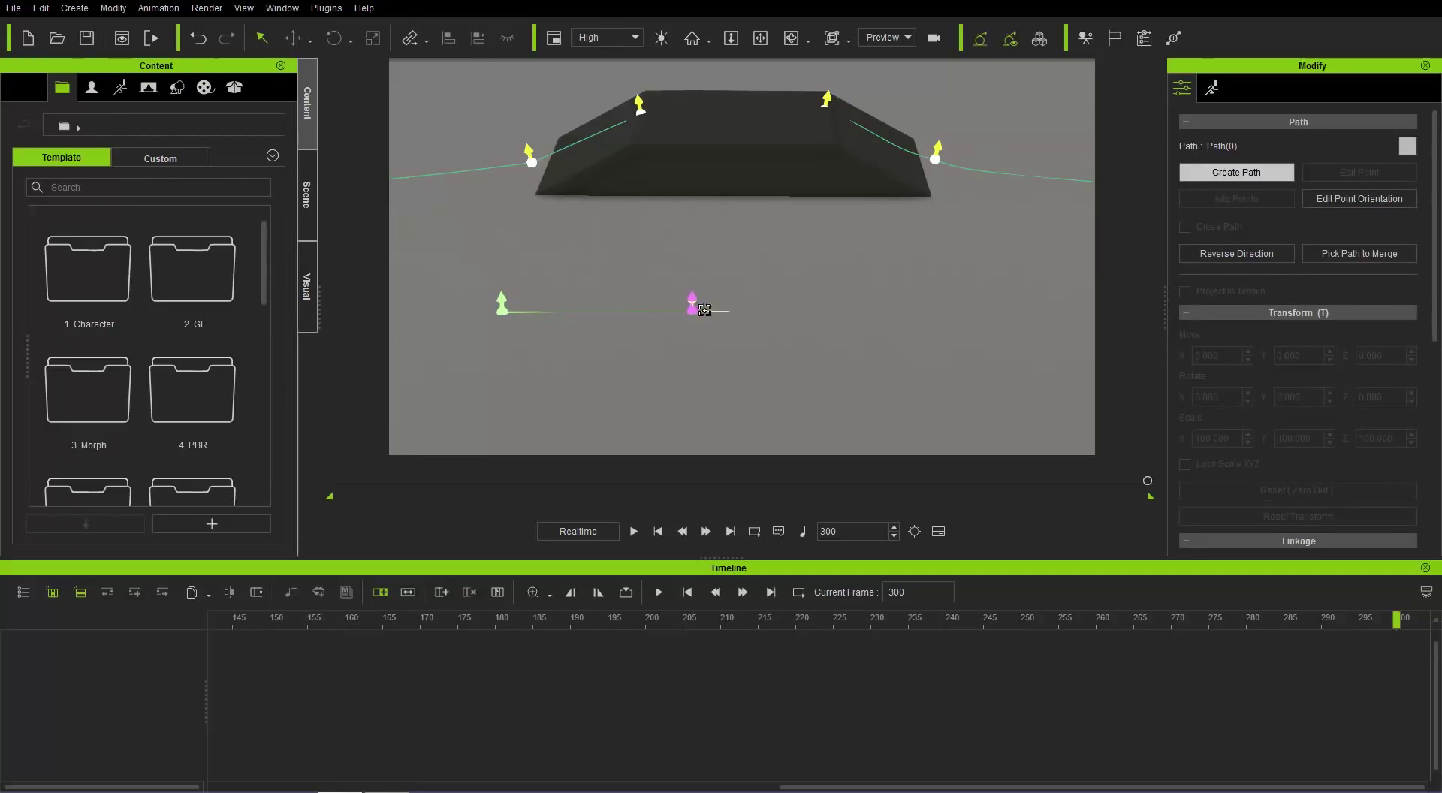
left_click(907, 310)
right_click(931, 310)
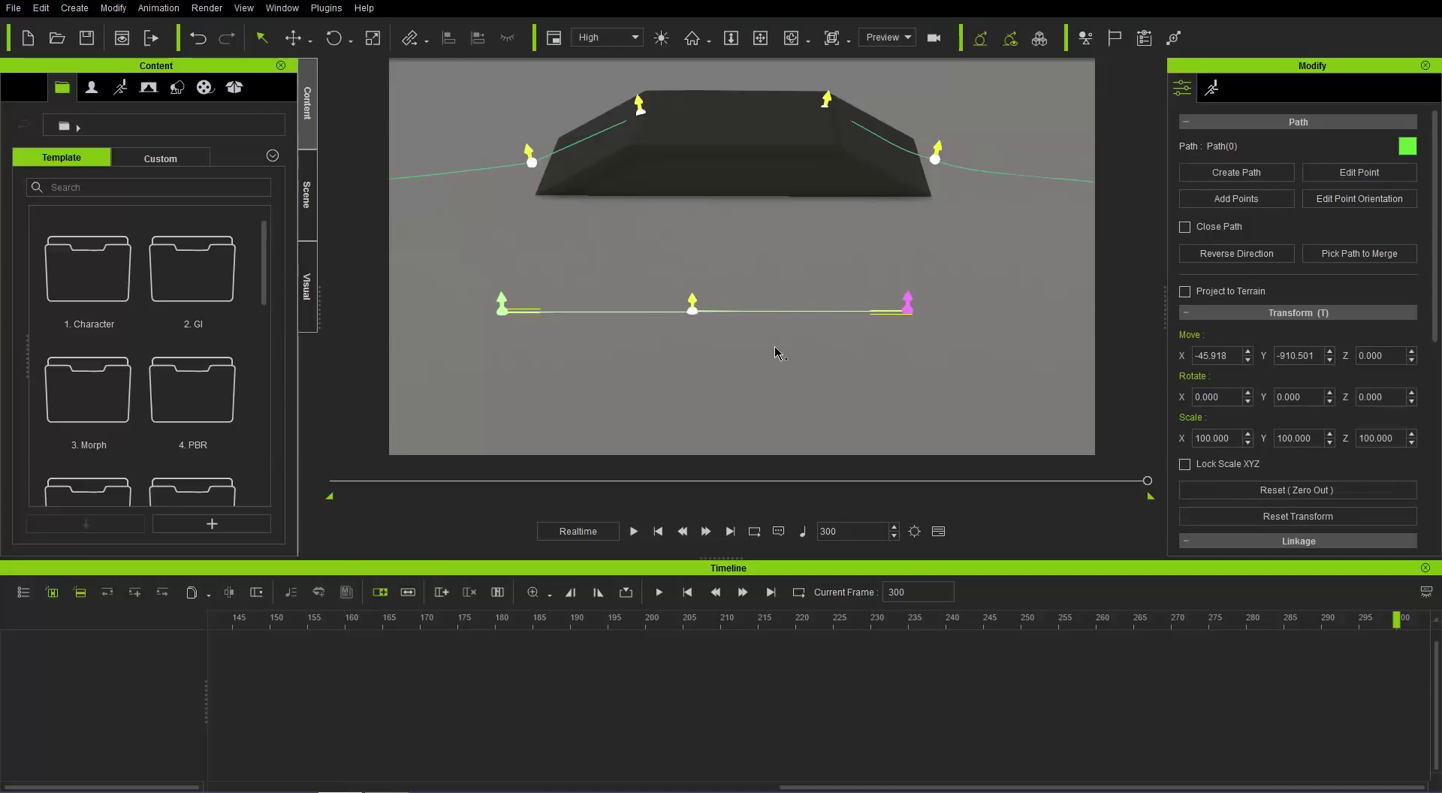
Step: Return to the first frame, create a primitive box, and move it close to the new straight path
left_click(659, 530)
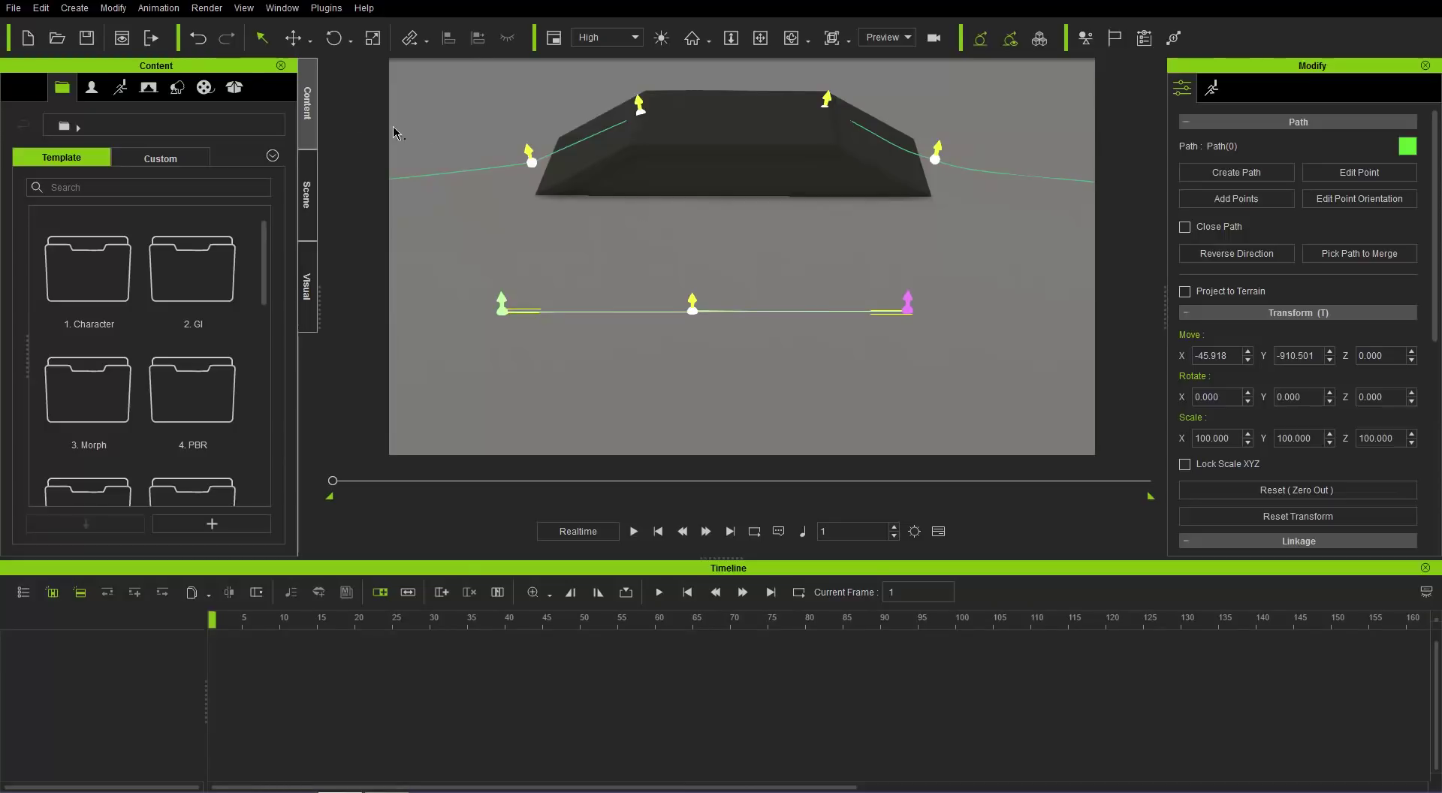
left_click(80, 9)
mouse_move(105, 30)
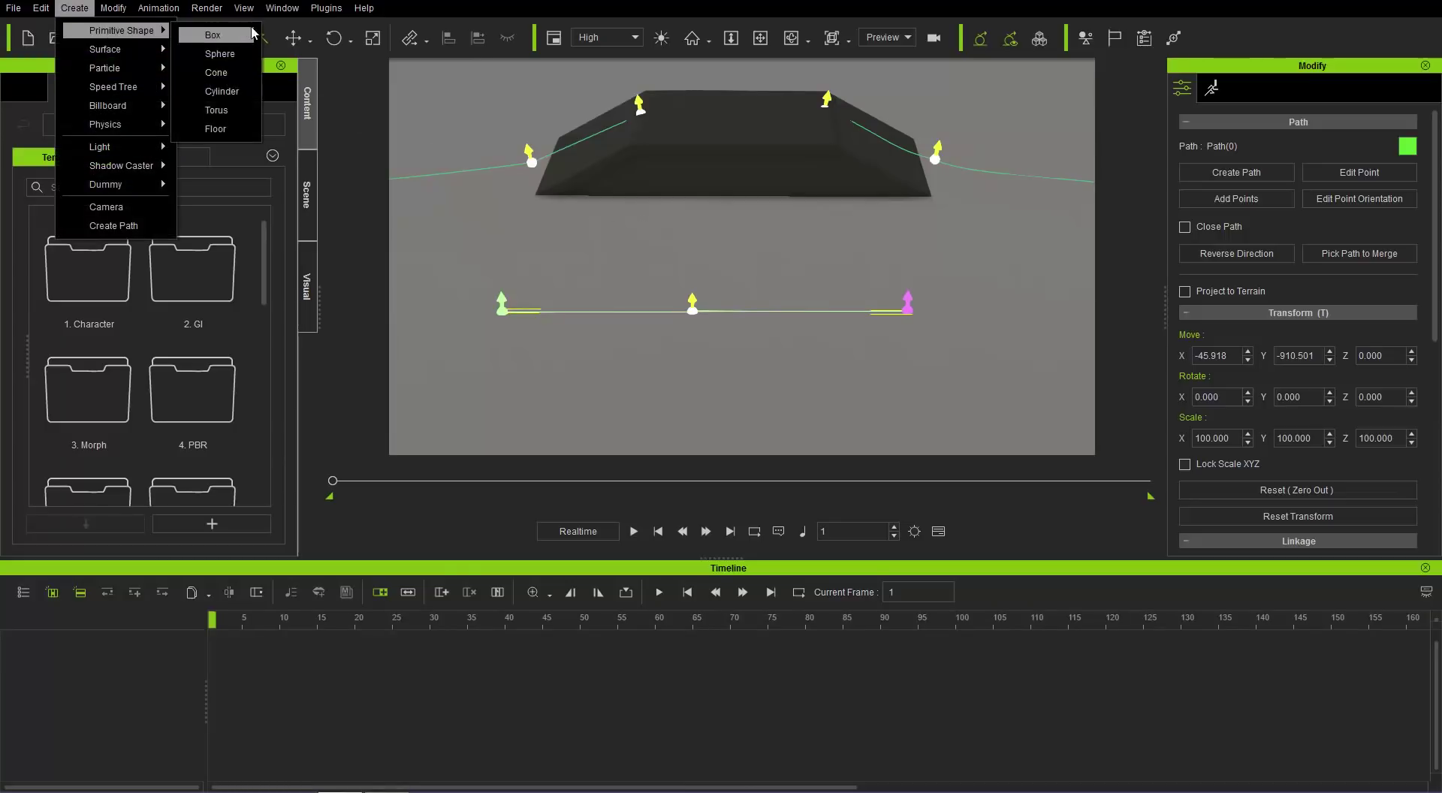
left_click(214, 36)
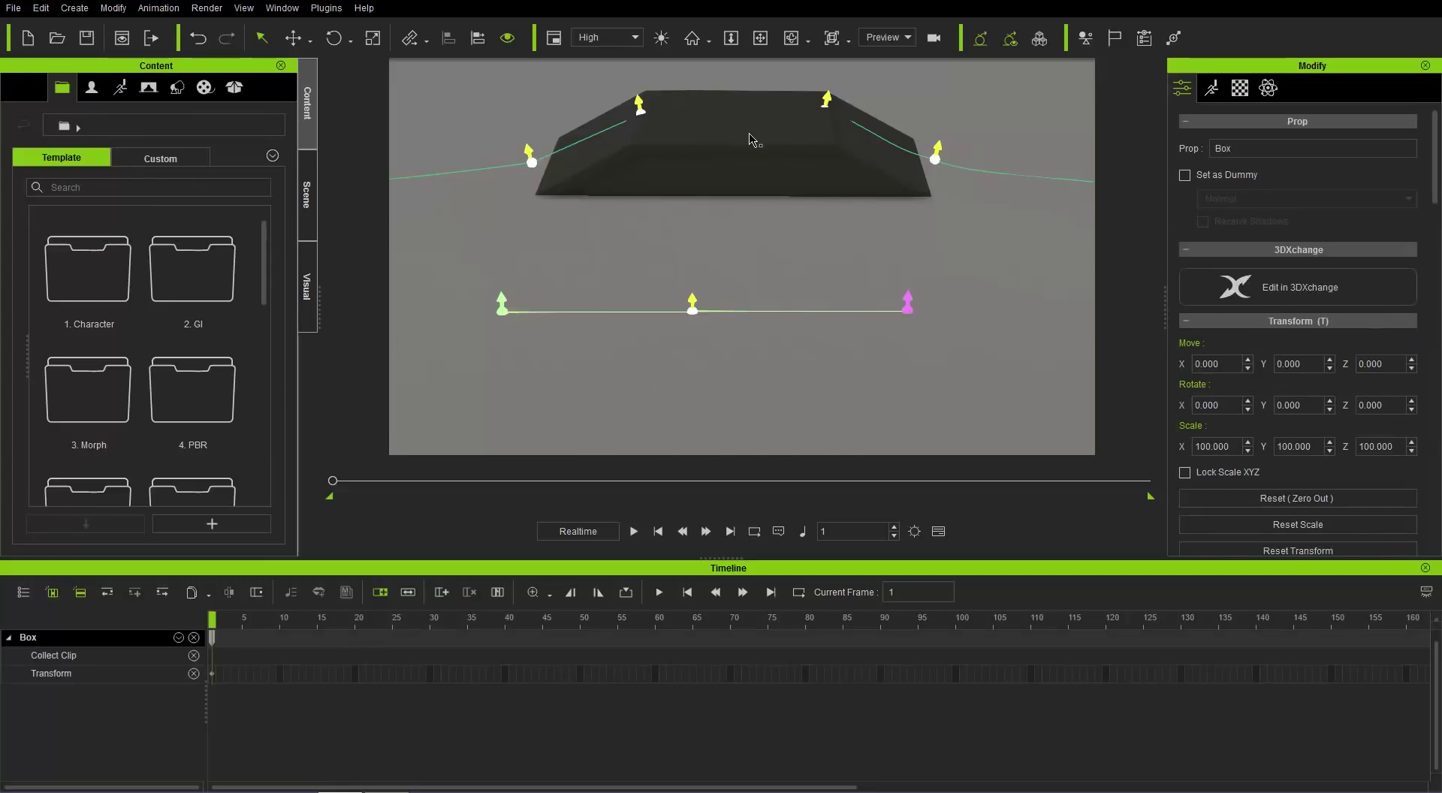
left_click(754, 161)
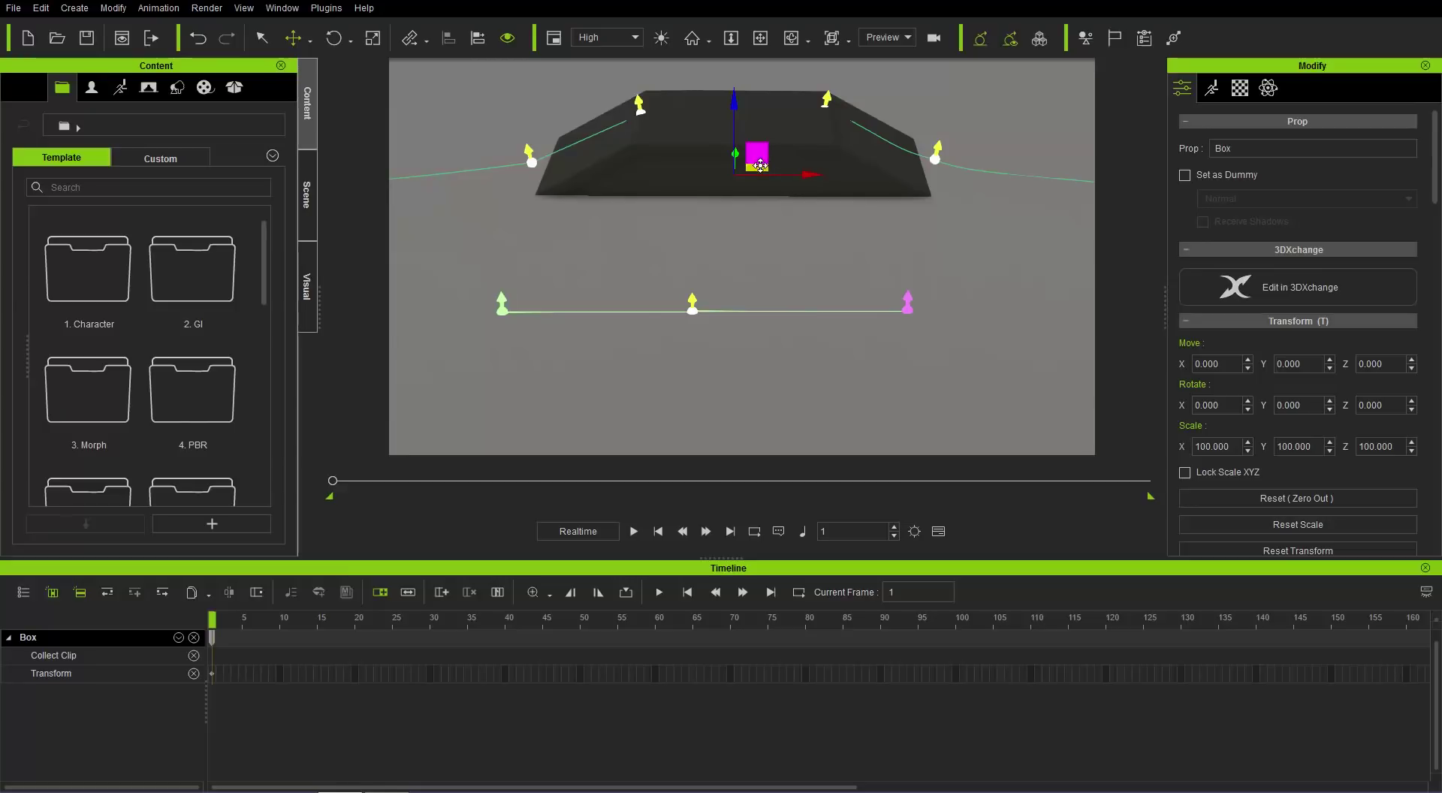
left_click_drag(749, 202, 652, 306)
Step: Attach the box to the start point of the straight path with Pick Path
right_click_drag(648, 314, 669, 232)
right_click(690, 211)
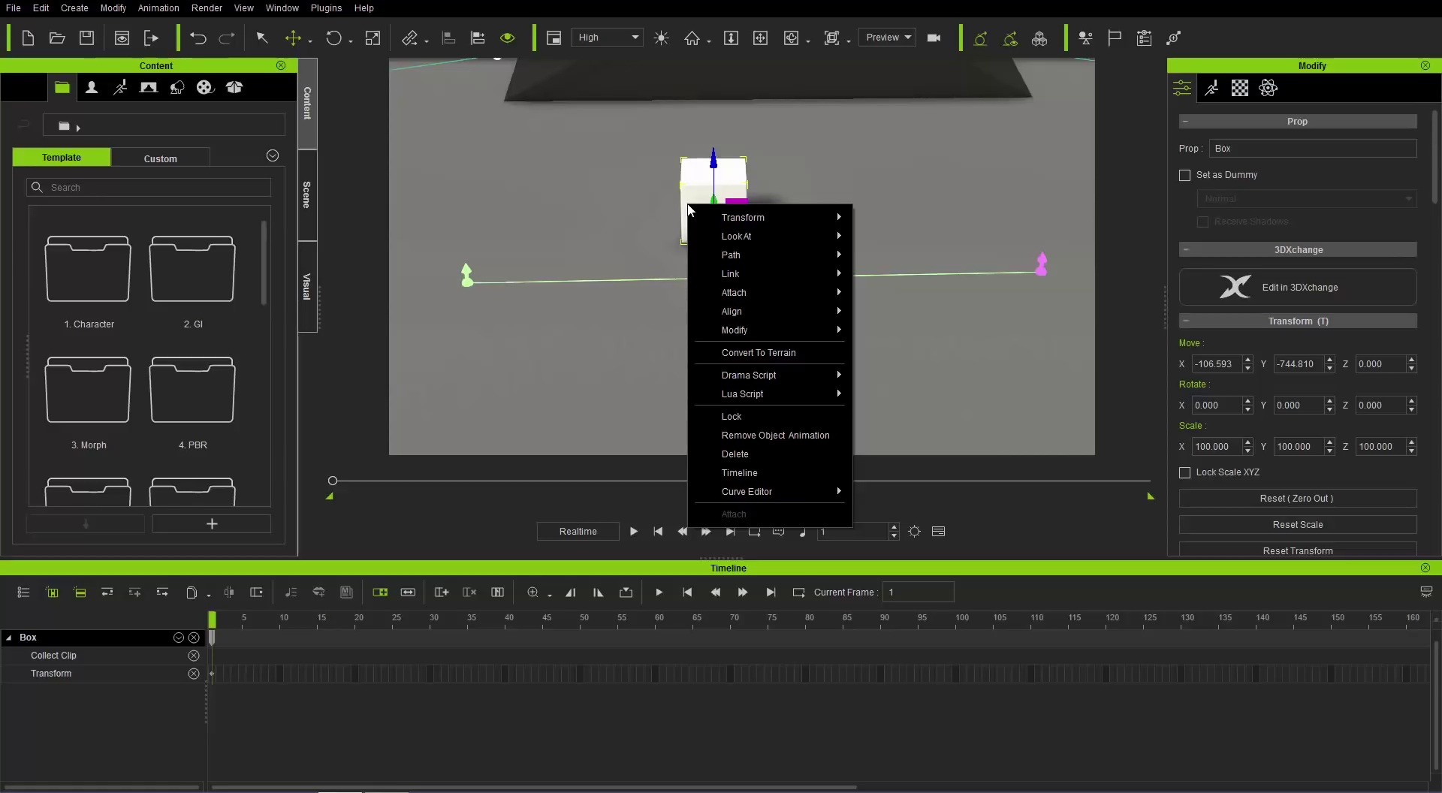
mouse_move(789, 254)
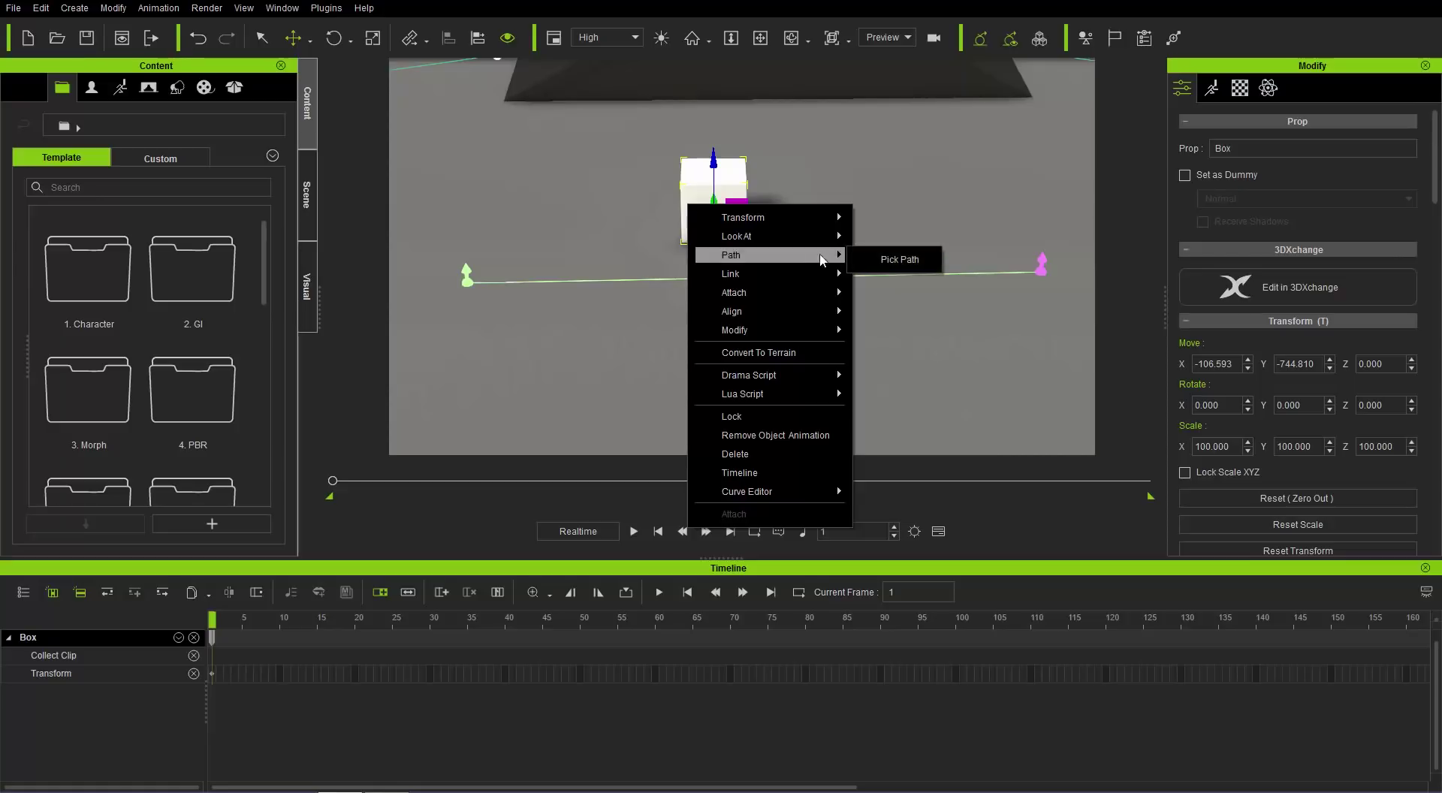
left_click(880, 257)
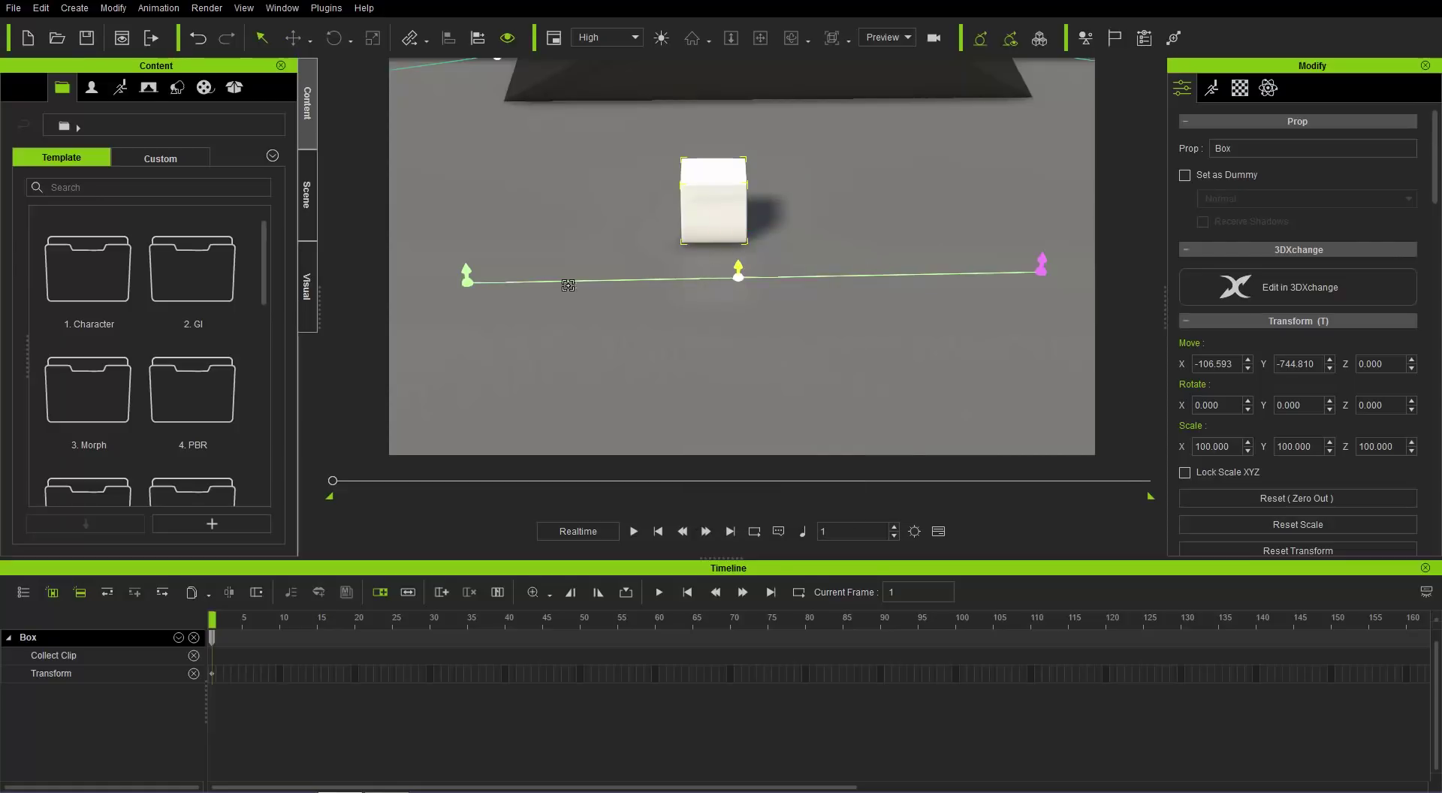
left_click(467, 282)
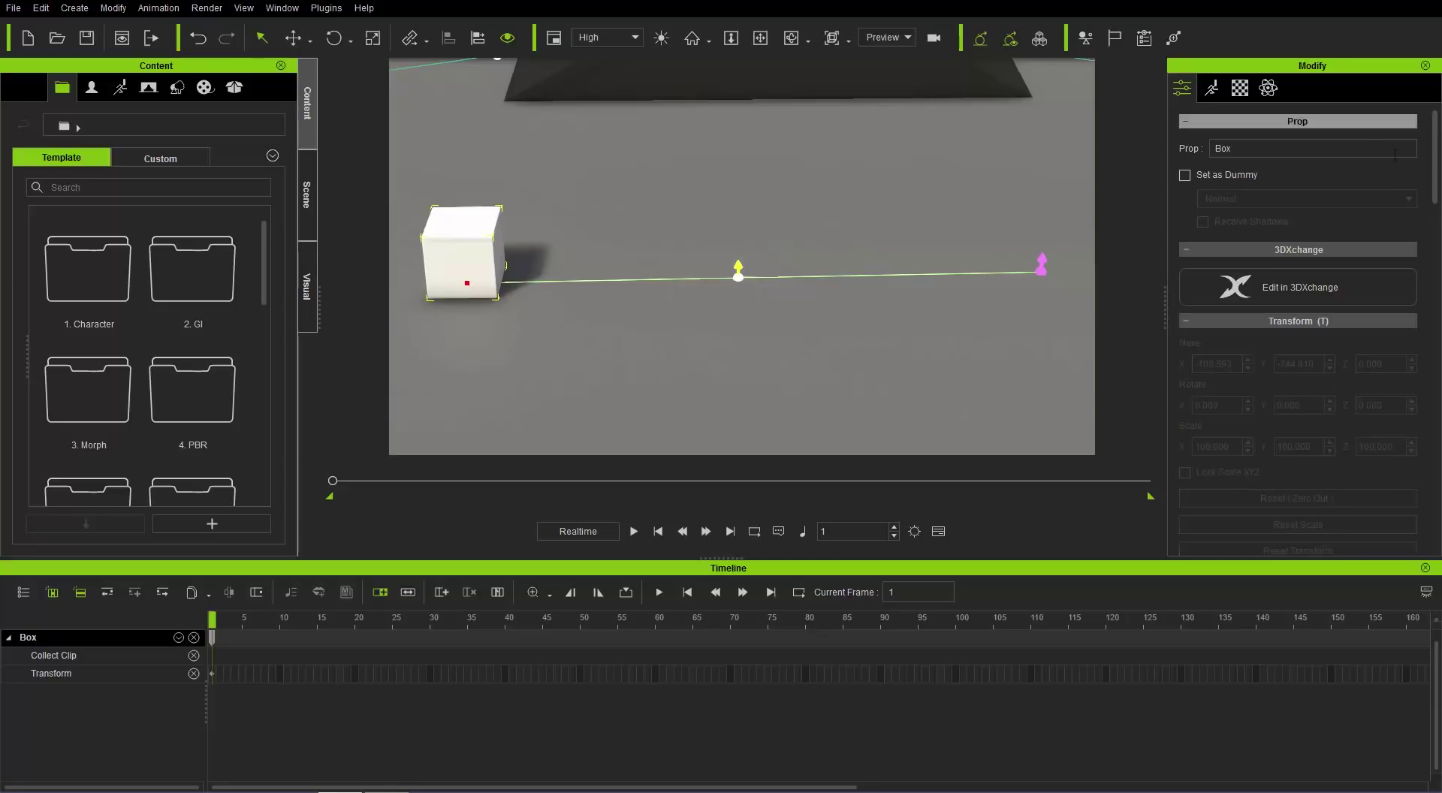
Step: Show the box's path settings and set the end of the playback range to frame 100
scroll(1434, 180, "down", 5)
left_click_drag(1436, 220, 1438, 375)
scroll(1357, 325, "down", 3)
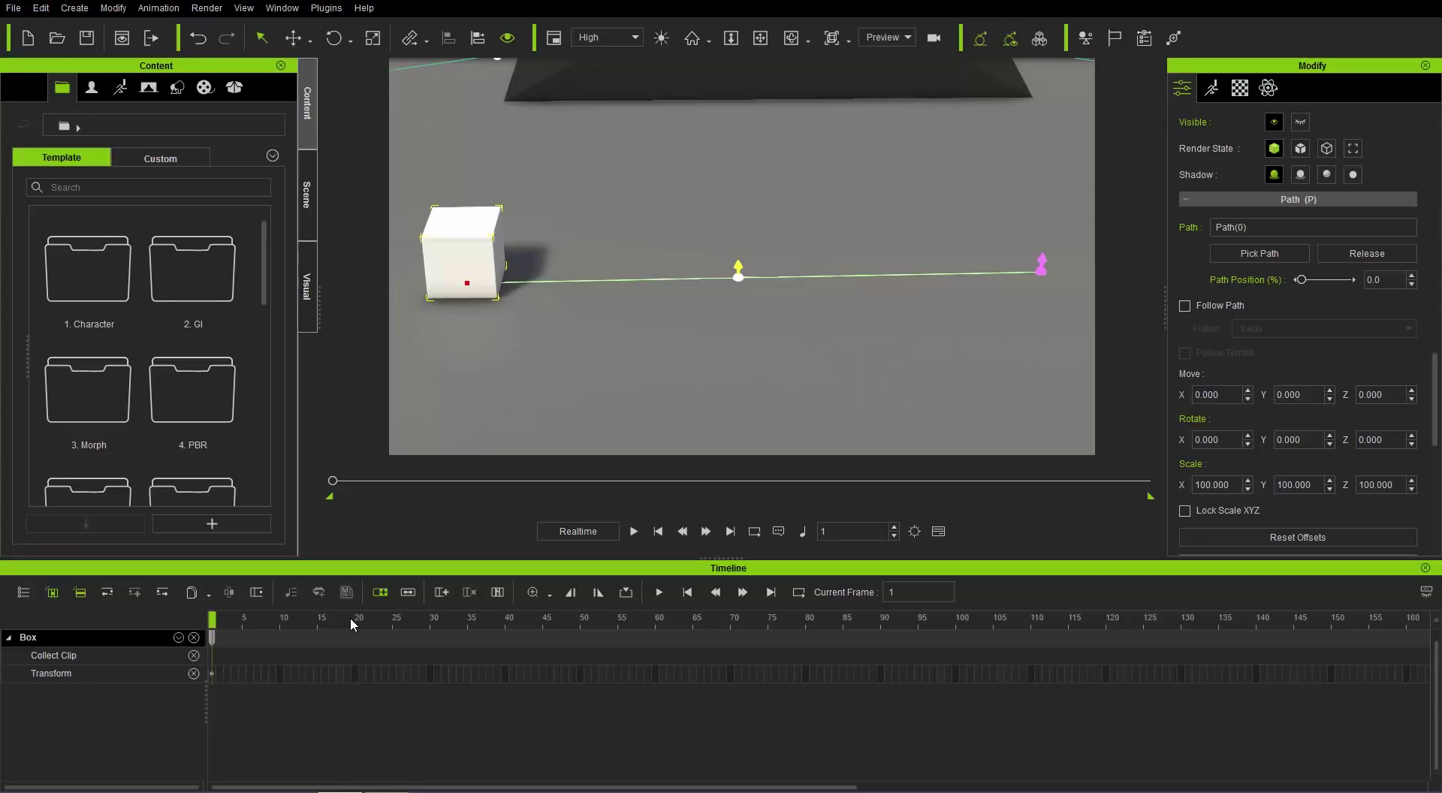
left_click_drag(350, 620, 206, 620)
left_click_drag(326, 619, 956, 631)
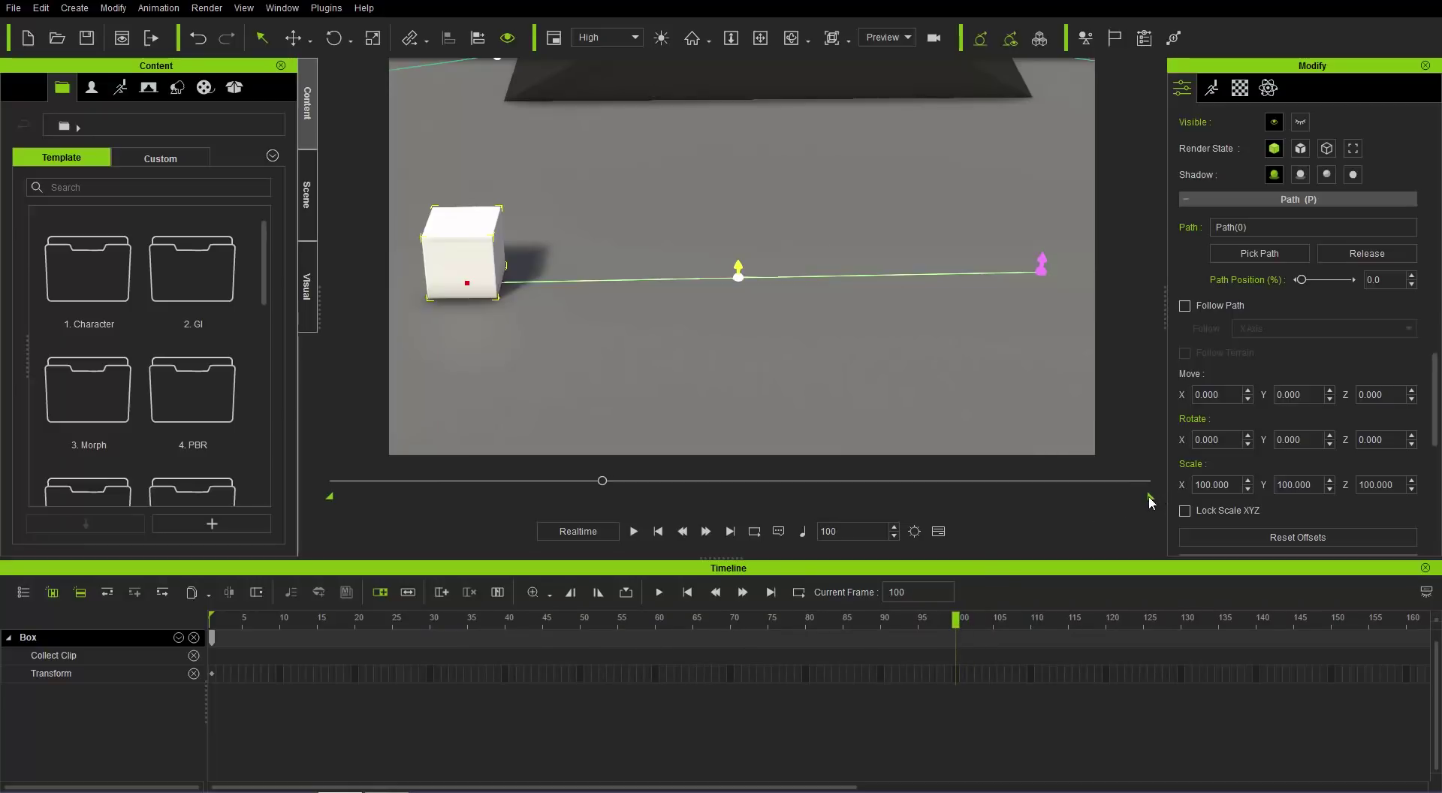
left_click_drag(849, 496, 683, 497)
key("ctrl+bracketright")
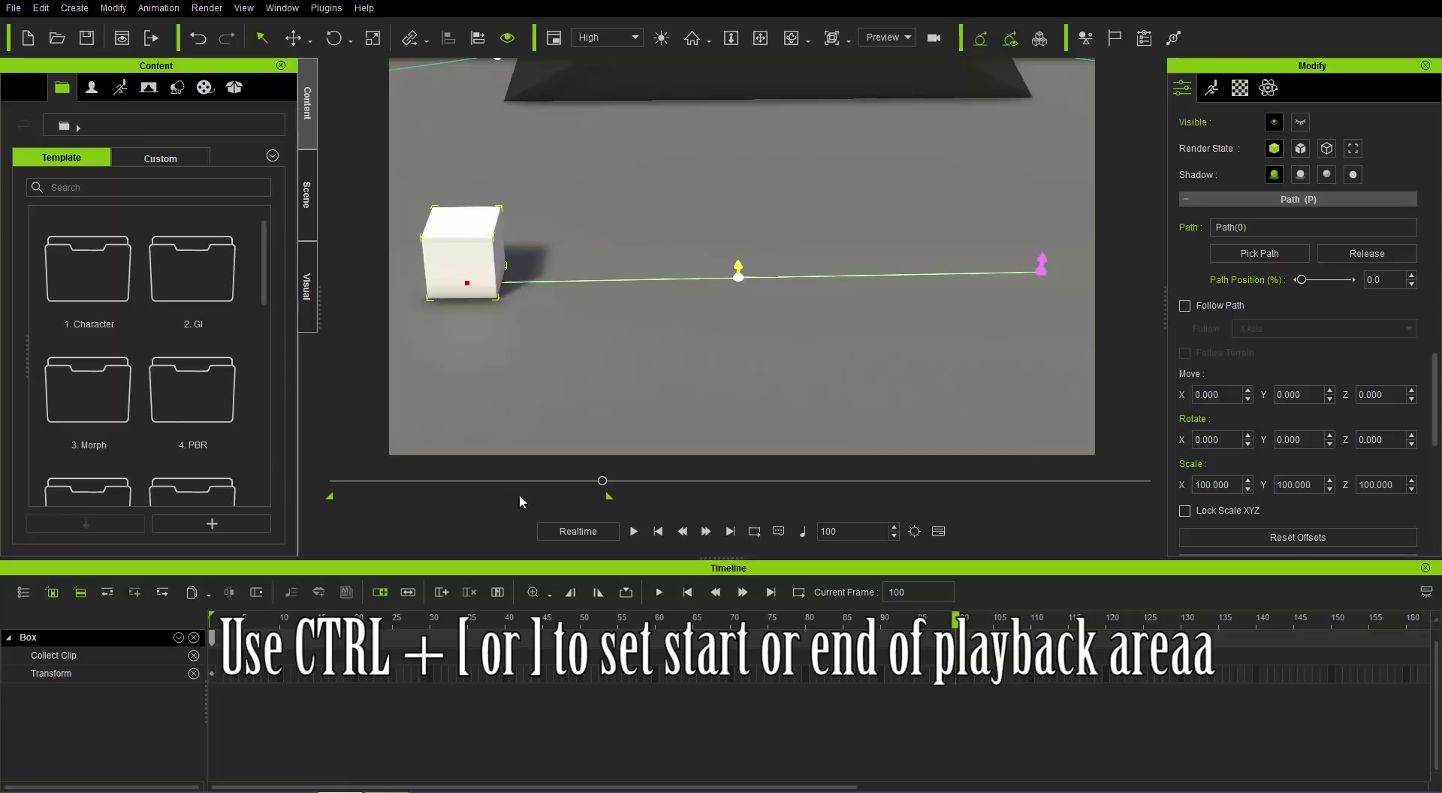
Step: Try the playback range with its end at frame 80, then at frame 120, and its start at frame 20
left_click(798, 628)
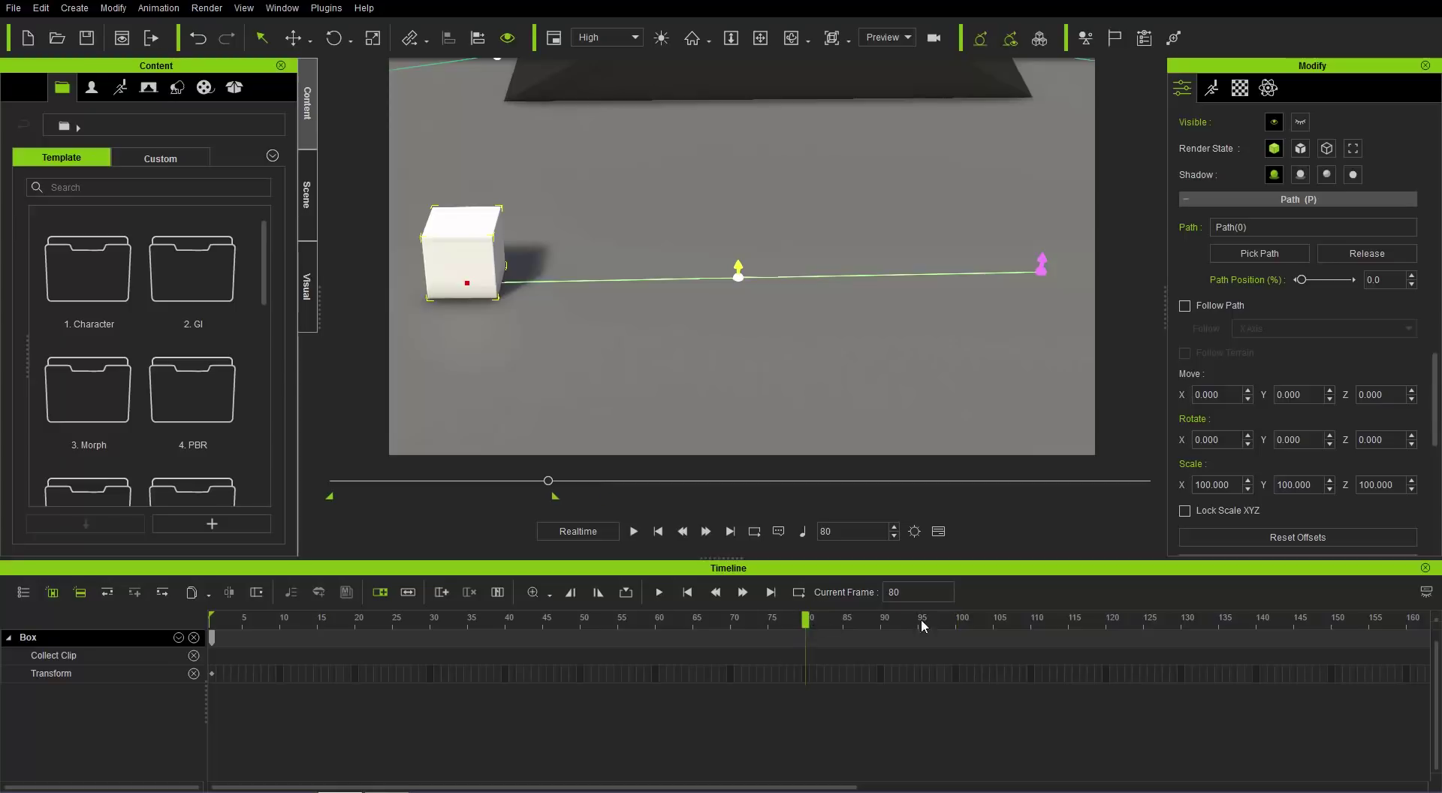
left_click(1107, 627)
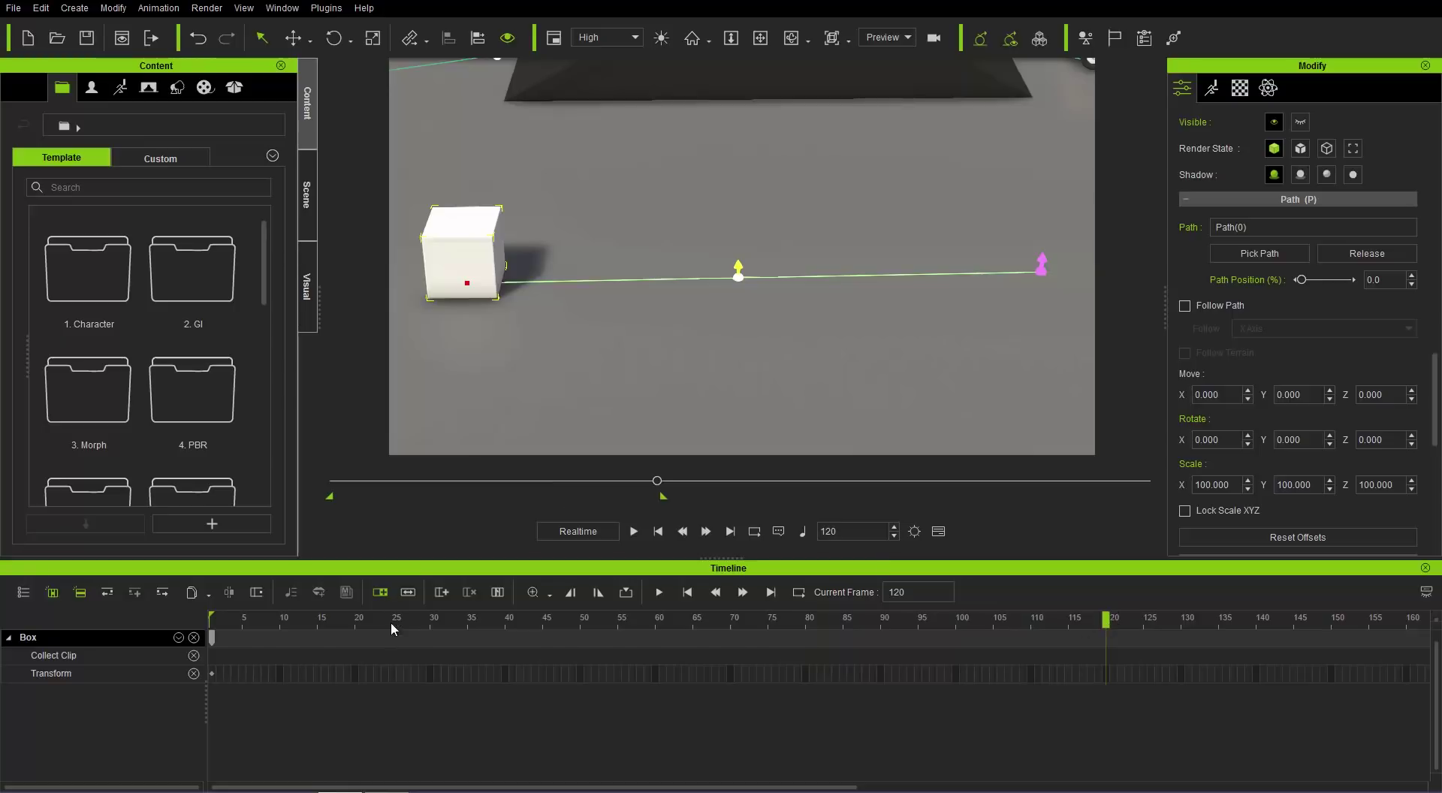
left_click(361, 622)
left_click(355, 620)
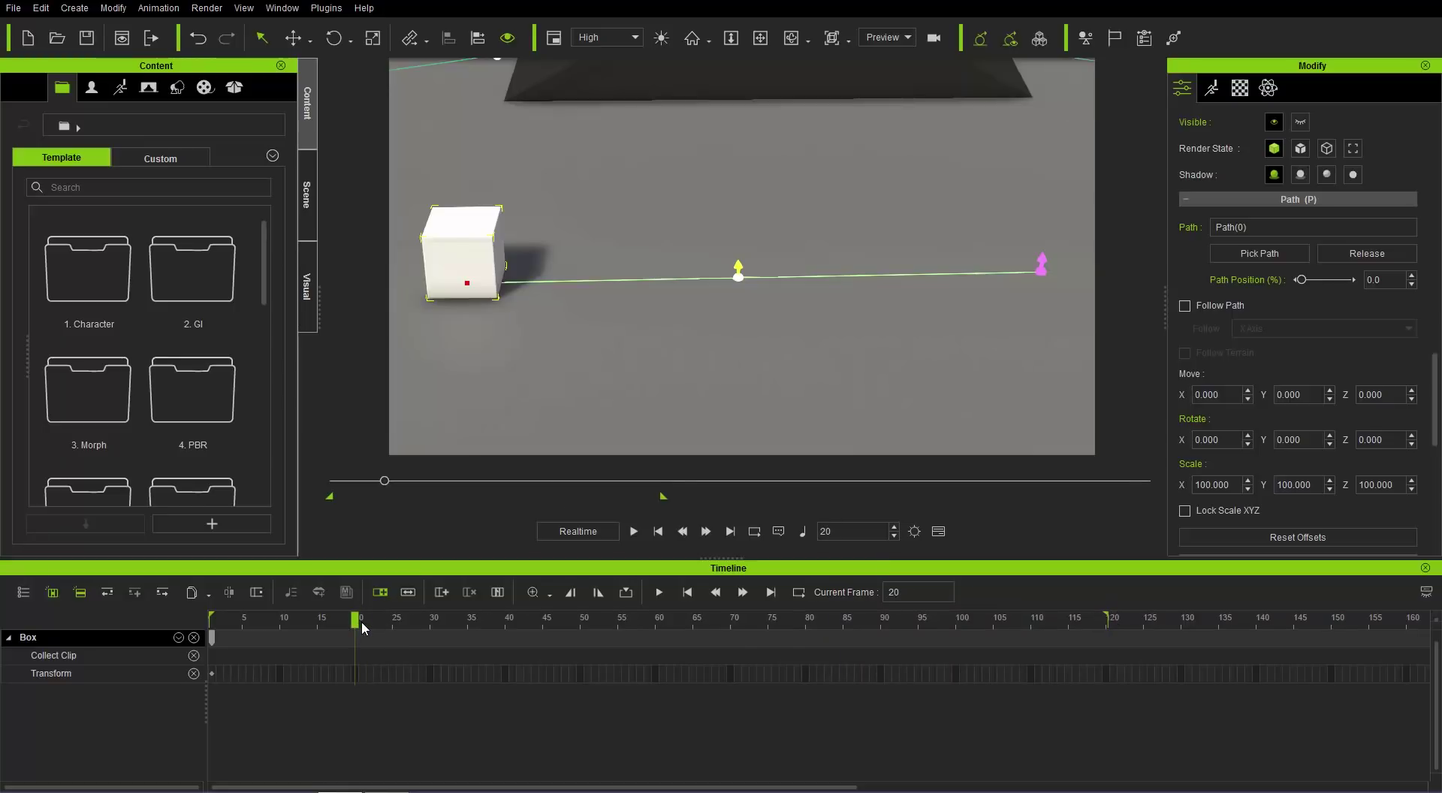
key("ctrl+[")
Step: Set the box's Path Position to 100% at frame 100 and preview its motion from the first frame
left_click_drag(976, 621, 955, 629)
left_click_drag(1301, 279, 1382, 282)
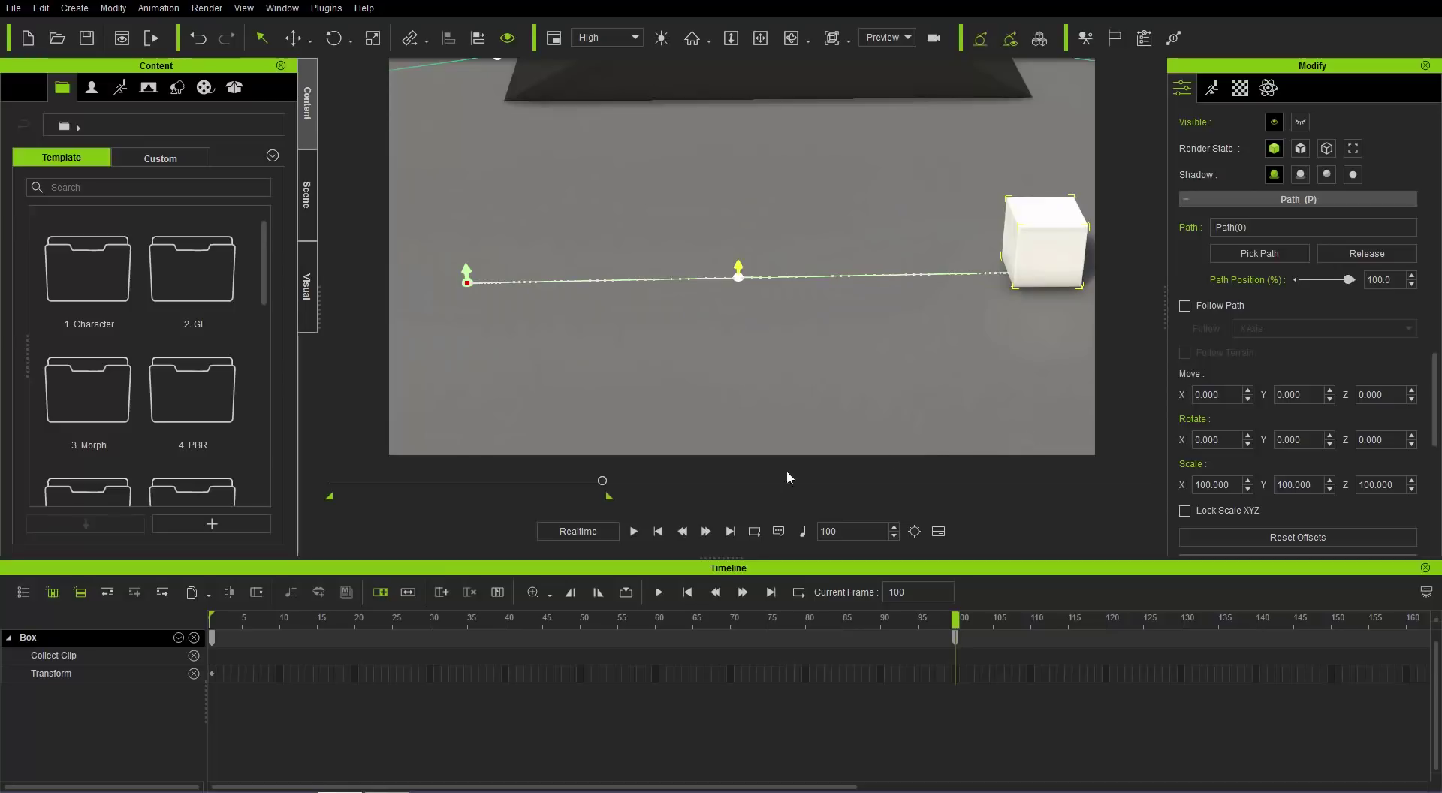
left_click(659, 531)
left_click(636, 532)
left_click(659, 532)
middle_click_drag(763, 393, 753, 295)
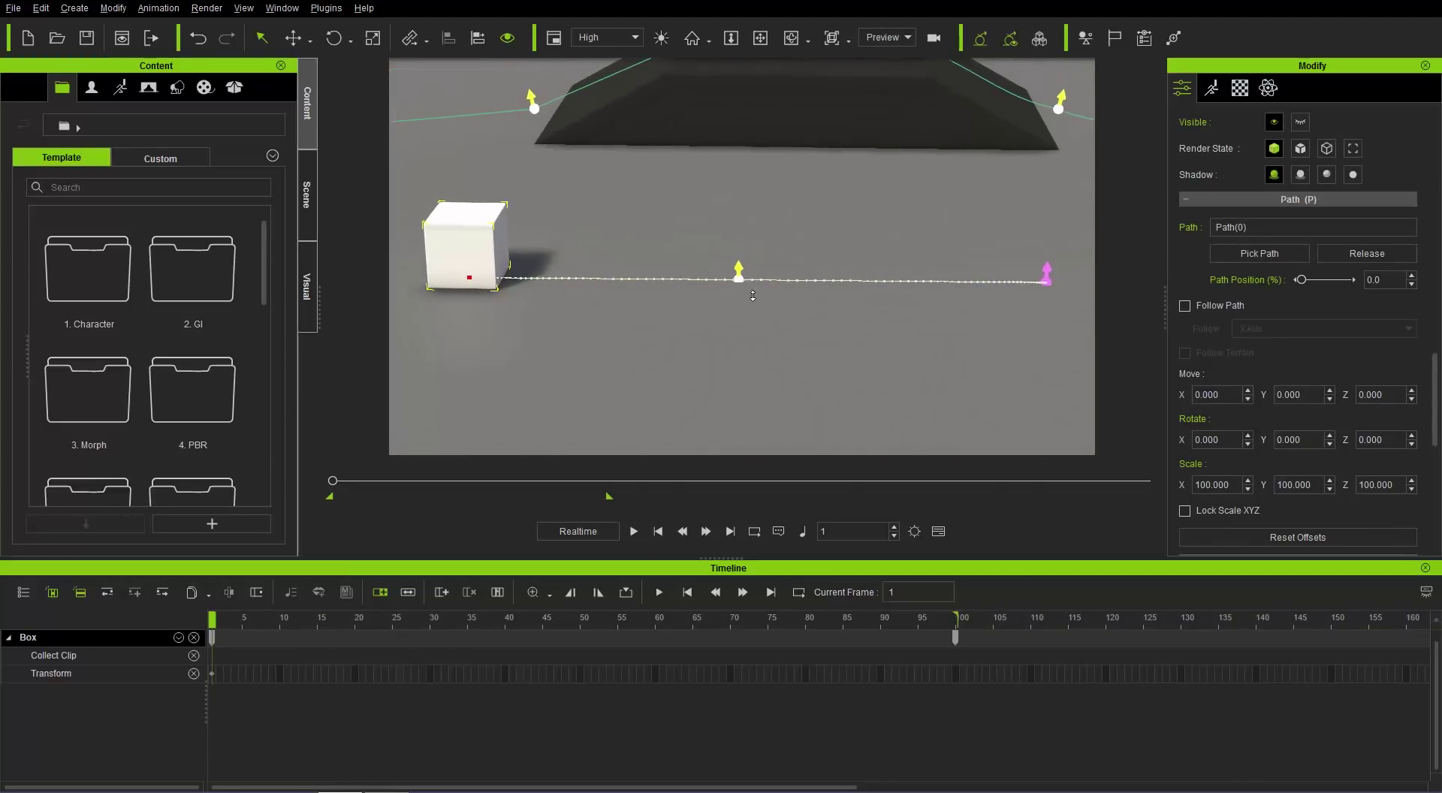
left_click(634, 531)
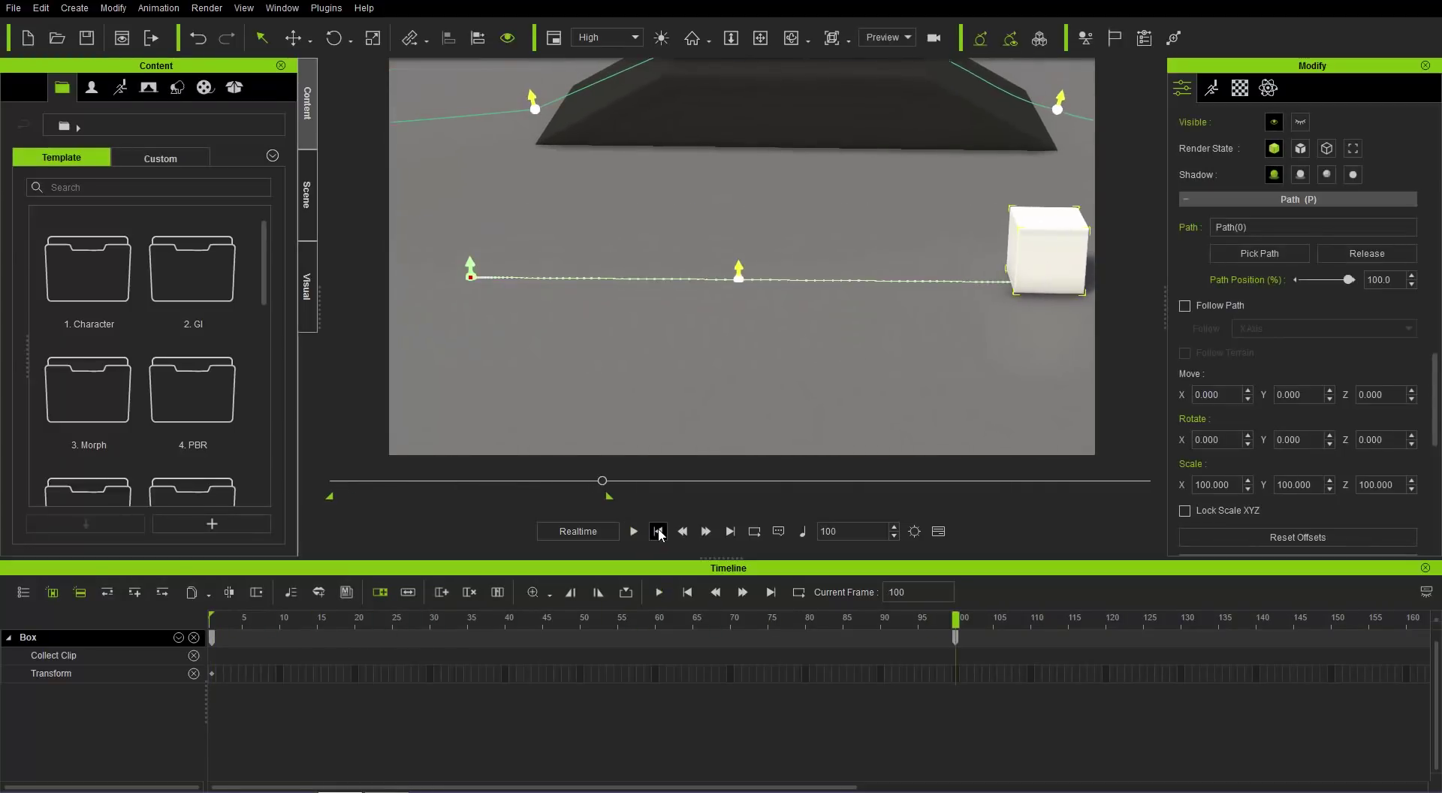
Step: Preview the box's motion in looped playback, turn looping off, and return to the first frame
left_click(655, 530)
left_click(755, 532)
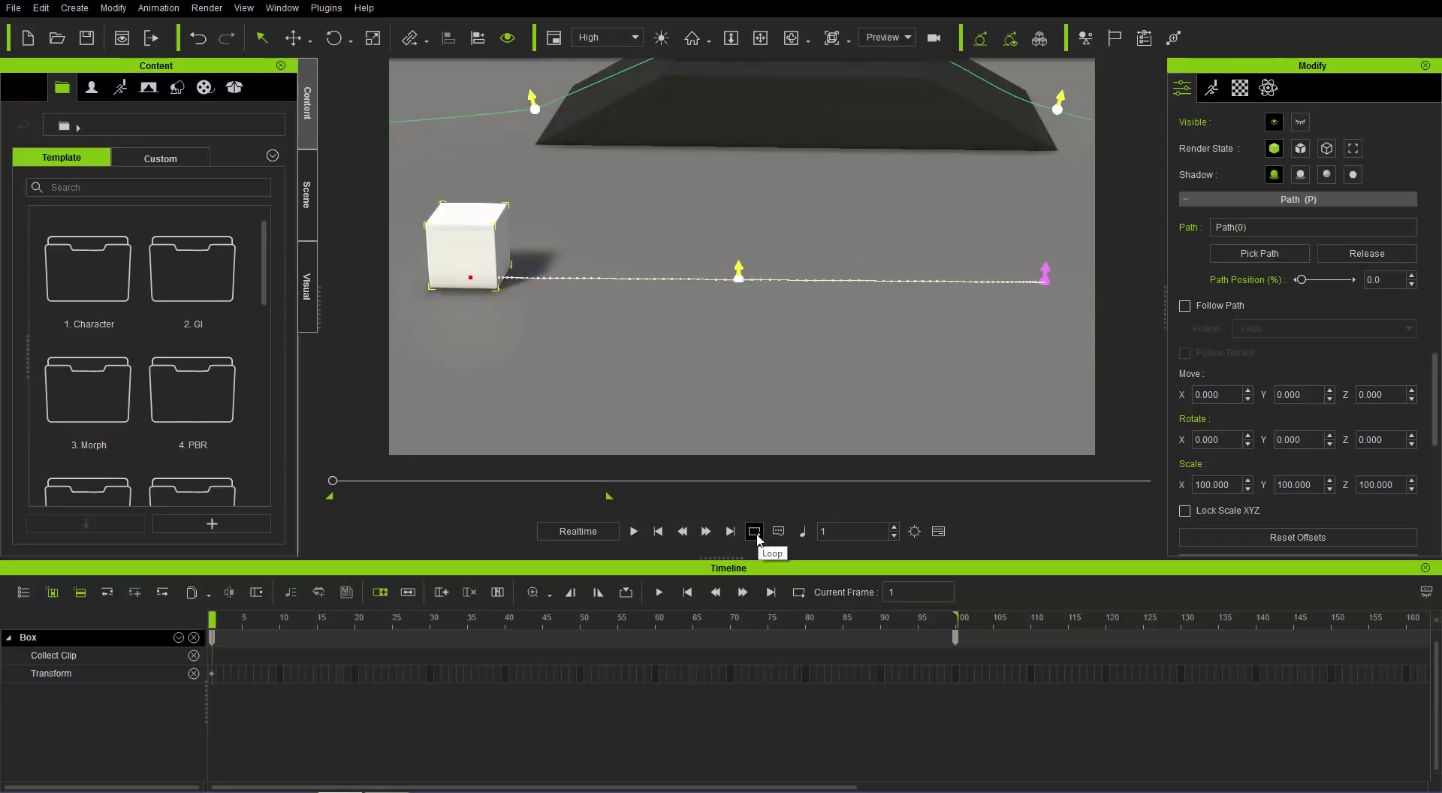
left_click(635, 530)
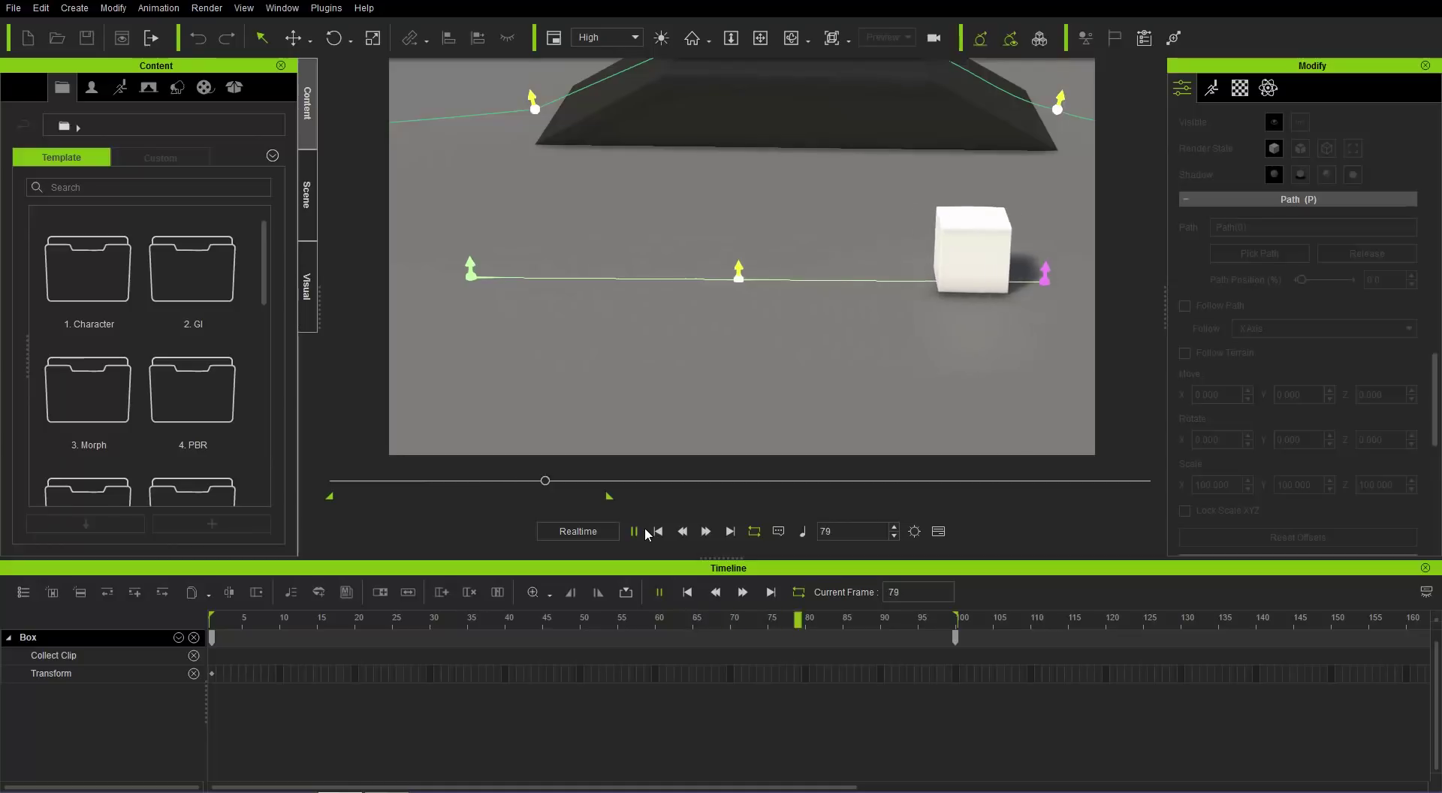
left_click(634, 531)
left_click(754, 532)
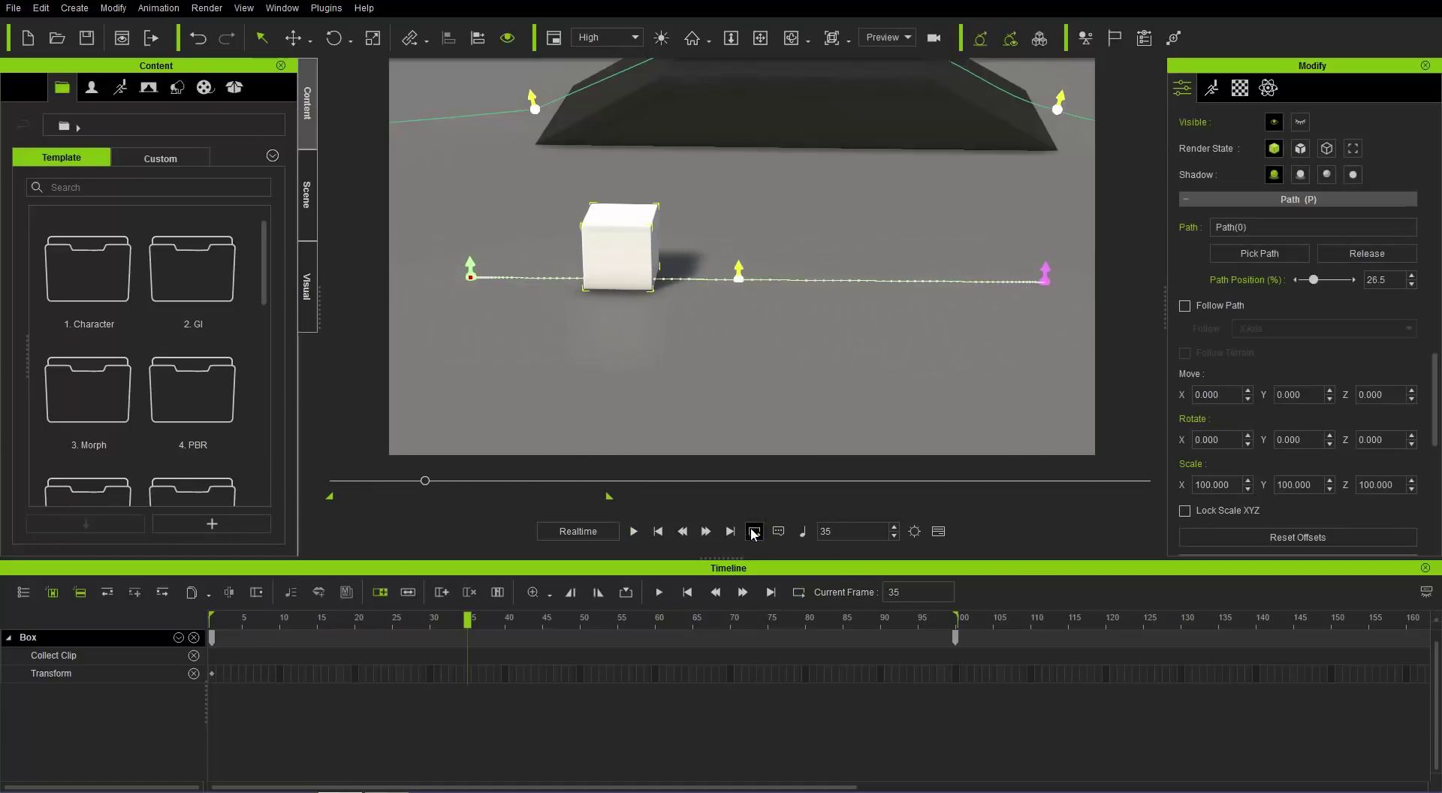
left_click(658, 532)
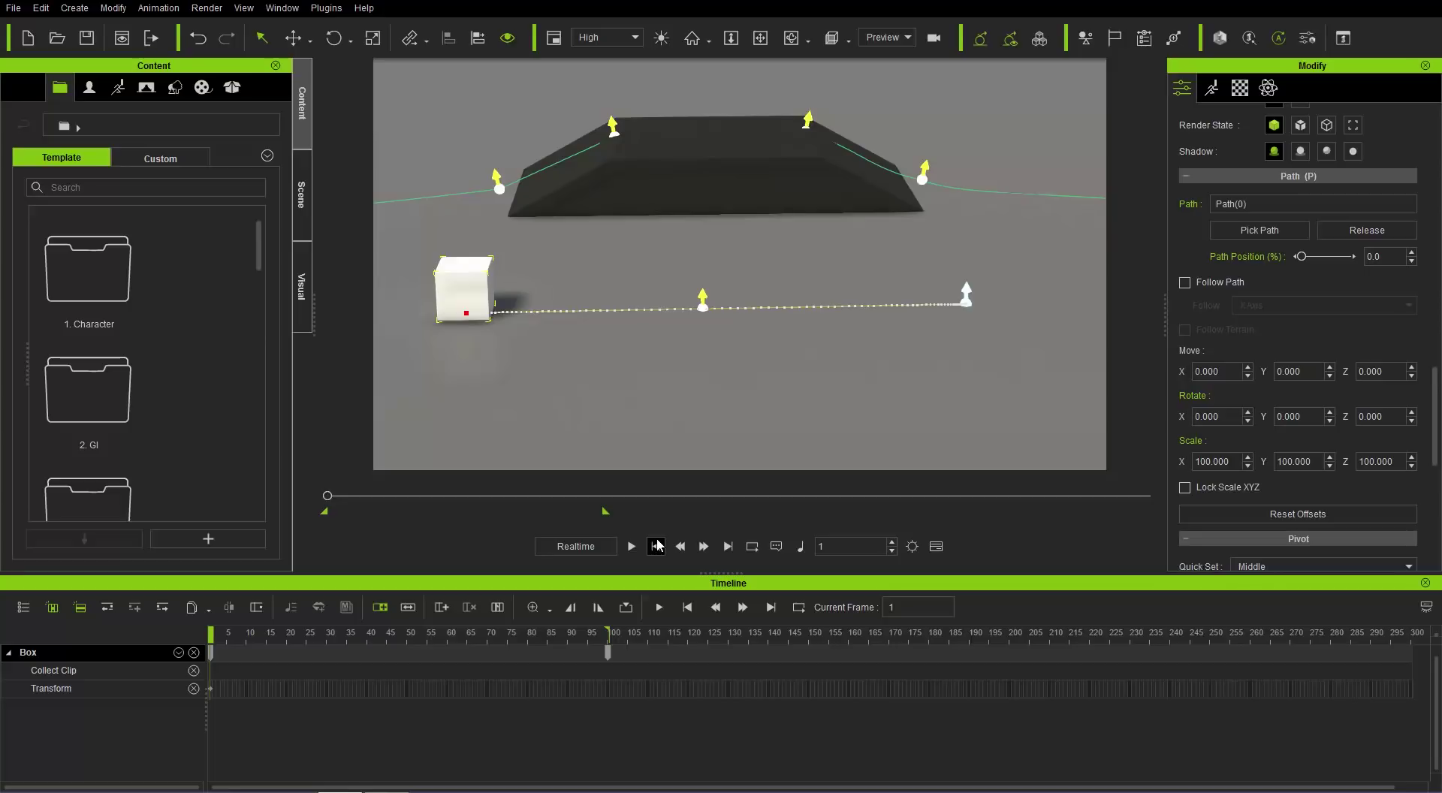
Step: Lock Scale XYZ in the box's path offsets and set the scale to 300 at the first frame
left_click(1185, 488)
key("shift+Tab")
type("300")
key("Return")
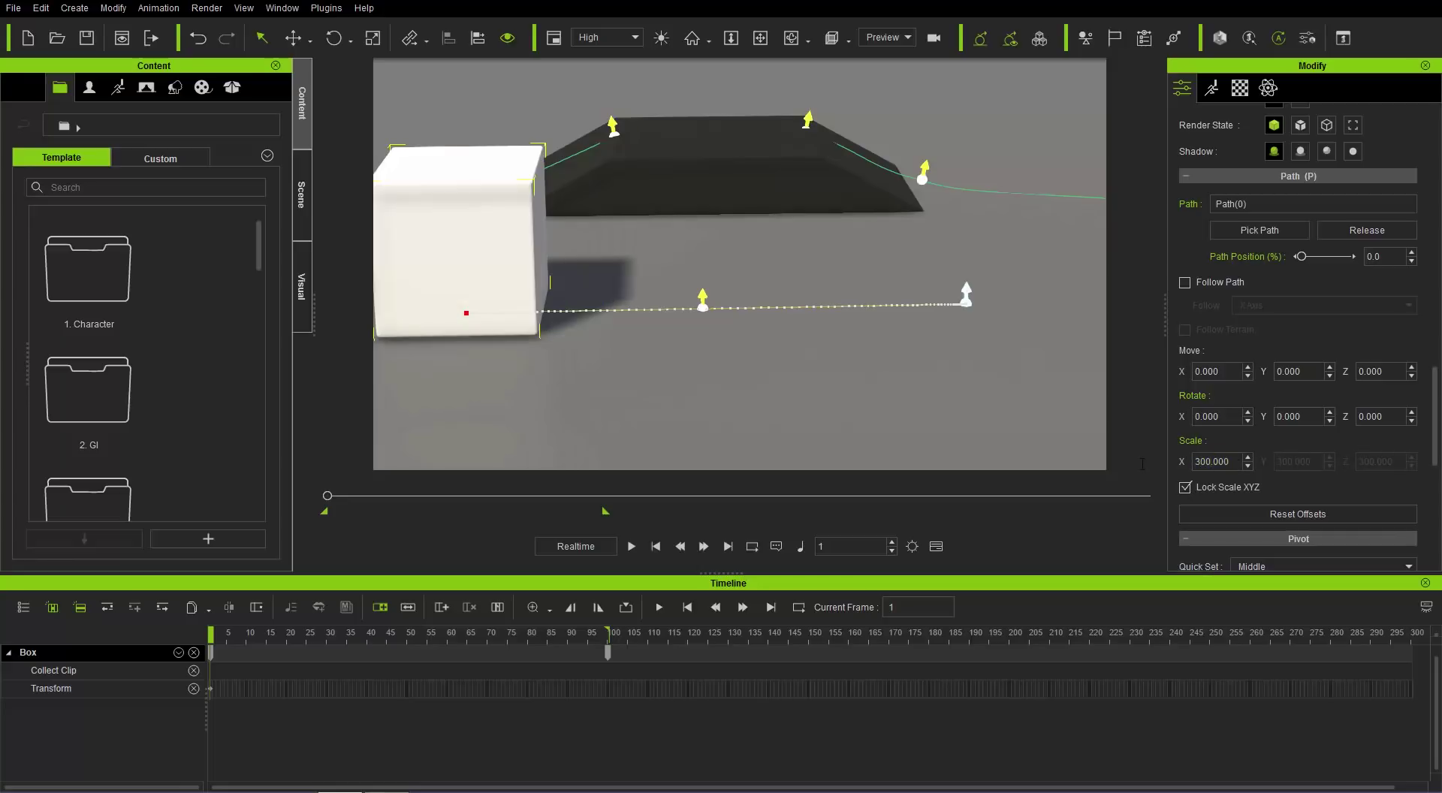
Step: Preview the enlarged box travelling to frame 100 and reset its path offsets there
left_click(631, 546)
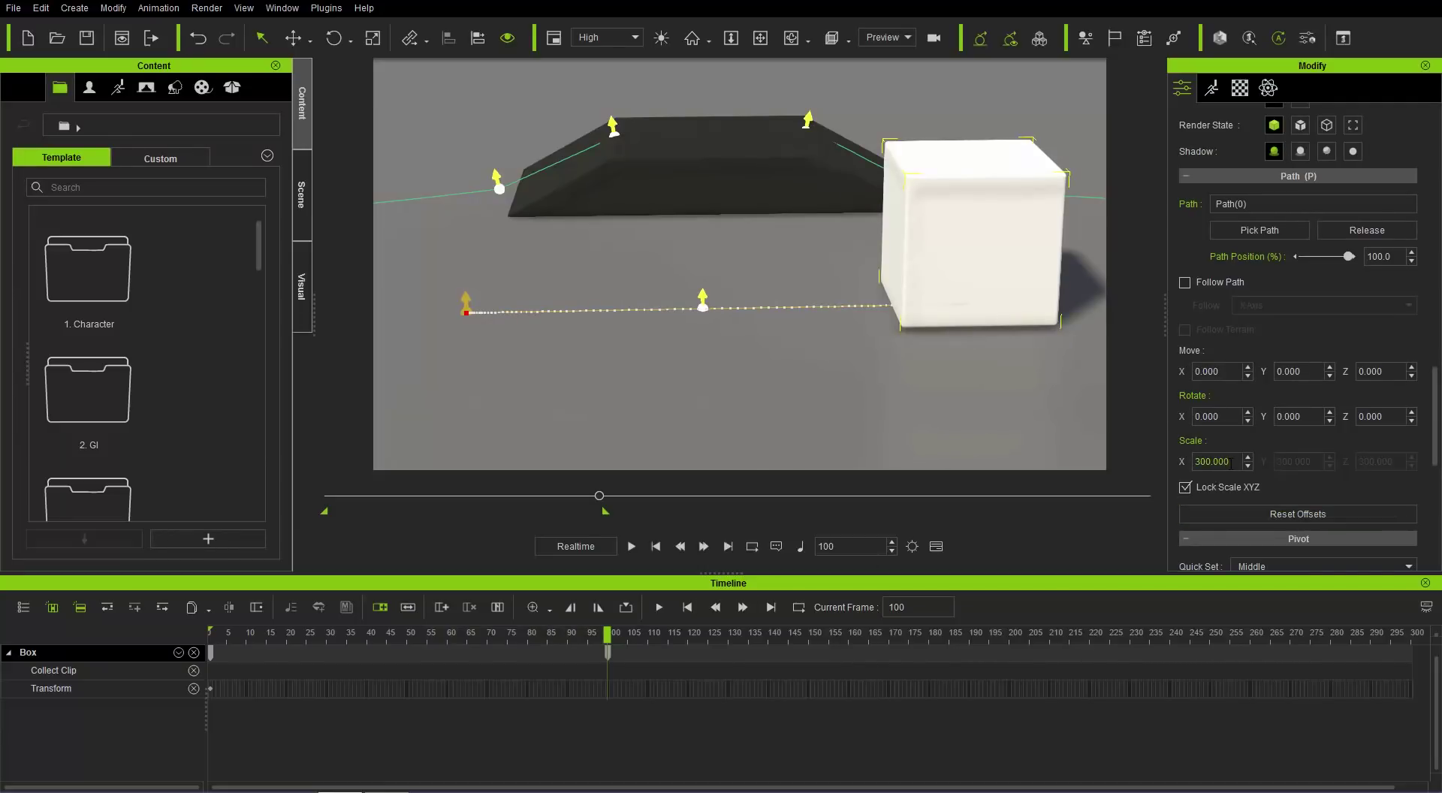
left_click(1309, 509)
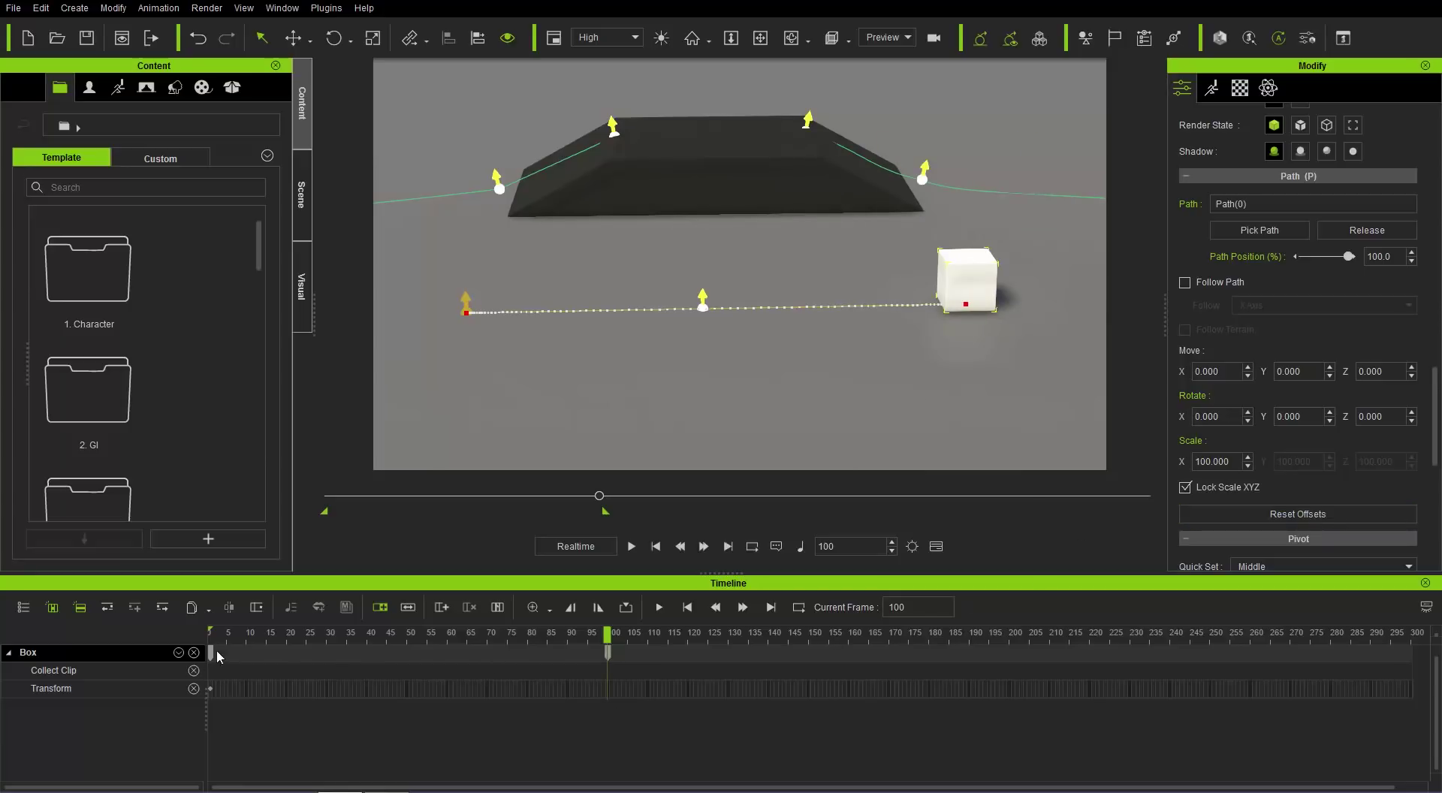
Step: Show the box's Constraint track in the timeline and expand it down to the Path Offsets keys
left_click(178, 652)
left_click(189, 566)
left_click(348, 591)
left_click(19, 707)
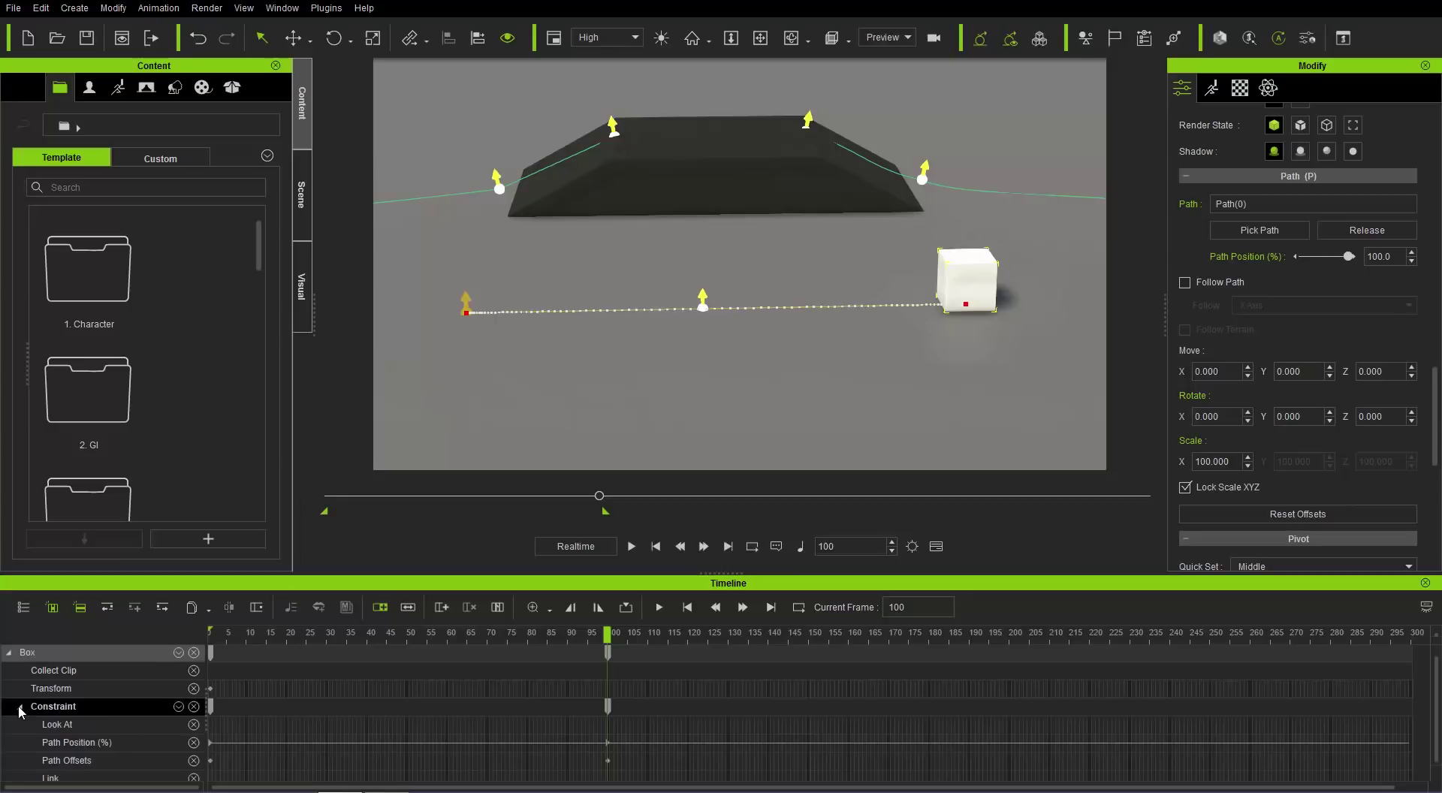
scroll(485, 708, "down", 1)
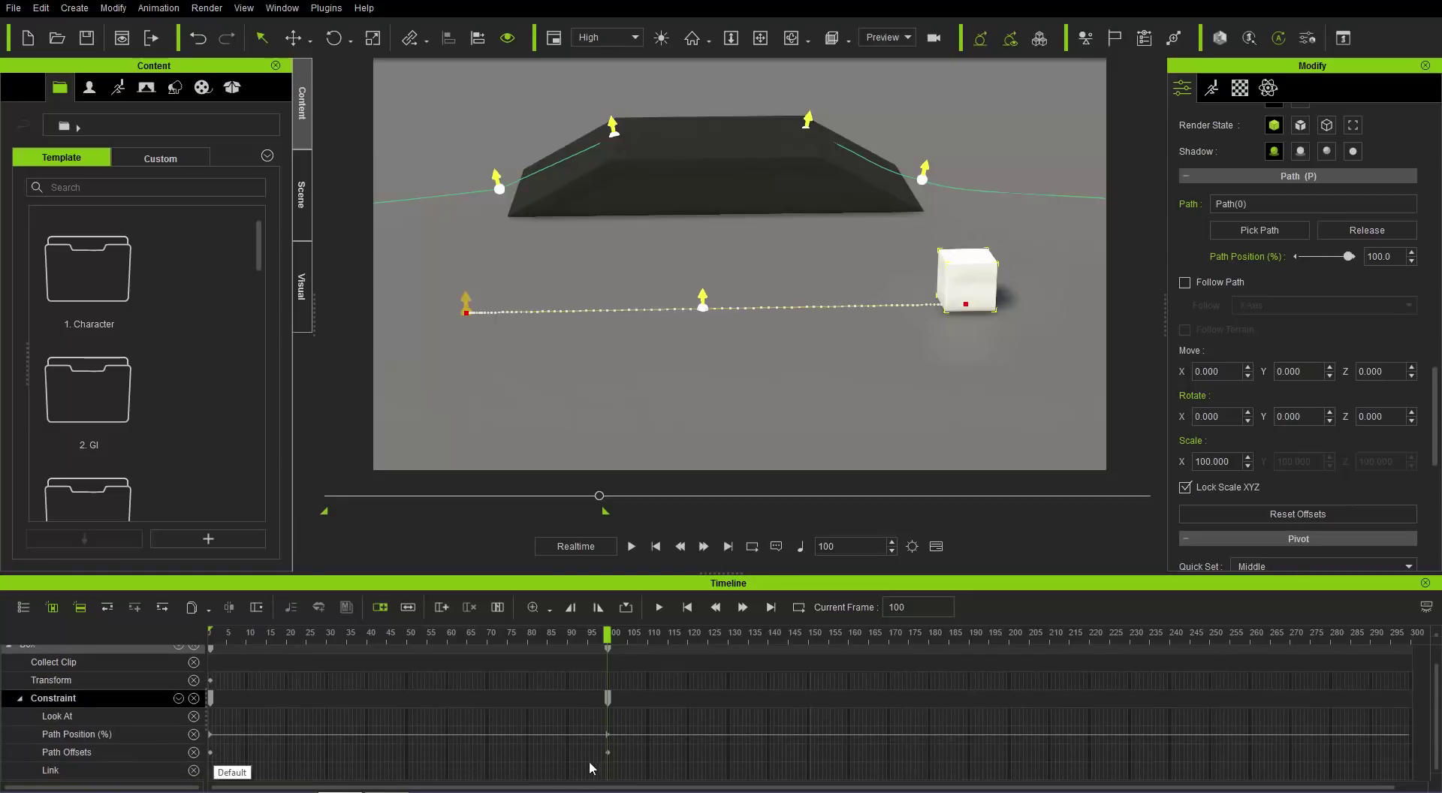
Step: Preview the box's changing scale from the first frame, then reset its path offsets at frame 1
left_click(657, 547)
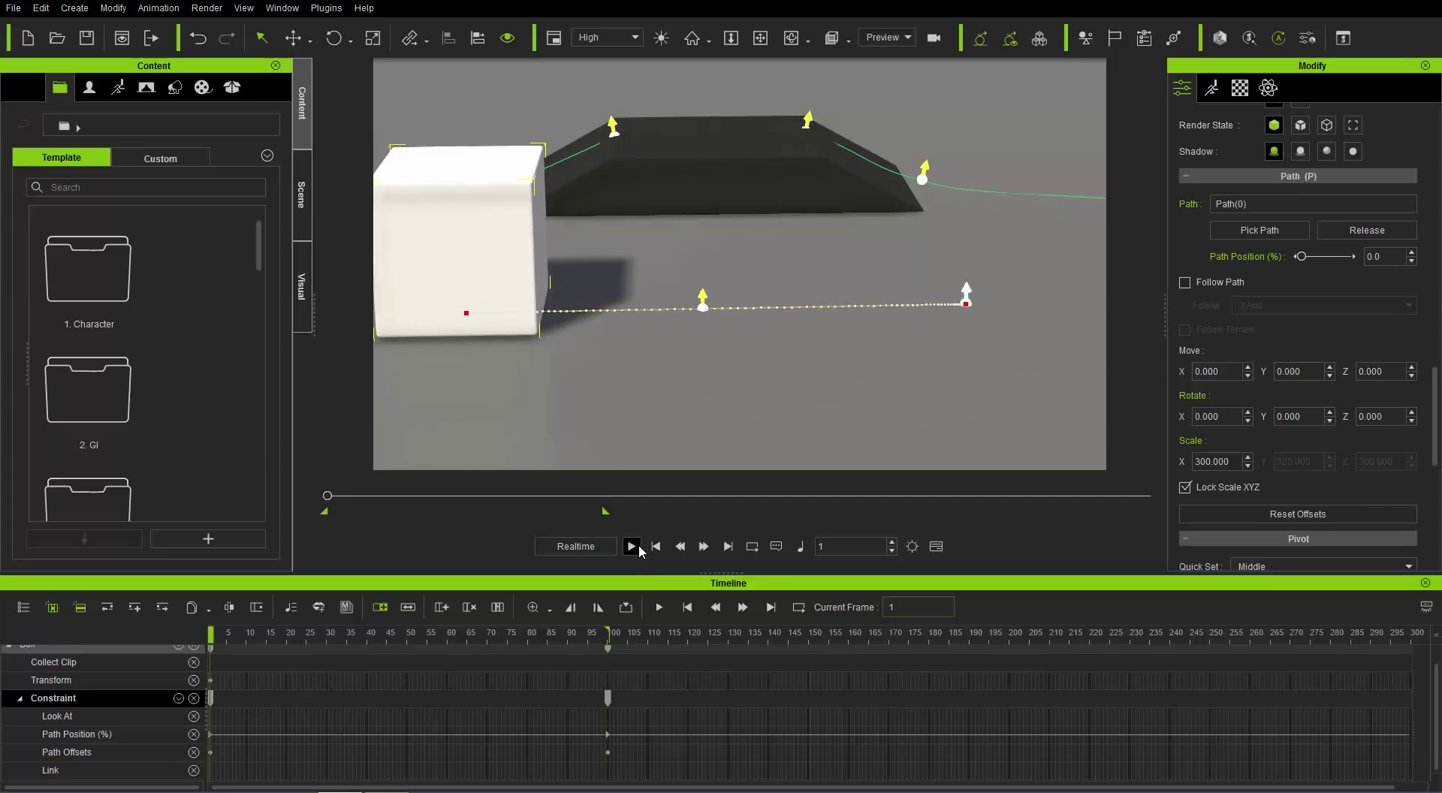
left_click(635, 548)
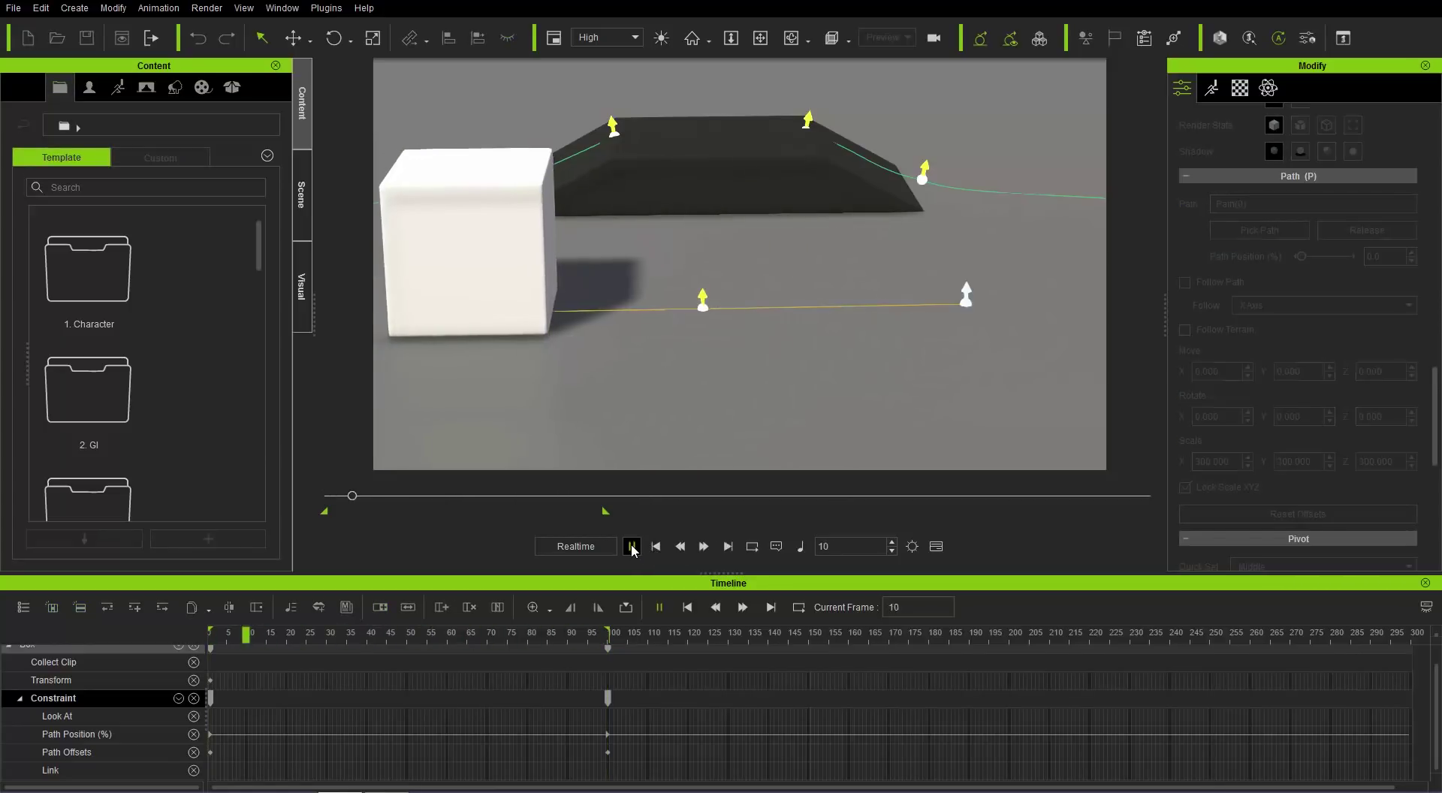
left_click(656, 547)
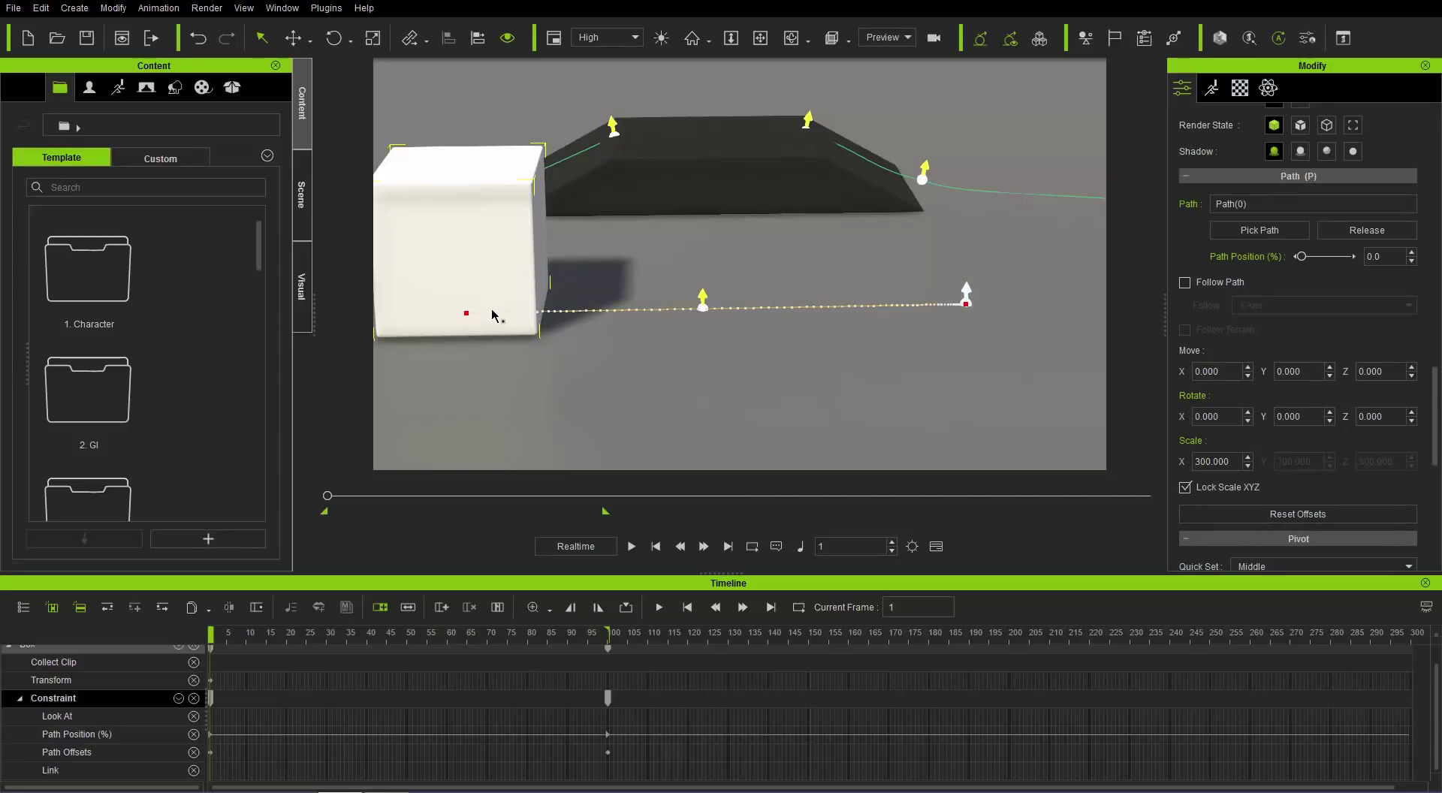
left_click(1322, 510)
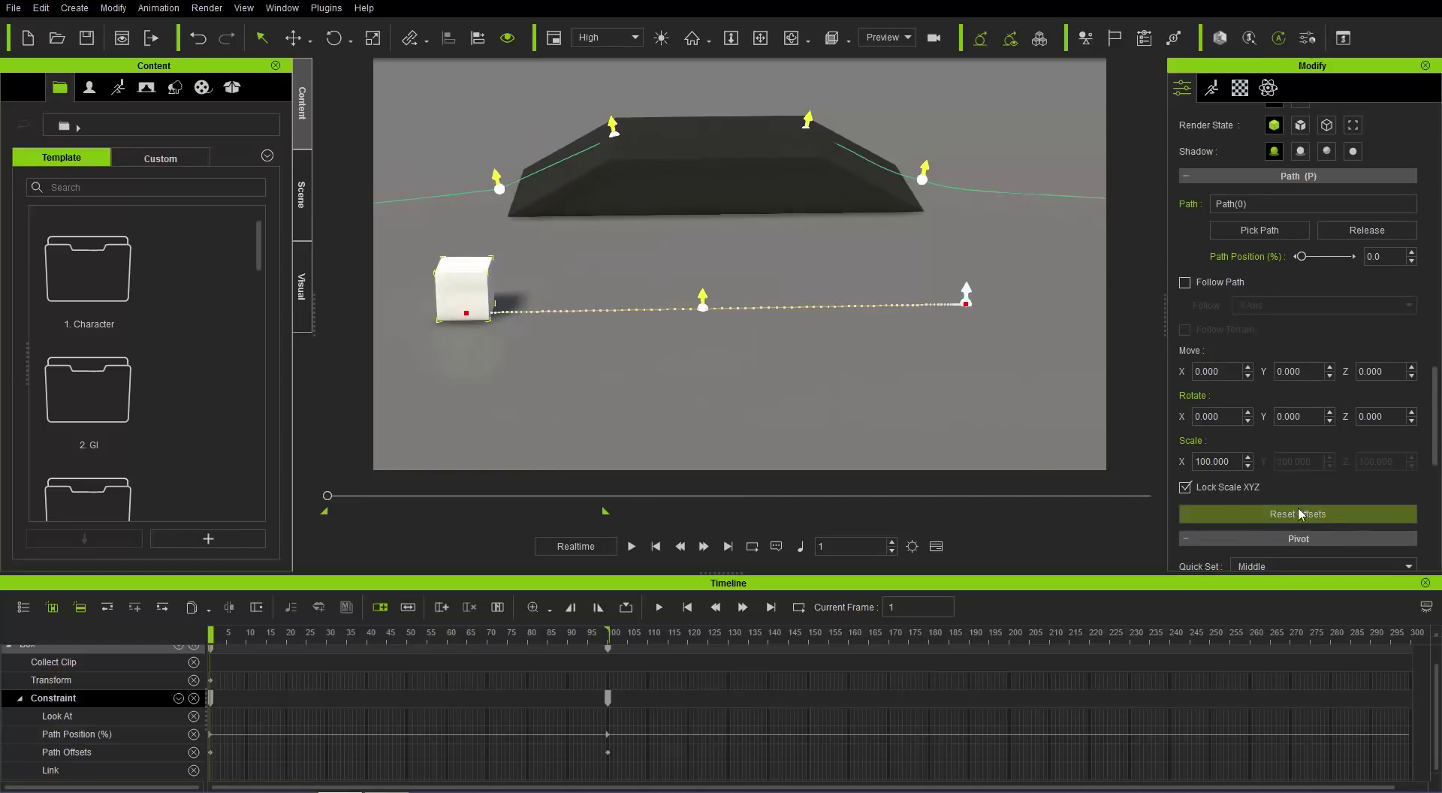
Step: Replay the box's motion along the path from the first frame through frame 100
left_click(632, 547)
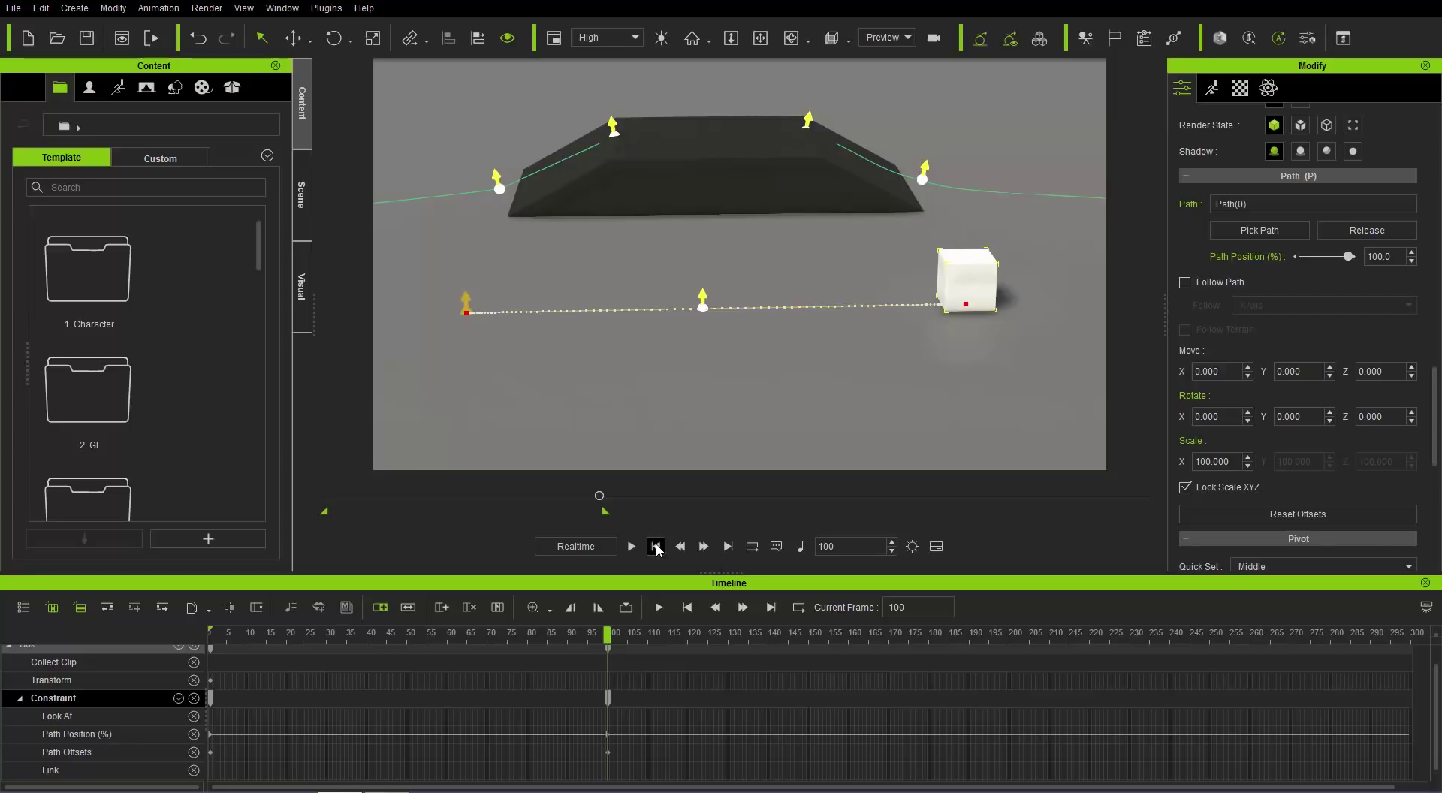
left_click(656, 547)
left_click(632, 546)
left_click(656, 547)
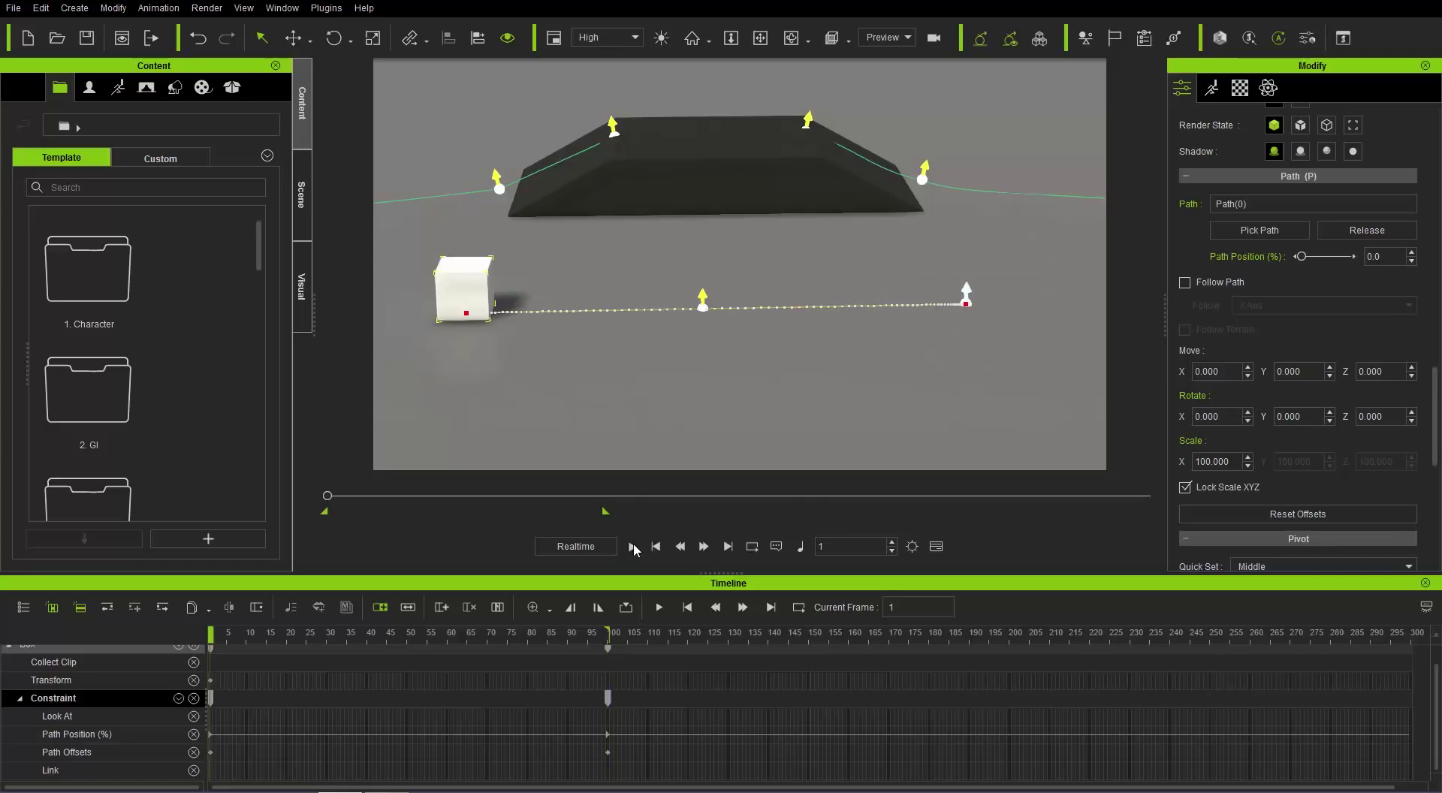
left_click(632, 547)
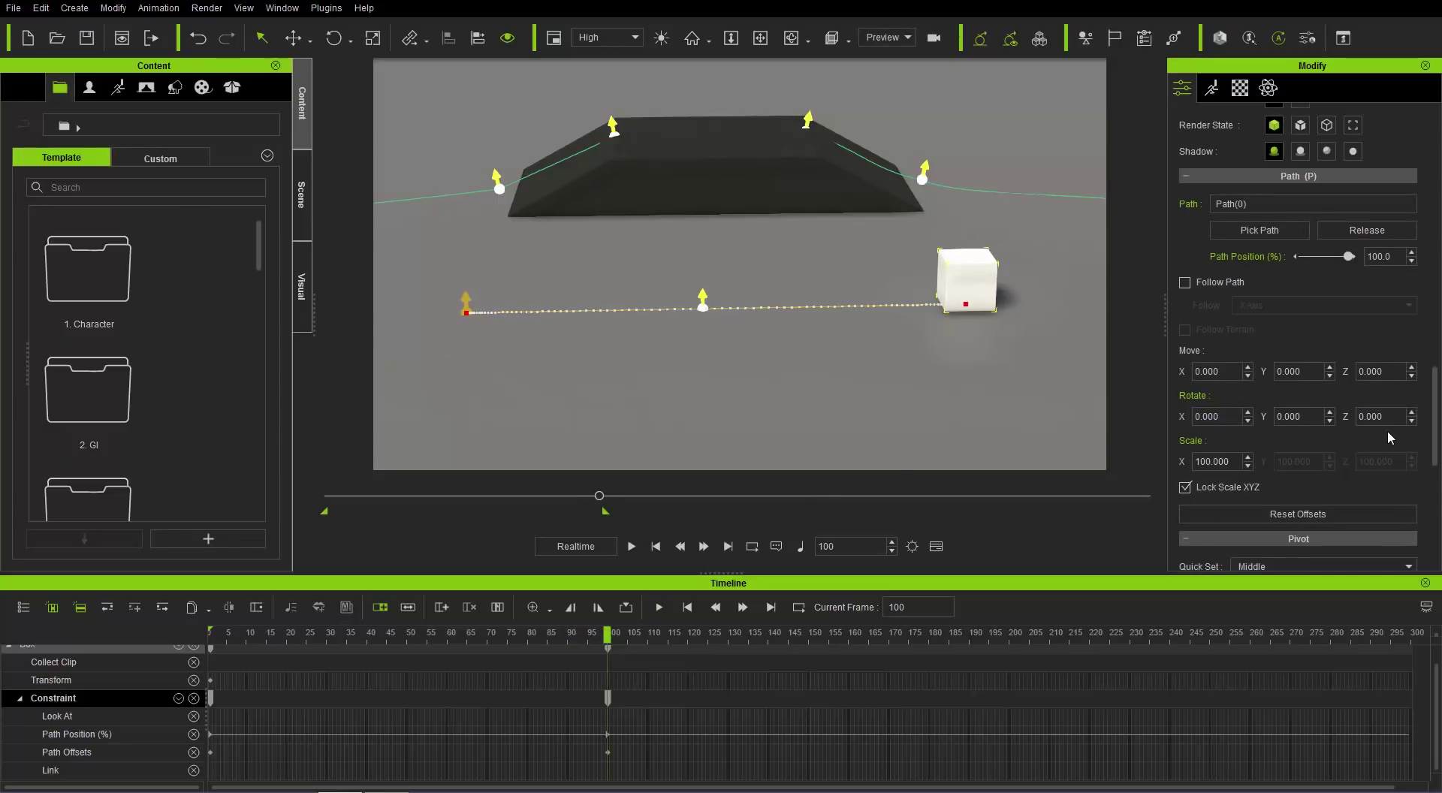
Step: Set the box's Z Rotate path offset to 1000 at frame 100 and preview the spin from the first frame
left_click_drag(1394, 418, 1366, 417)
type("10")
key("Return")
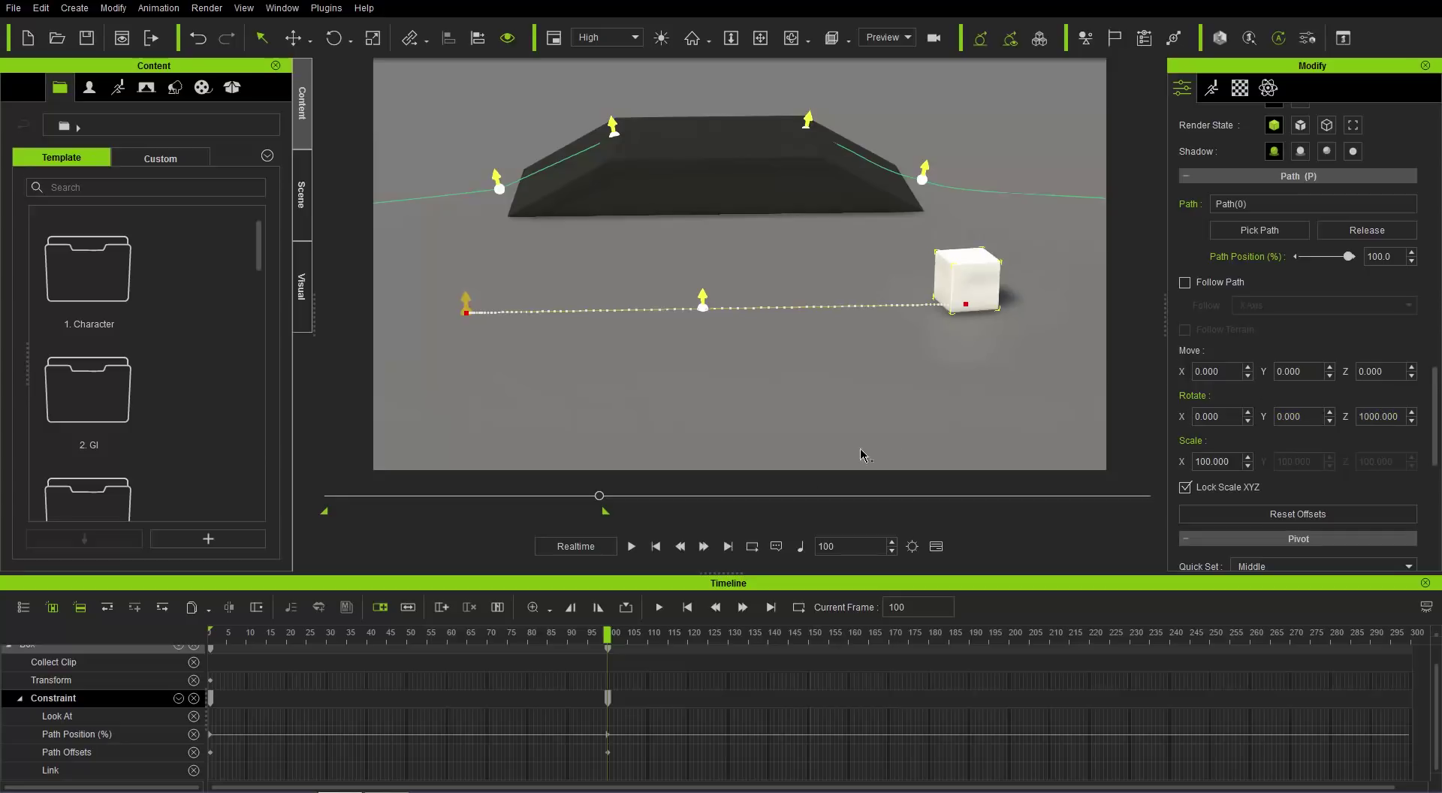
left_click(632, 546)
left_click(655, 546)
left_click(633, 546)
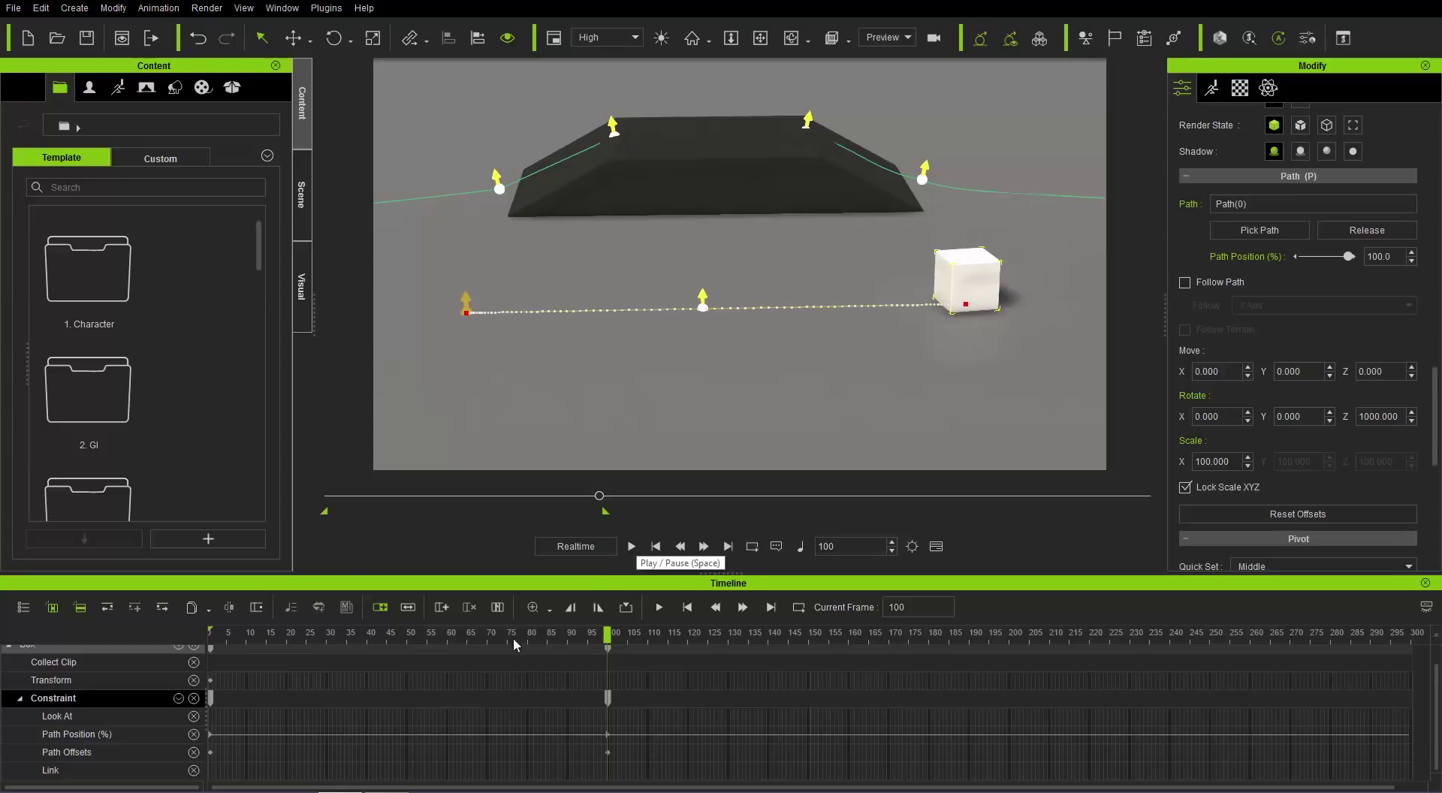
Step: Set the box's path offset scale to 200 at frame 50 and preview the motion from the first frame
left_click(398, 635)
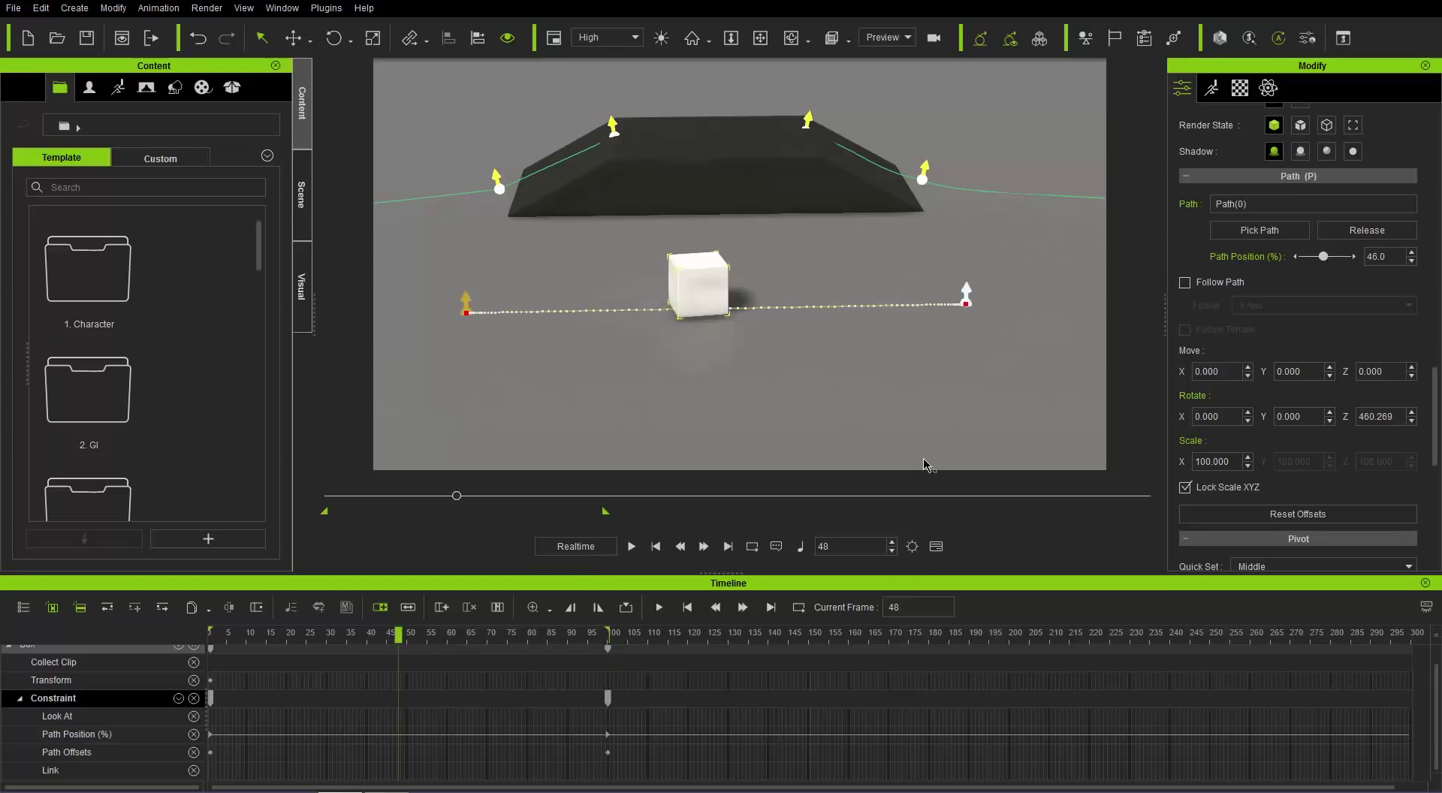
left_click_drag(400, 637, 407, 637)
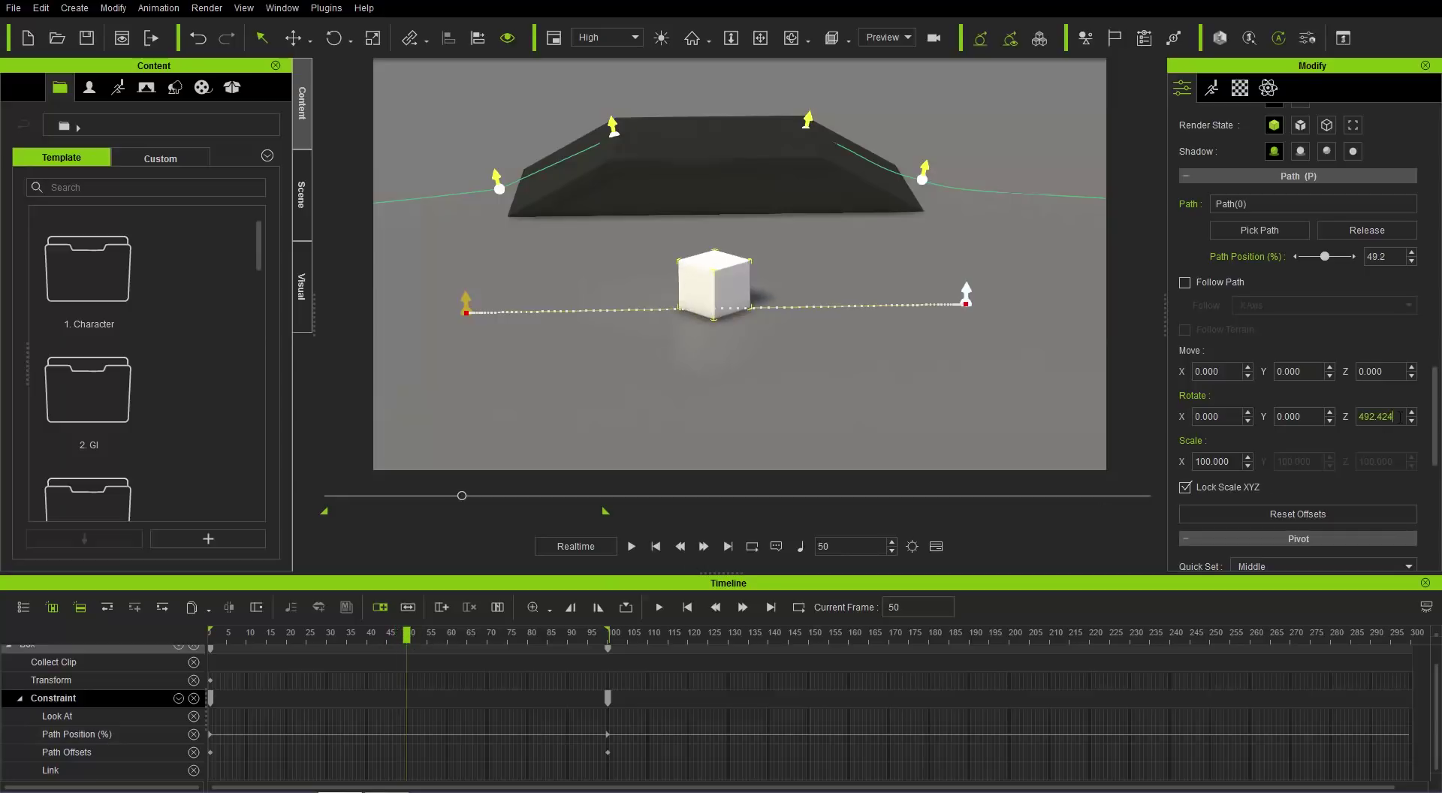
left_click(1210, 461)
type("200")
key("Return")
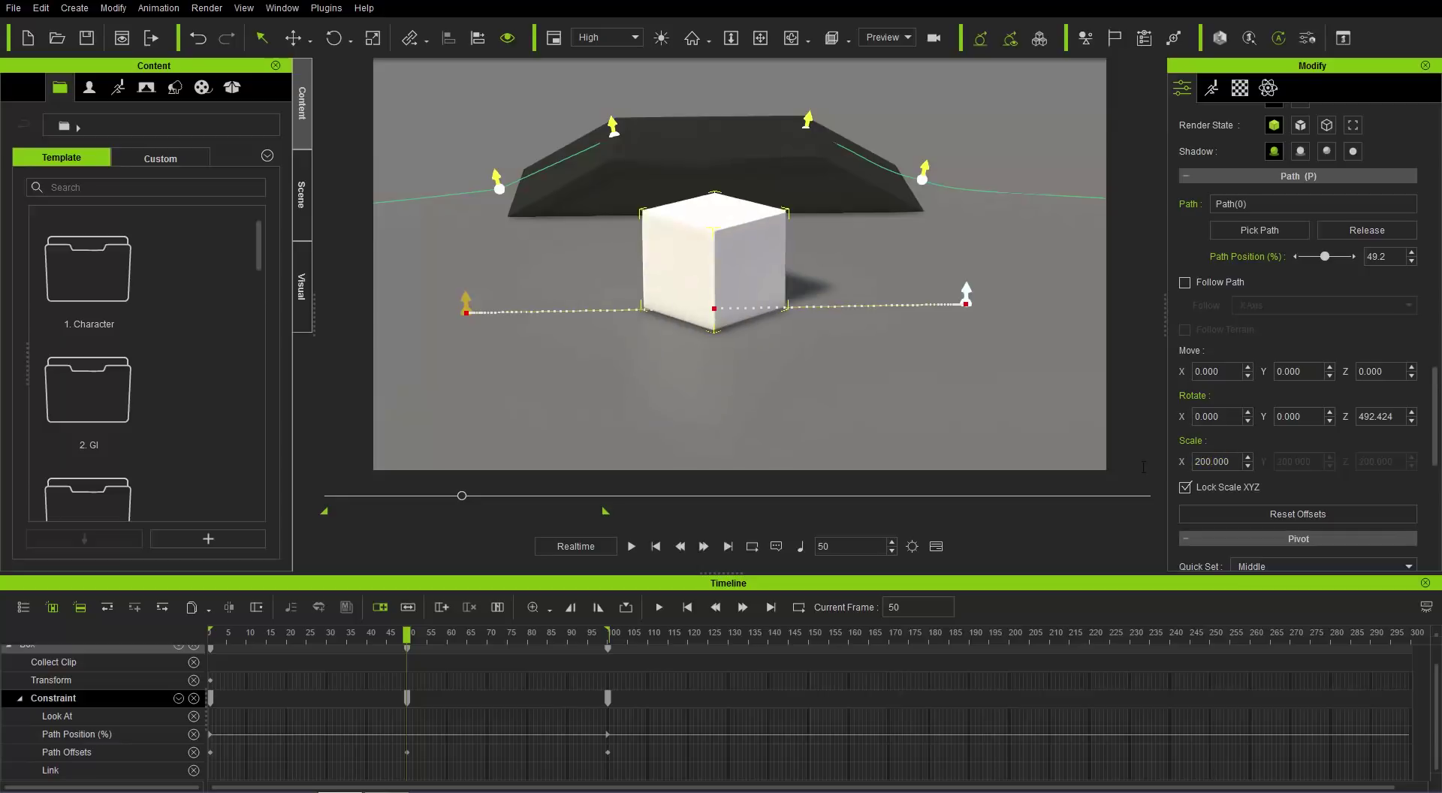
left_click_drag(326, 637, 208, 642)
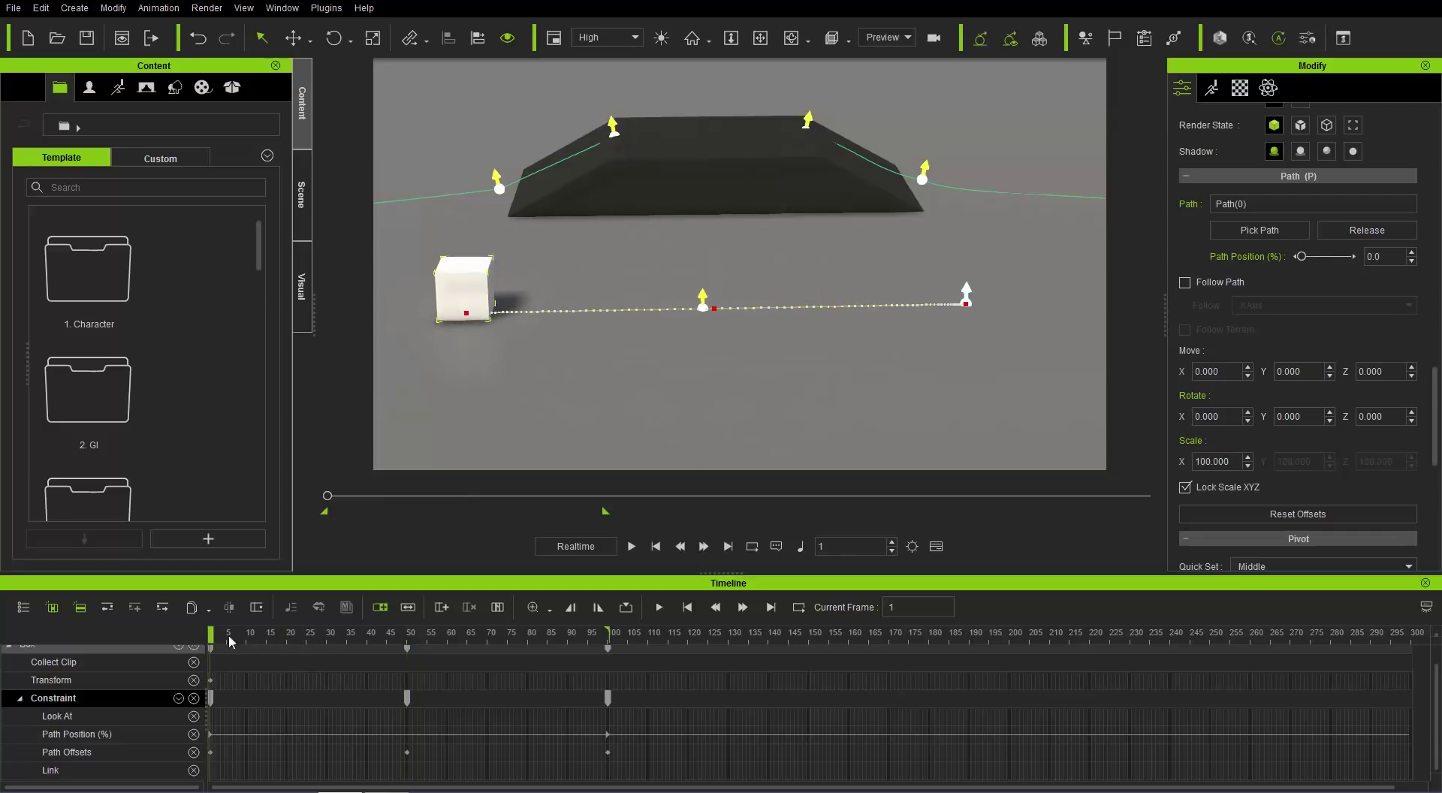
left_click(631, 546)
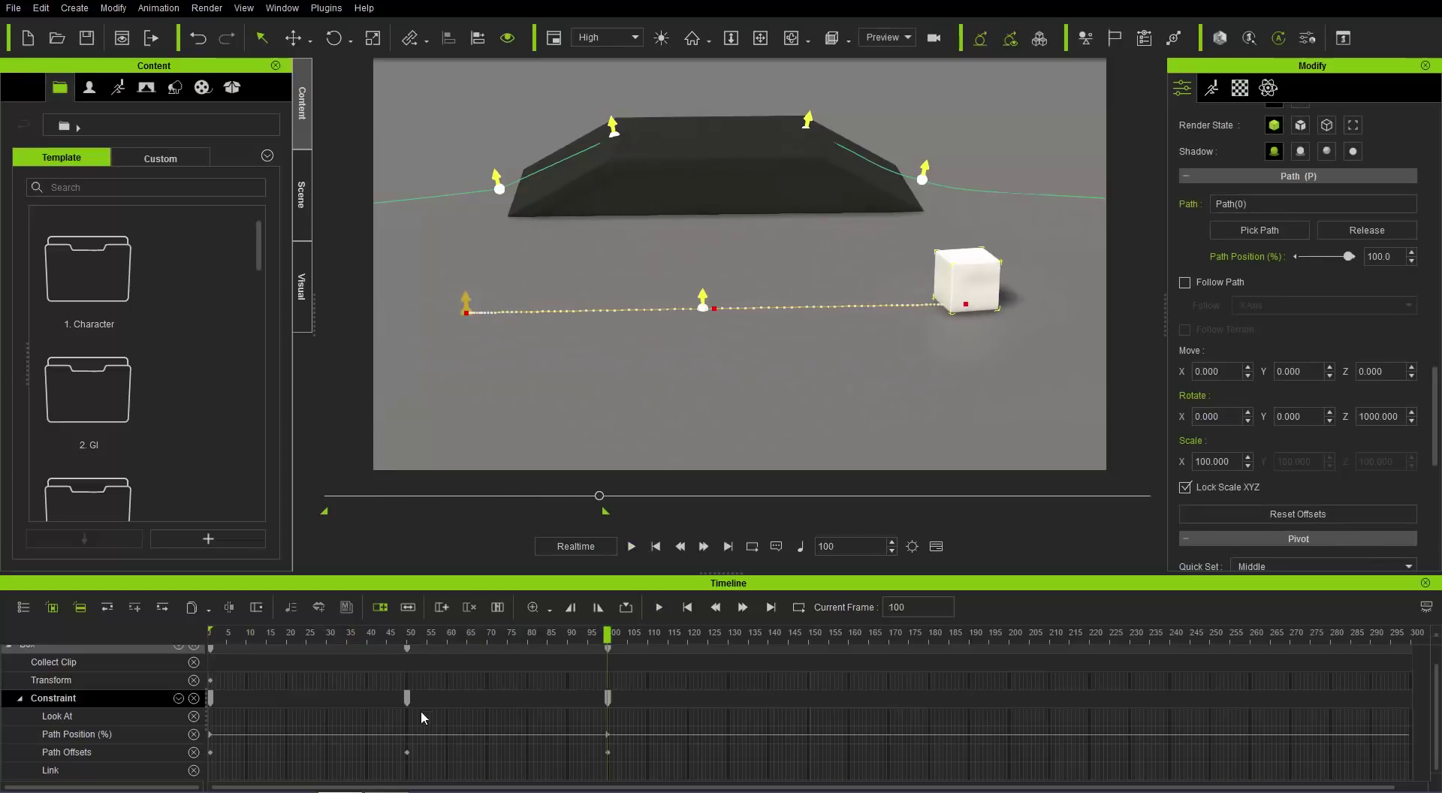
Step: Delete the box's Path Offsets key at frame 50, check the motion up to frame 100, and return to the first frame
left_click(408, 750)
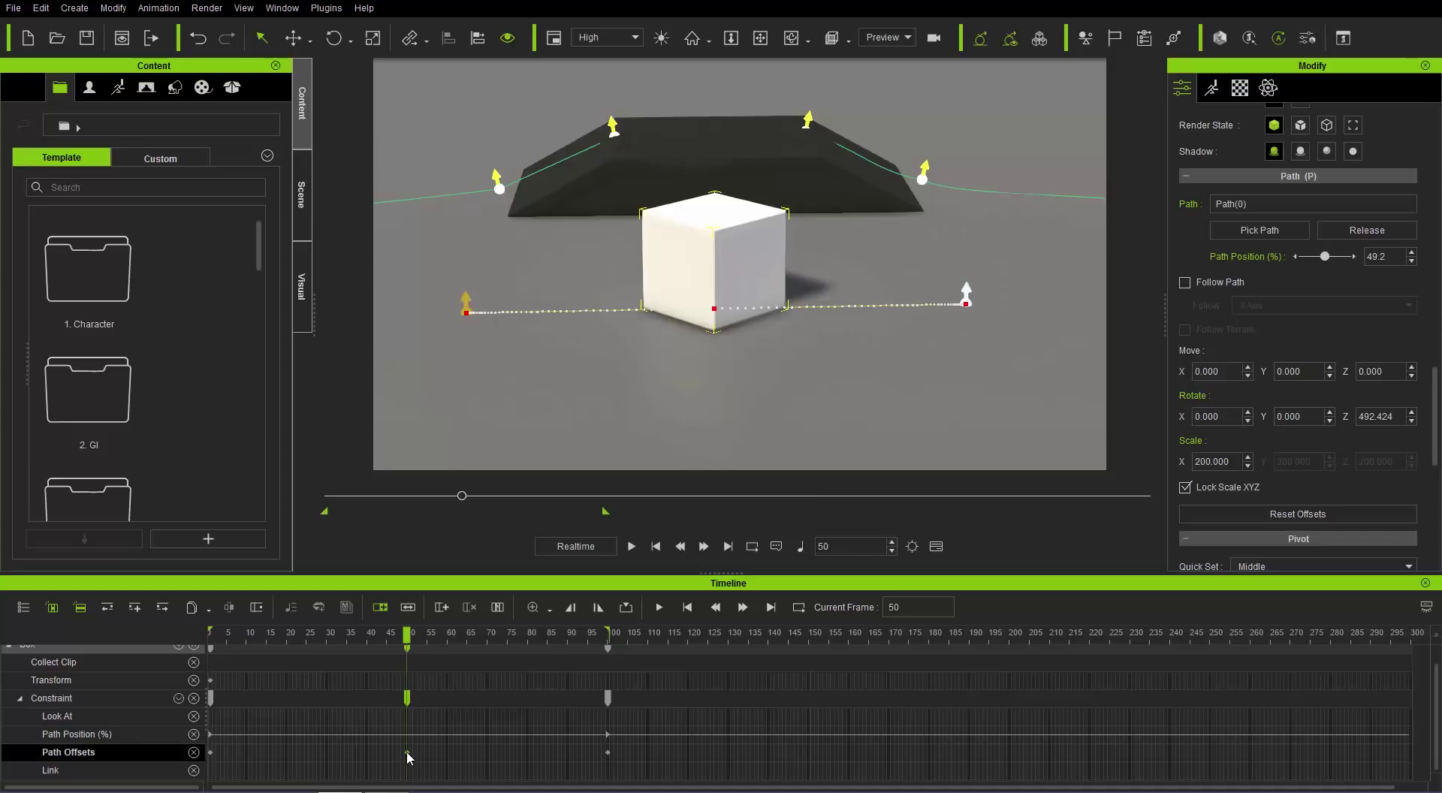
key("Delete")
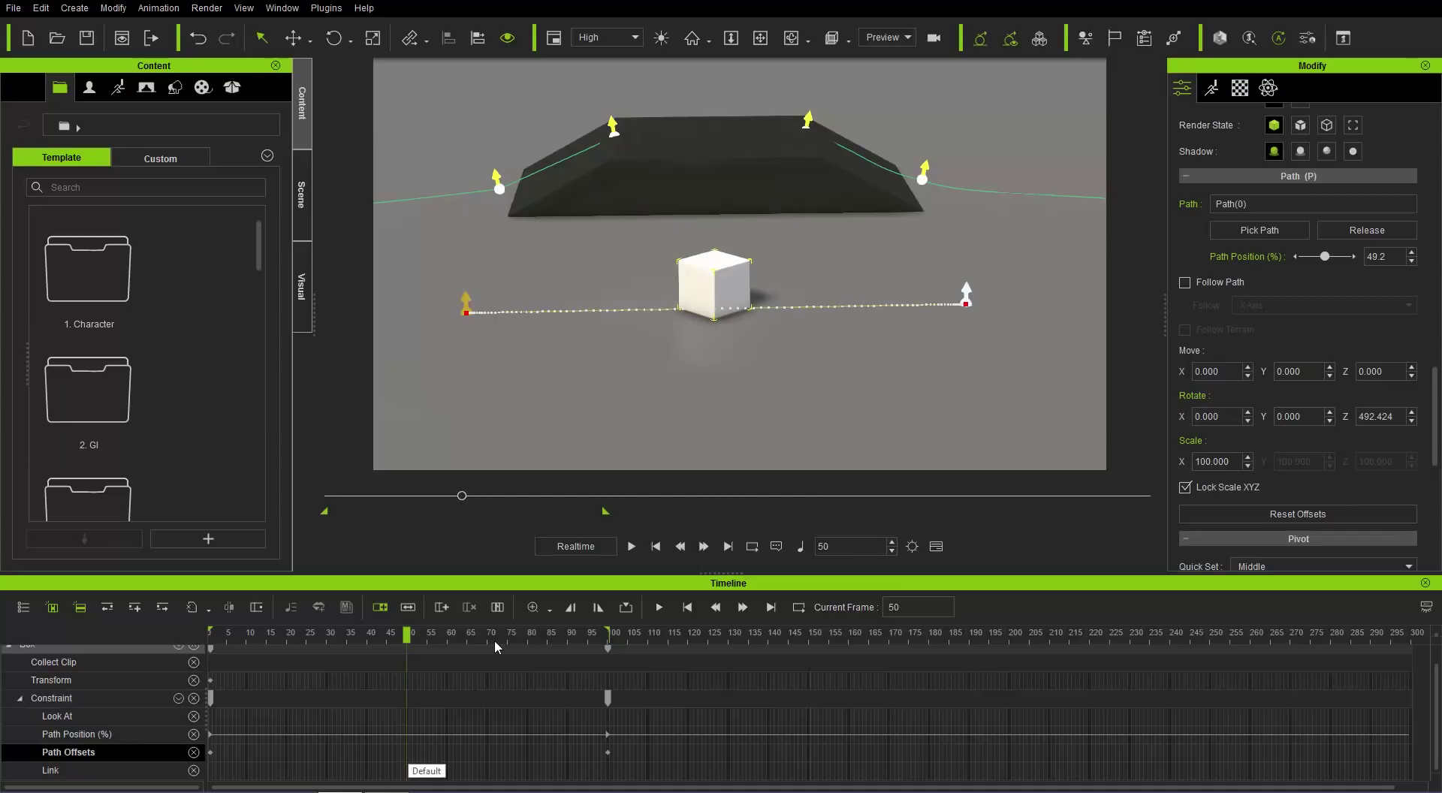
left_click_drag(490, 637, 608, 643)
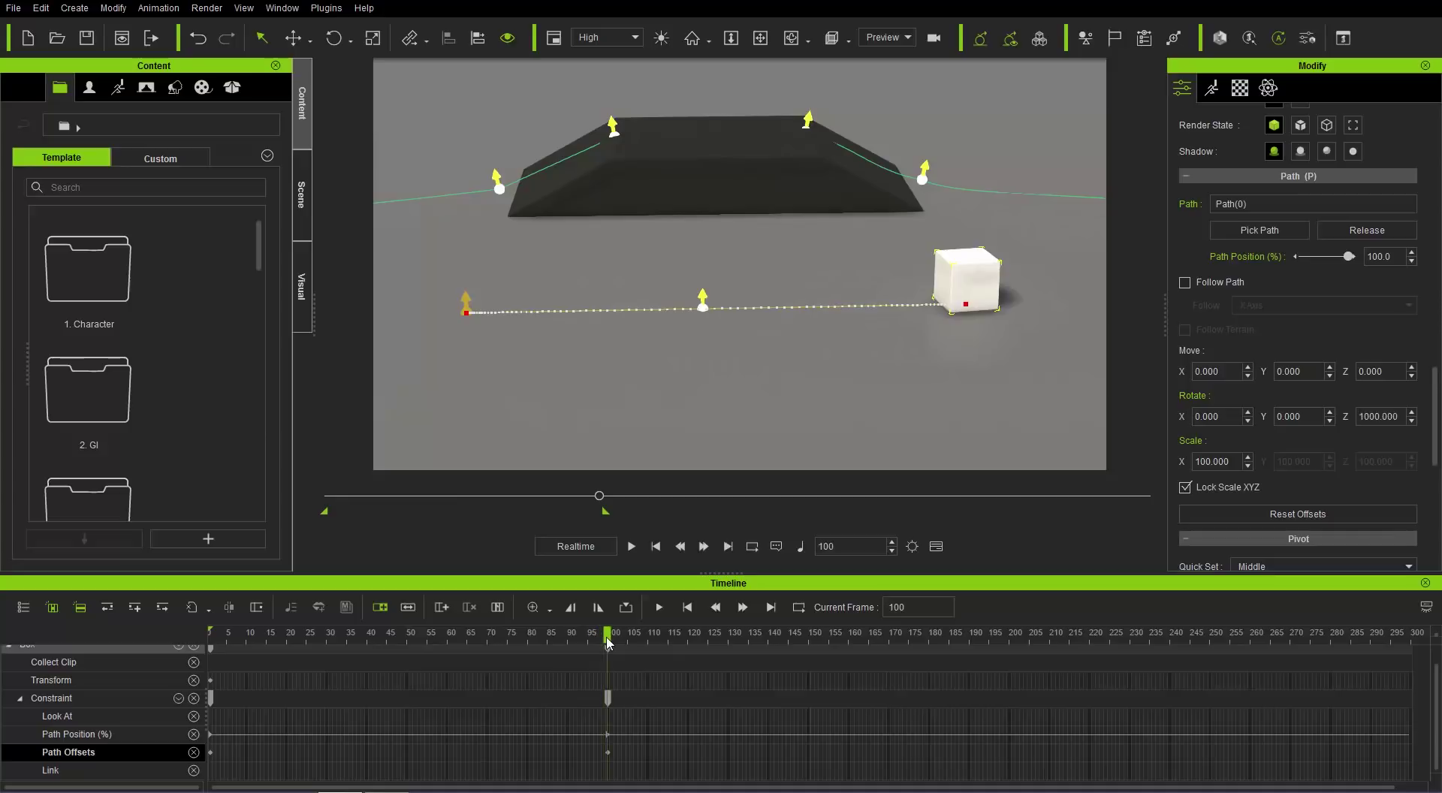
left_click(656, 546)
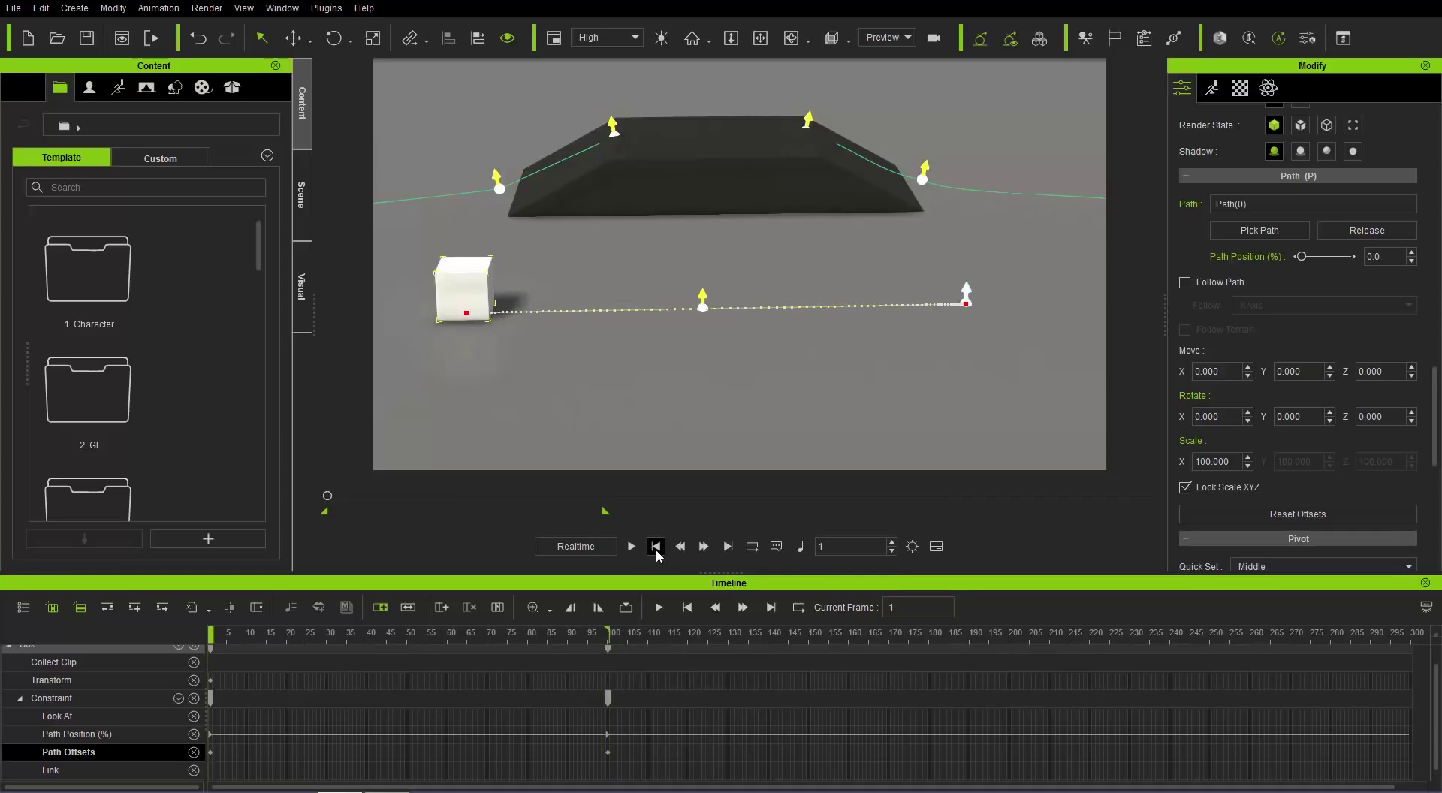
Step: Move the box off the path at frame 1, to offsets of about X 50 and Y -411, and preview its motion
key("w")
left_click_drag(477, 295, 451, 367)
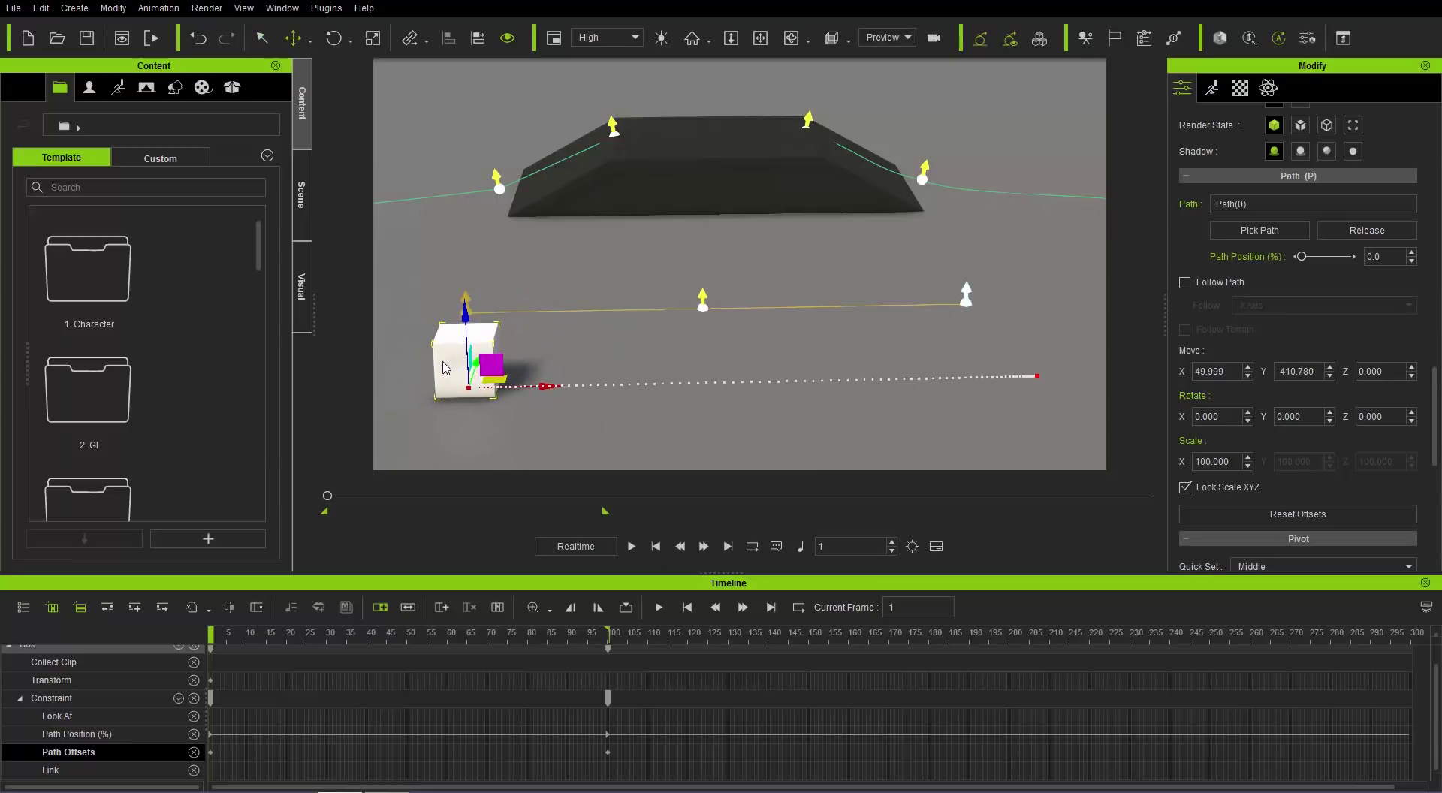
left_click(630, 546)
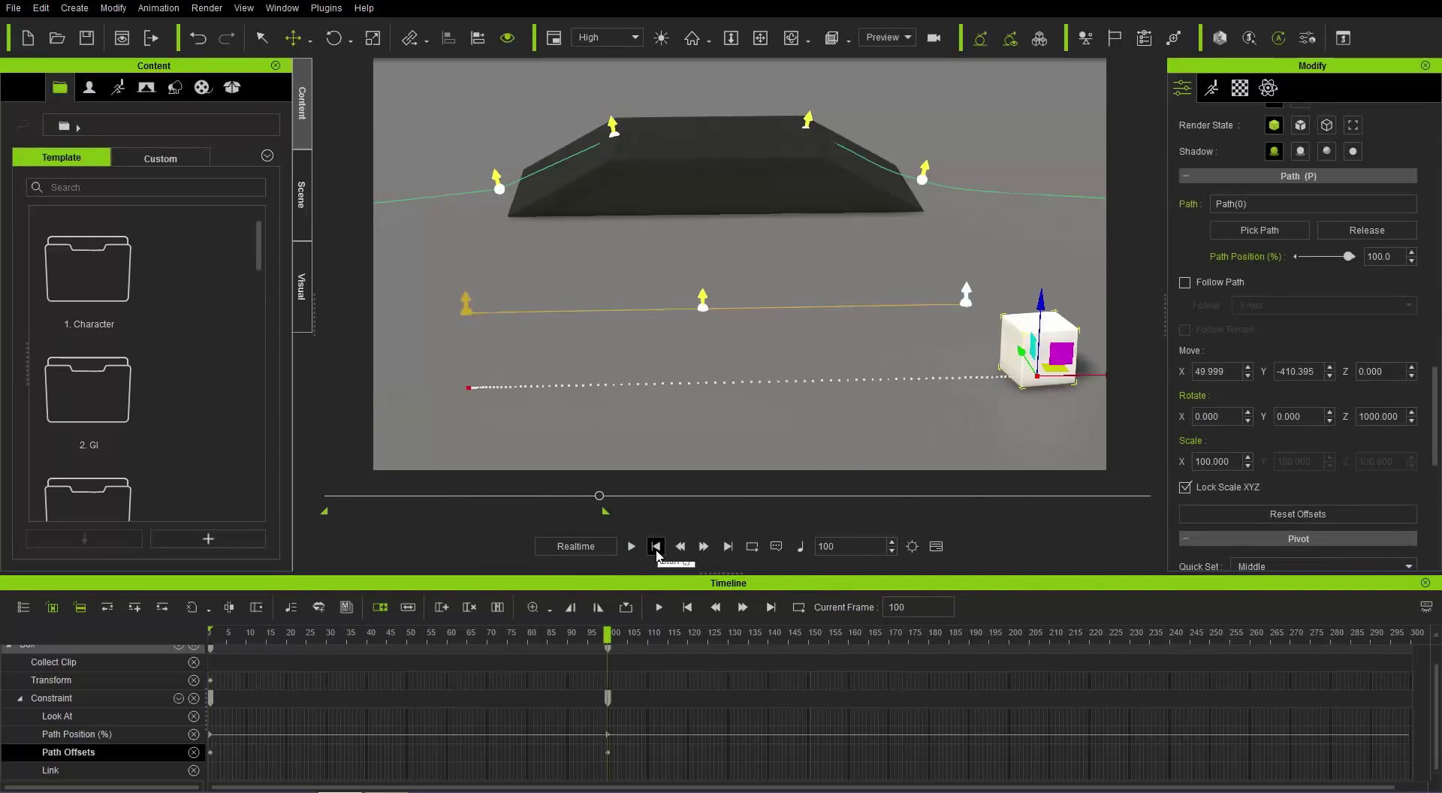
Step: Move the box closer to the path at frame 100, to a Y offset of about -163, and preview its motion
left_click_drag(1021, 347, 1015, 313)
left_click(631, 546)
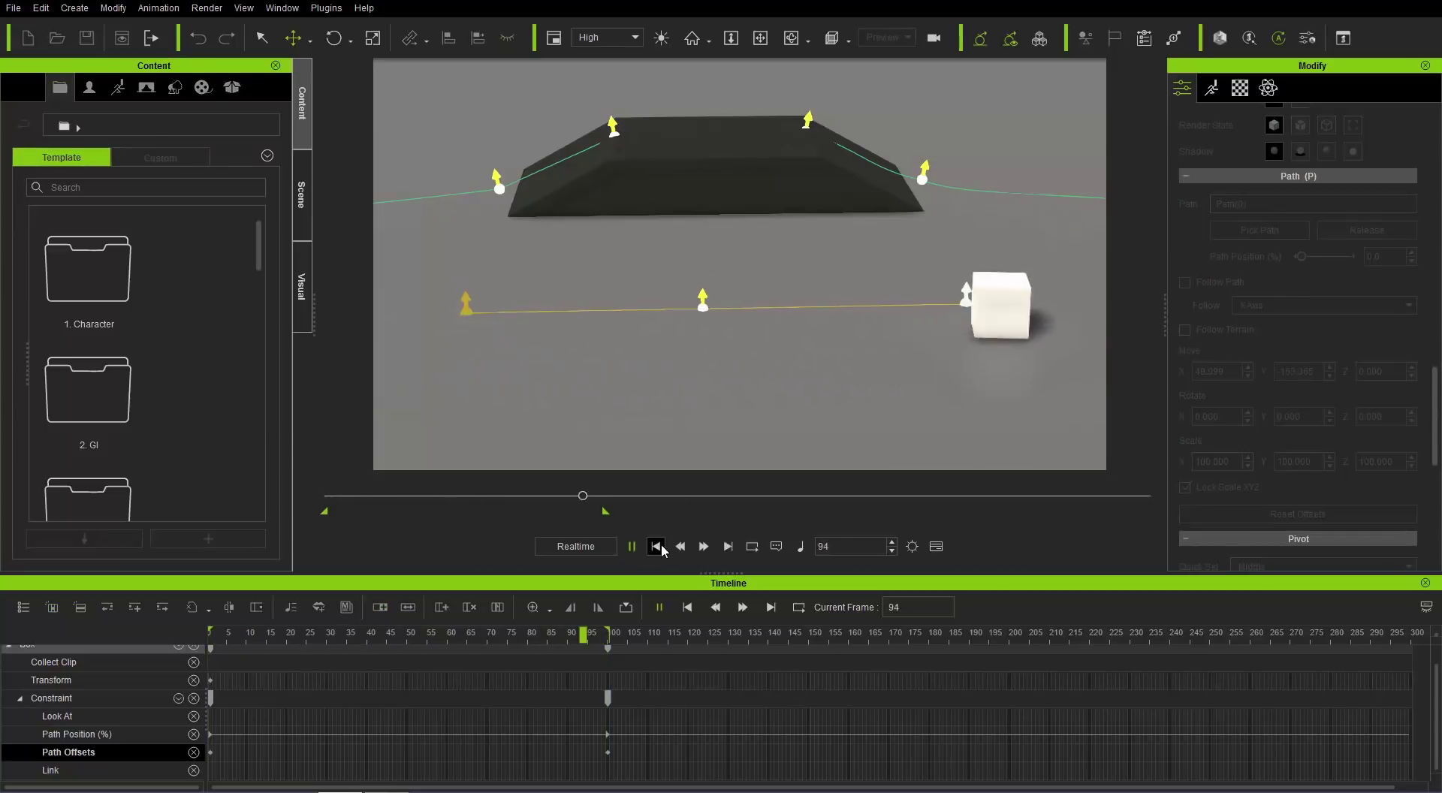
left_click(660, 549)
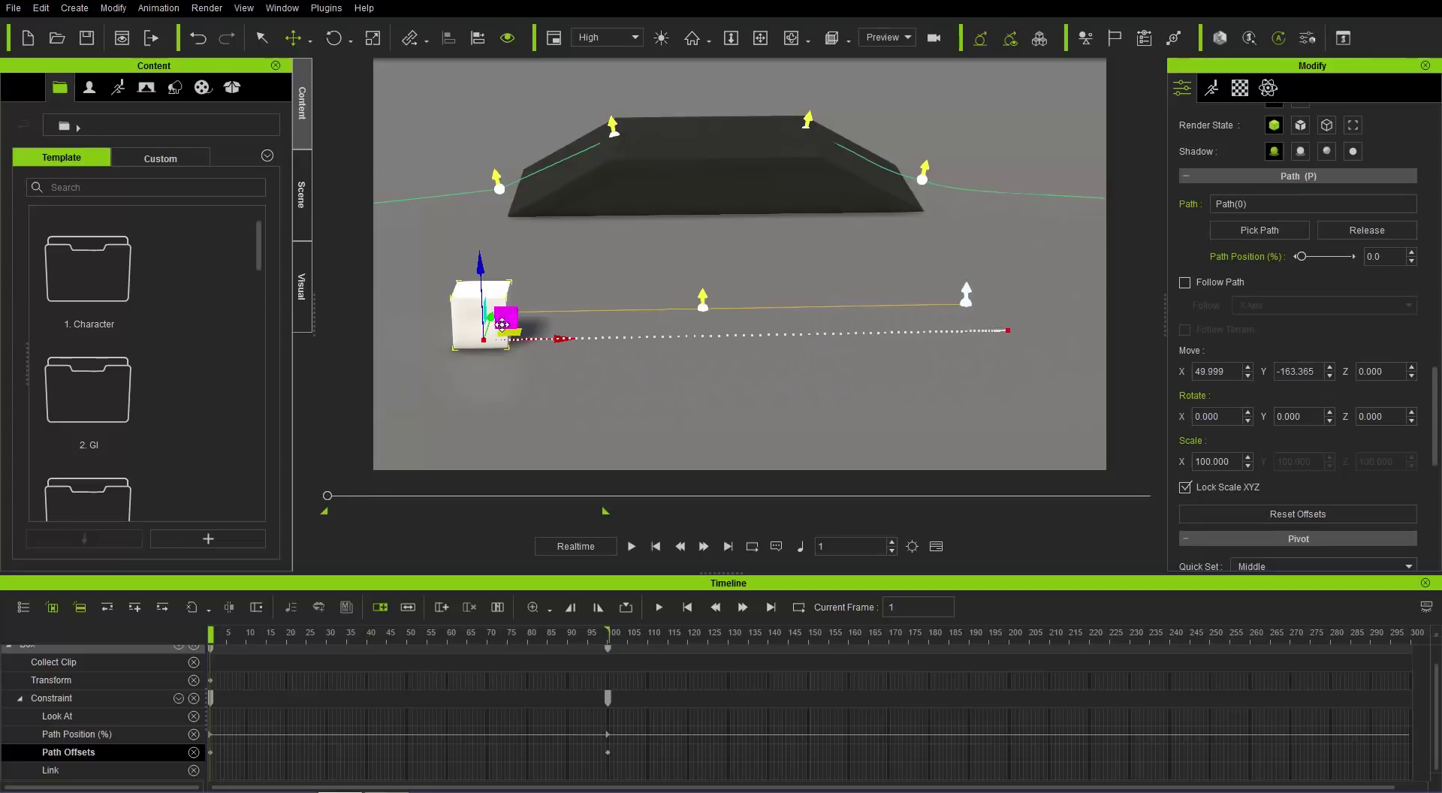
Step: Reposition the box at frame 1 and at frame 49, there to offsets of about X -142 and Y -332, then preview its motion
left_click_drag(492, 317, 492, 261)
left_click_drag(389, 497, 458, 497)
left_click_drag(751, 255, 663, 350)
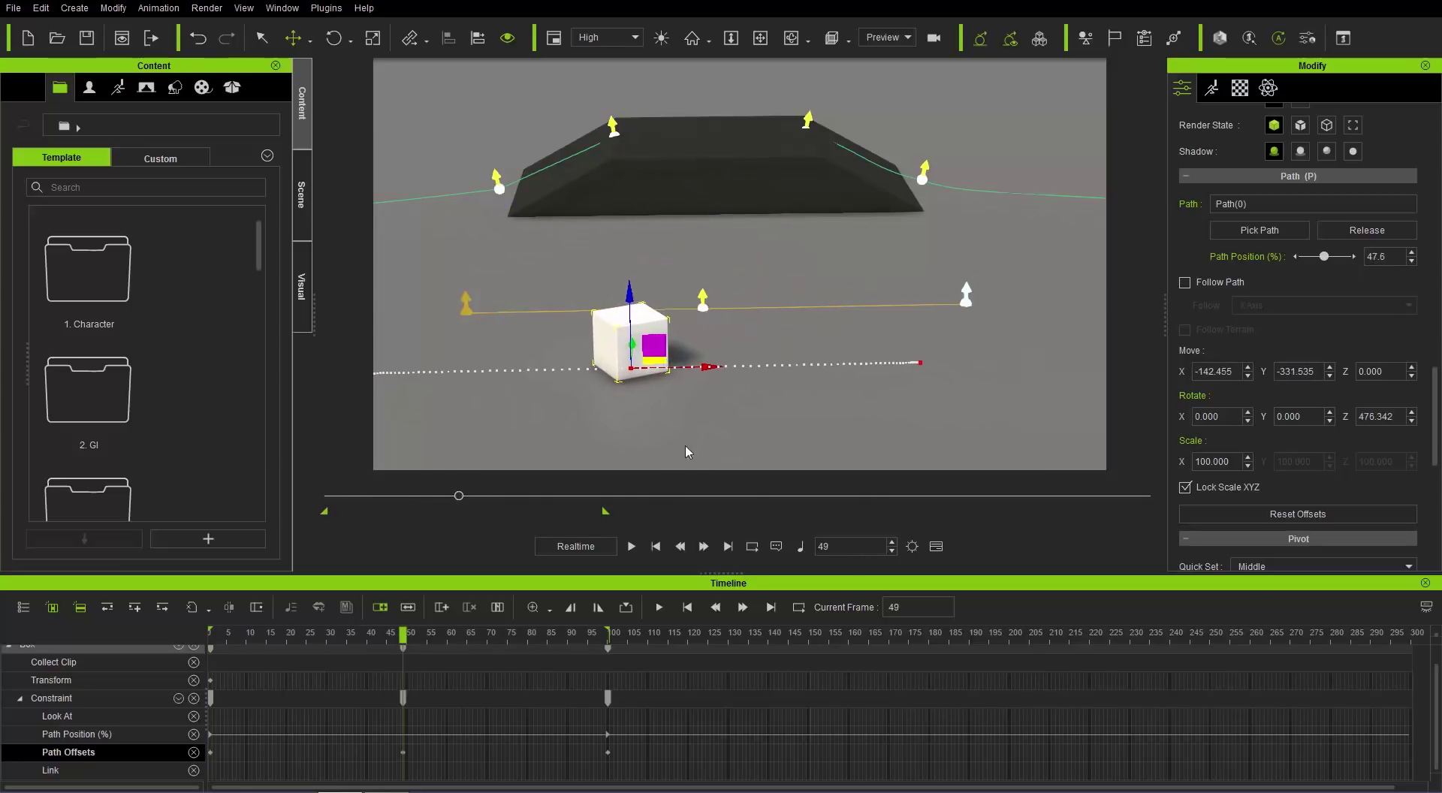
left_click(634, 548)
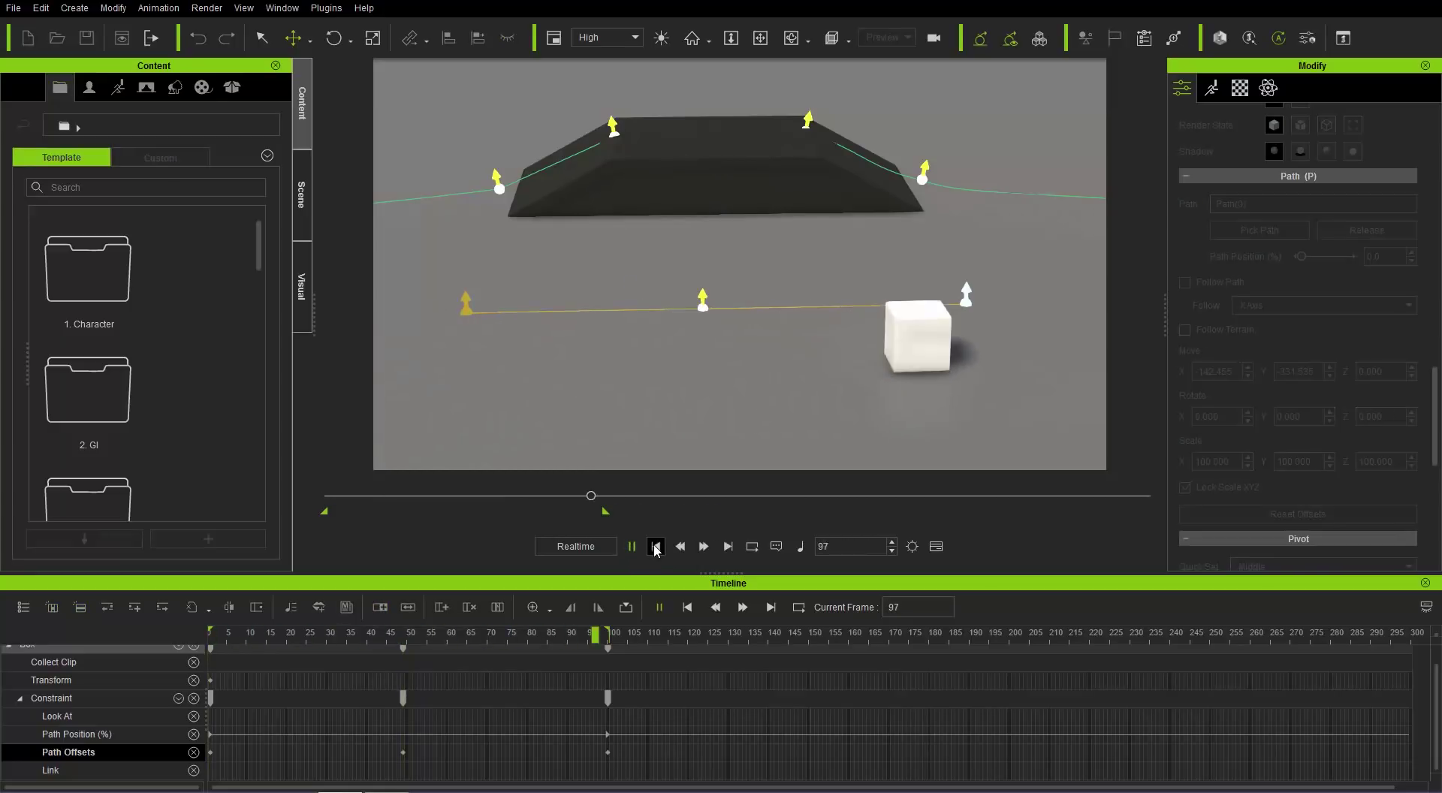
Step: Delete the box's Path Offsets key at frame 49 and set its X and Y Move offsets to 0 at frame 1
left_click(404, 751)
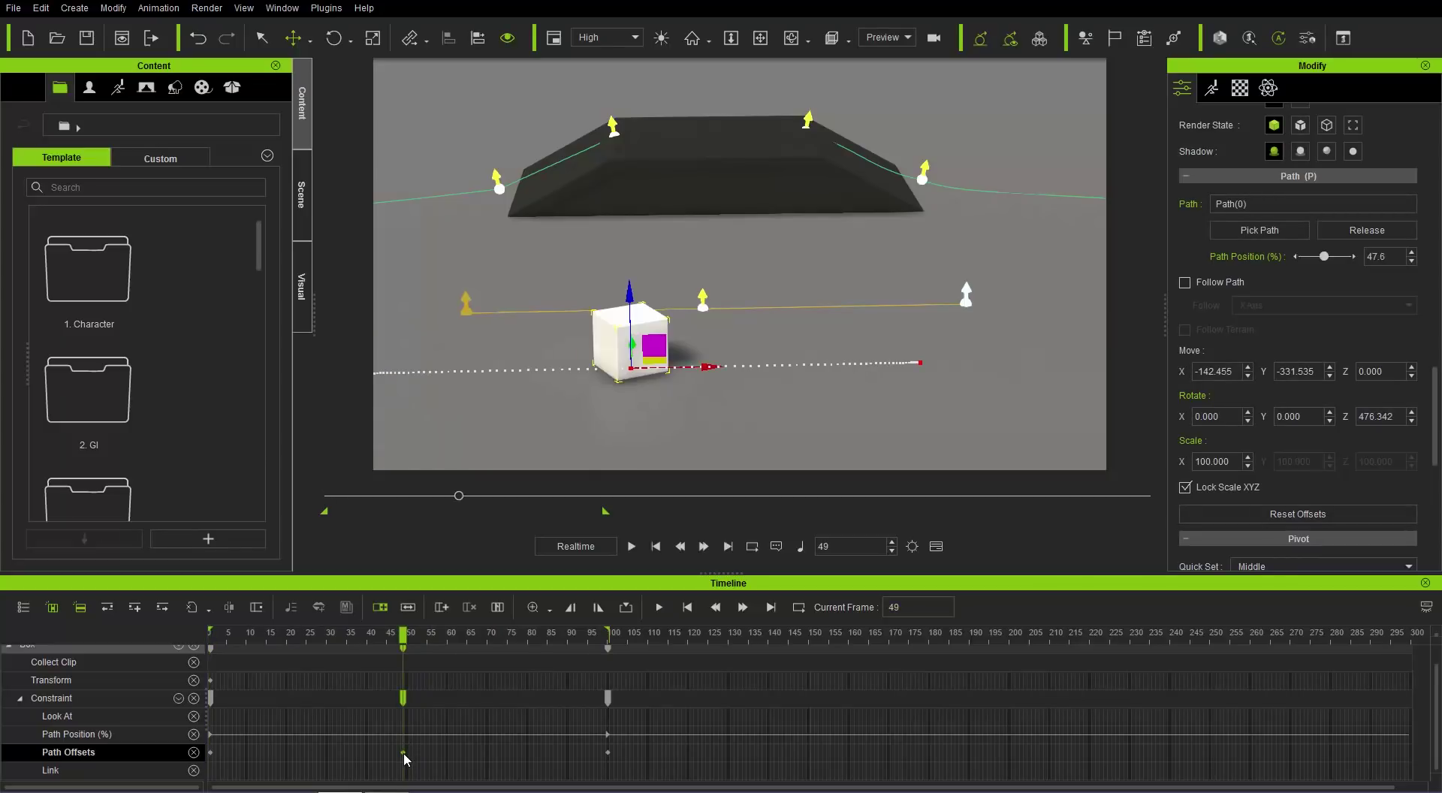
key("Delete")
left_click_drag(370, 634, 171, 632)
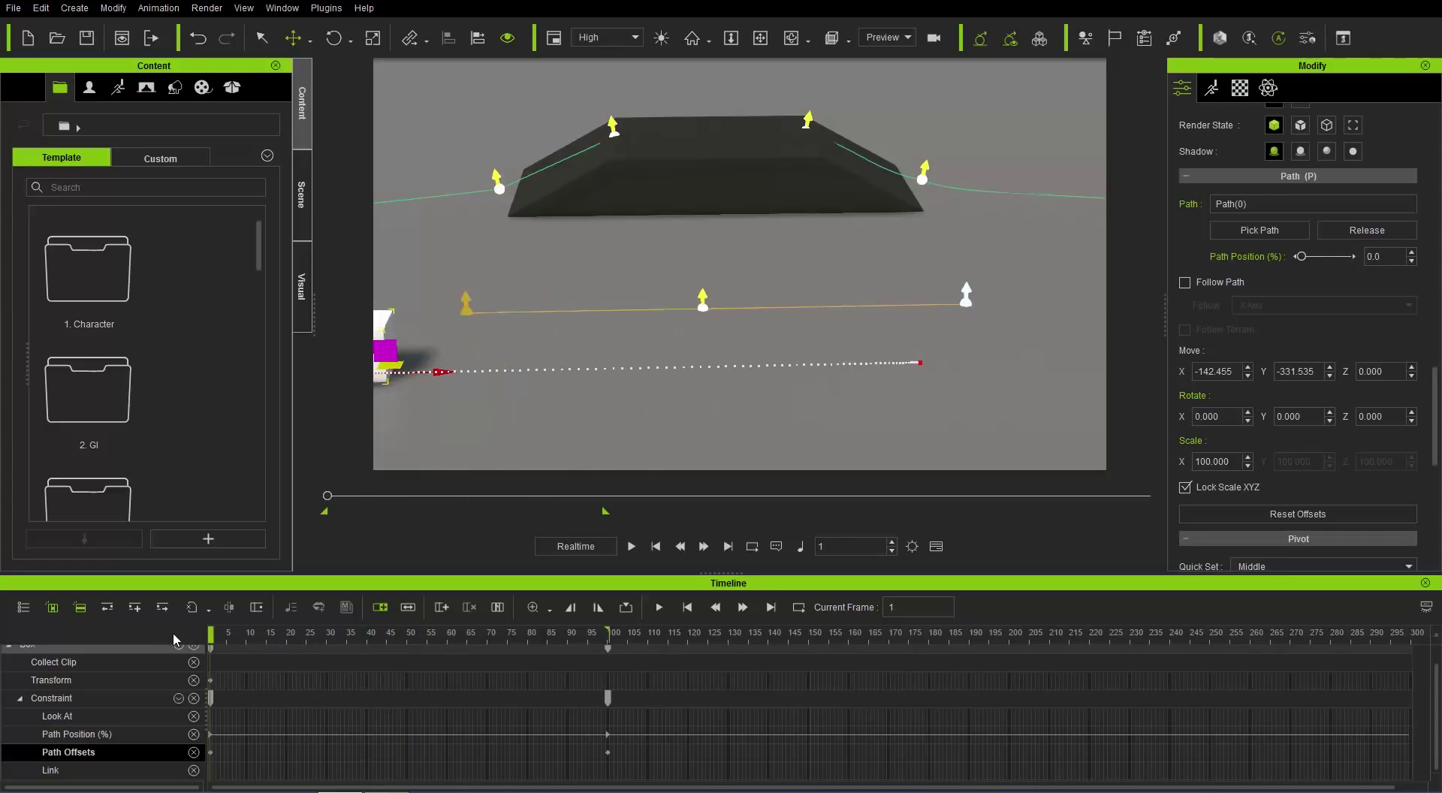
left_click_drag(453, 371, 468, 302)
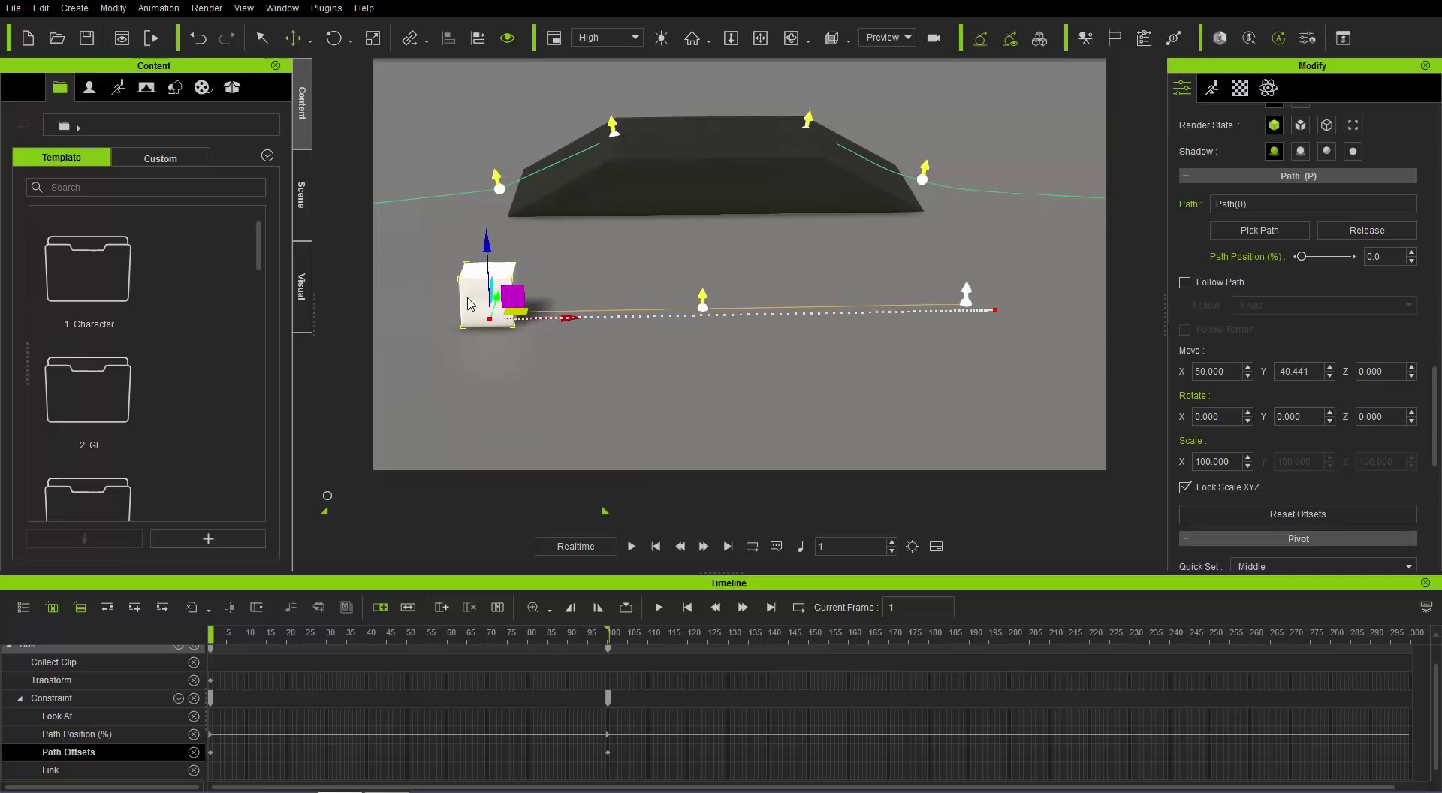
left_click(1293, 371)
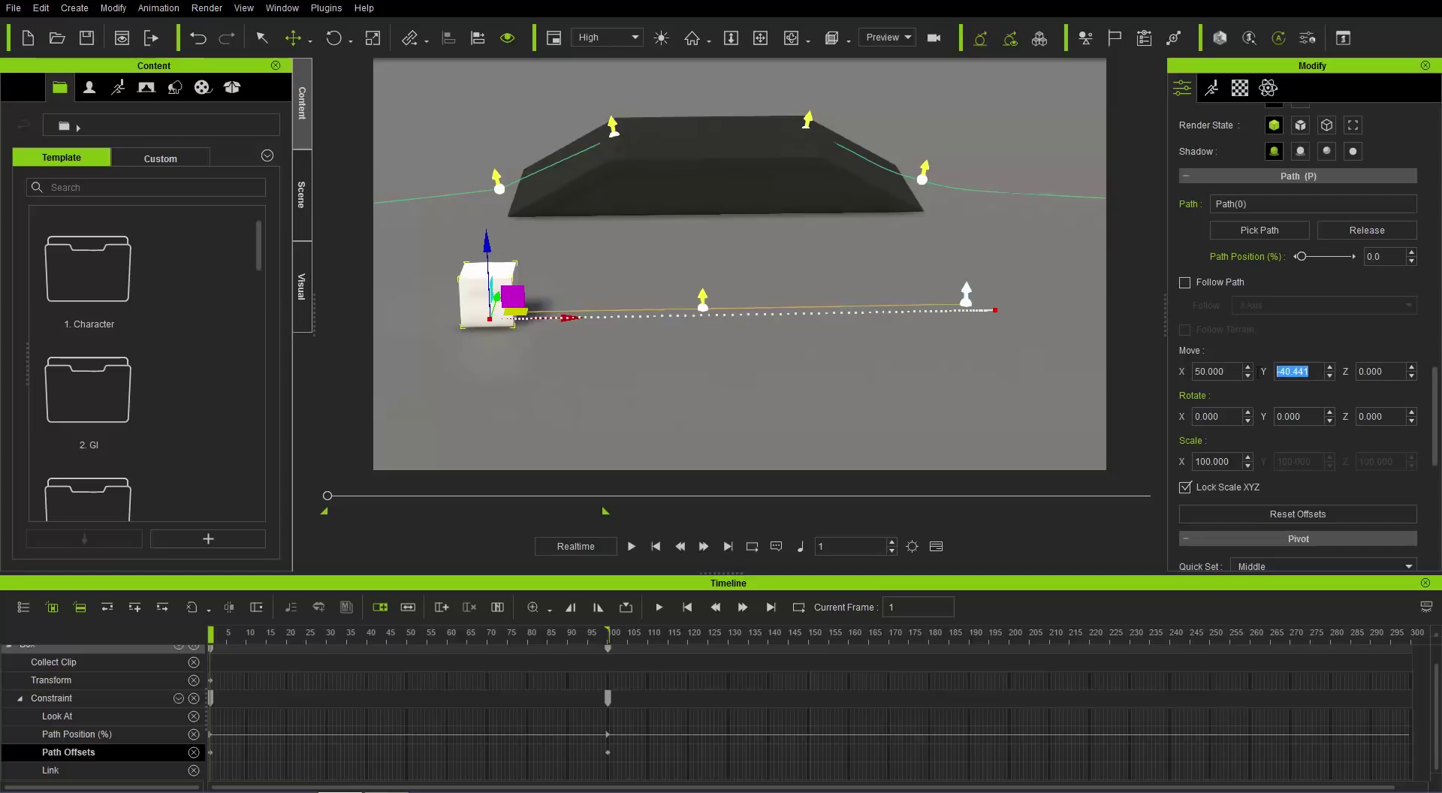
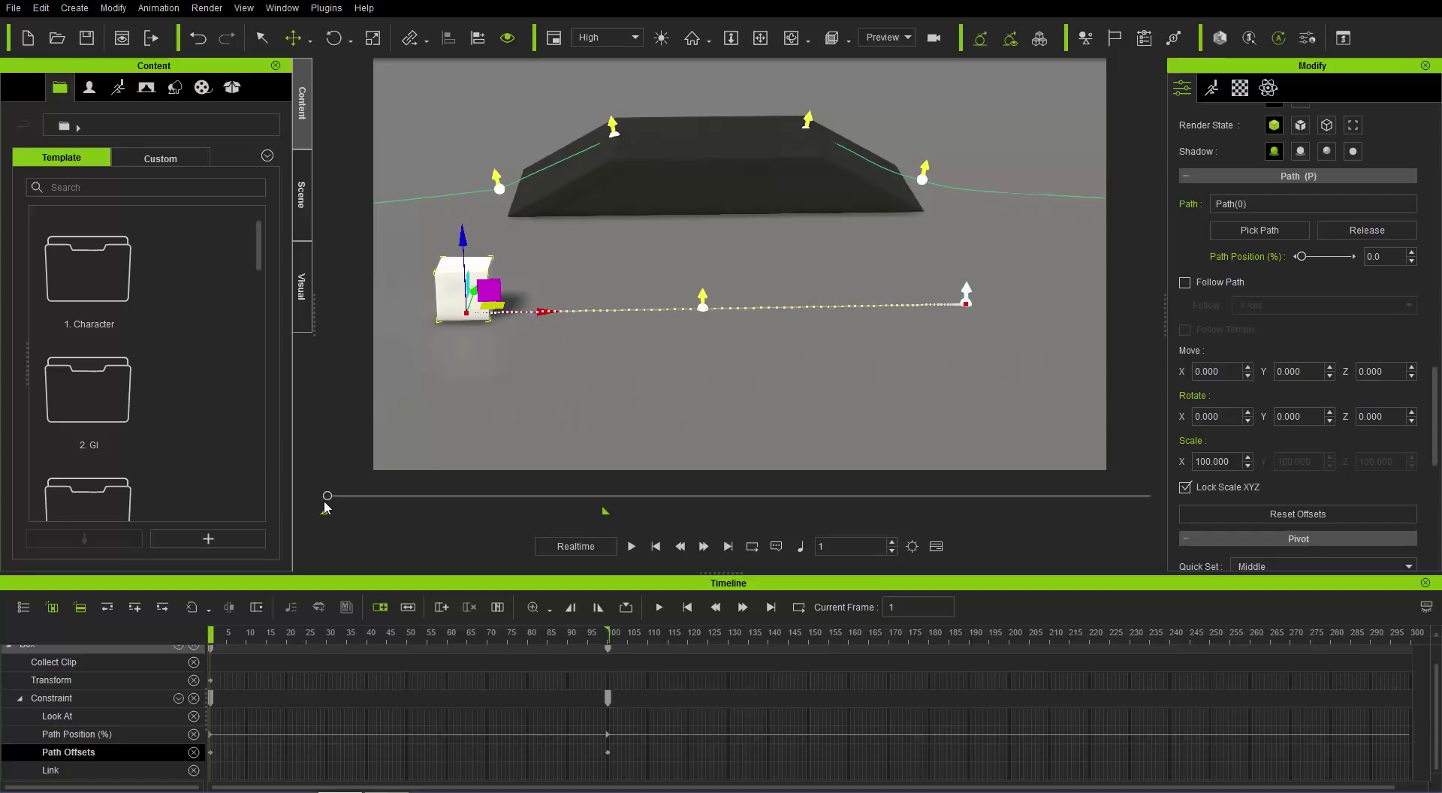
Step: Reshape the straight path by moving its middle point back toward the ramp, and preview the box's motion along the curve
left_click_drag(327, 495, 437, 497)
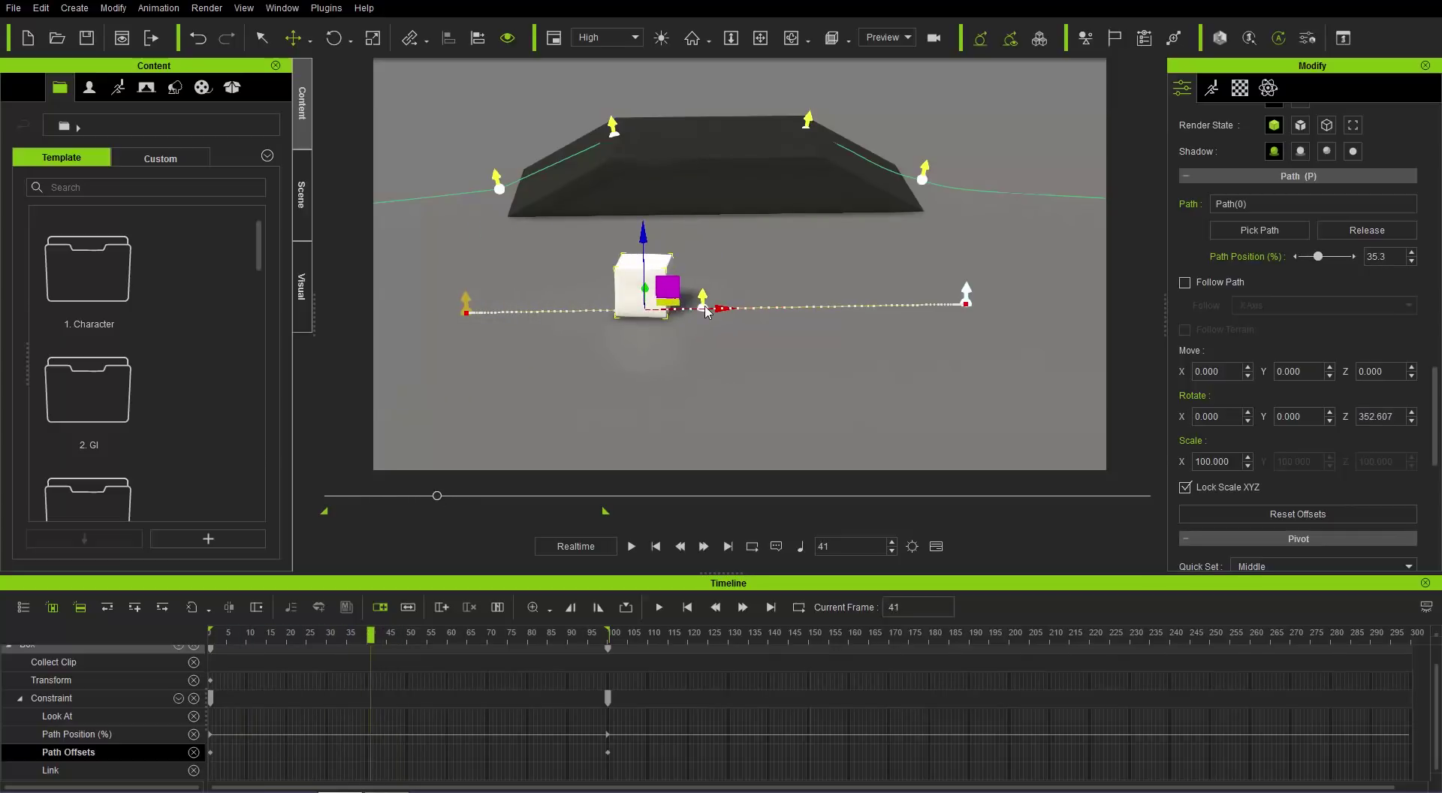
left_click(705, 311)
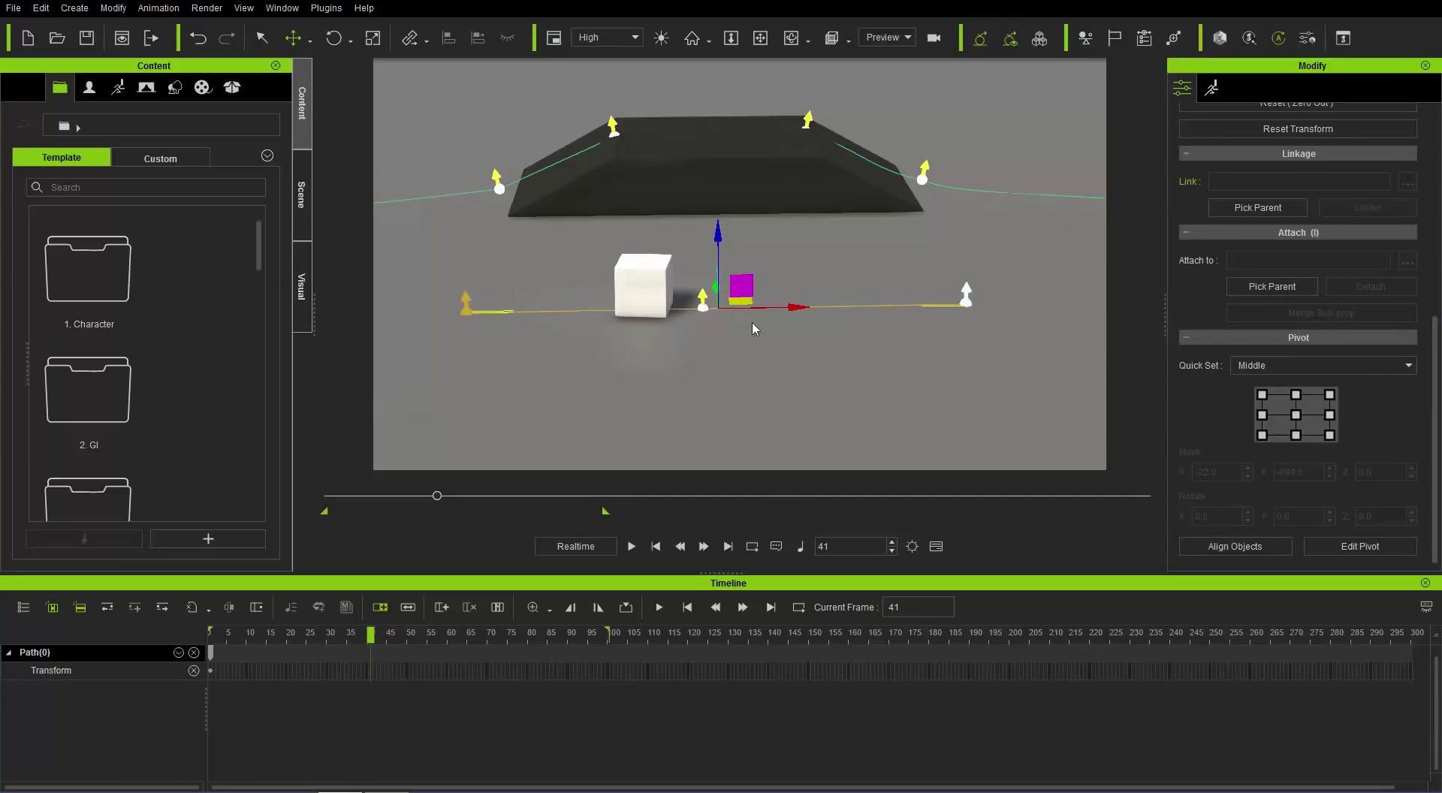
right_click(713, 310)
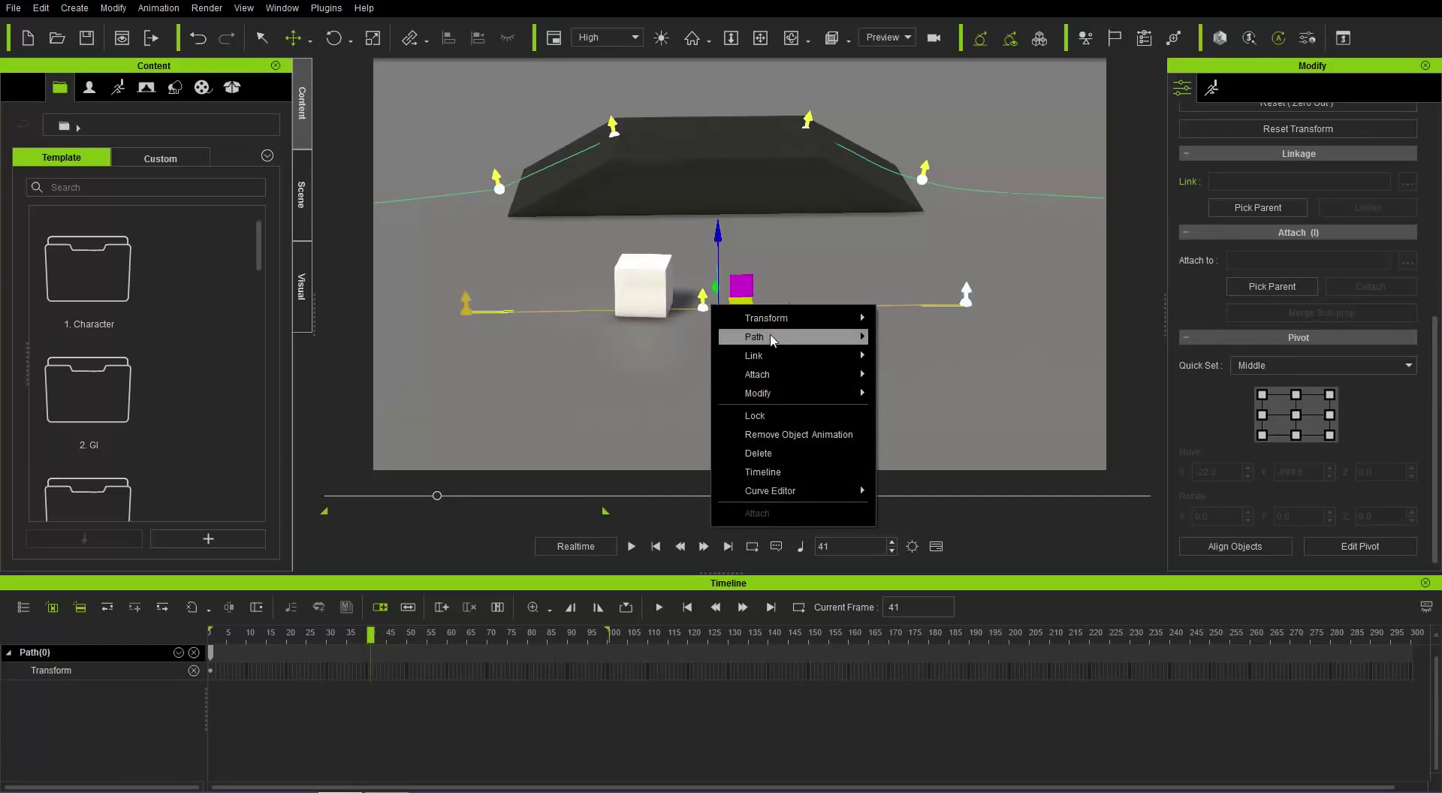
mouse_move(759, 336)
left_click(948, 333)
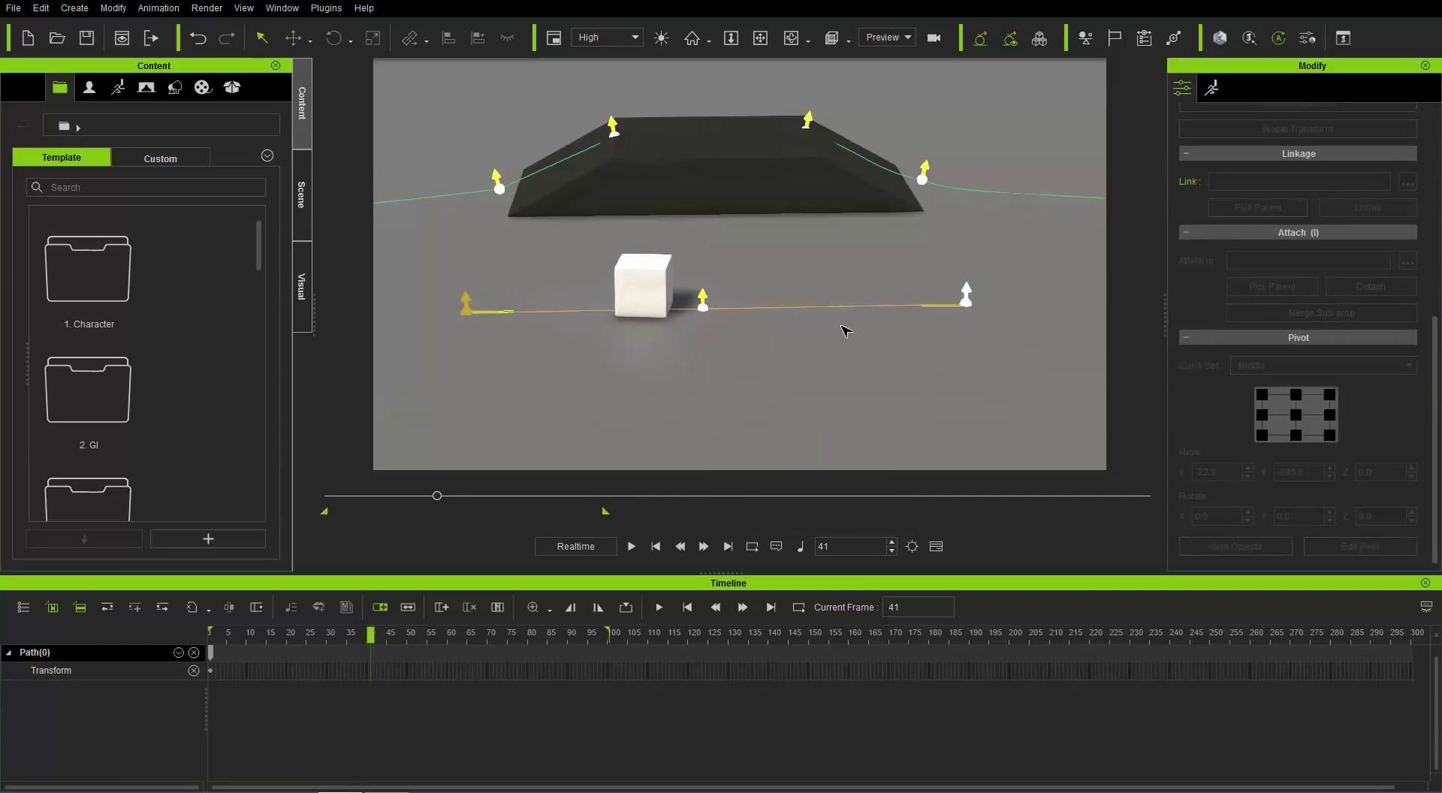
left_click(704, 301)
left_click_drag(730, 305, 730, 250)
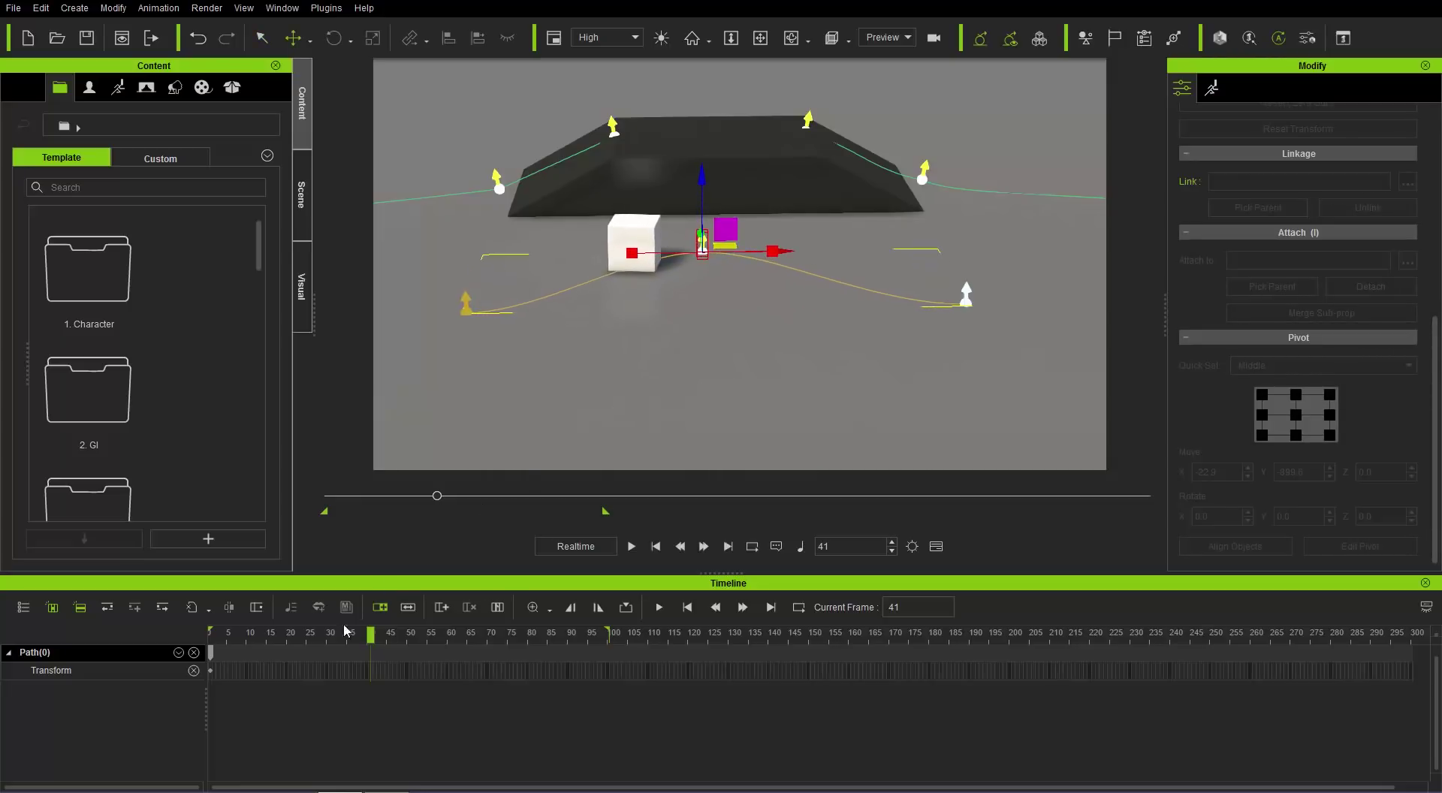
left_click_drag(331, 639, 177, 653)
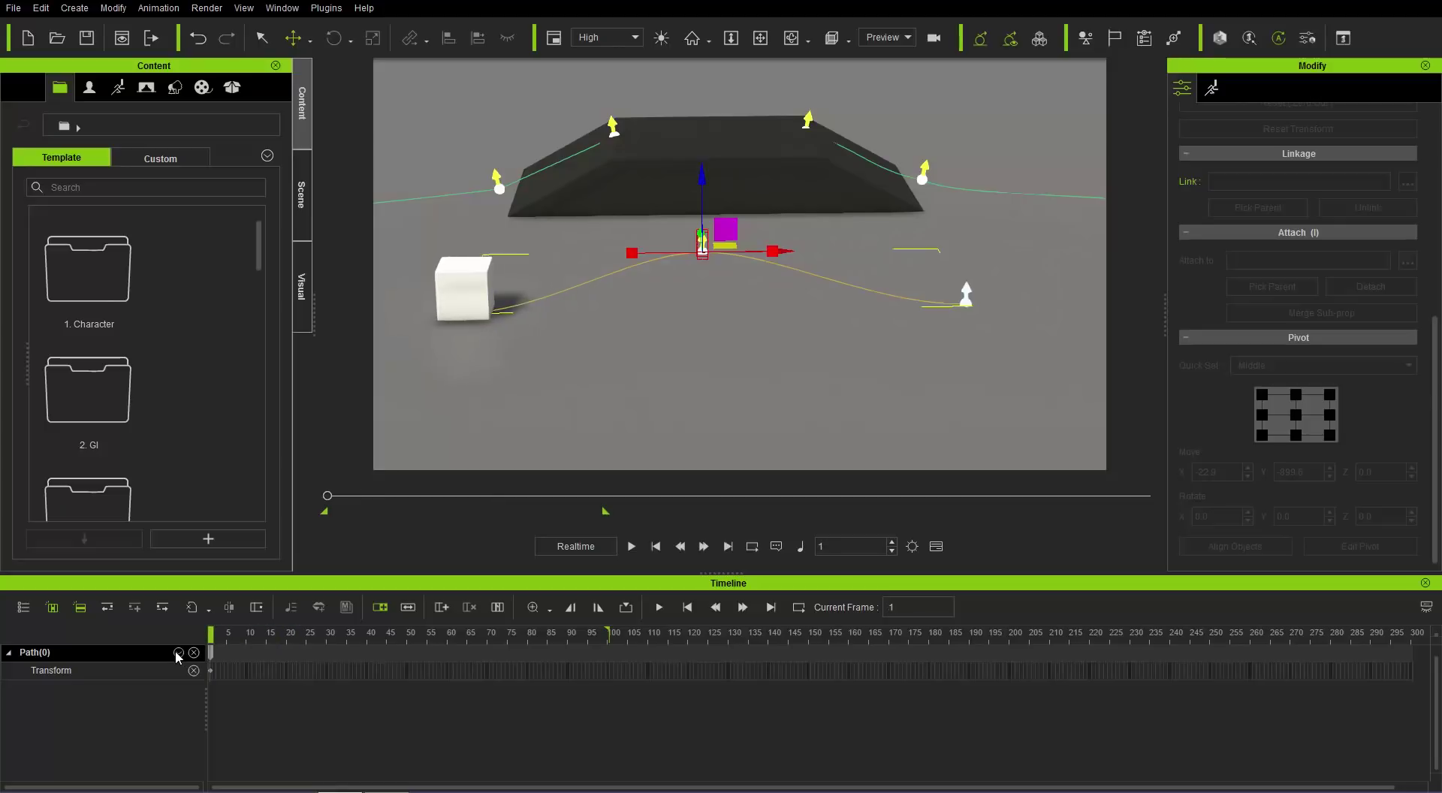
Step: Pull the path's middle point toward the foreground, preview the box's motion, and return the point toward the ramp
left_click(555, 637)
left_click_drag(736, 248, 818, 357)
left_click_drag(585, 644, 209, 652)
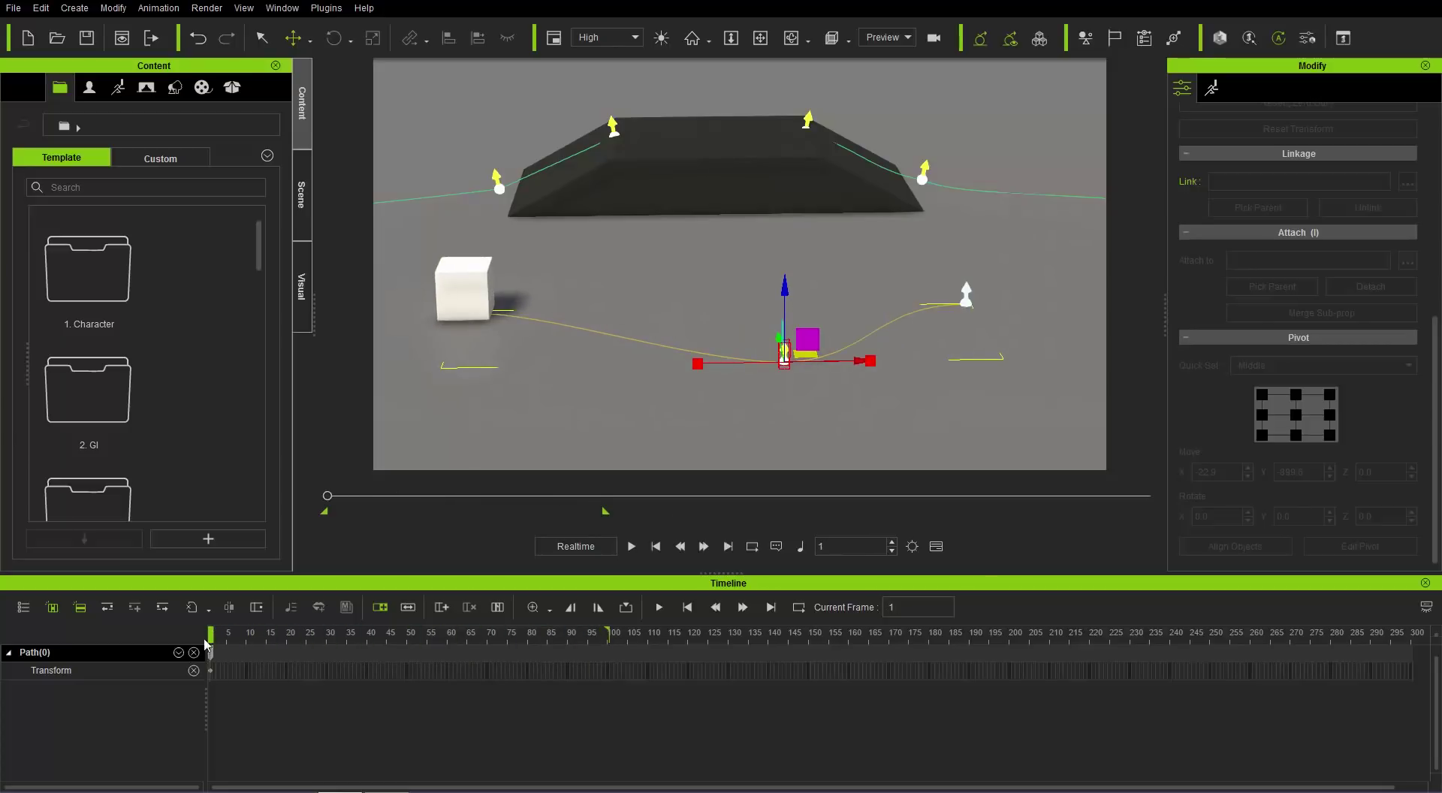
left_click_drag(784, 354, 717, 245)
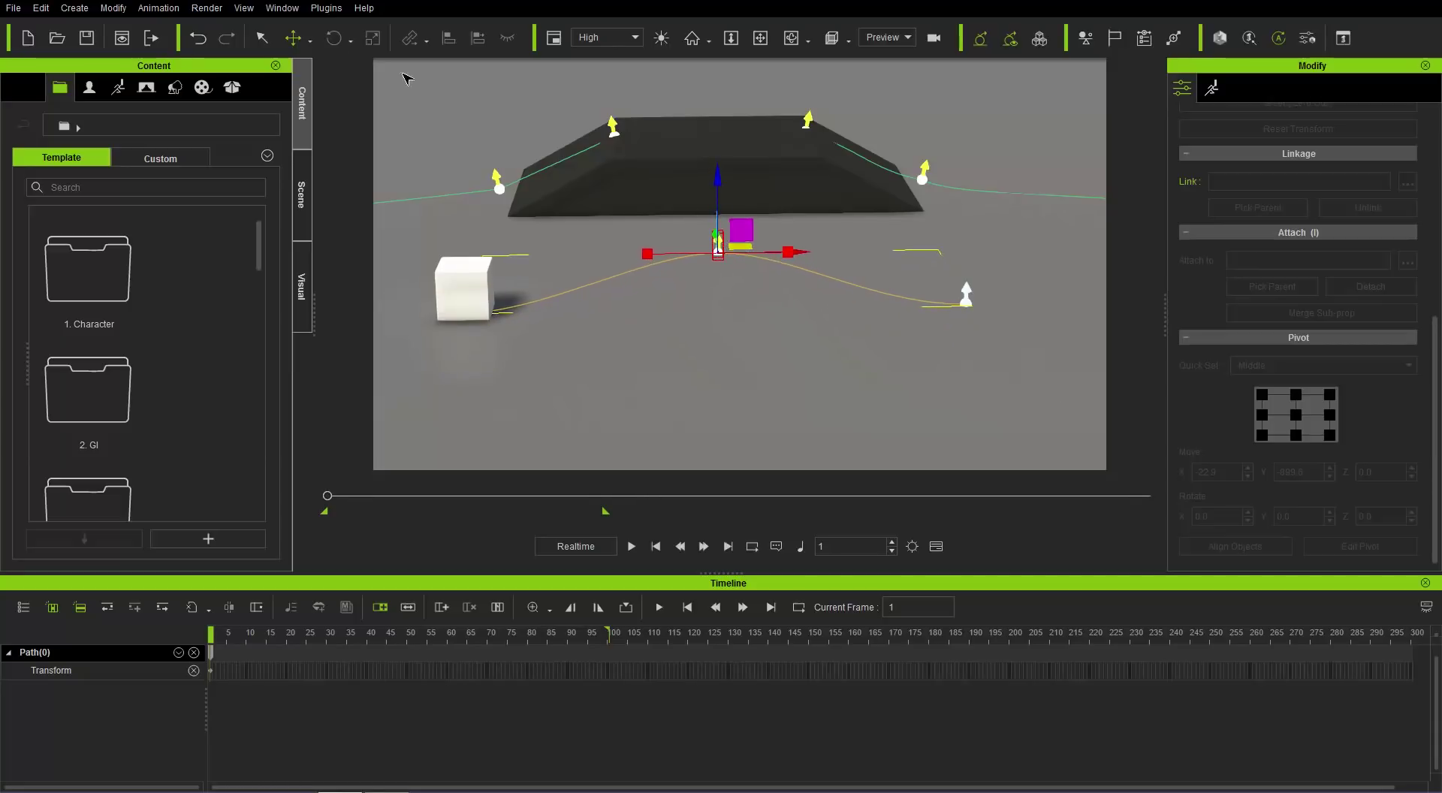
Step: Create a sphere primitive and attach it to the curved path that the box follows
left_click(74, 7)
mouse_move(94, 36)
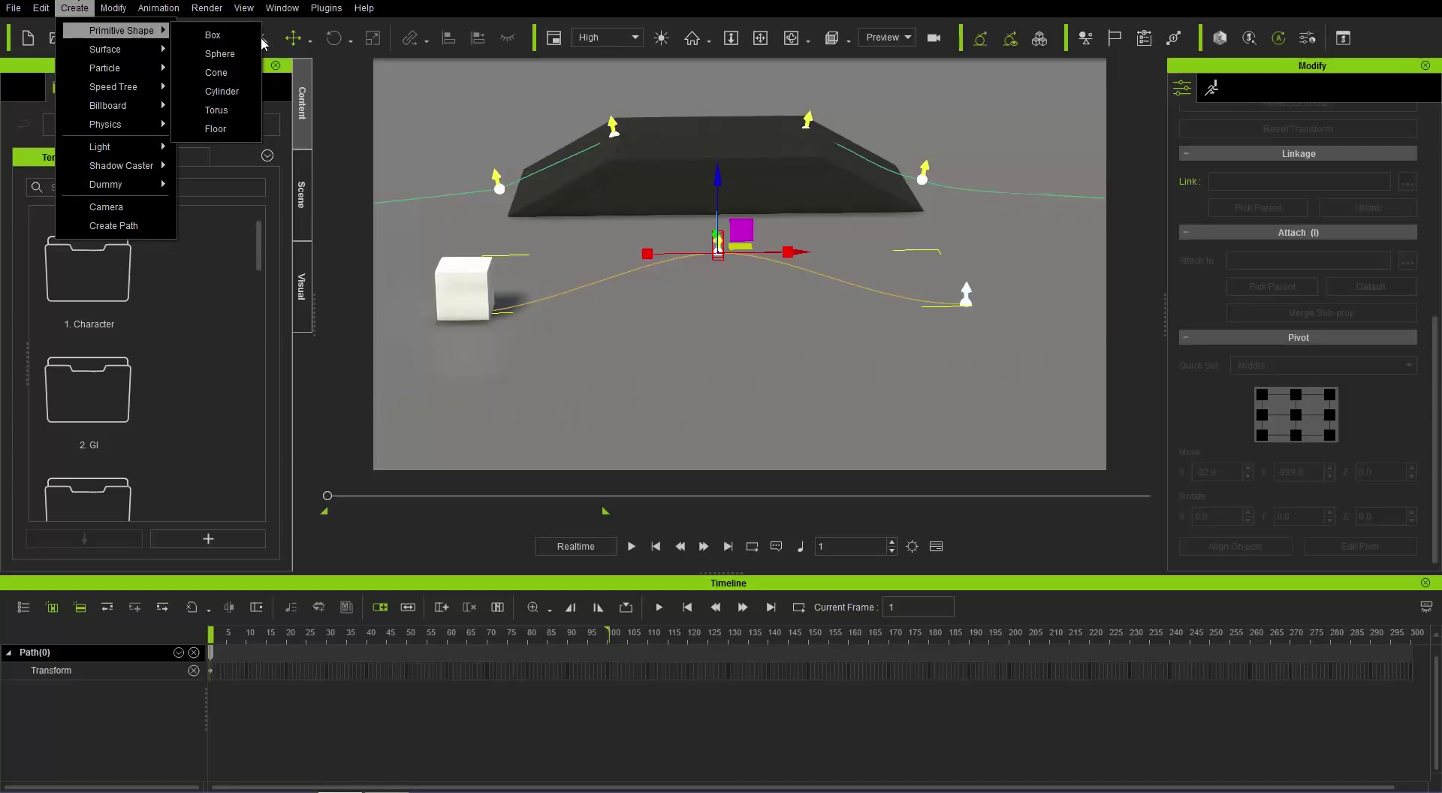
left_click(219, 54)
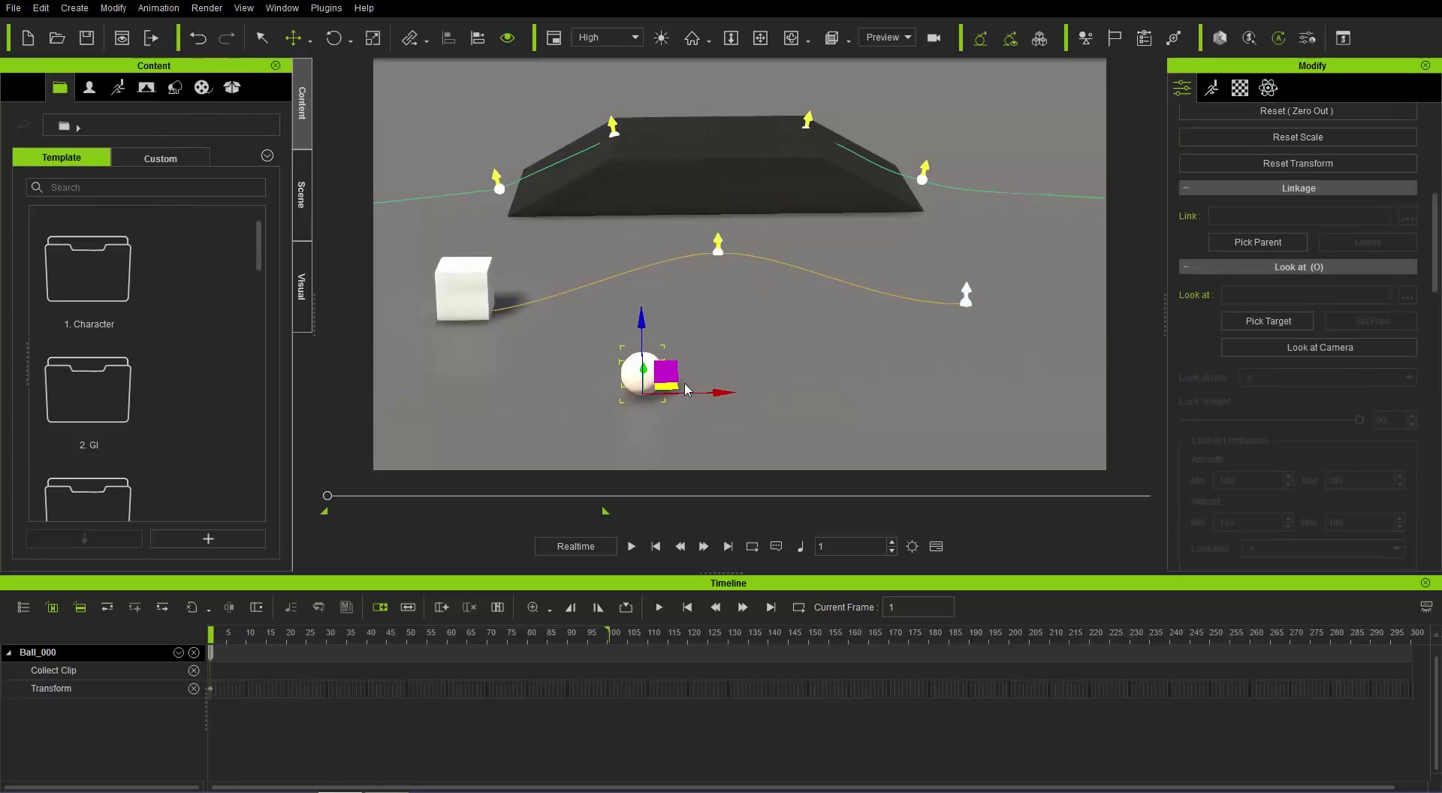
right_click(640, 381)
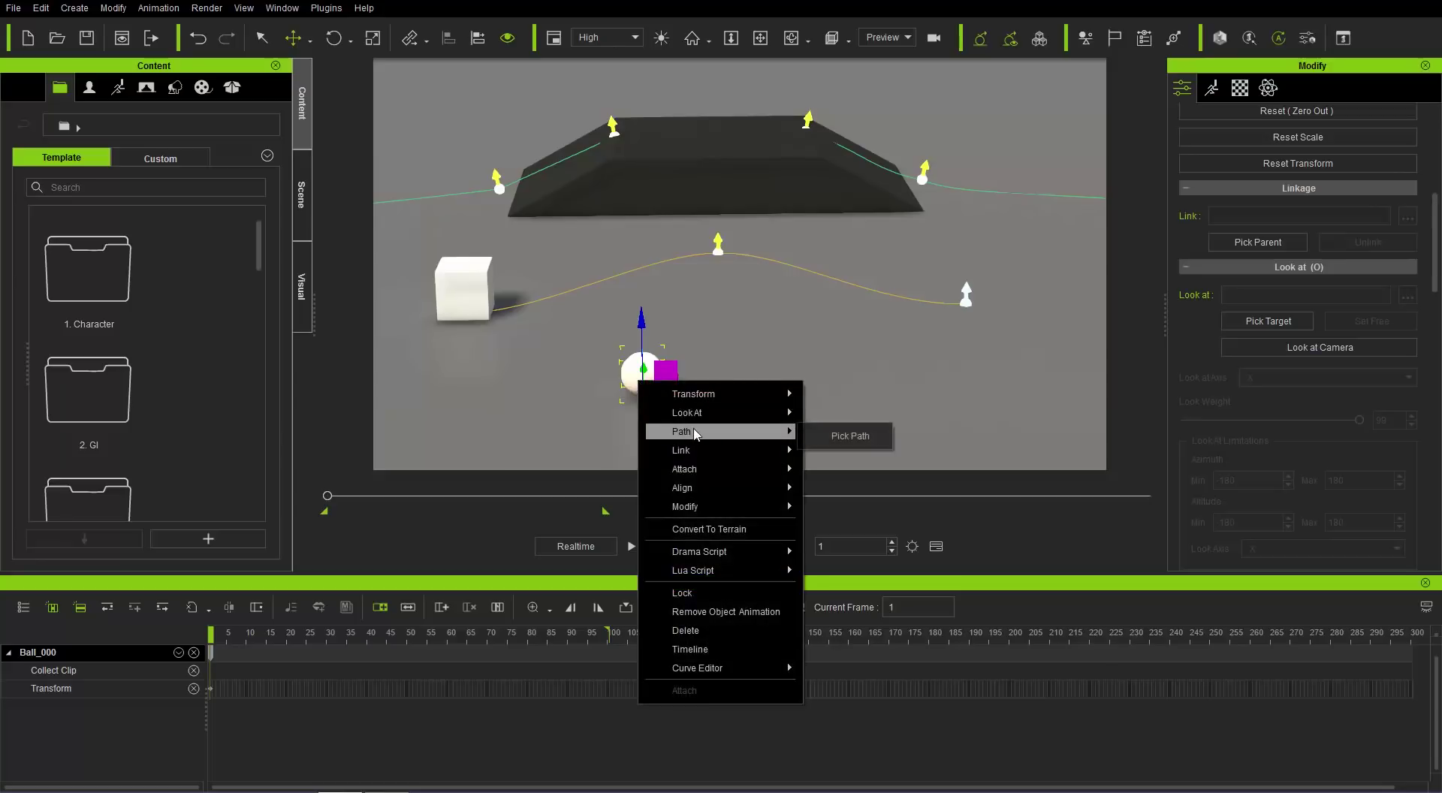
left_click(834, 437)
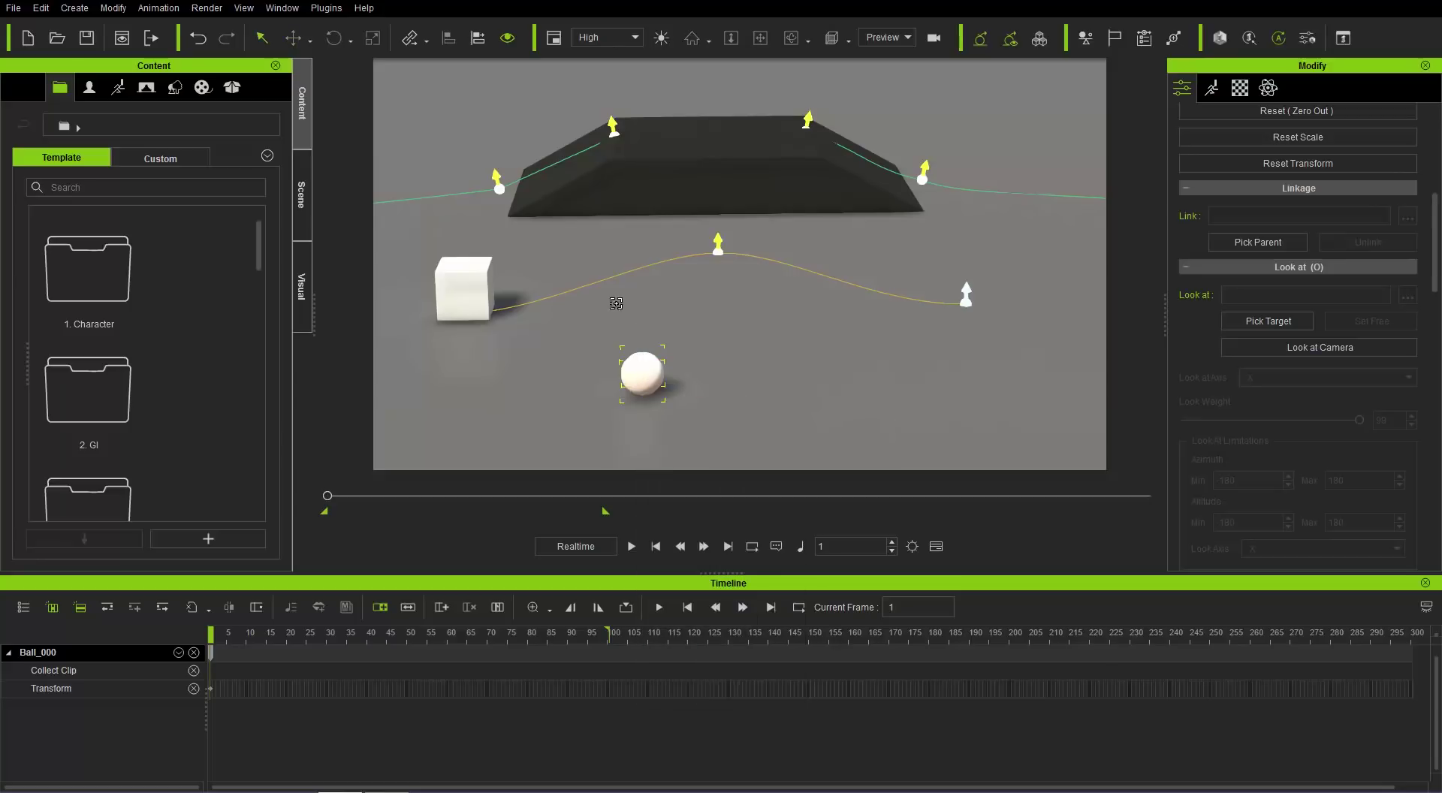
left_click(714, 252)
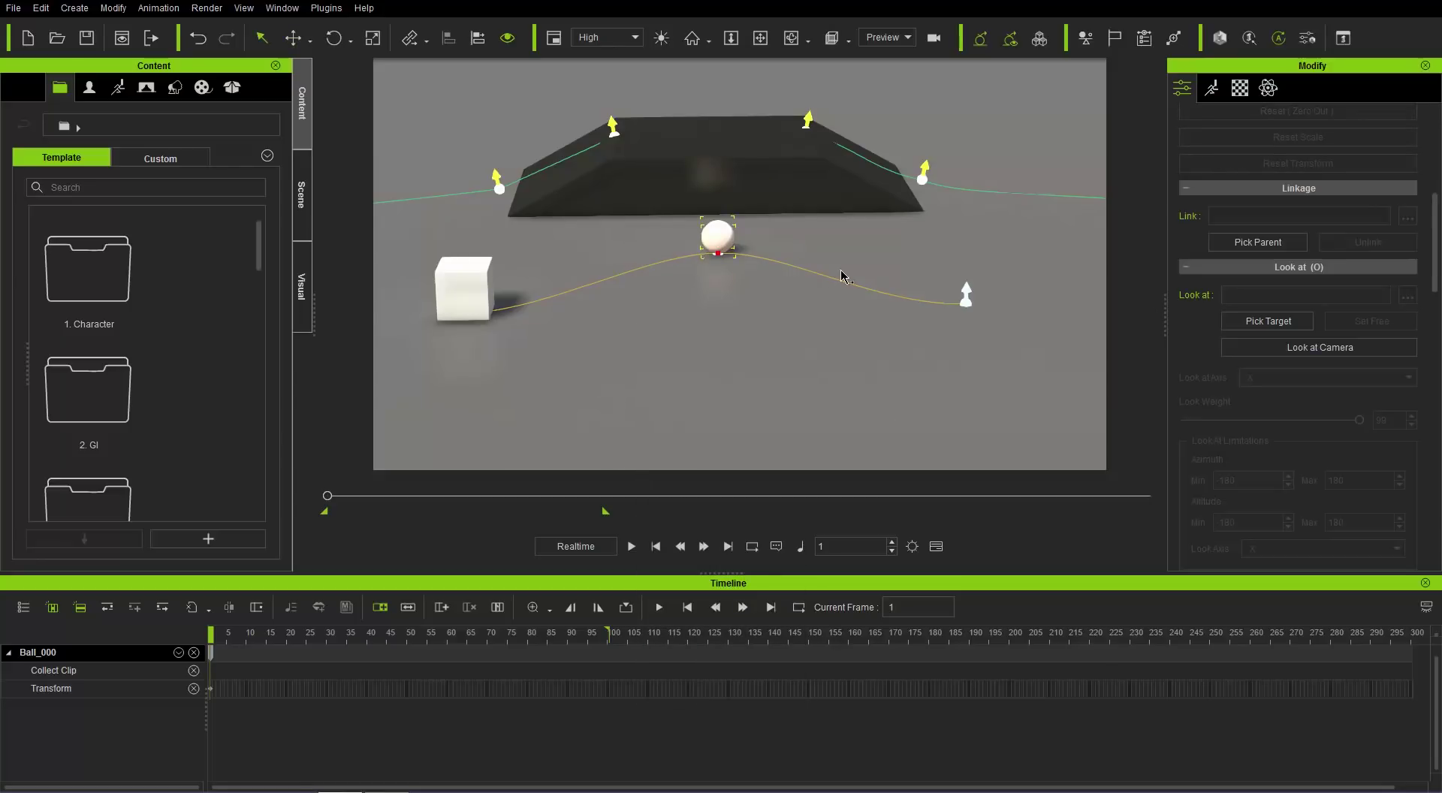
Step: Set the sphere's path position to 0% at frame 1
key("r")
key("w")
left_click_drag(1439, 257, 1439, 362)
scroll(1368, 339, "down", 5)
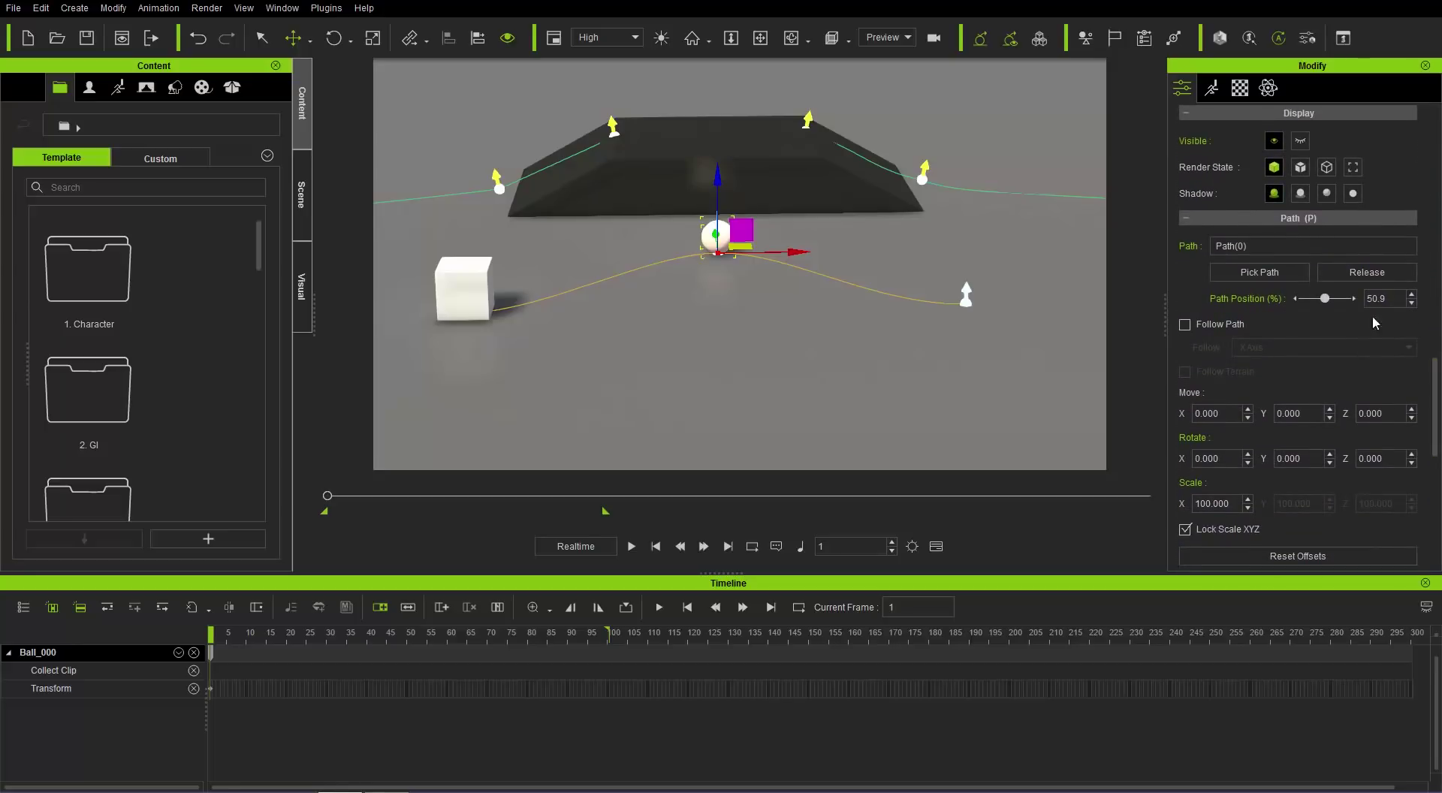
double_click(1384, 298)
type("0")
key("Return")
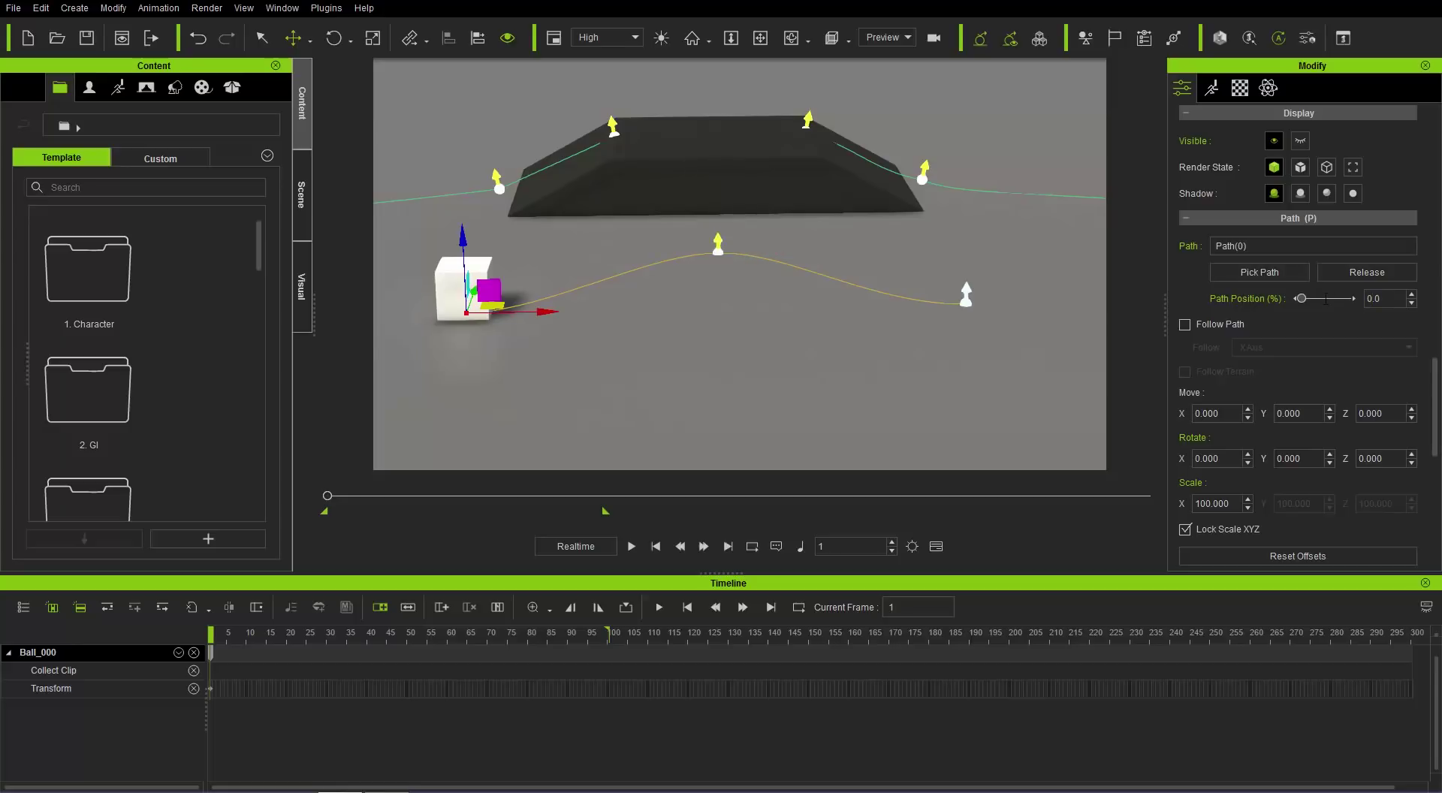
Step: Scale the sphere to about 157% and offset it from the path by about X 15 and Y -339
key("r")
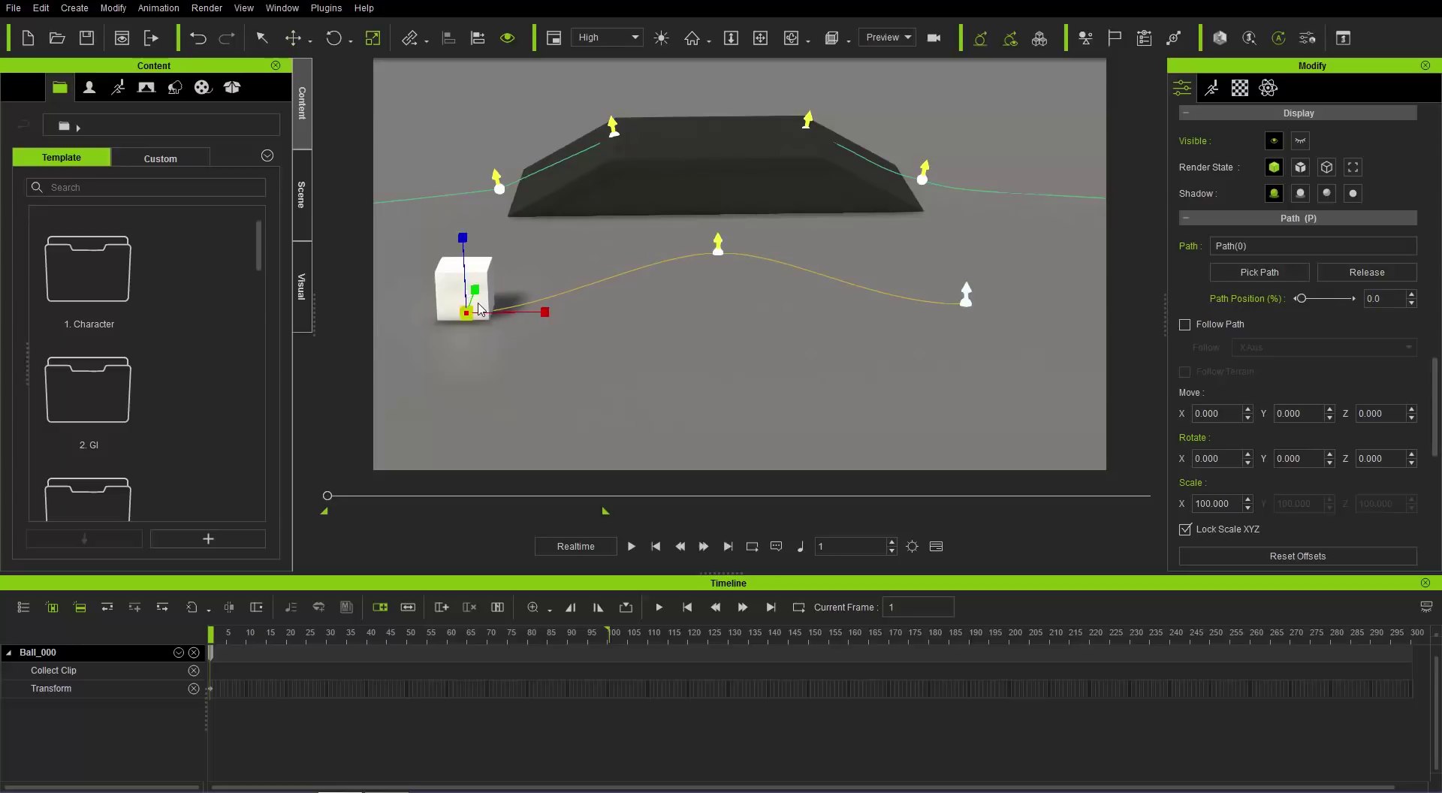
left_click_drag(466, 313, 508, 244)
key("w")
left_click_drag(487, 304, 484, 364)
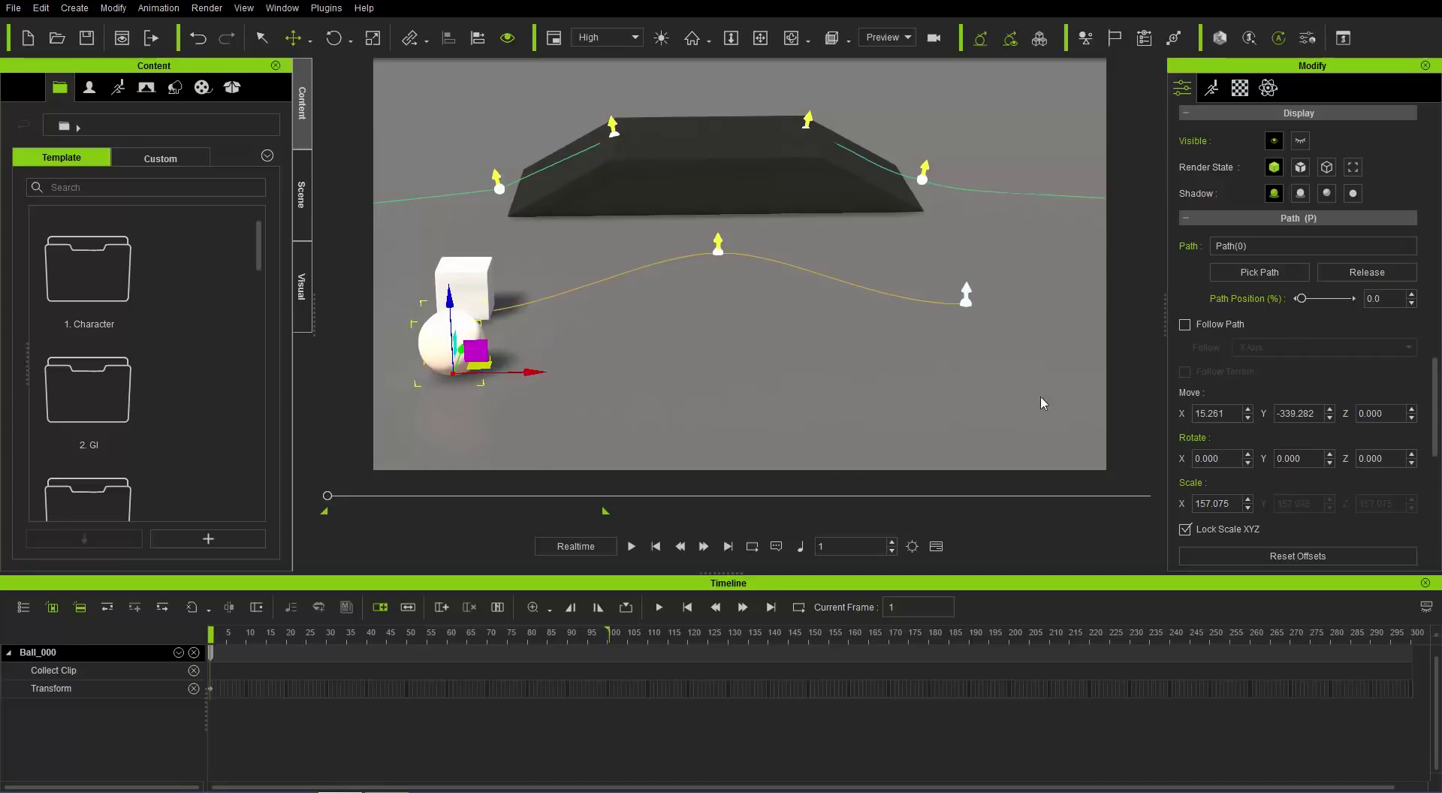
Step: Set the sphere's path position to 100% at frame 100, and preview its motion beside the box
left_click(727, 546)
left_click_drag(1301, 299, 1360, 300)
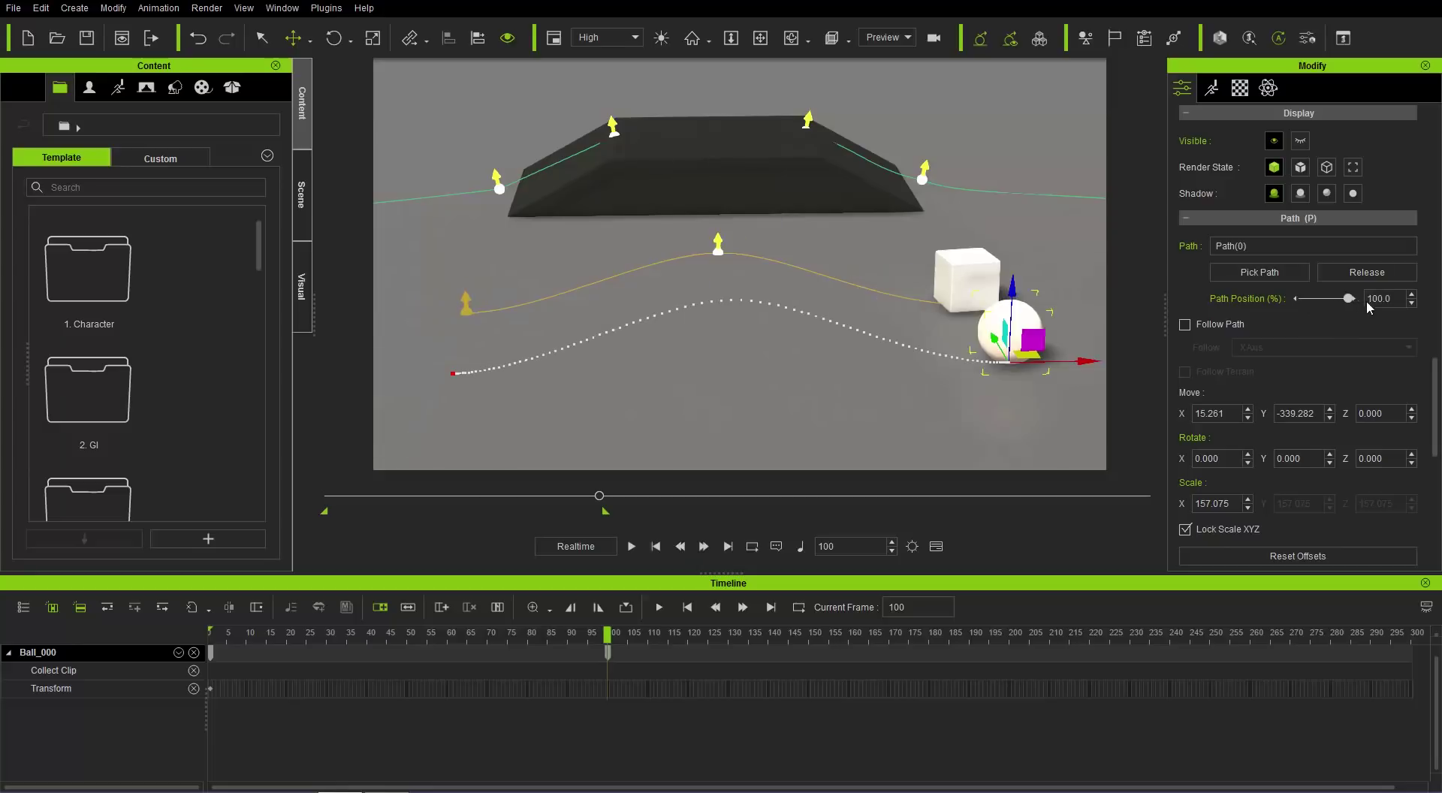
left_click(656, 546)
left_click(631, 546)
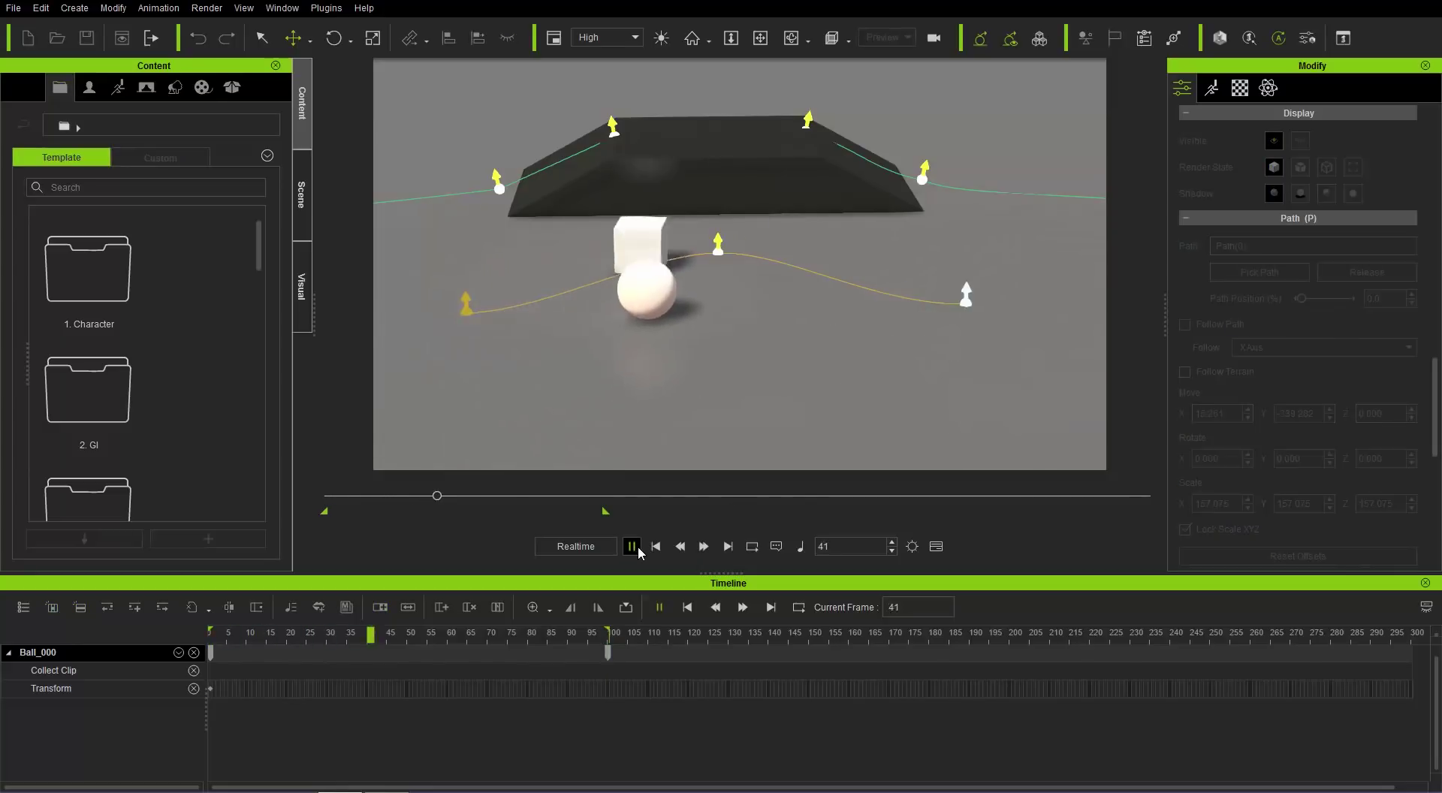
left_click(655, 546)
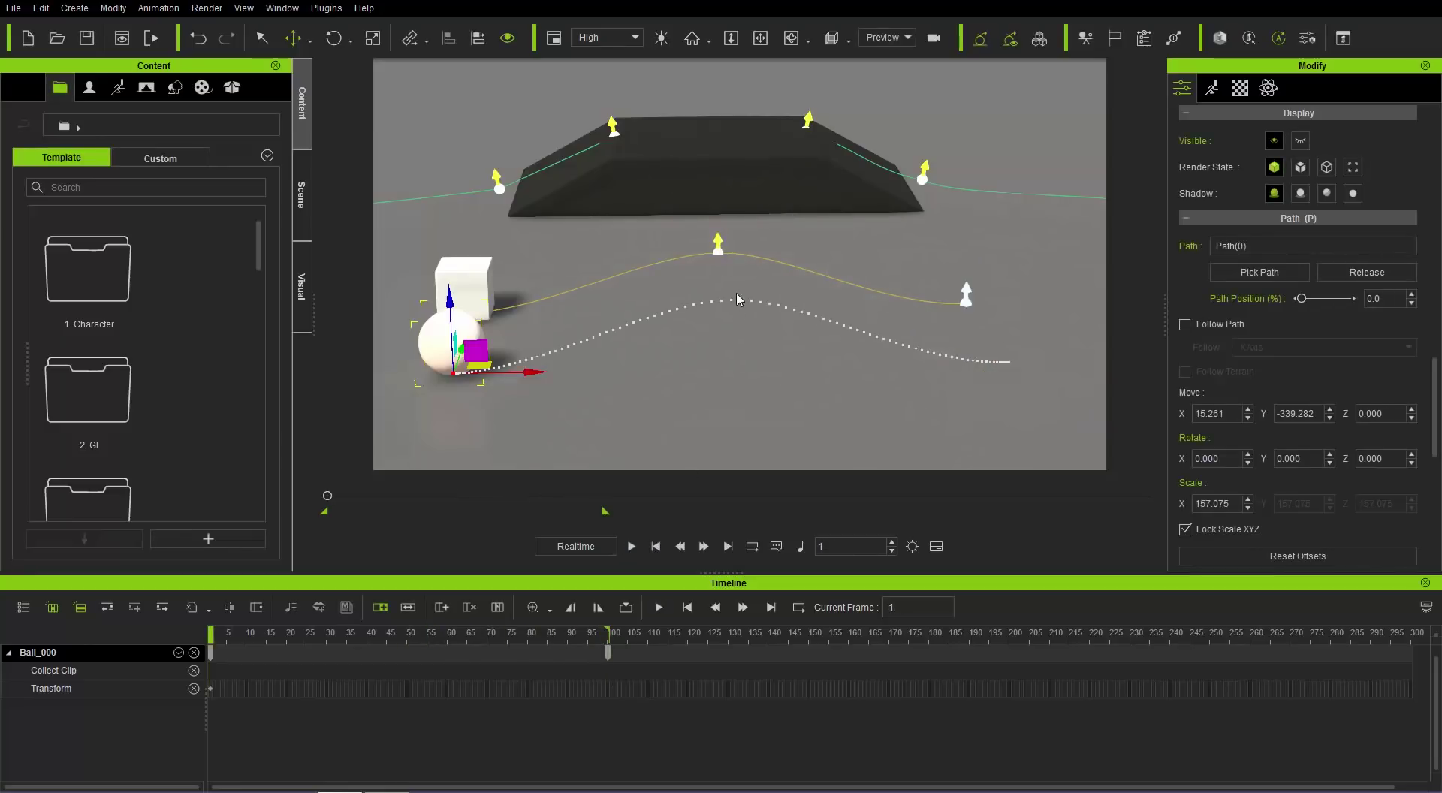
Step: Edit the shared path by moving its middle point toward the foreground, bending the curve forward
left_click(720, 253)
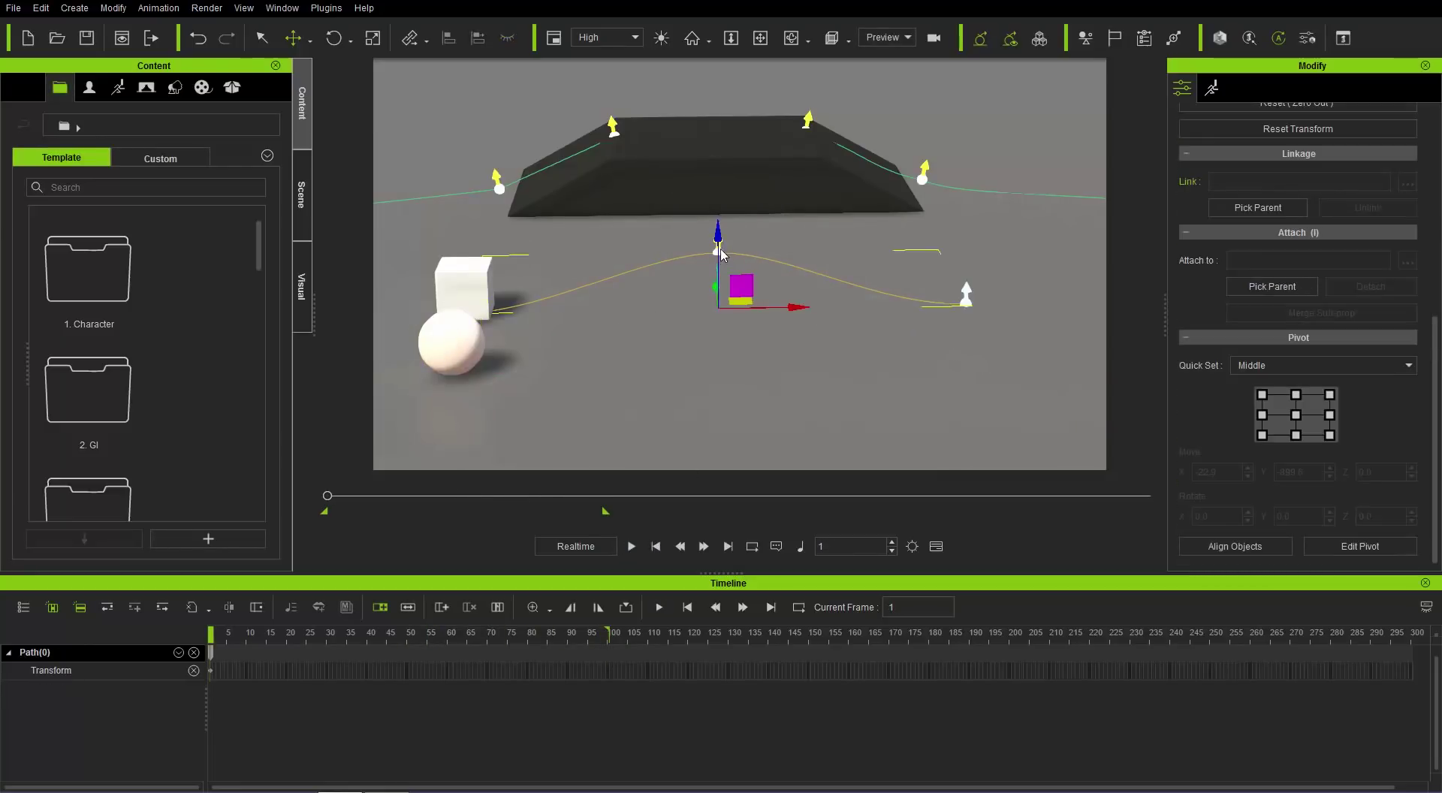
right_click(720, 254)
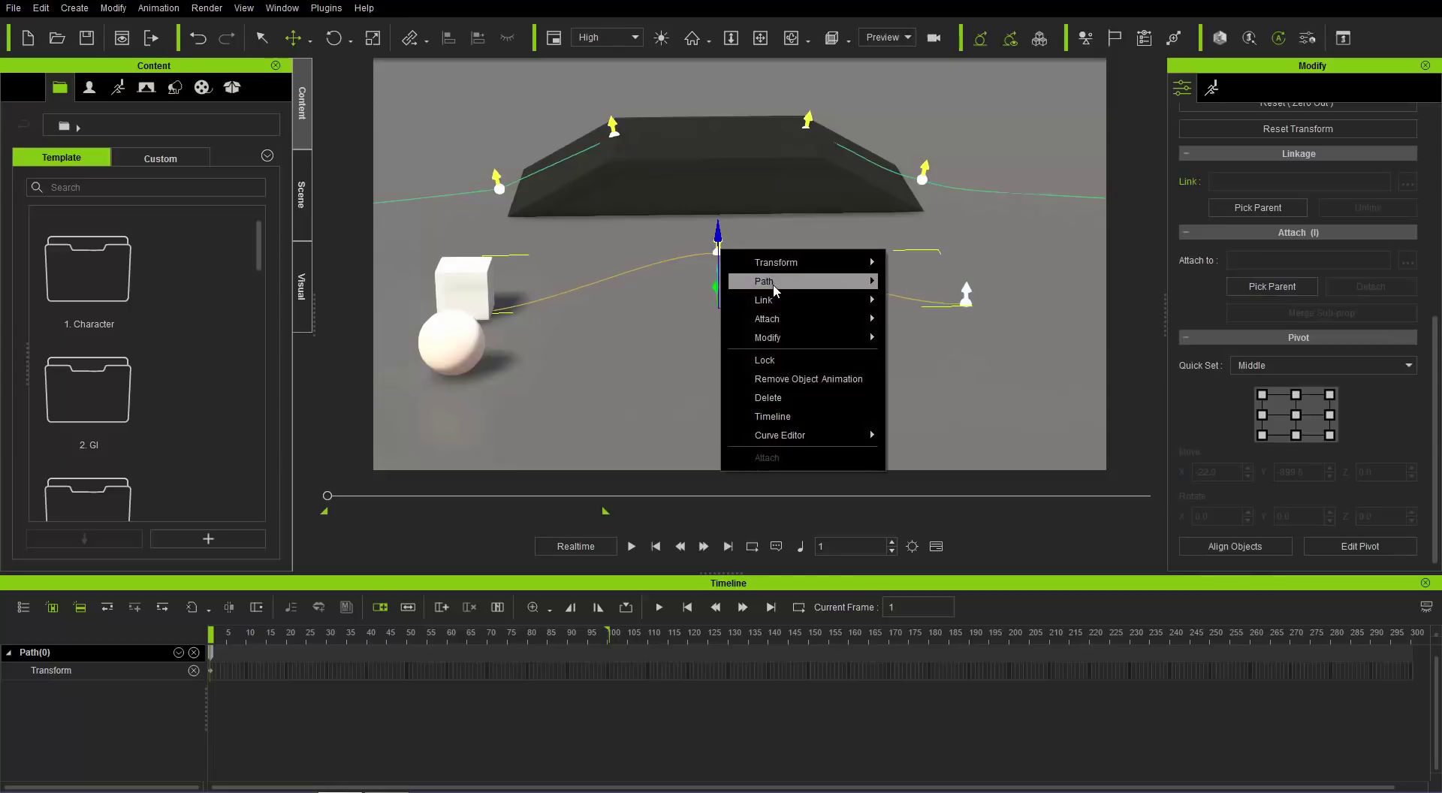
mouse_move(817, 283)
left_click(943, 300)
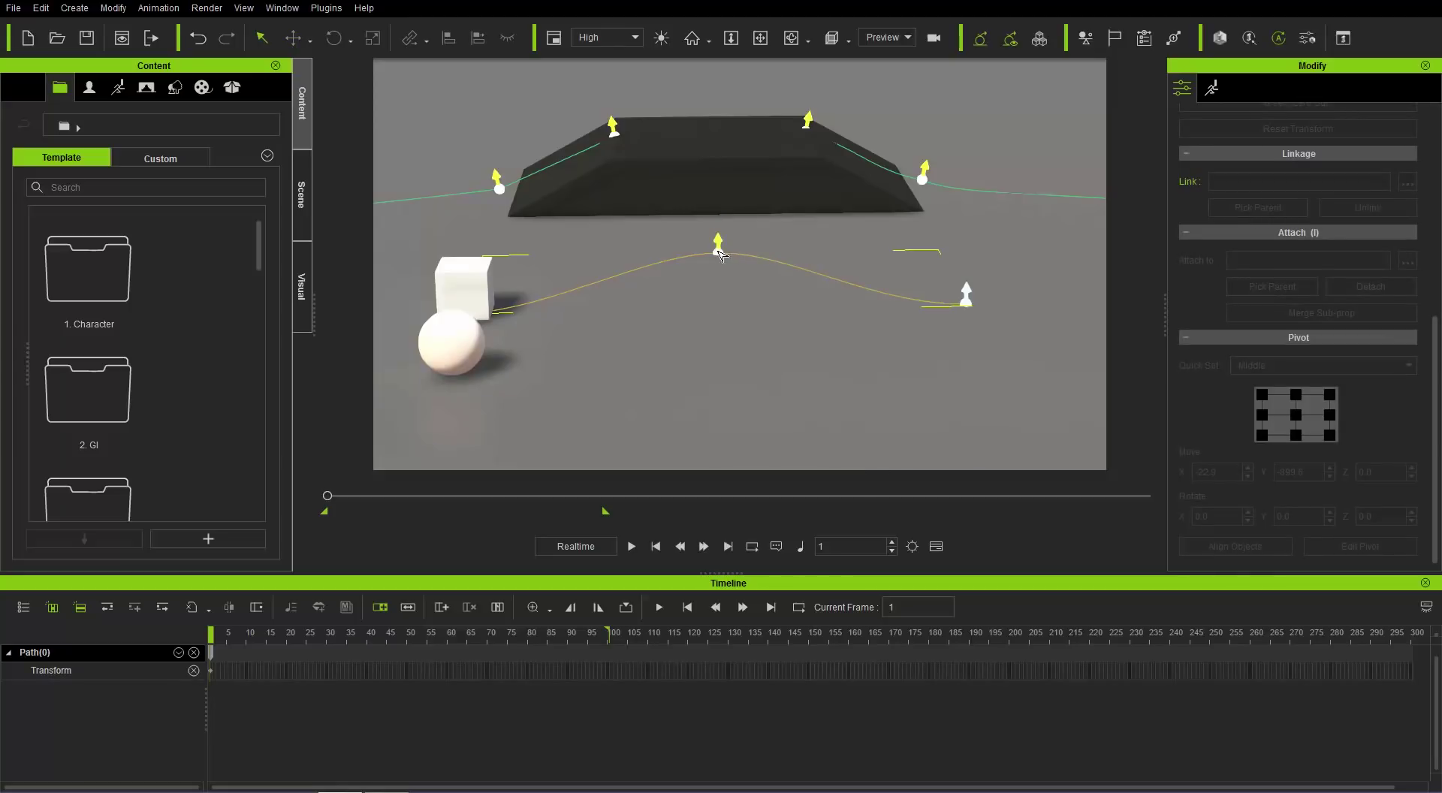
left_click(720, 254)
left_click_drag(751, 250, 691, 373)
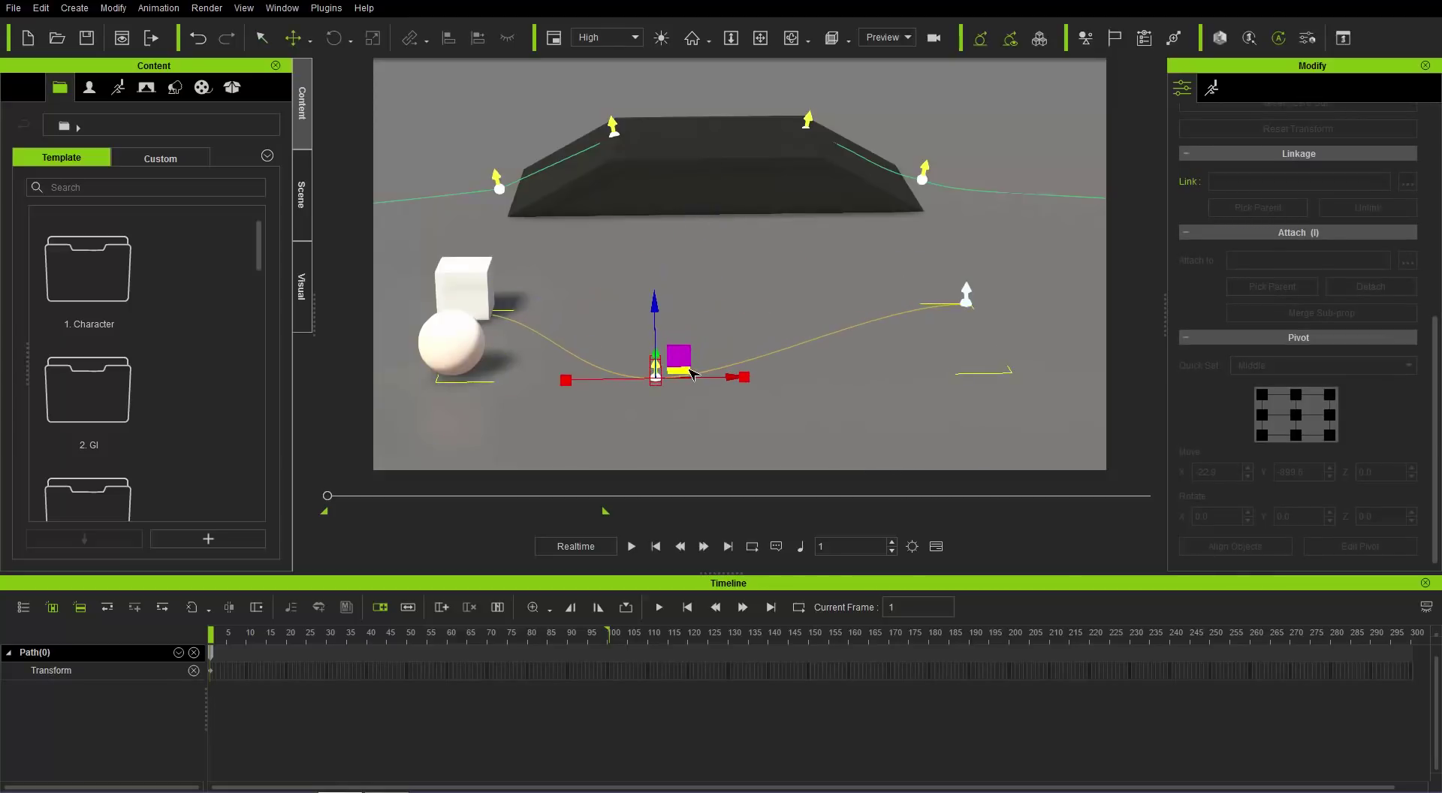
Step: Play back the animation several times to check how the box and sphere follow the reshaped path, and return to frame 1
left_click(631, 546)
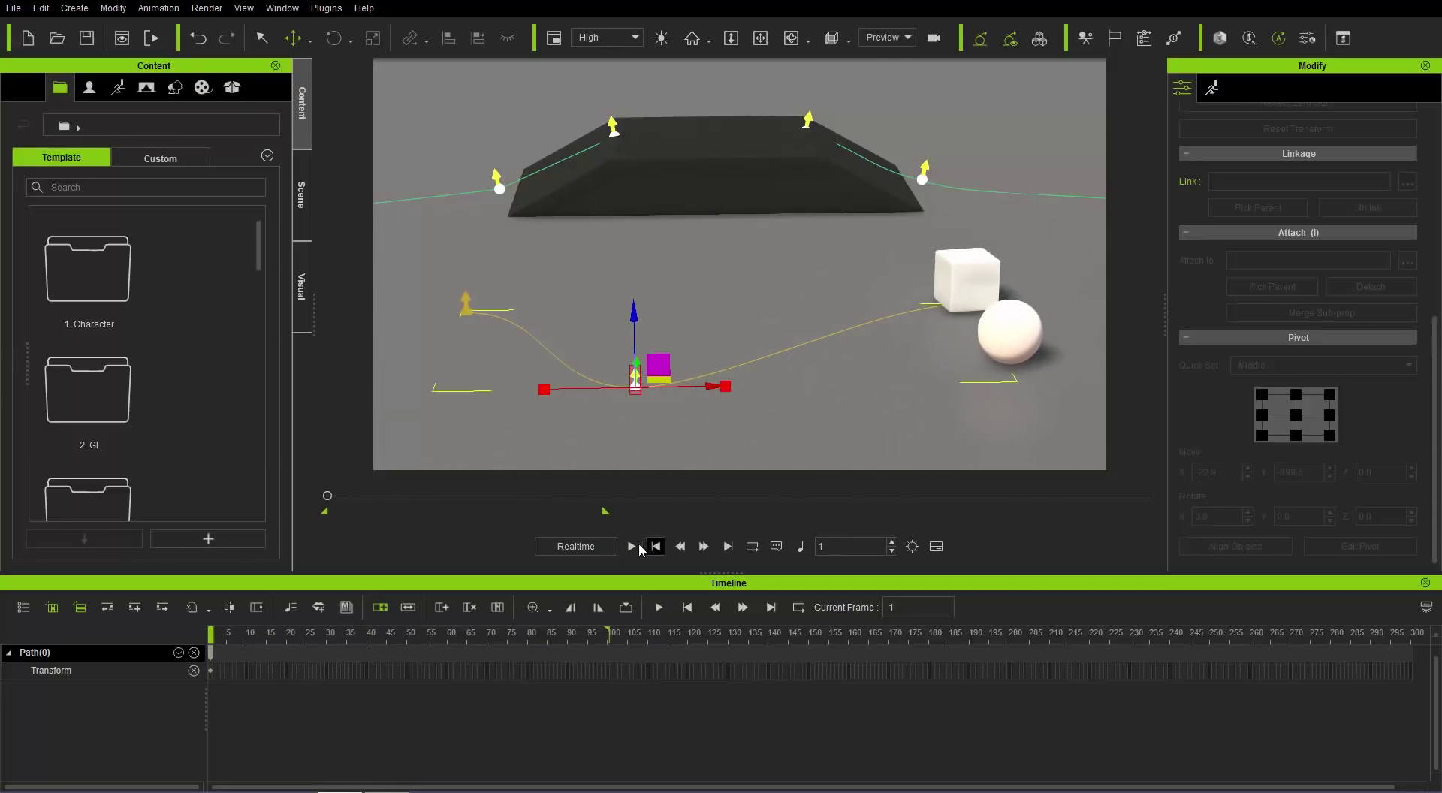
left_click(649, 547)
left_click(631, 547)
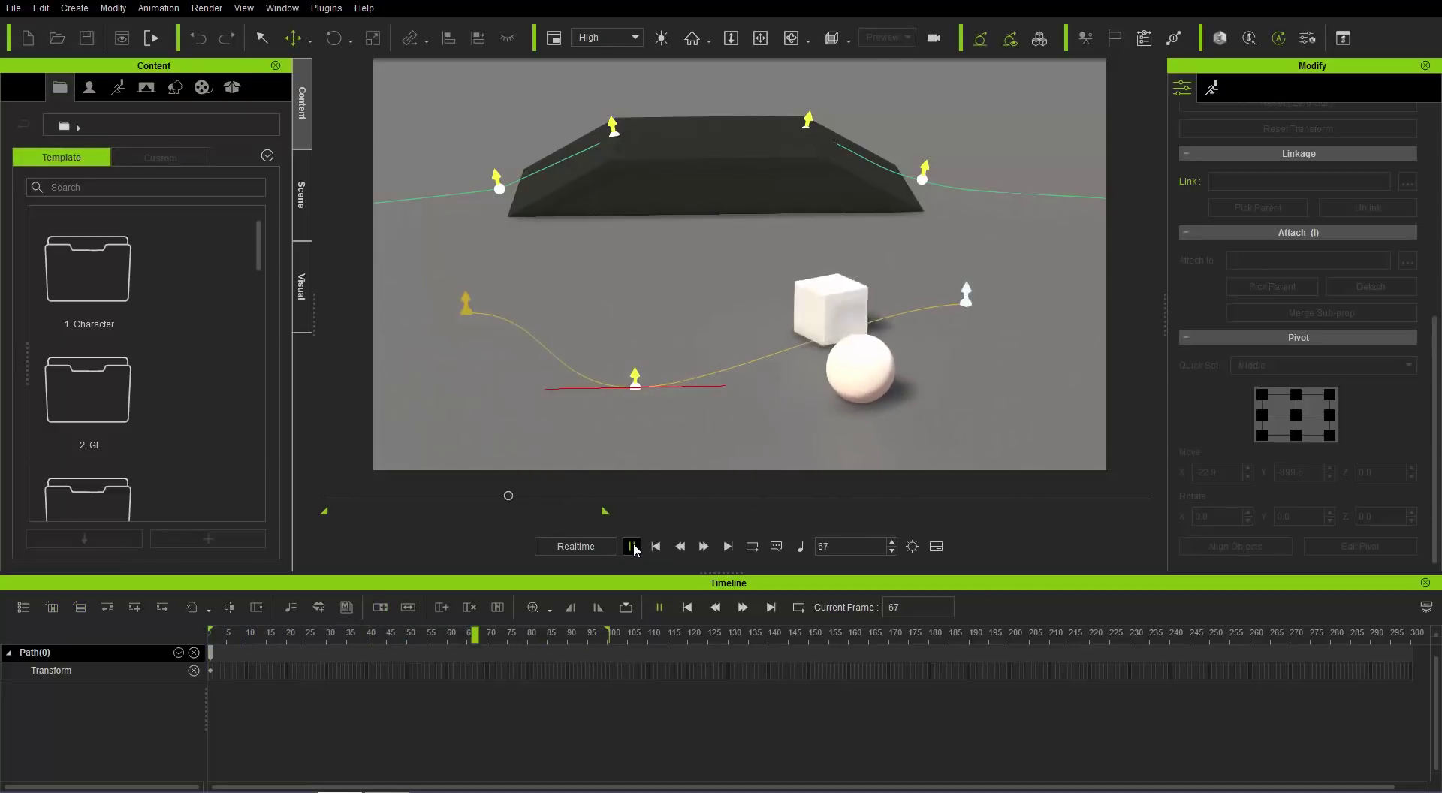
left_click(655, 547)
left_click(632, 547)
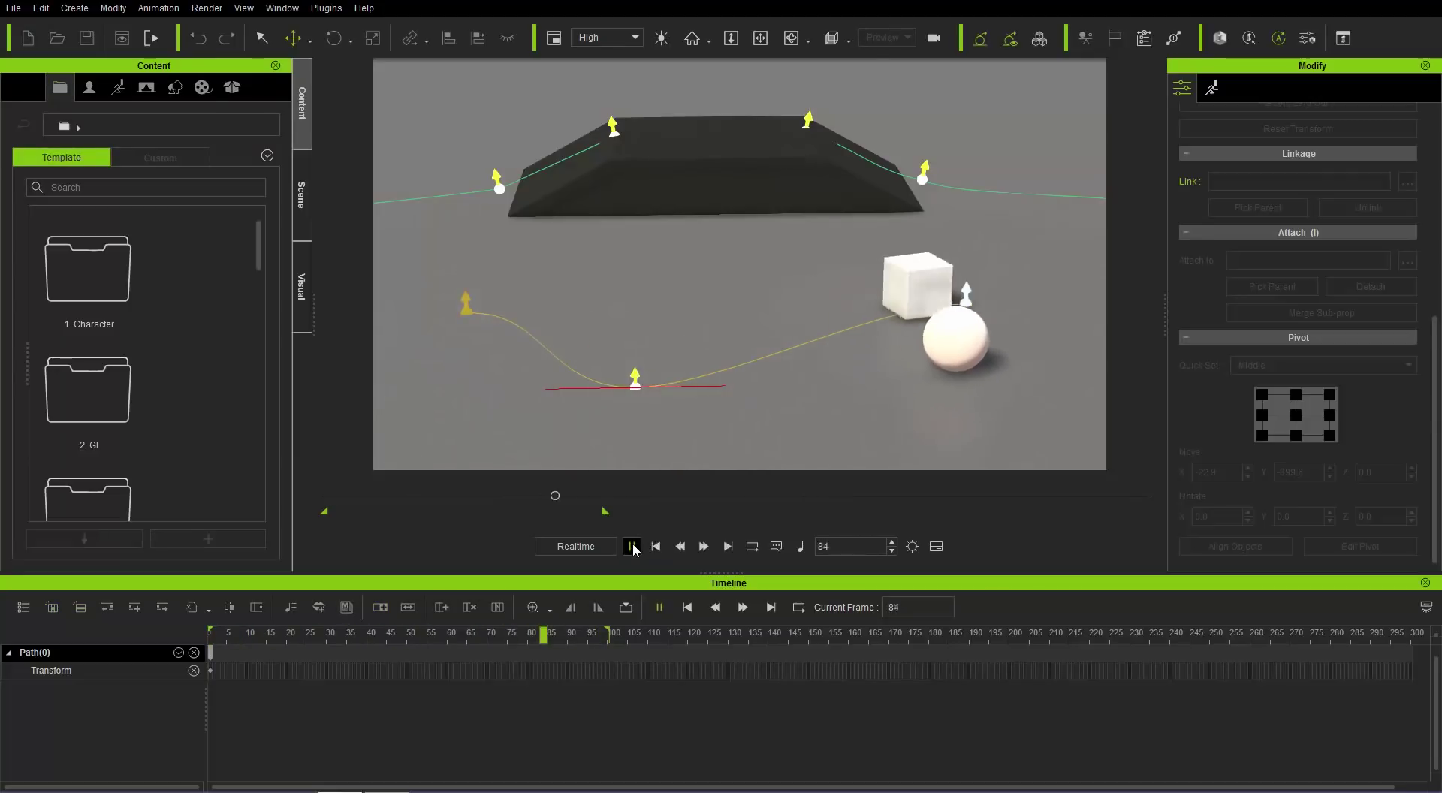
left_click(632, 547)
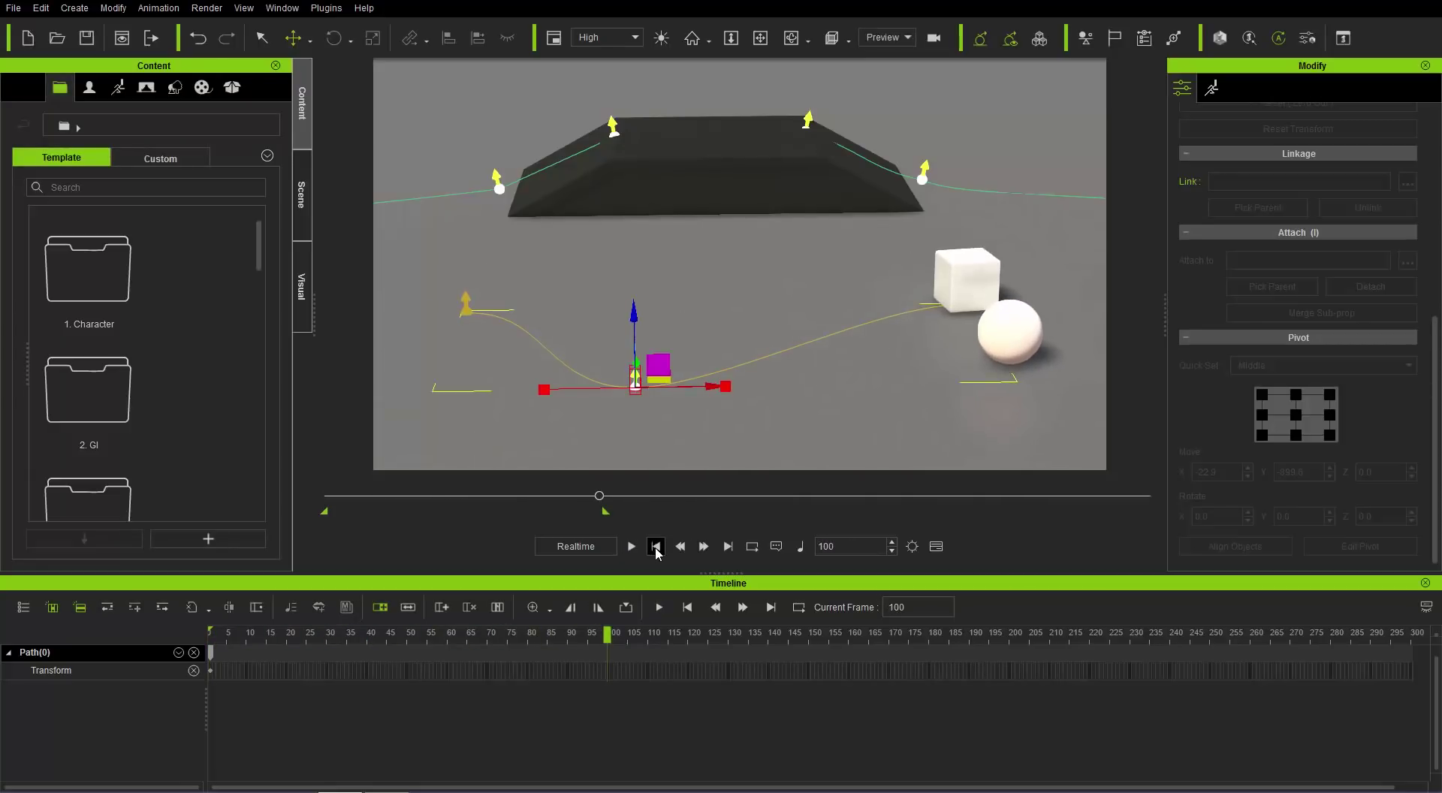
left_click(656, 548)
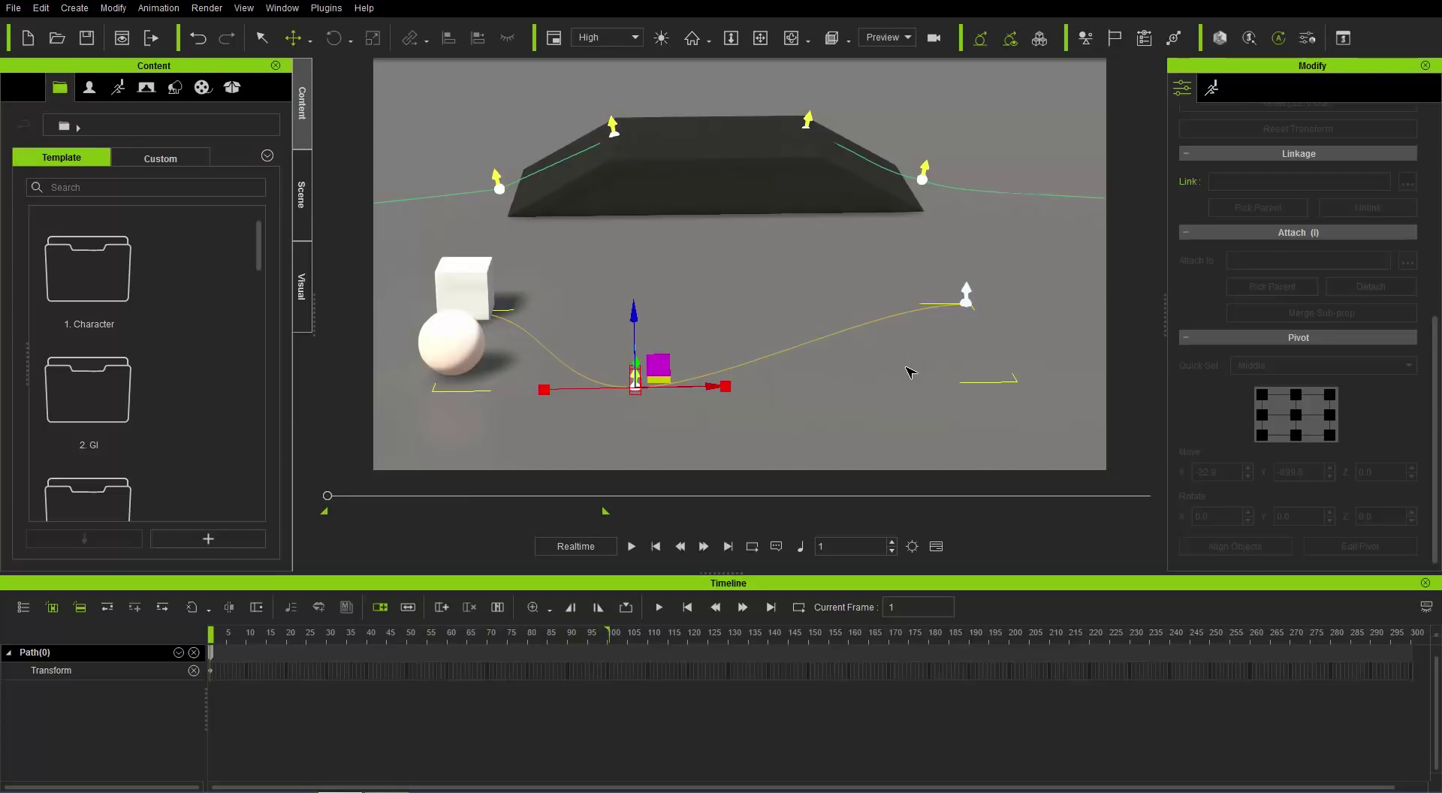
Step: Delete the demo path, the sphere and the box from the scene
key("q")
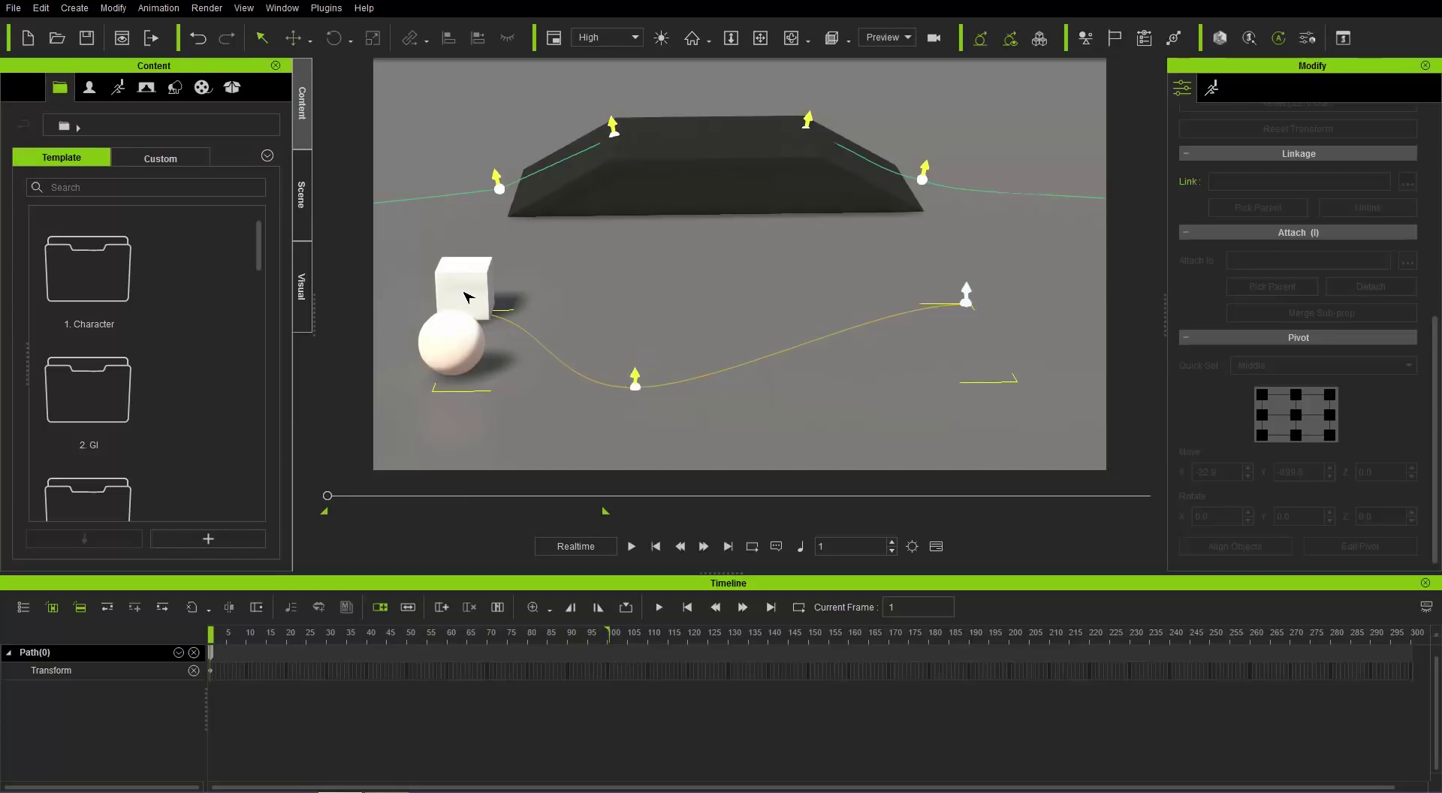
left_click(636, 387)
key("Delete")
left_click(470, 300)
key("Delete")
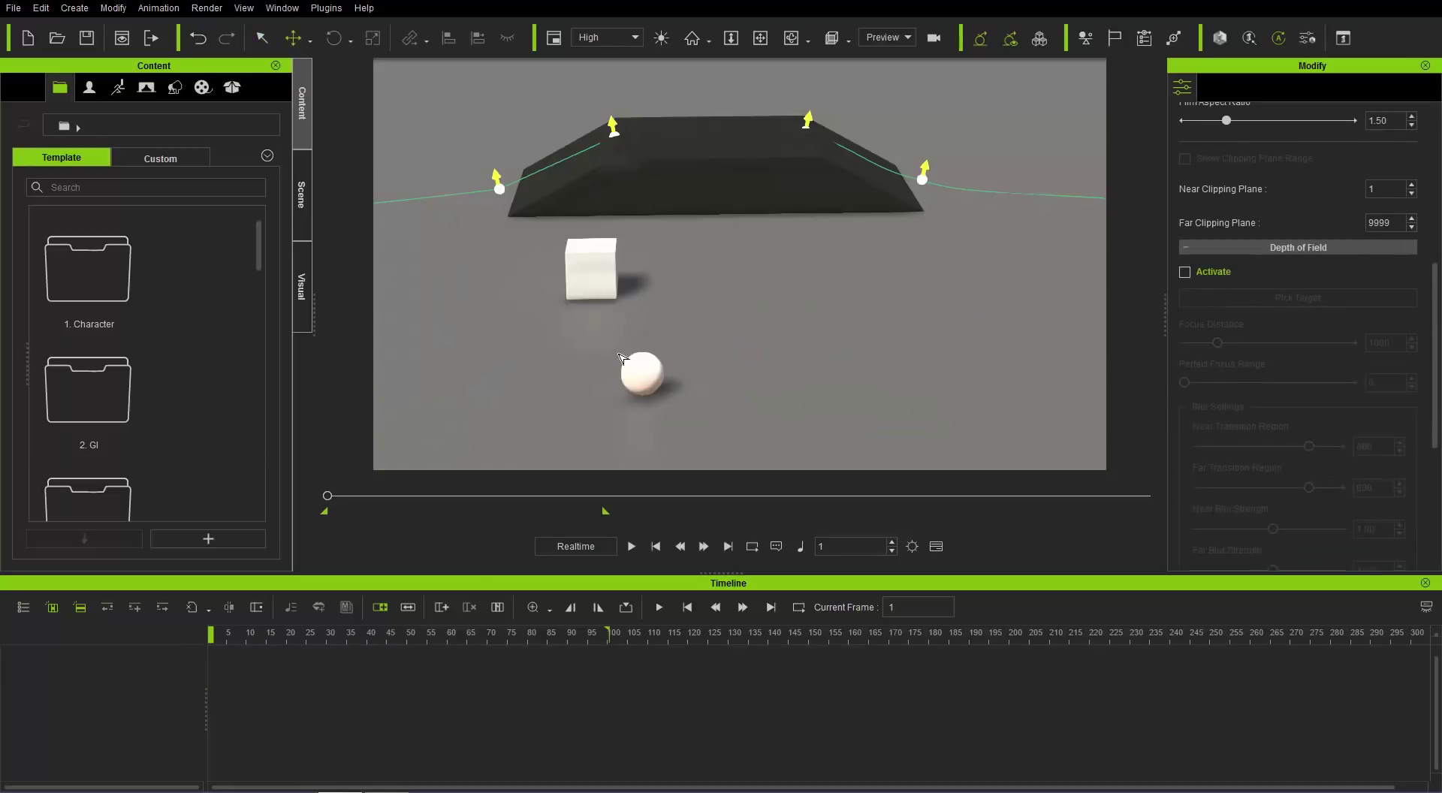
left_click(650, 374)
key("Delete")
left_click(597, 299)
key("Delete")
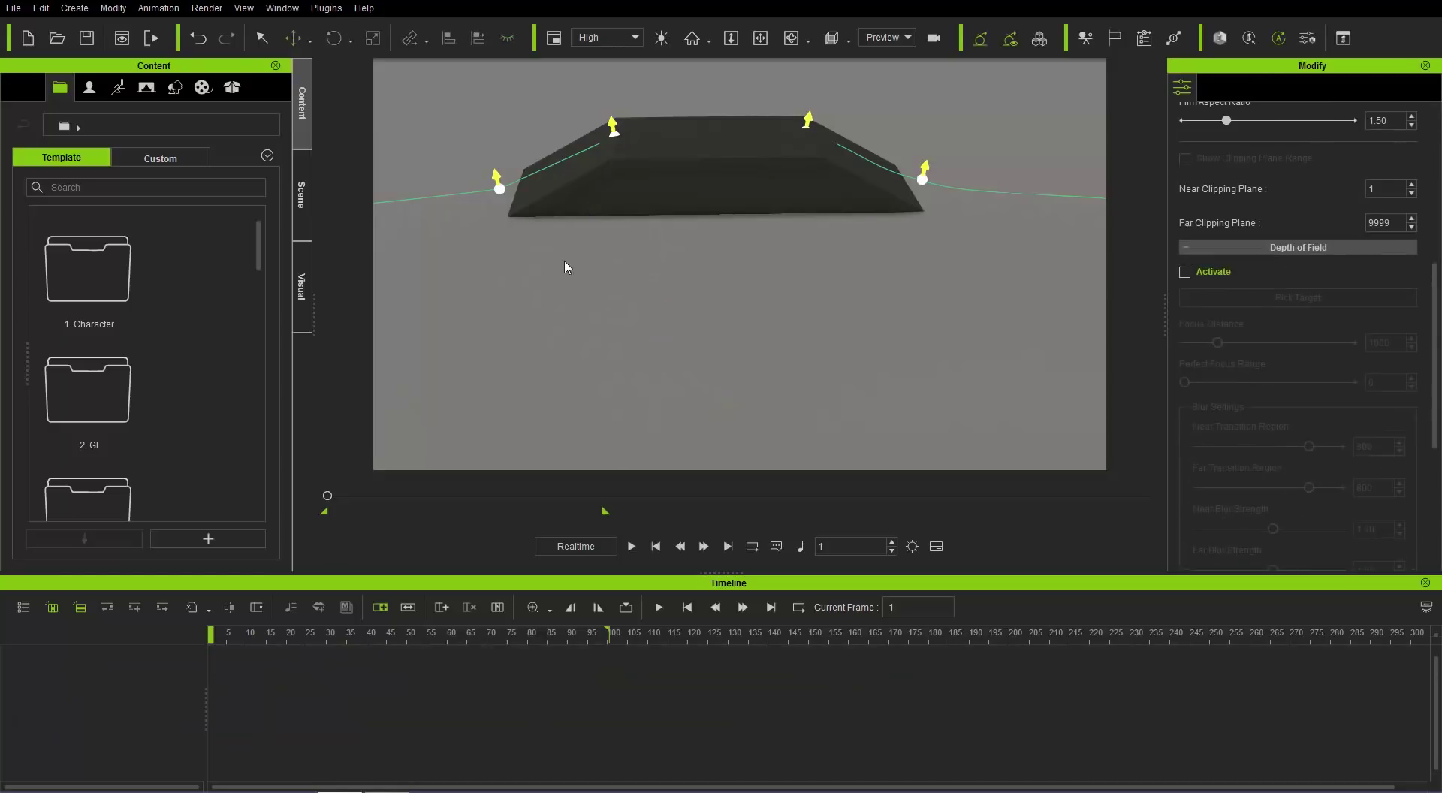
Step: Extend the playback range to the end of the timeline and scrub through the yellow truck's motion along its path
right_click_drag(719, 296, 568, 297)
middle_click_drag(569, 297, 631, 248)
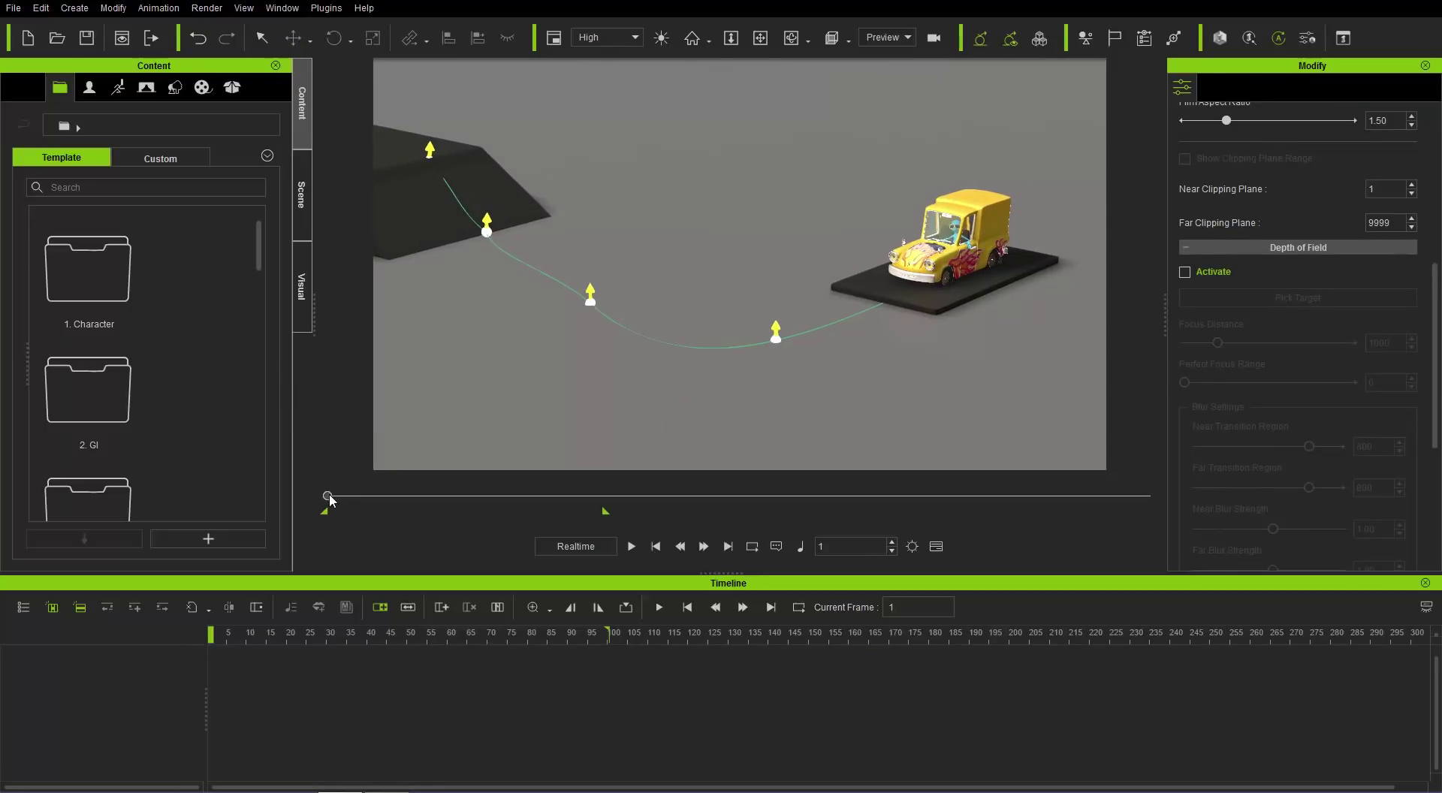
left_click_drag(329, 496, 1016, 512)
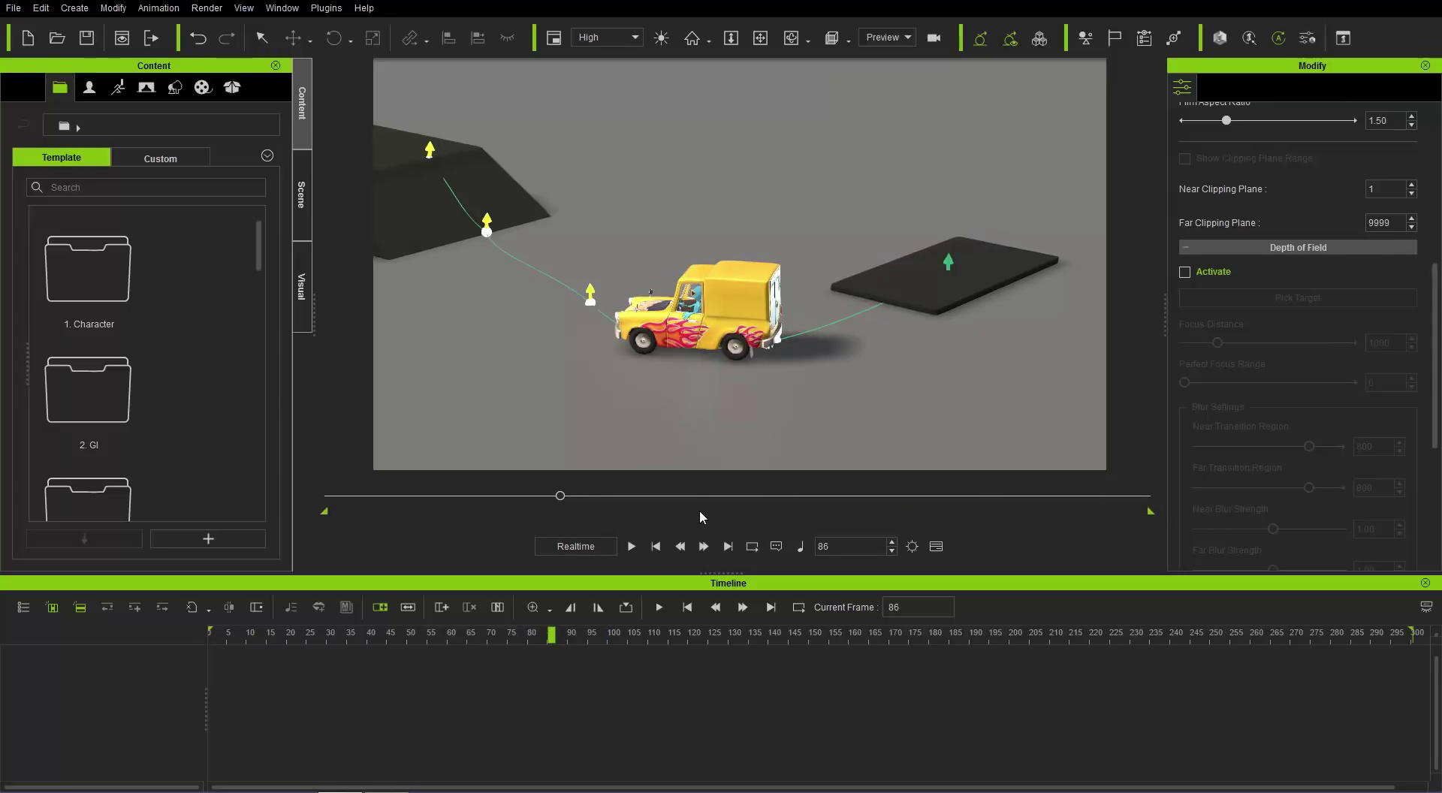
left_click_drag(501, 642, 488, 646)
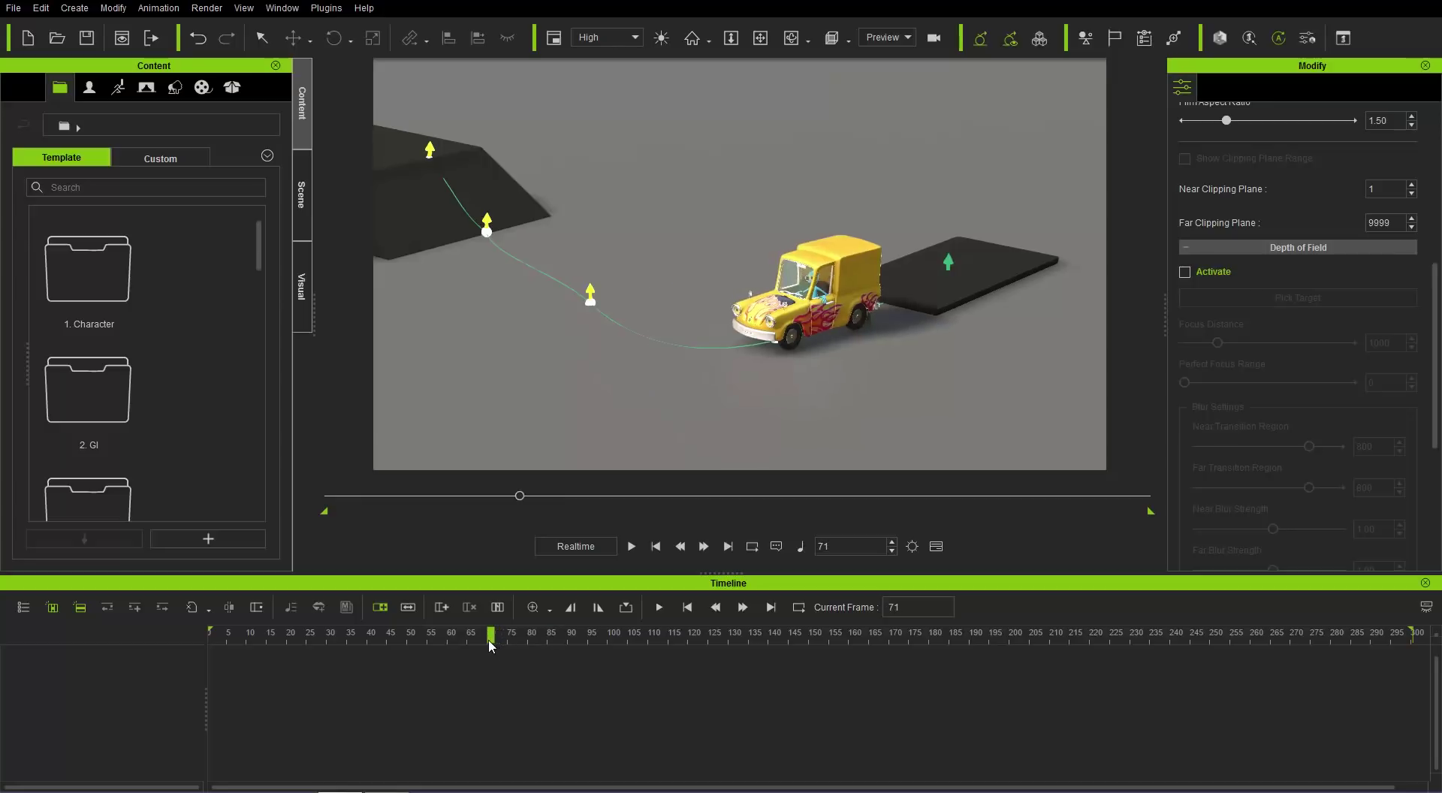
Step: Select the yellow truck and add a key to its Path Offsets track at frame 70
left_click(820, 317)
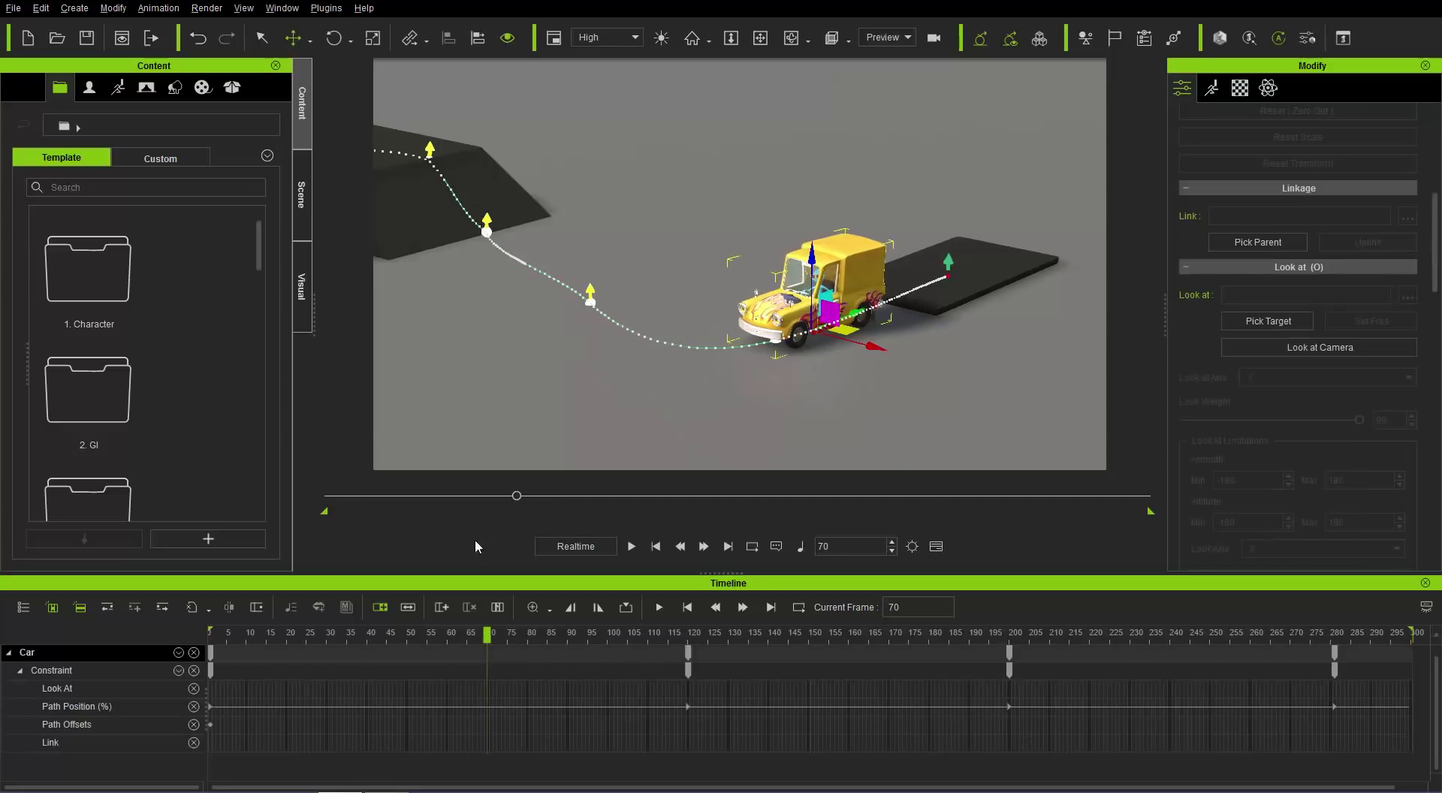
right_click_drag(848, 386, 721, 256)
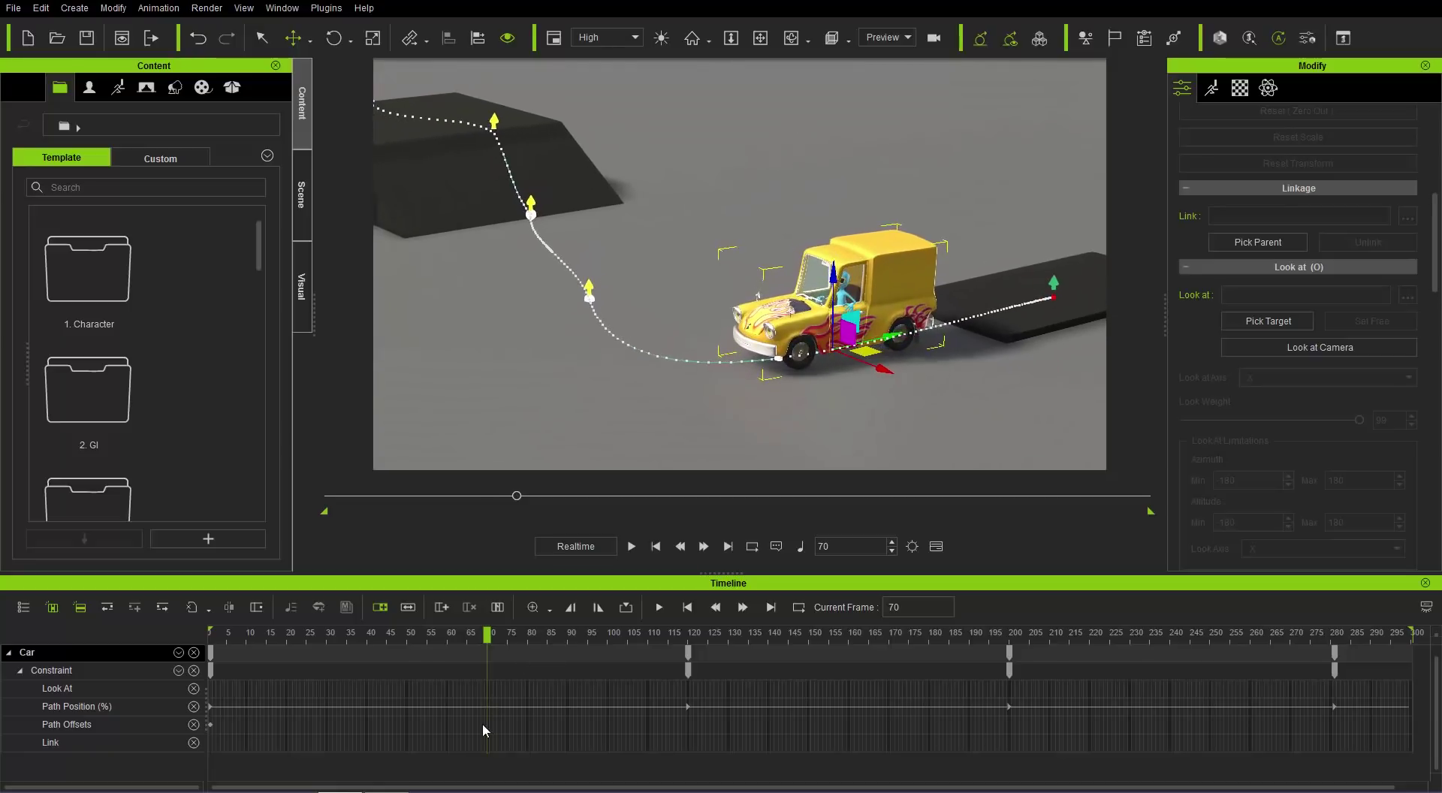
left_click_drag(488, 635, 487, 639)
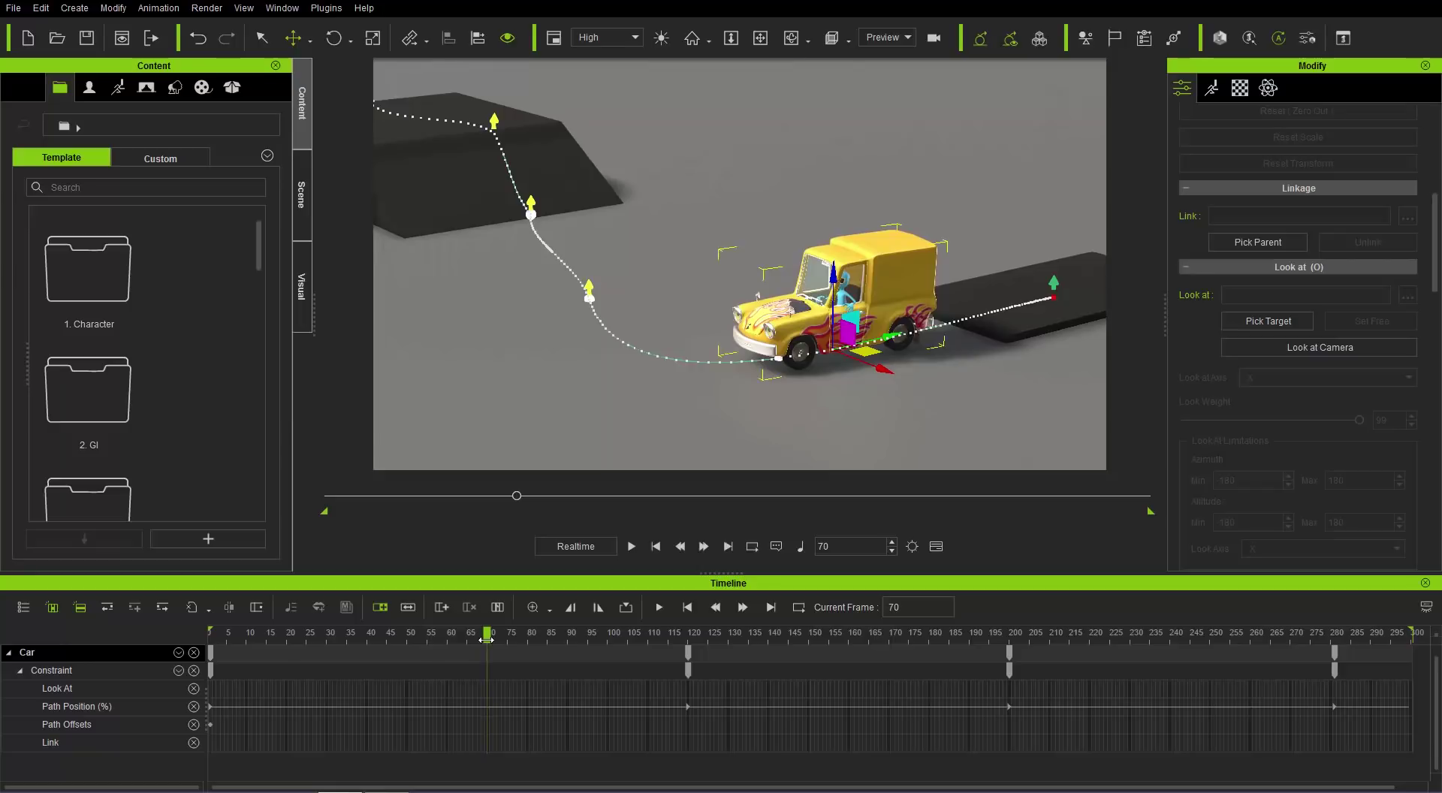
left_click(485, 727)
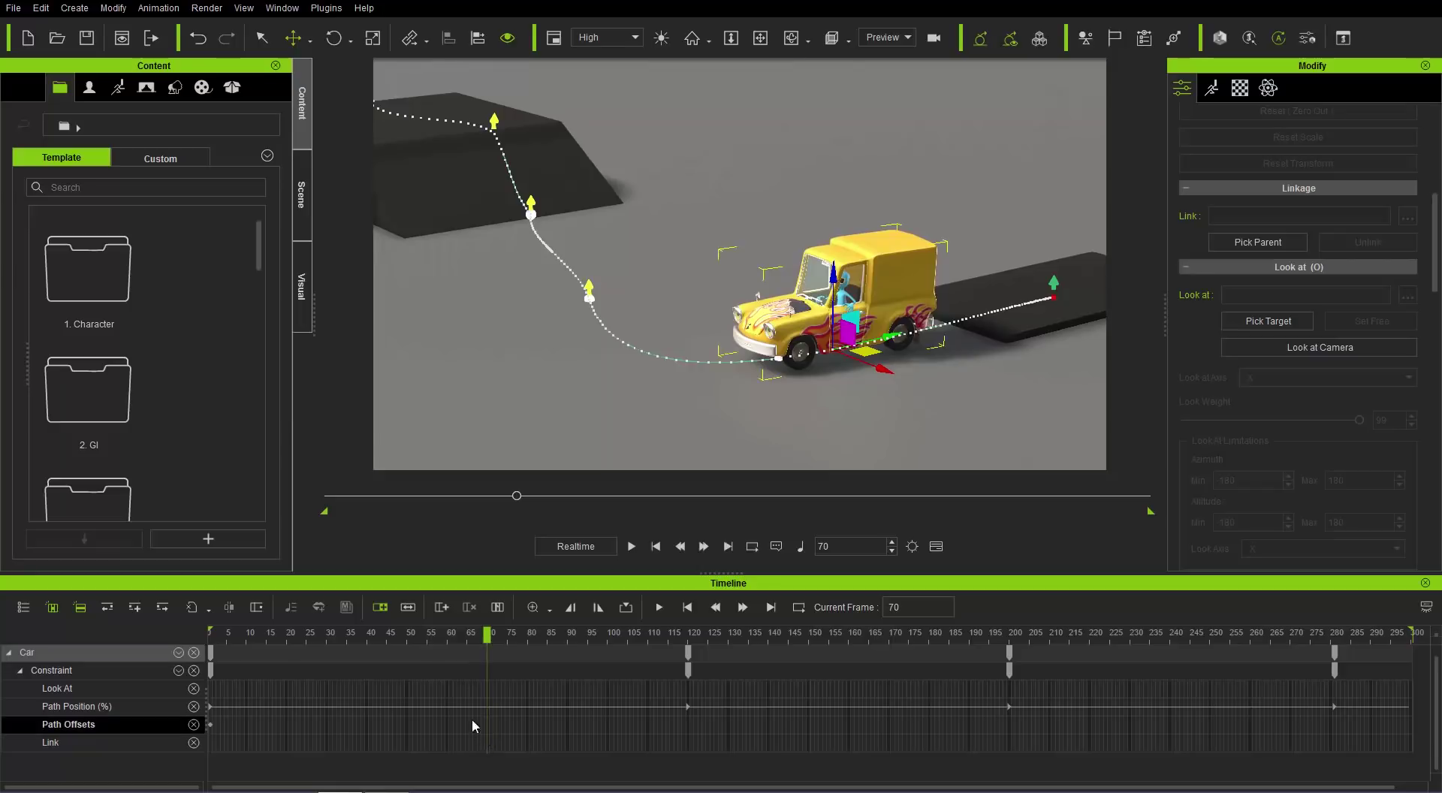
left_click(135, 607)
Step: Add a second Path Offsets key for the truck at frame 120, keeping zero move and rotate offsets
left_click_drag(527, 635, 690, 635)
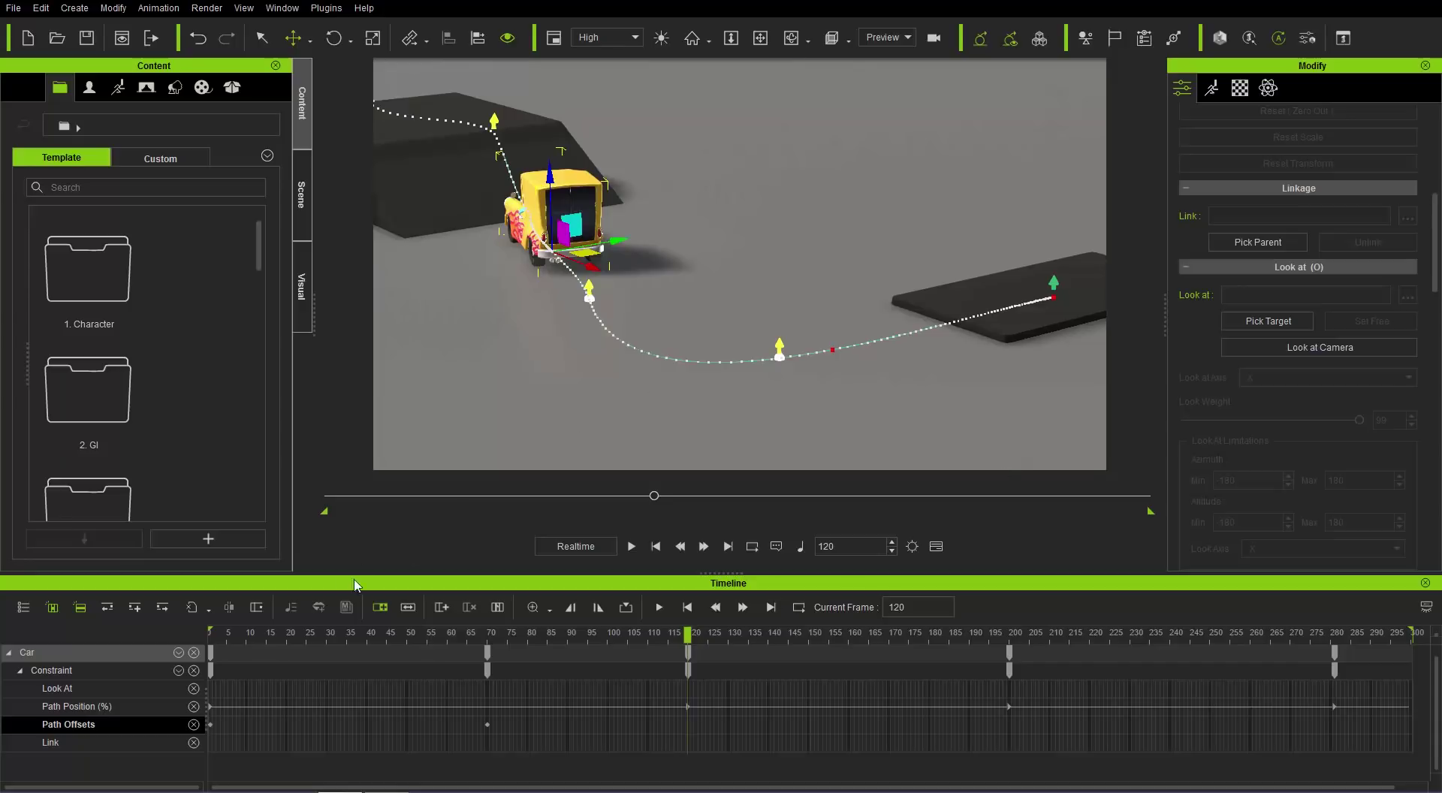
left_click_drag(1433, 263, 1433, 491)
scroll(1306, 422, "up", 4)
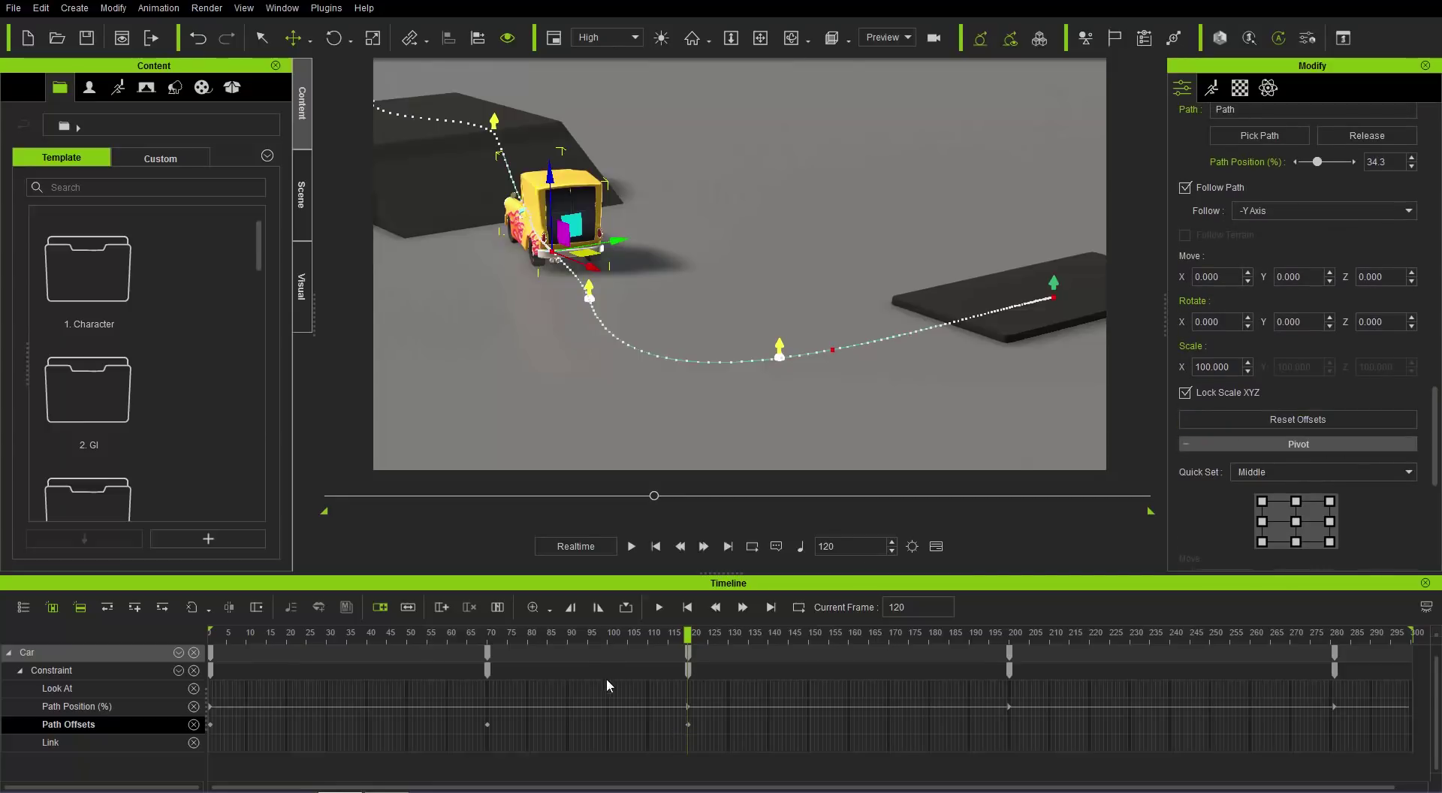
Step: At frame 85, rotate the truck's path offset into a tilted drift of about X -1.7, Y 17, Z -55.5
left_click_drag(596, 638, 588, 638)
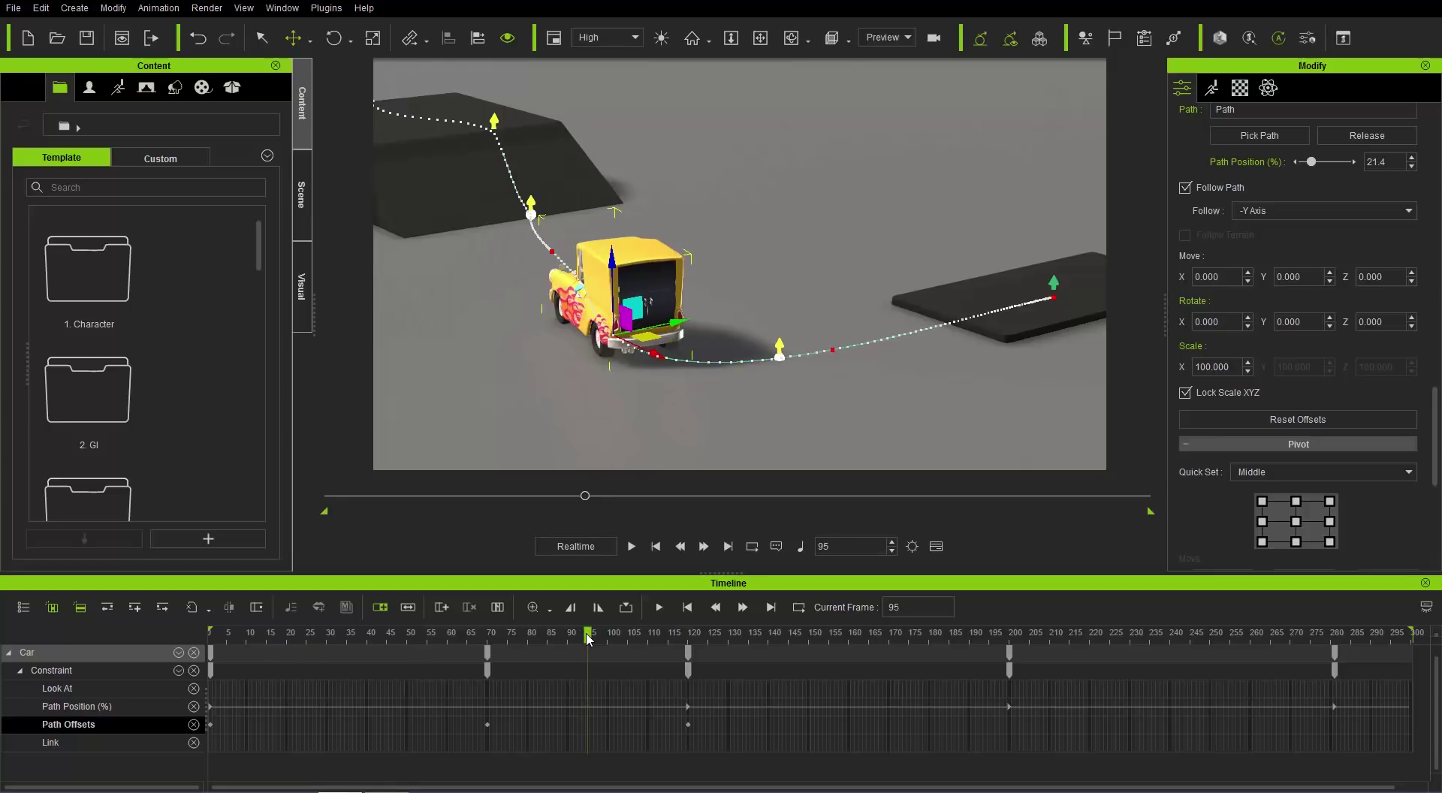
left_click_drag(588, 638, 551, 647)
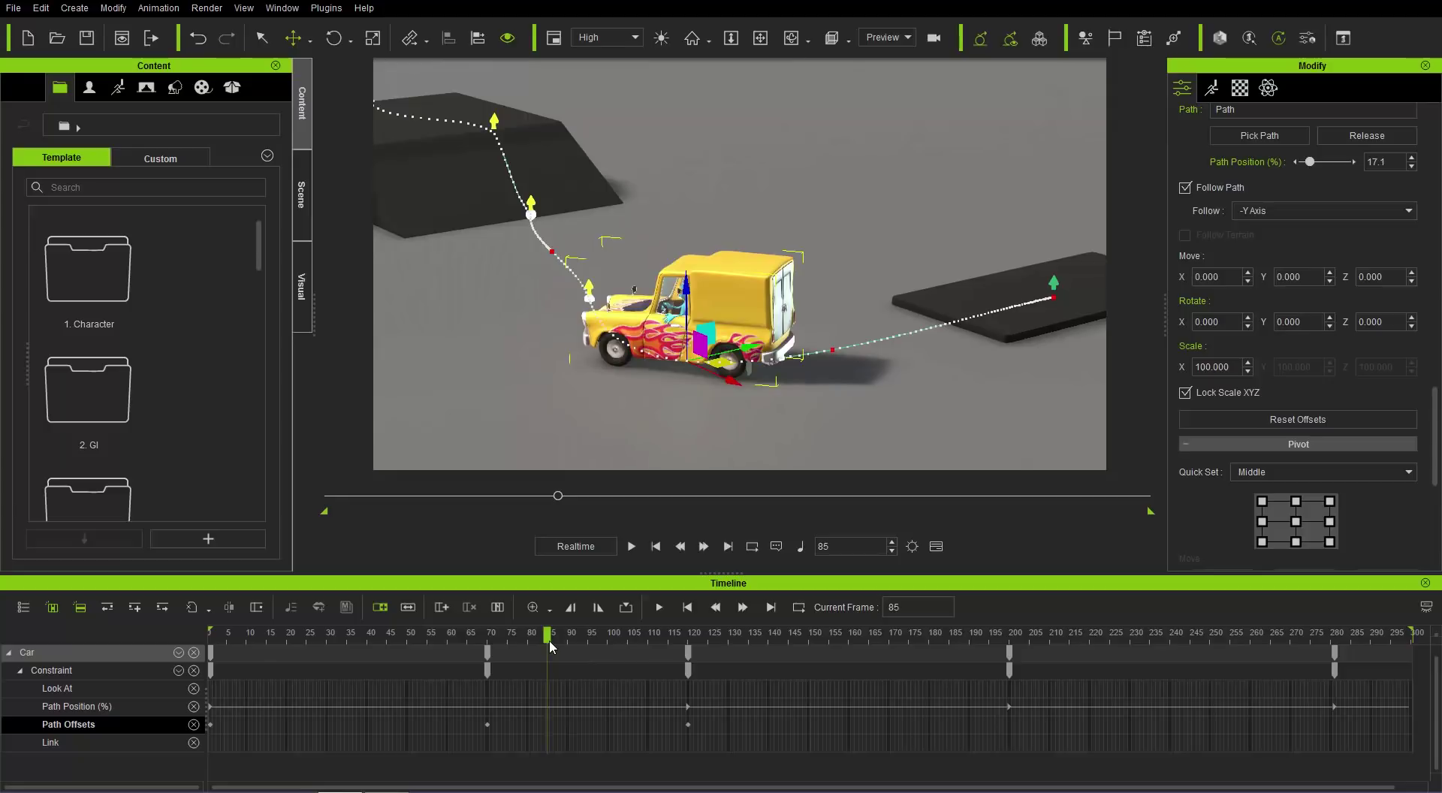
key("e")
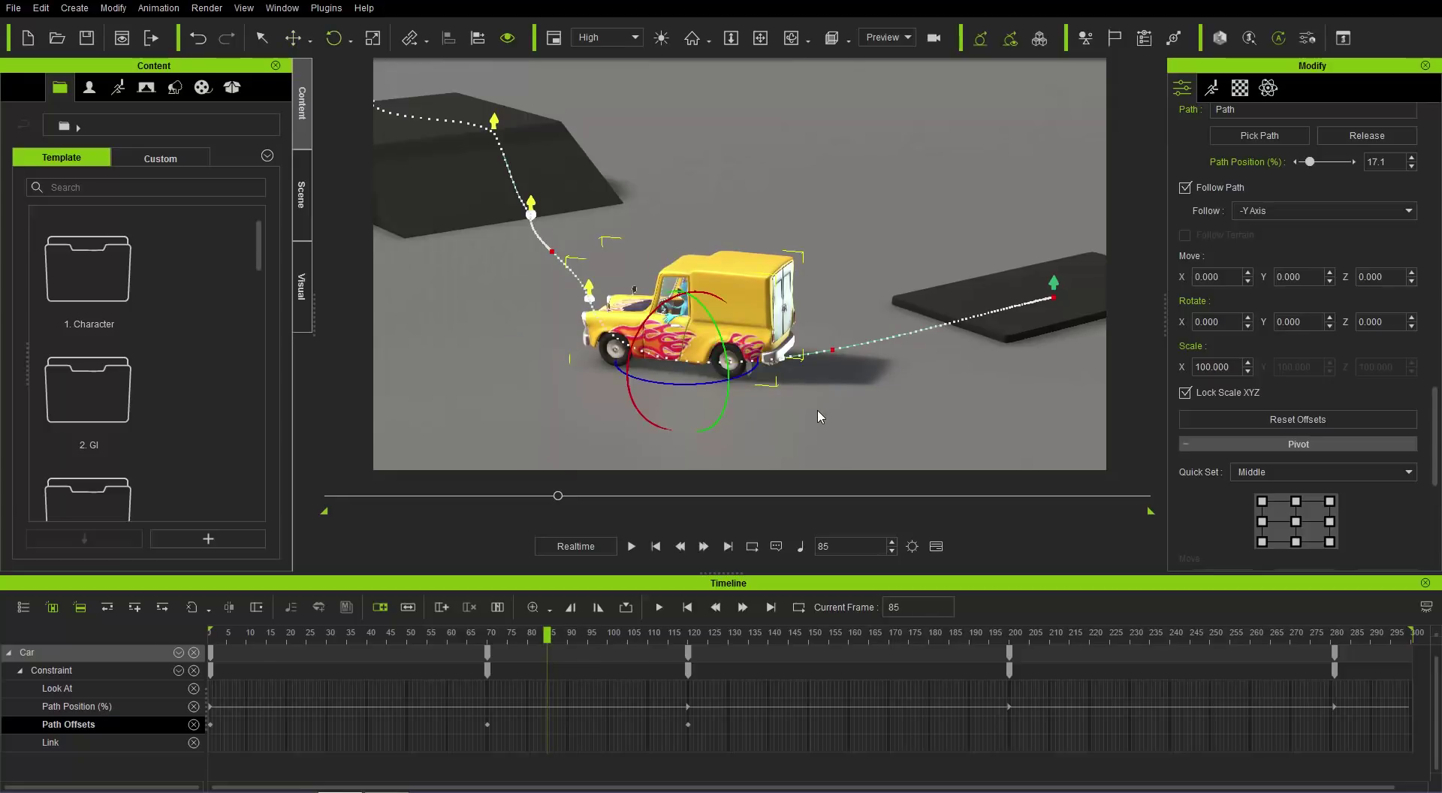
left_click_drag(707, 382, 678, 399)
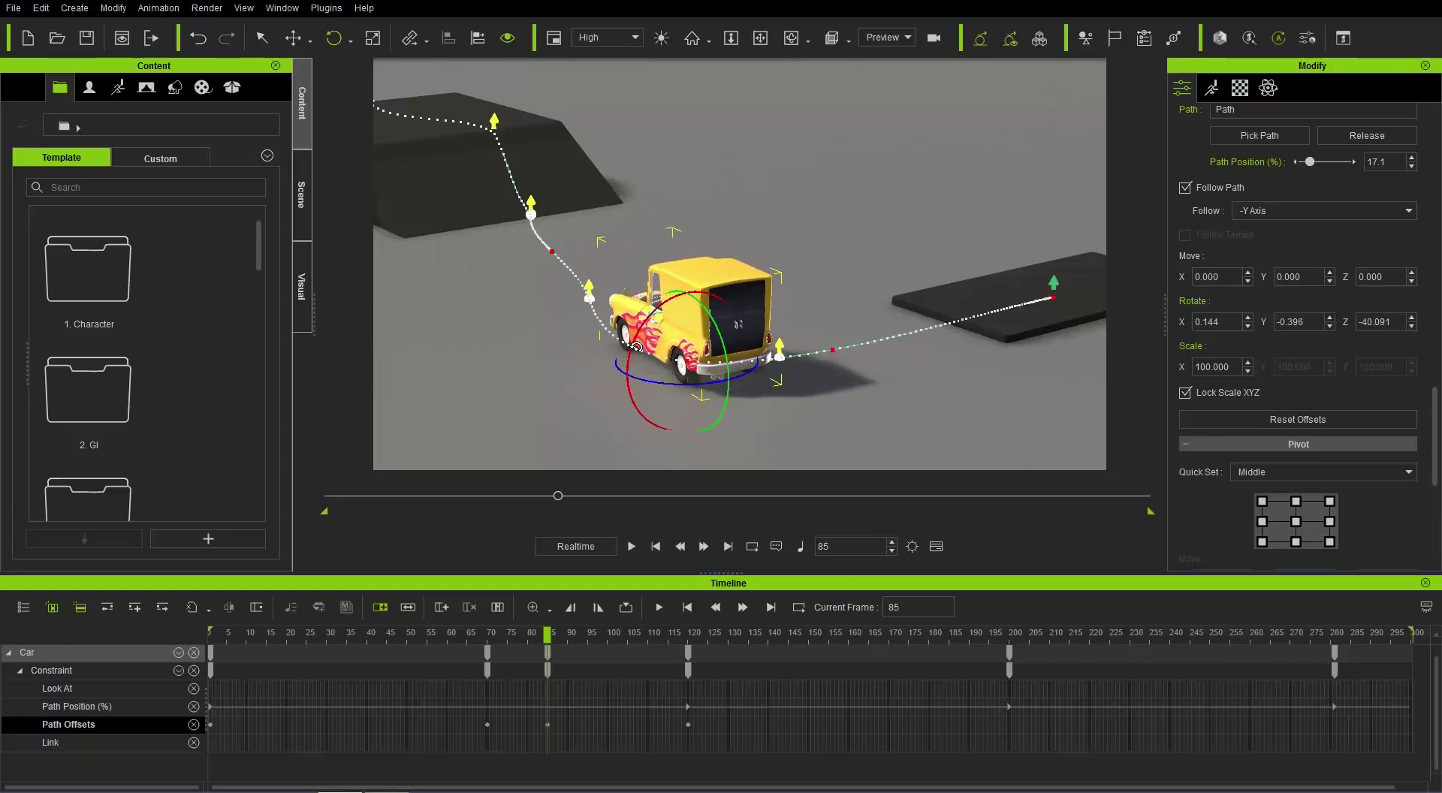
left_click_drag(639, 338, 679, 389)
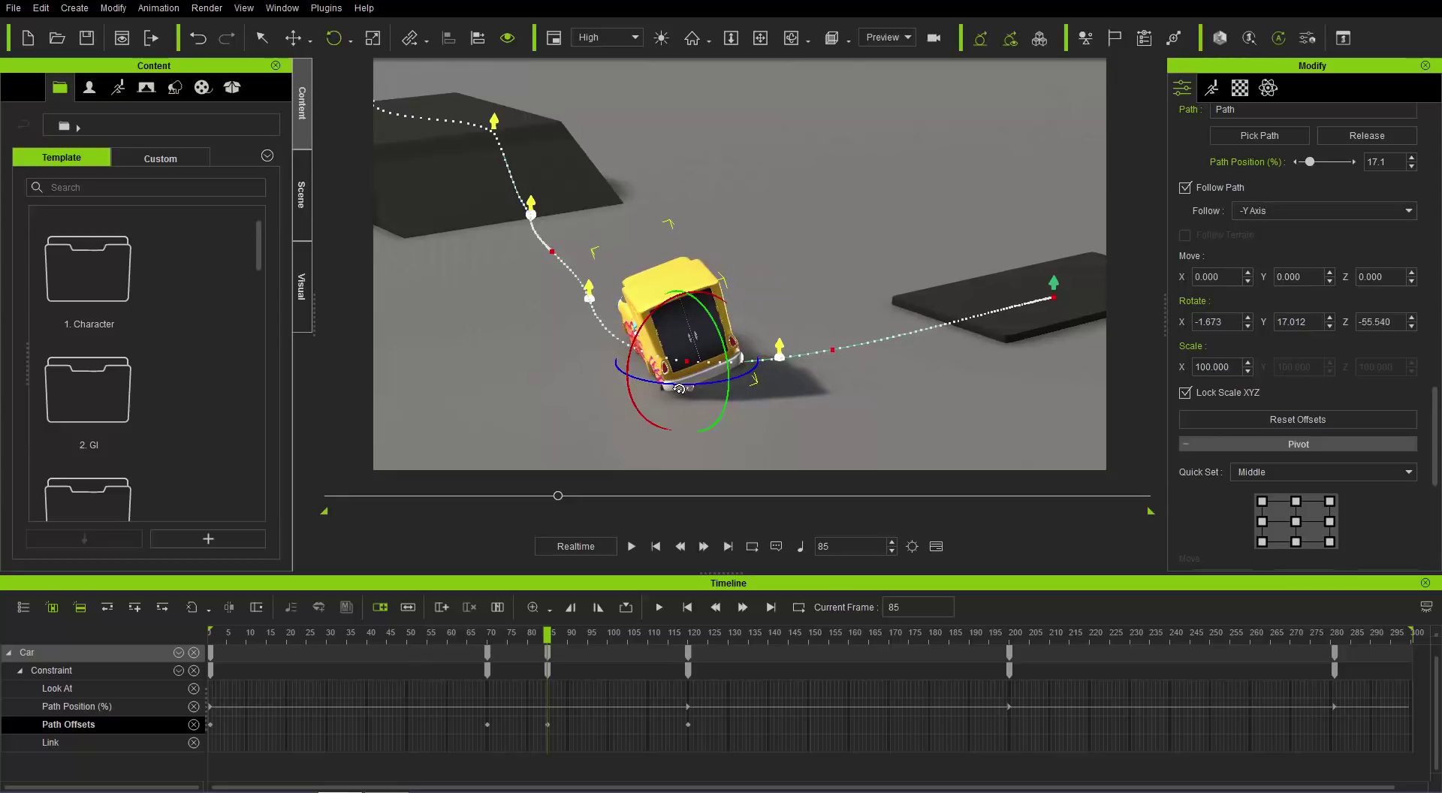
Step: Play back the truck's drift through the first curve twice, starting shortly before frame 70
right_click_drag(821, 350, 778, 341)
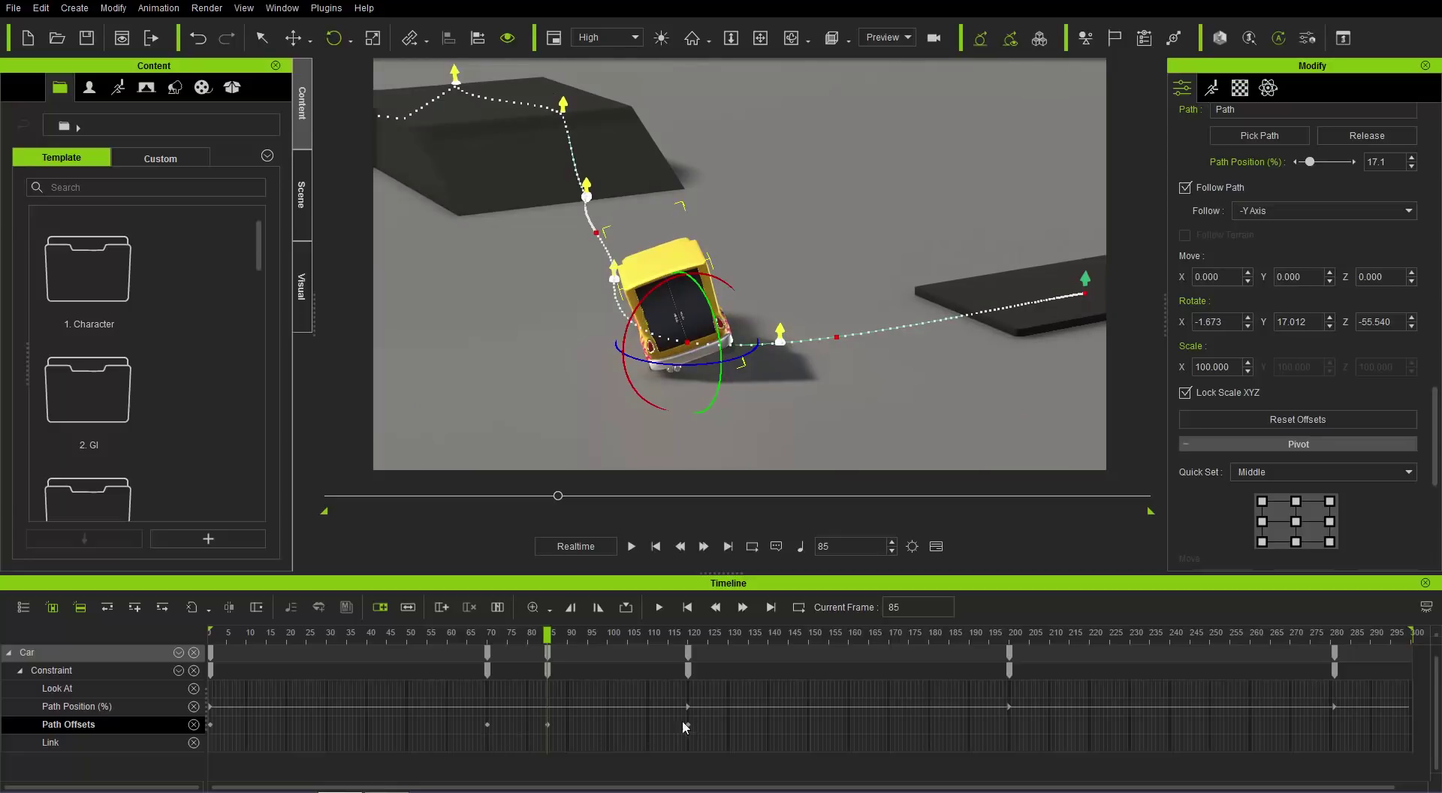
left_click_drag(524, 642, 472, 637)
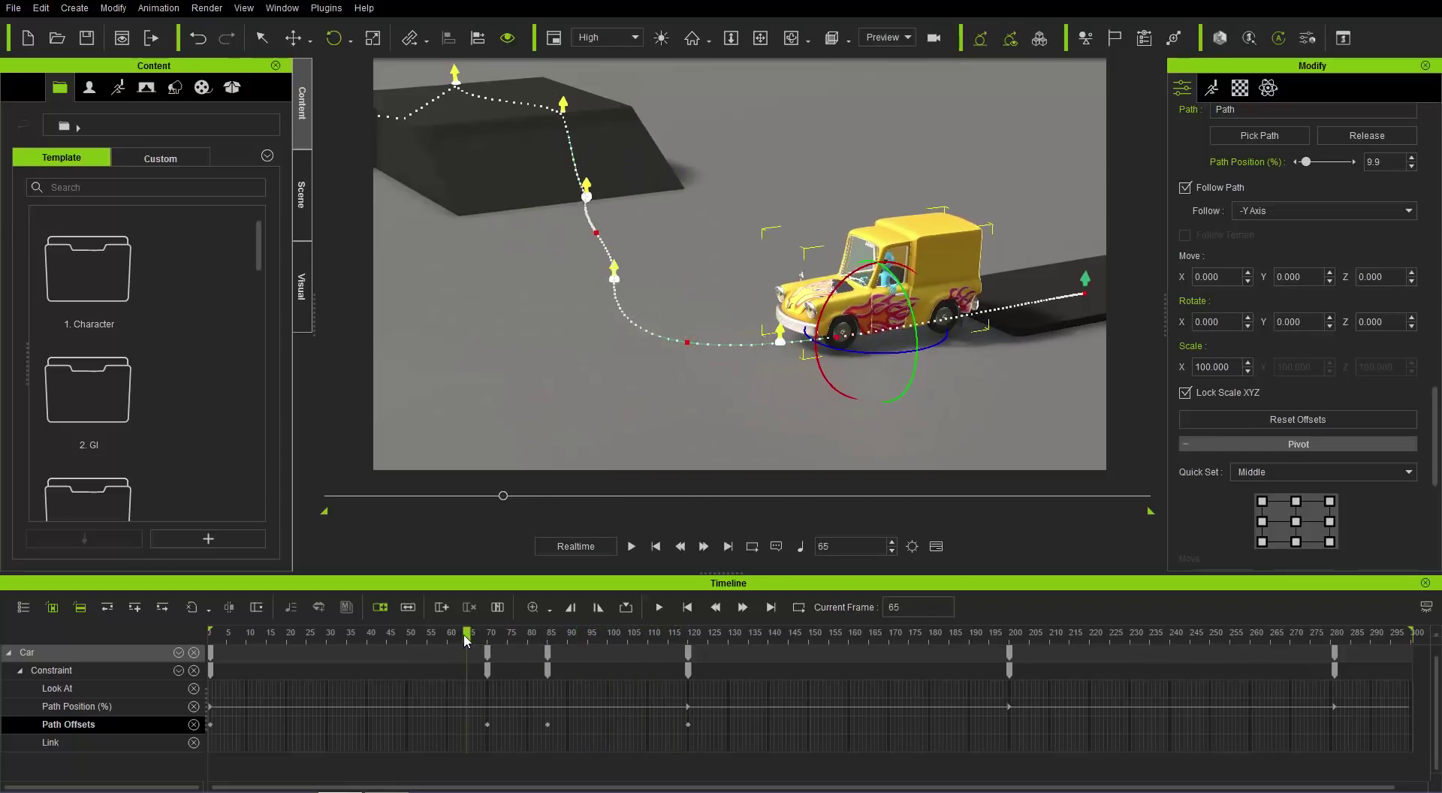
key("space")
key("space")
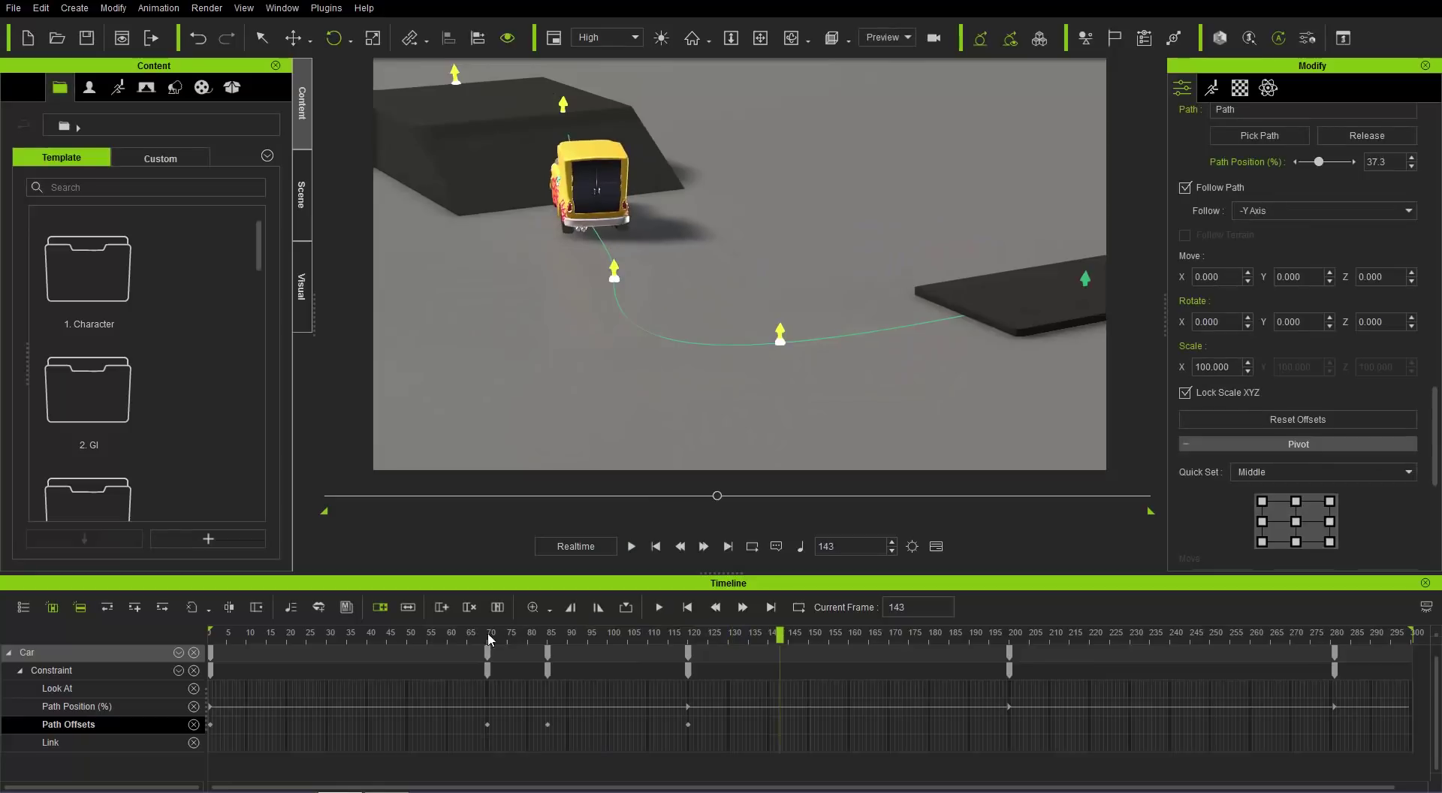
left_click(461, 638)
key("space")
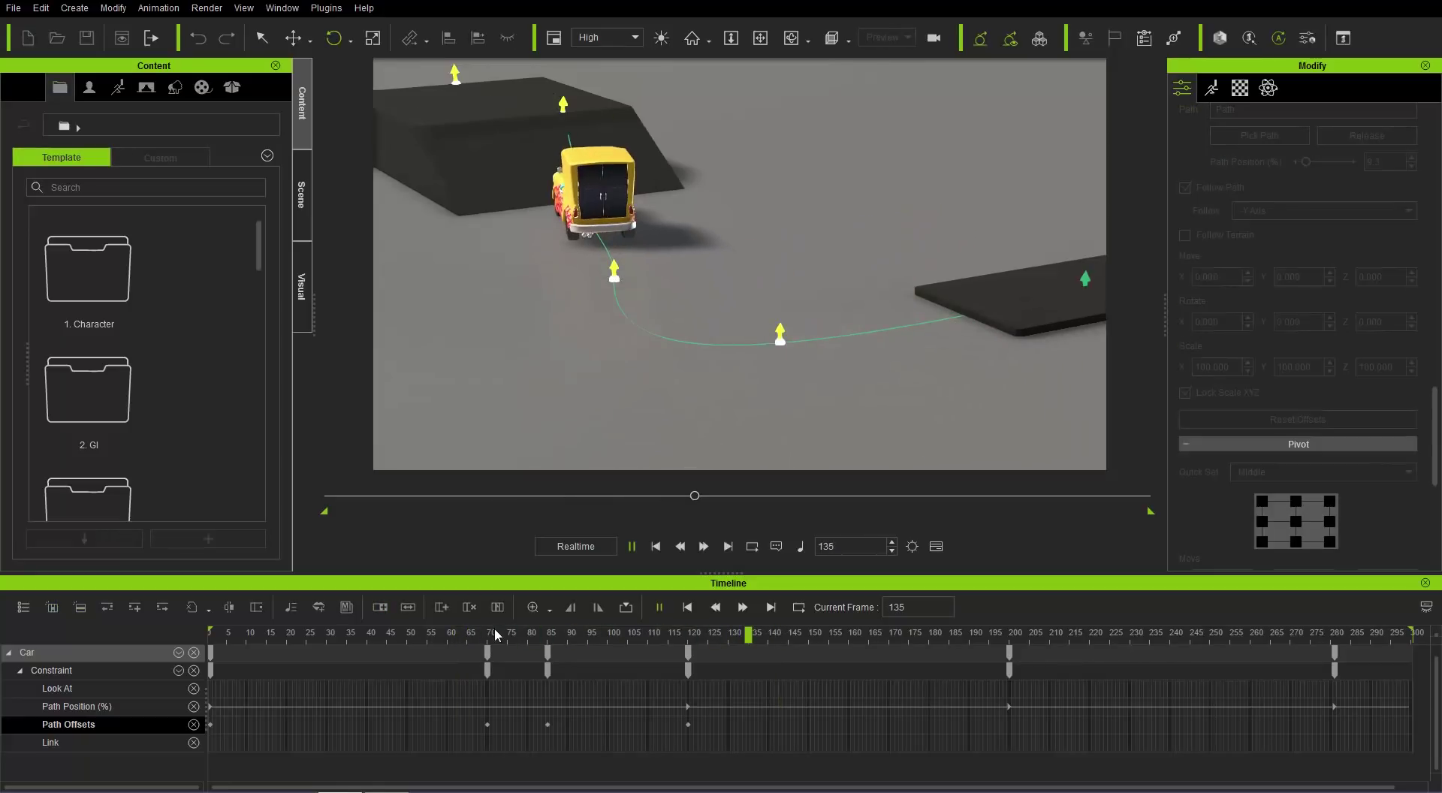
key("space")
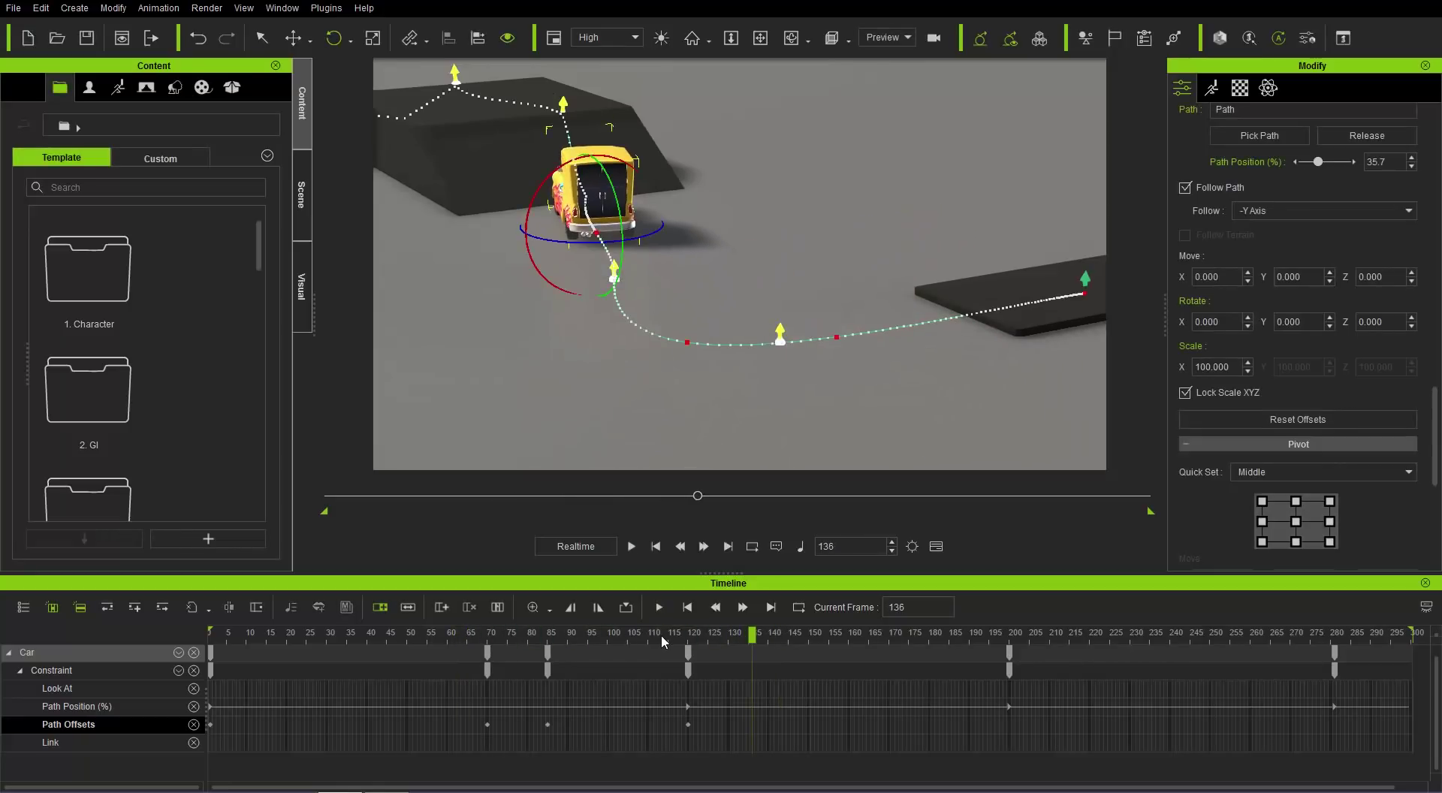
Step: At frame 200, reset the truck's path offsets to key a neutral pose past the ramp
left_click(1007, 642)
left_click_drag(1009, 640, 1007, 640)
left_click(1010, 641)
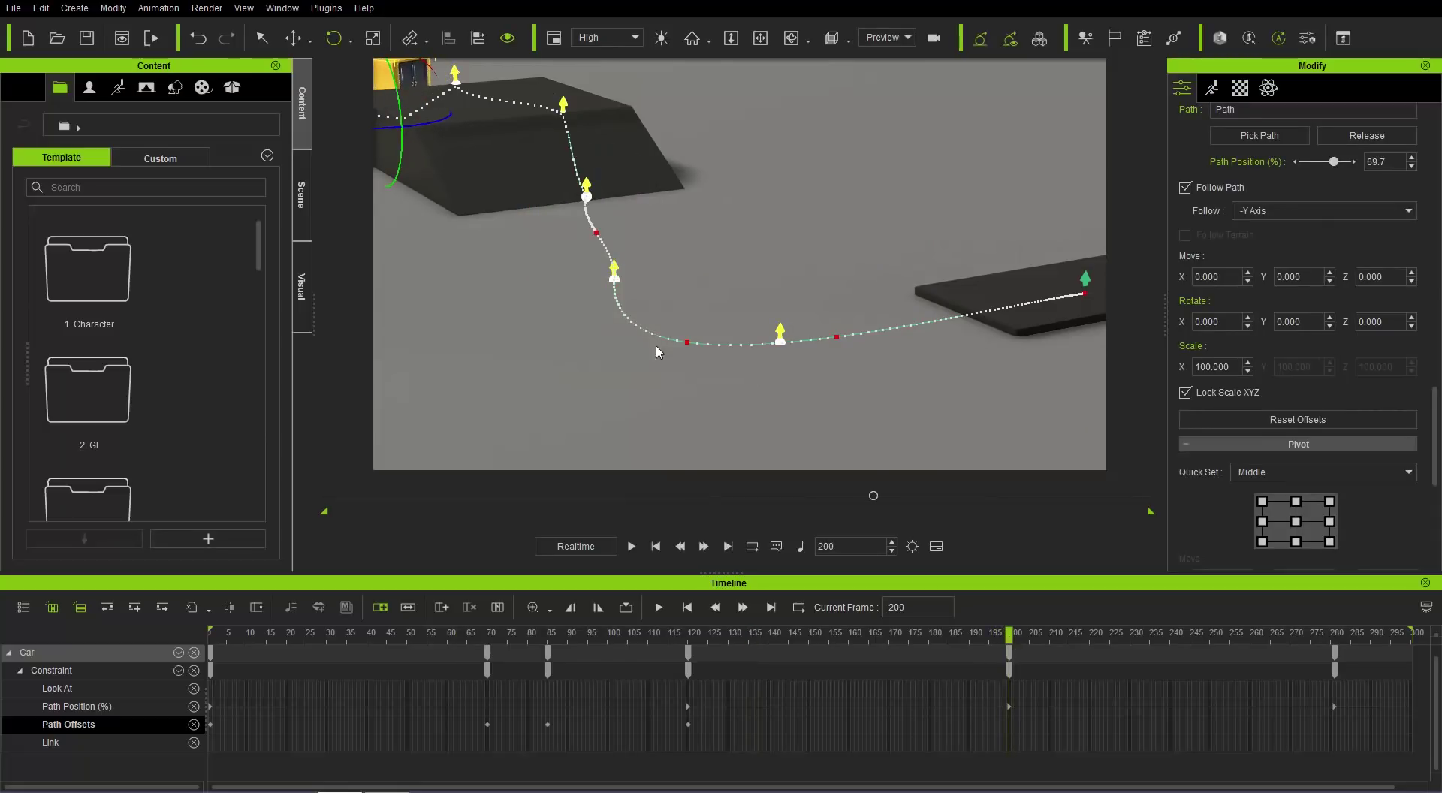
right_click_drag(589, 271, 705, 171)
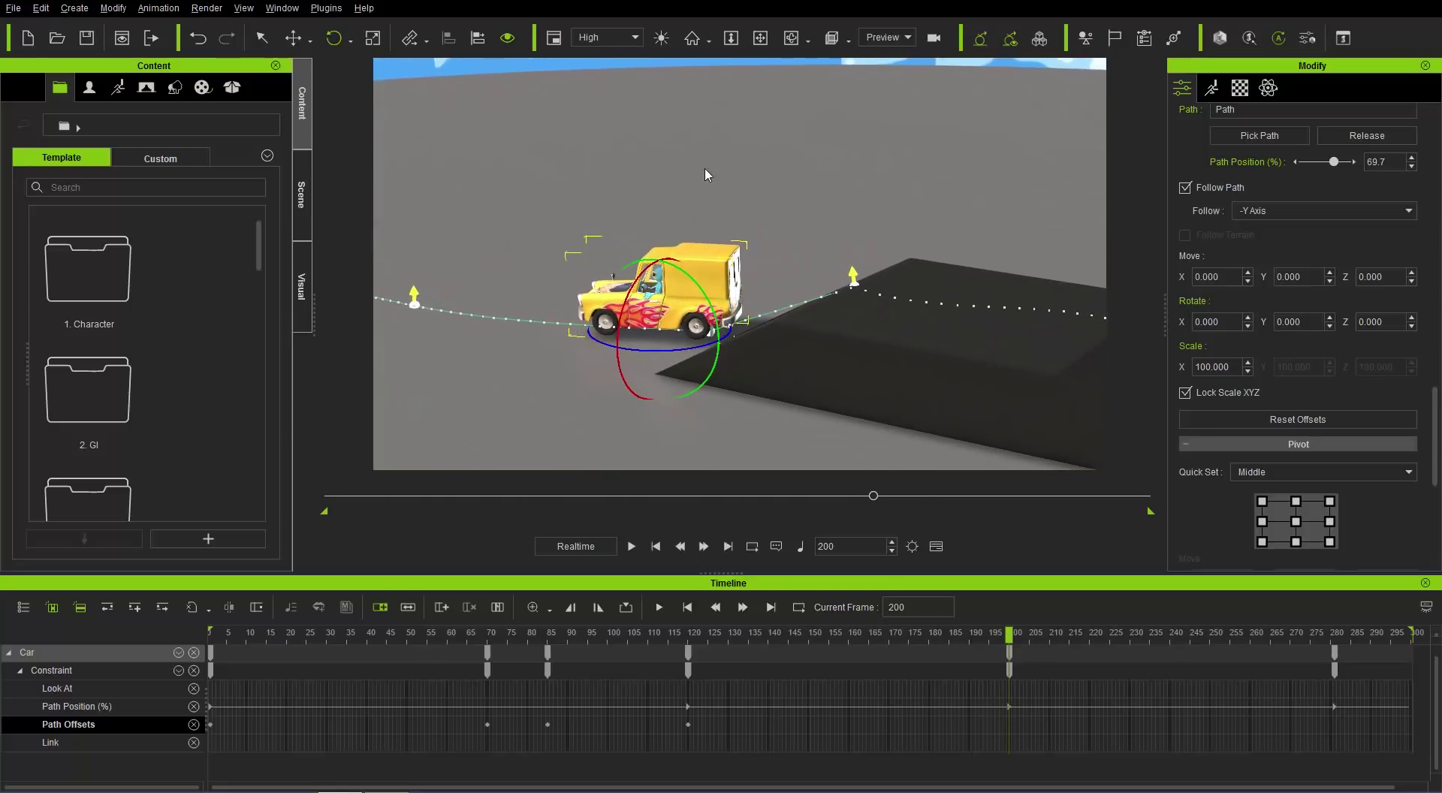
left_click(1286, 420)
Step: At frame 300, rotate the truck's path offset about -45 degrees in Z to align it with the end platform
right_click_drag(540, 282, 564, 246)
left_click_drag(1066, 632, 1409, 638)
left_click(1410, 638)
right_click_drag(650, 281, 588, 260)
mouse_move(582, 259)
left_mouse_down()
mouse_move(605, 254)
mouse_move(557, 270)
left_mouse_up()
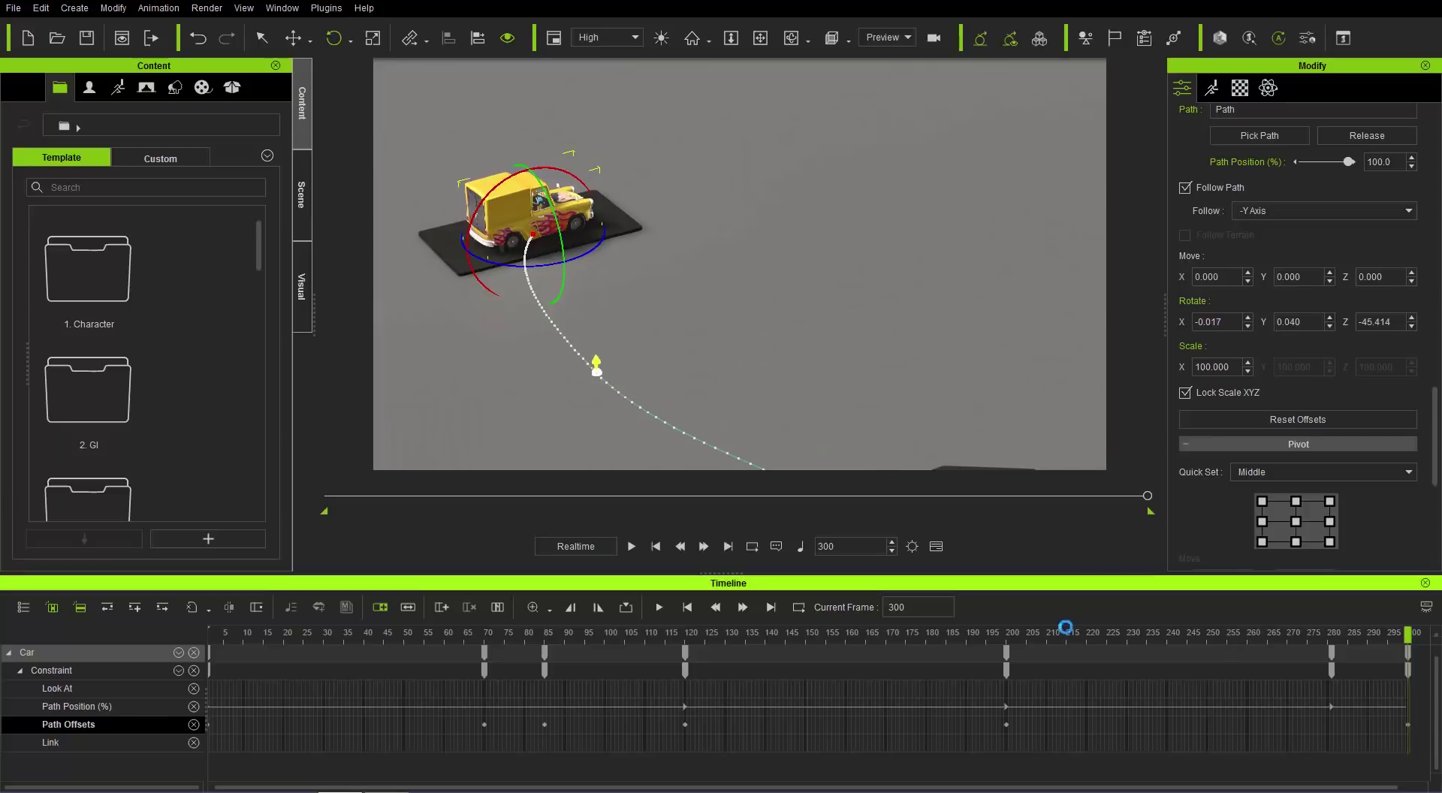
Step: Move the truck's last Path Offsets key from frame 300 to frame 281 and play the result
left_click(1062, 634)
left_click_drag(1065, 634, 1373, 624)
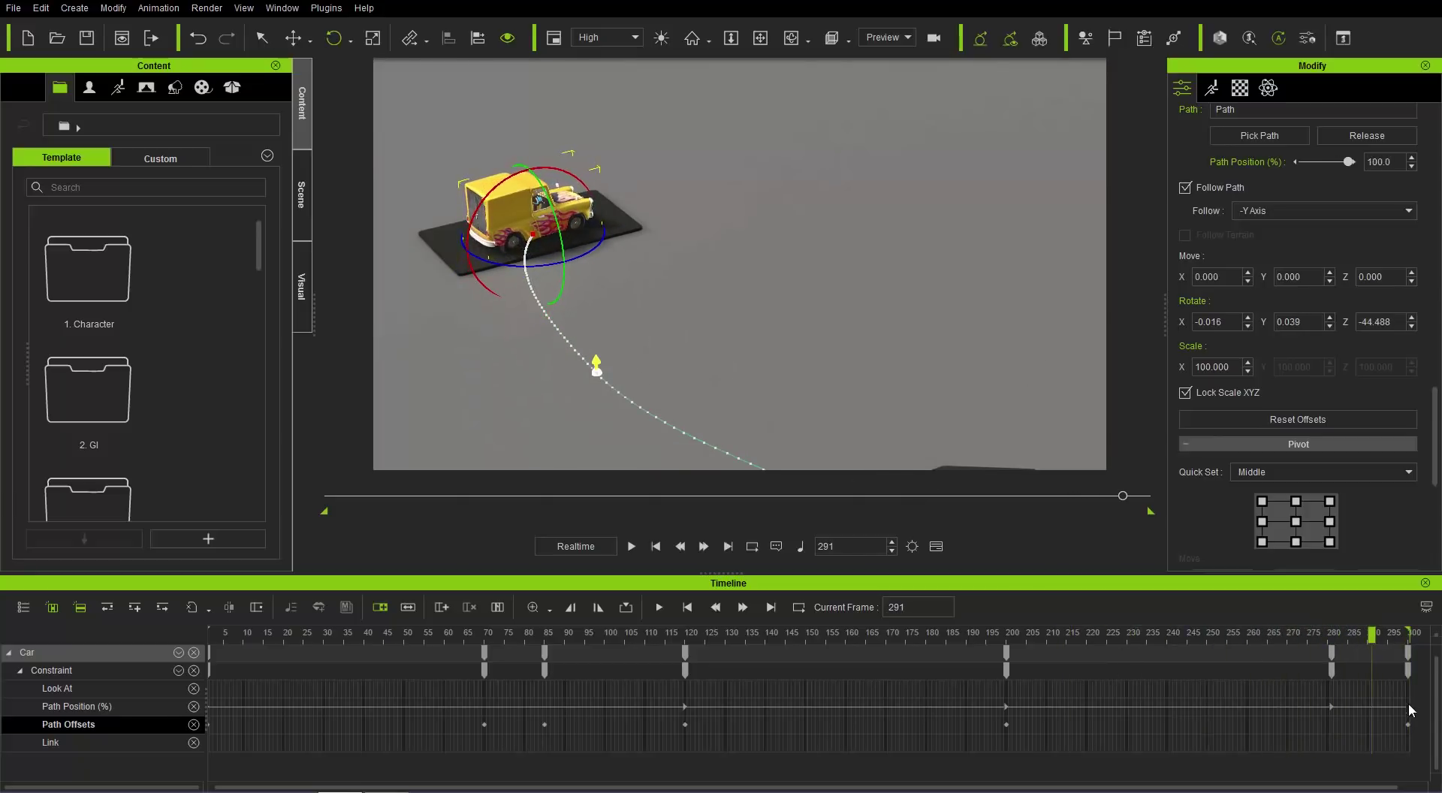
left_click_drag(1409, 723, 1332, 723)
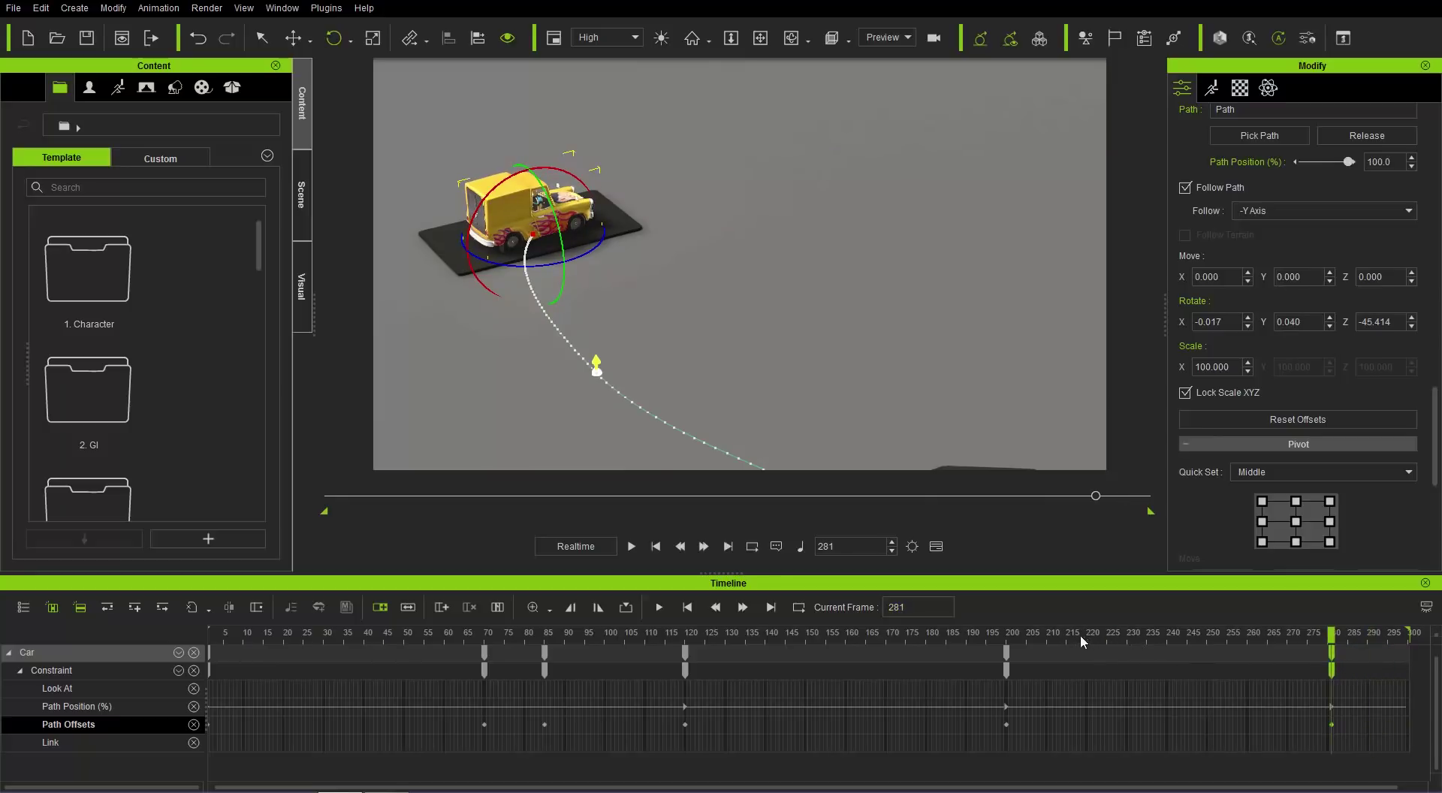
key("space")
Step: At frame 261, rotate the truck's path offset into a tilt of about X 4.3, Y 12.3, Z -38.3
left_click_drag(1290, 634, 1250, 636)
right_click_drag(649, 258, 542, 255)
mouse_move(631, 225)
left_mouse_down()
mouse_move(659, 239)
mouse_move(647, 231)
left_mouse_up()
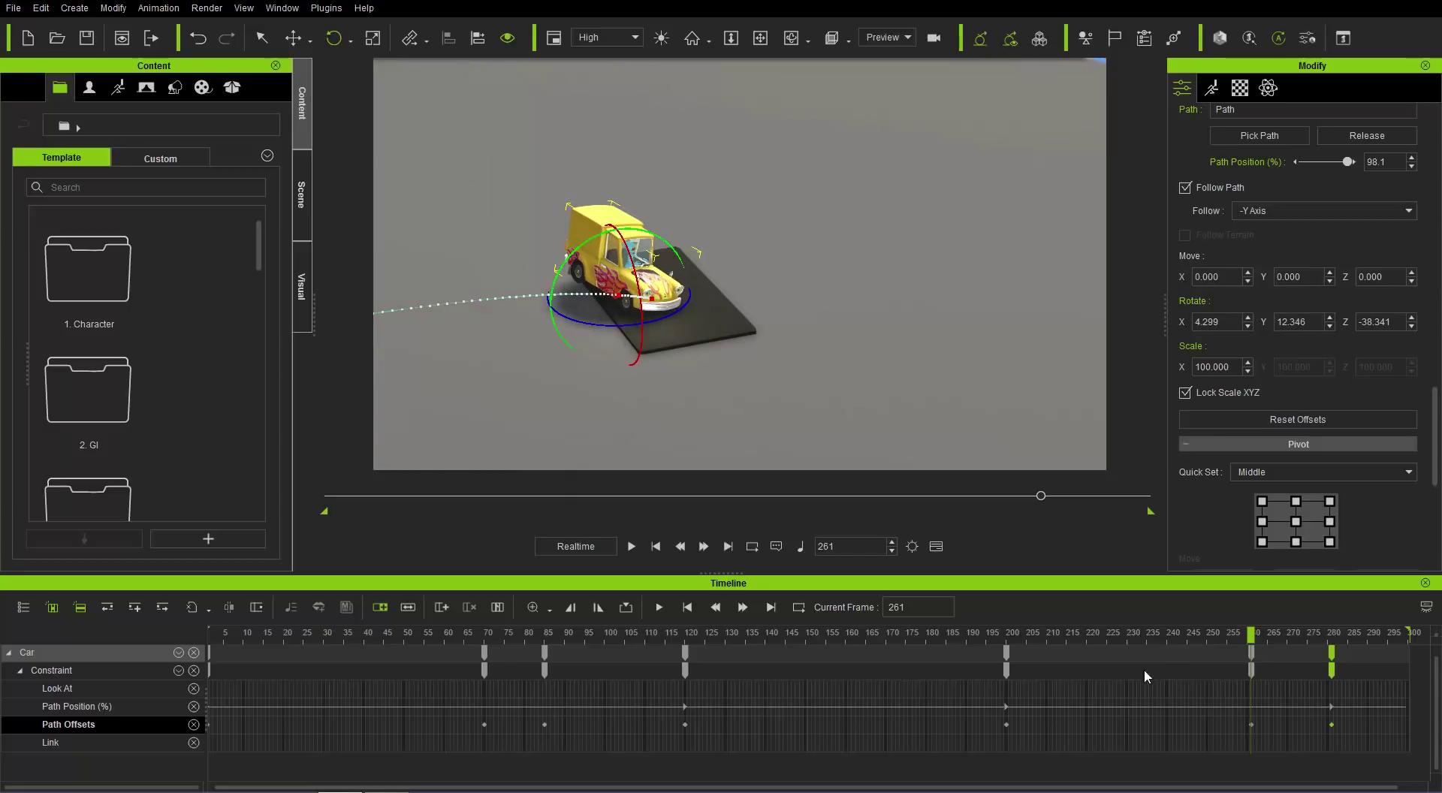
Step: Apply the Accelerate transition curve preset to the Path Offsets key at frame 281
left_click_drag(1082, 642, 1333, 629)
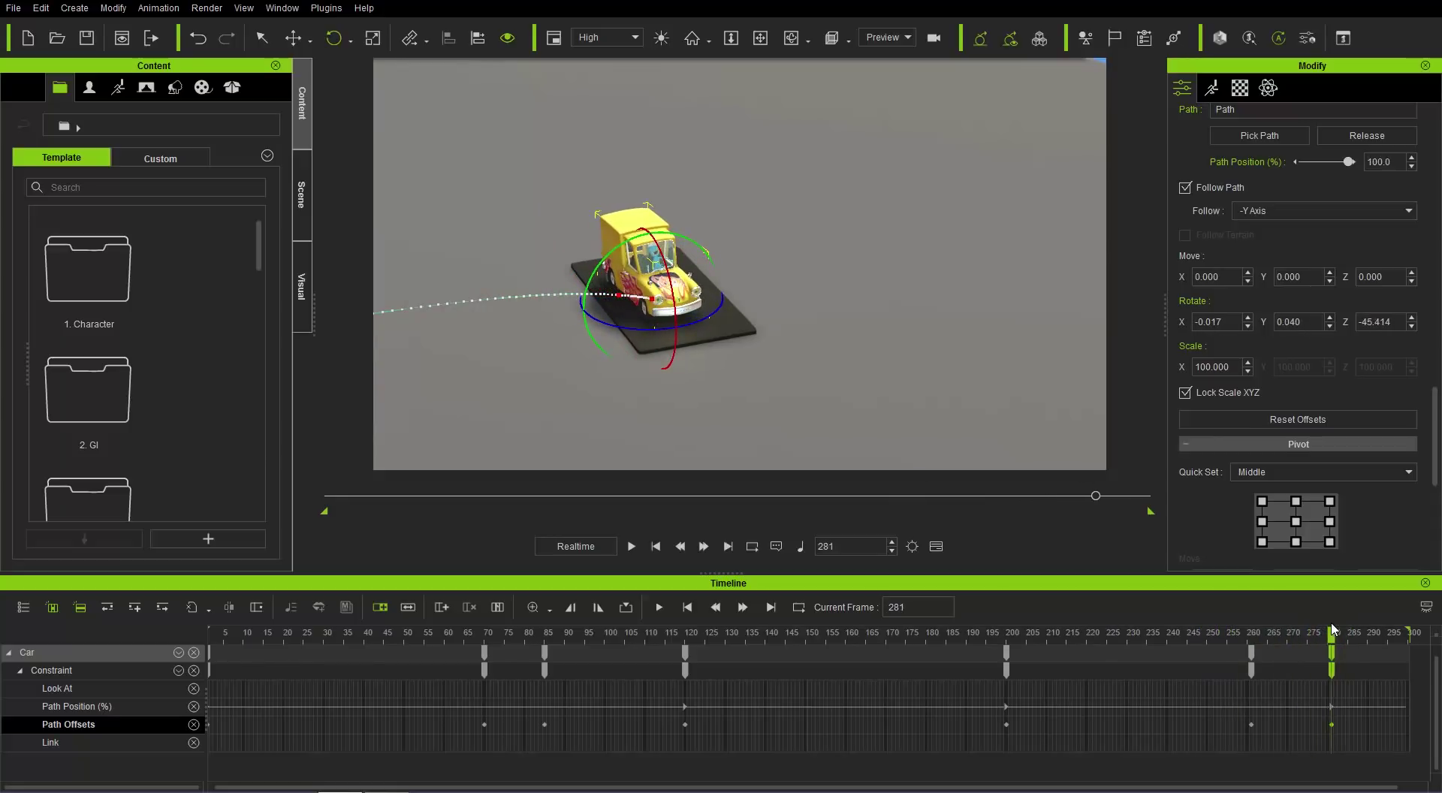
left_click(1251, 724)
left_click(1330, 724)
right_click(1329, 723)
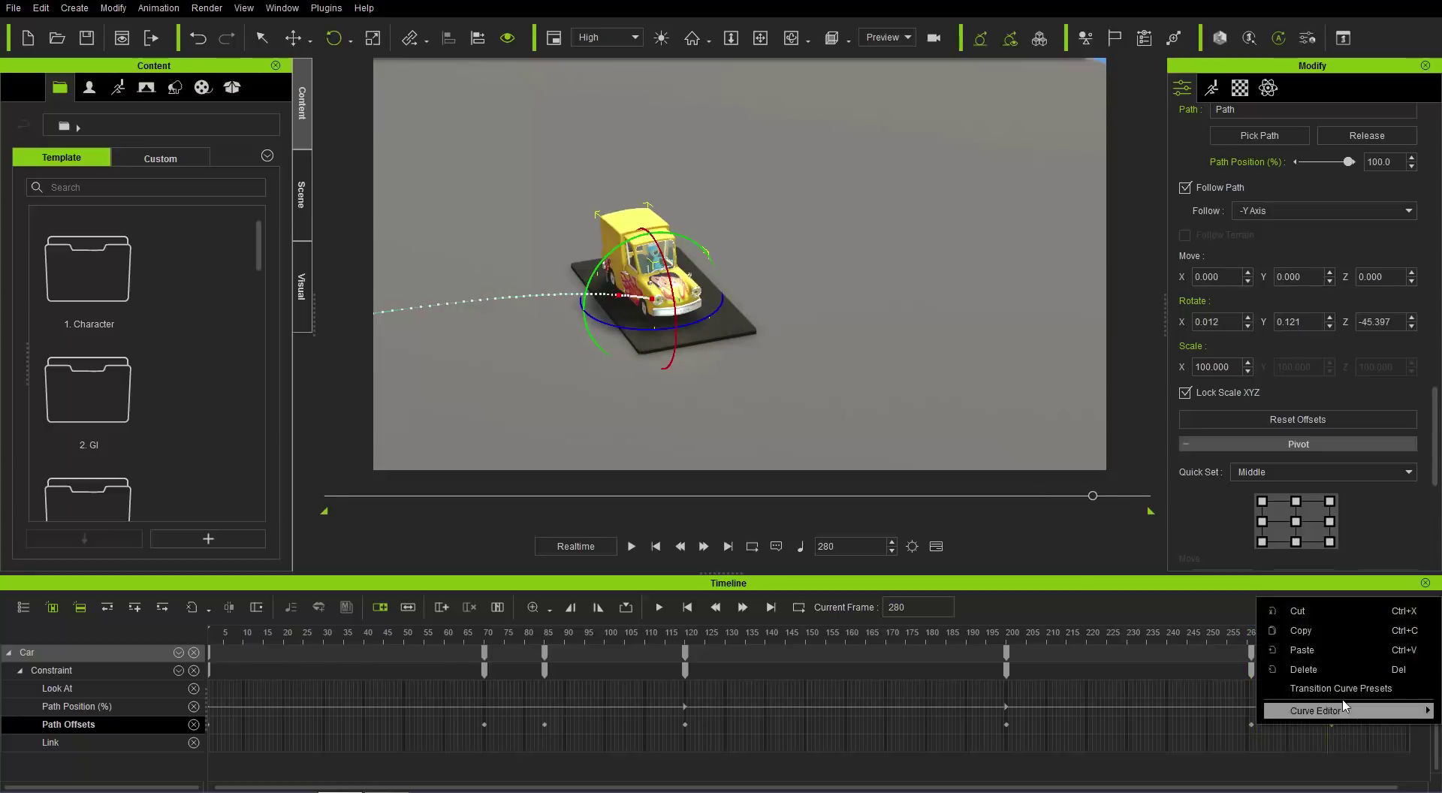
left_click(1341, 688)
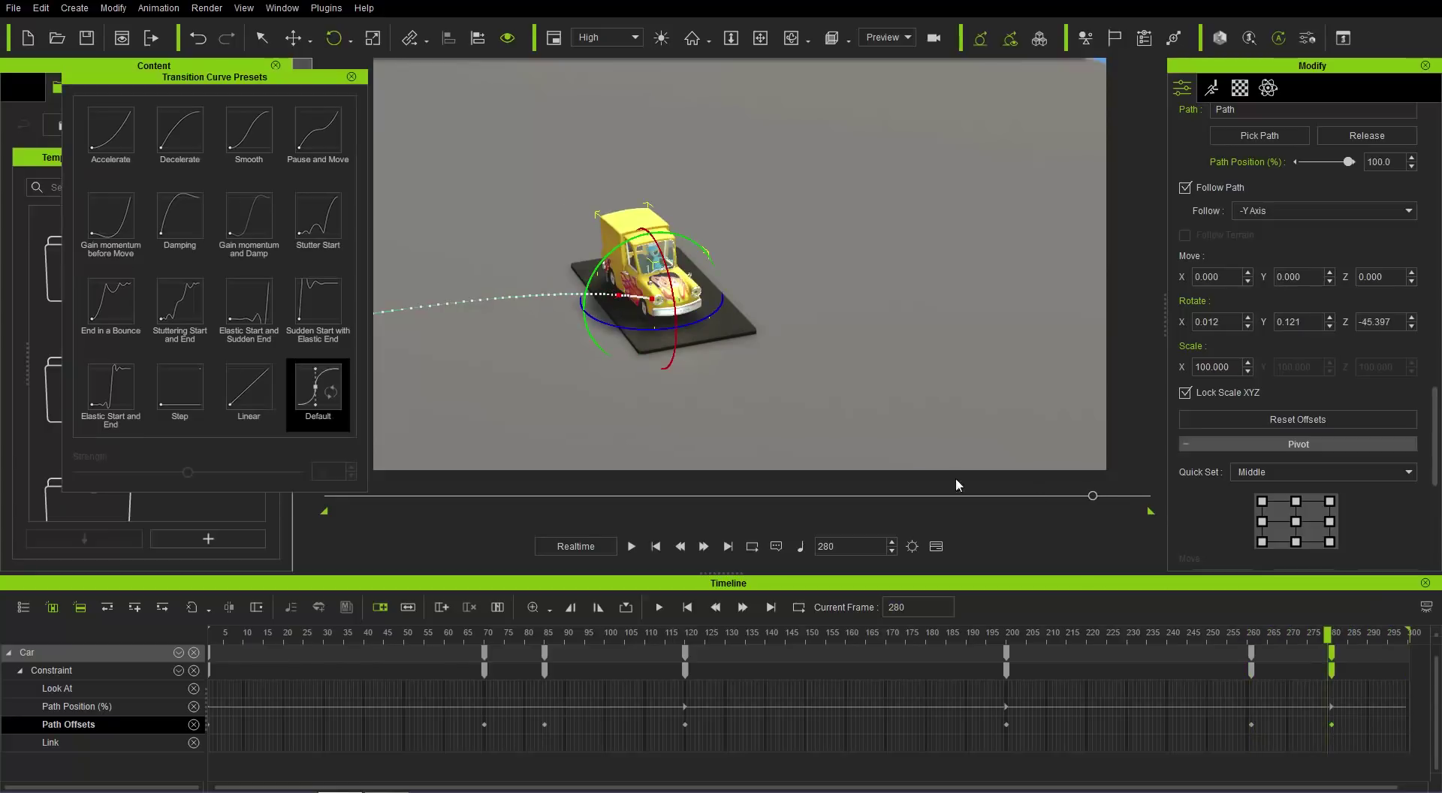
left_click(114, 133)
left_click(351, 77)
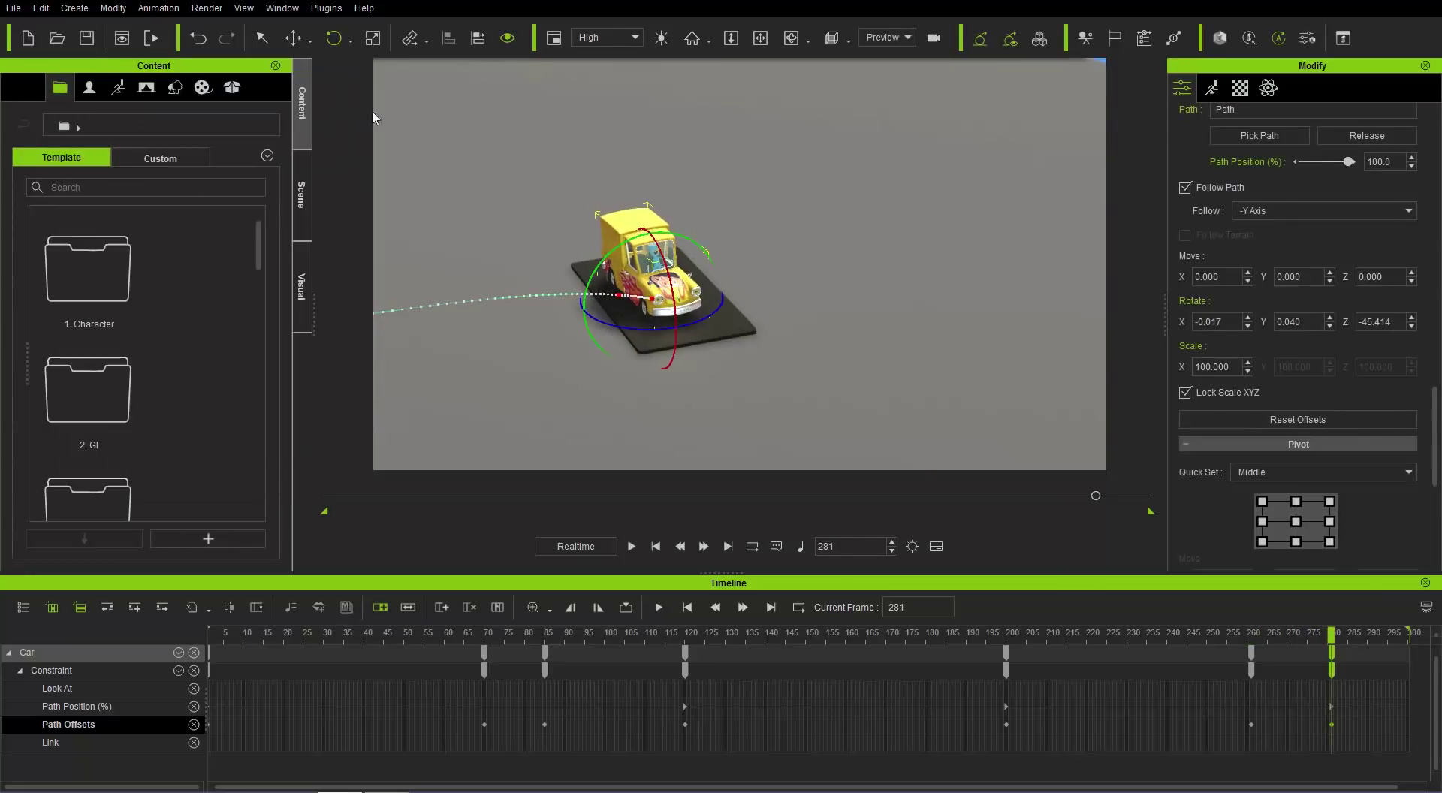
Step: Play back the truck's approach to the end platform from frame 193
left_click(979, 633)
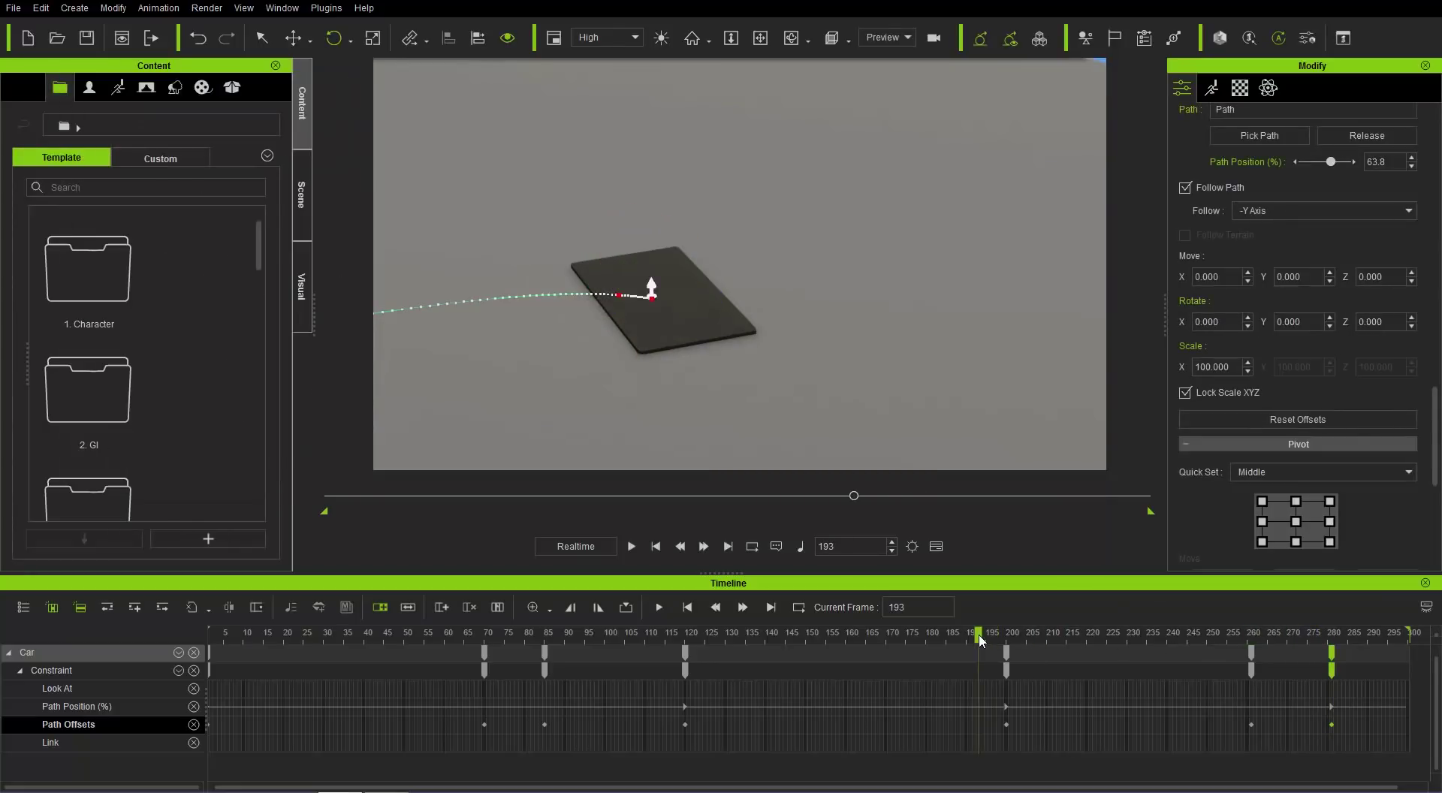
key("space")
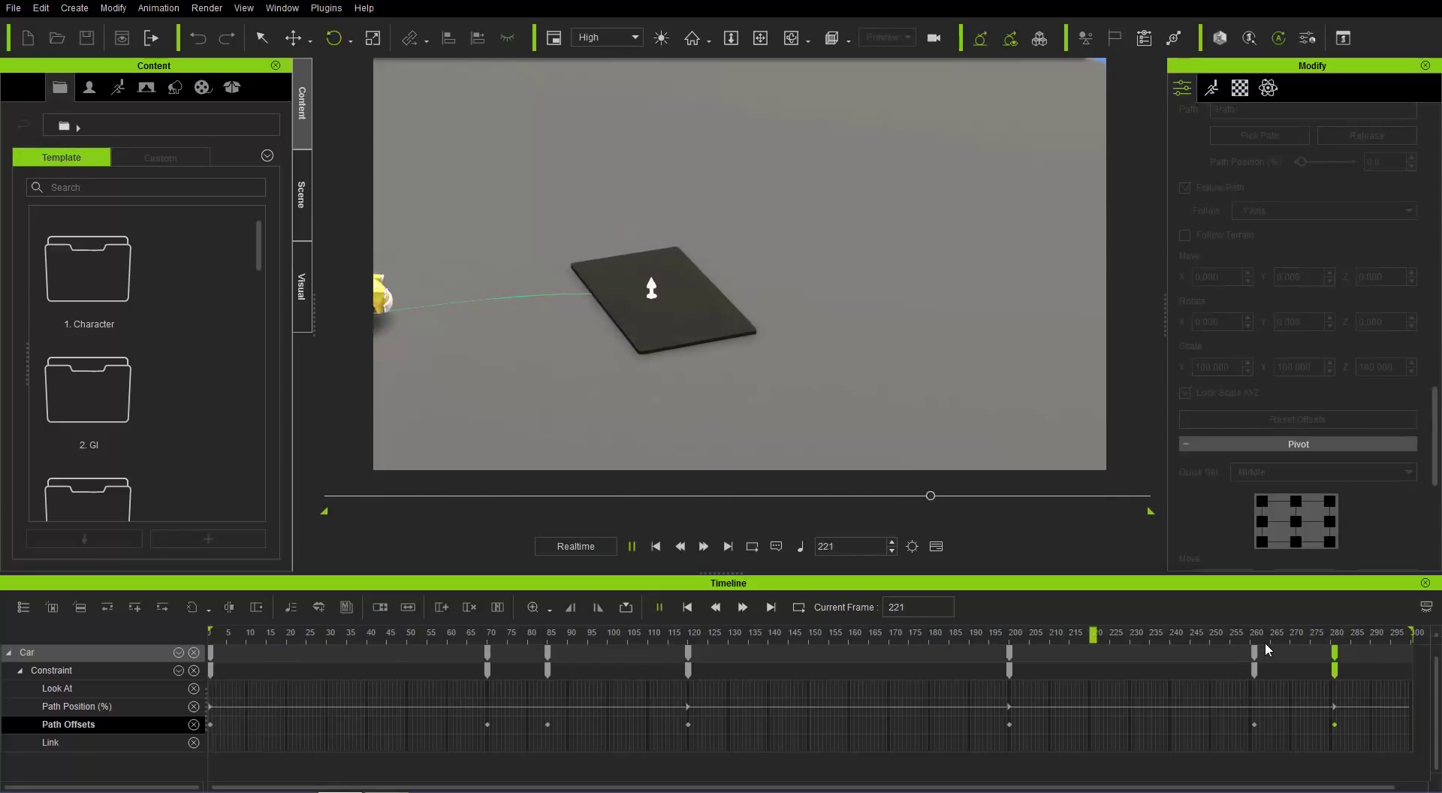
key("space")
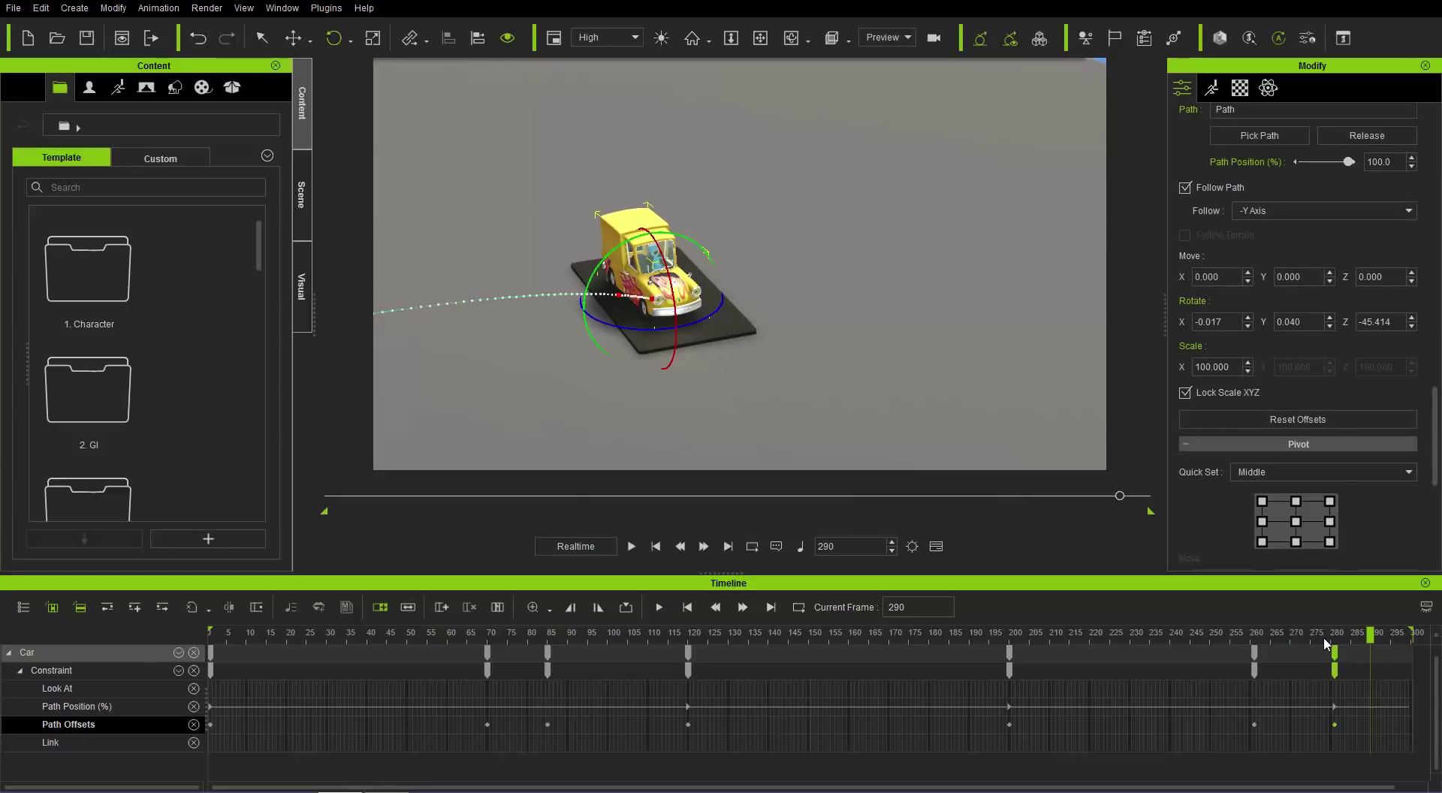
Step: With the truck climbing the ramp at frame 156, unlock the XYZ scale axes of its path offsets
right_click_drag(790, 334, 721, 360)
left_click(856, 394)
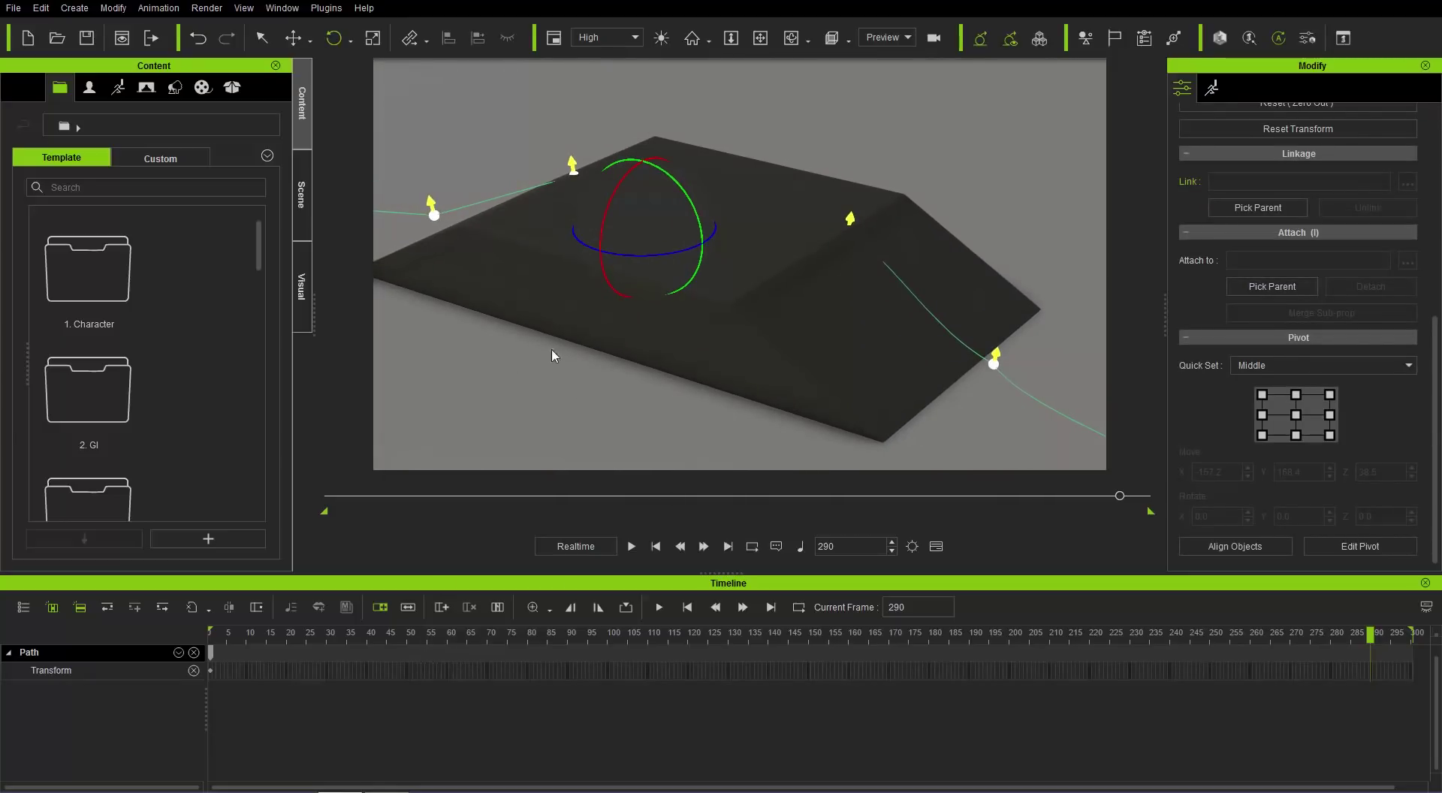
left_click_drag(440, 637, 892, 636)
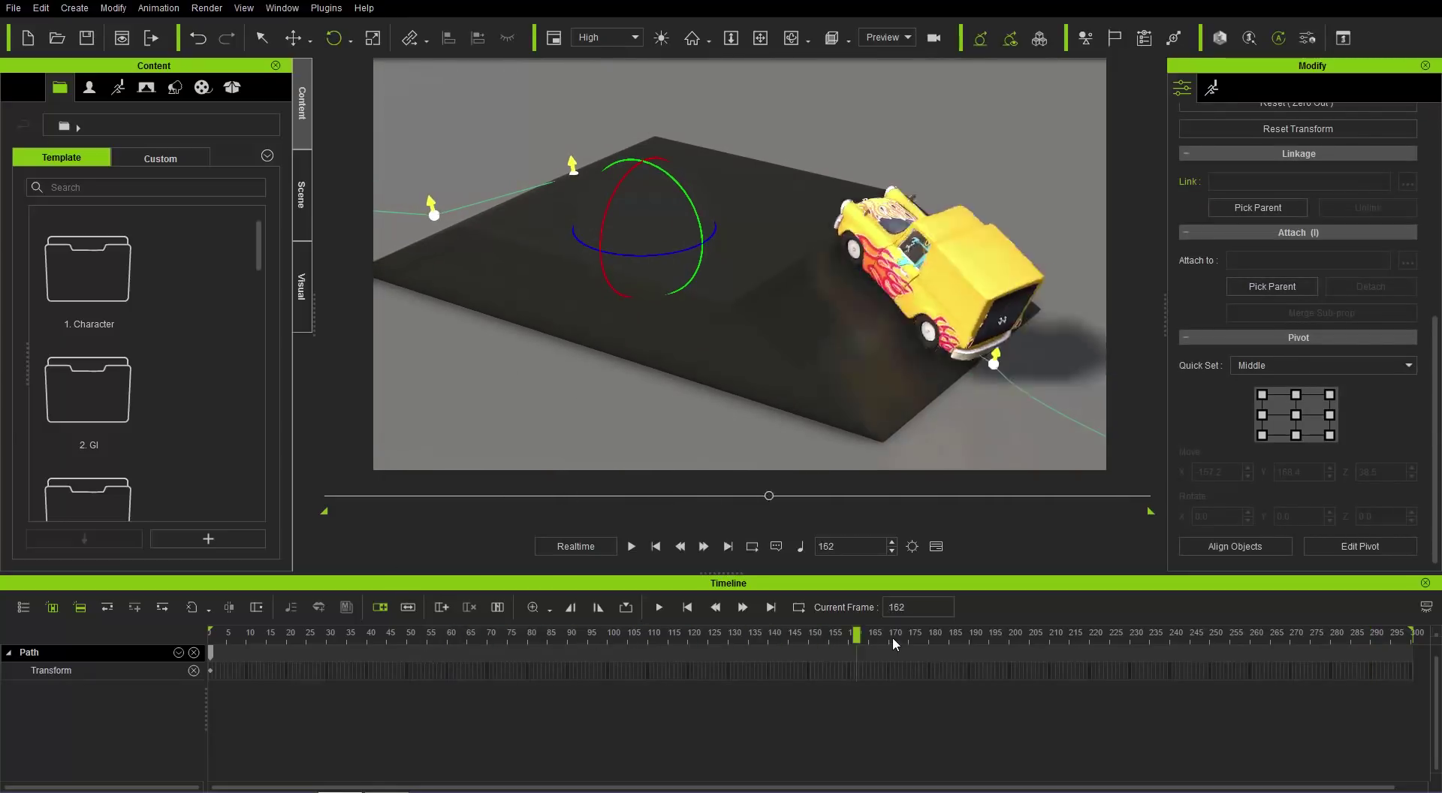
left_click(854, 206)
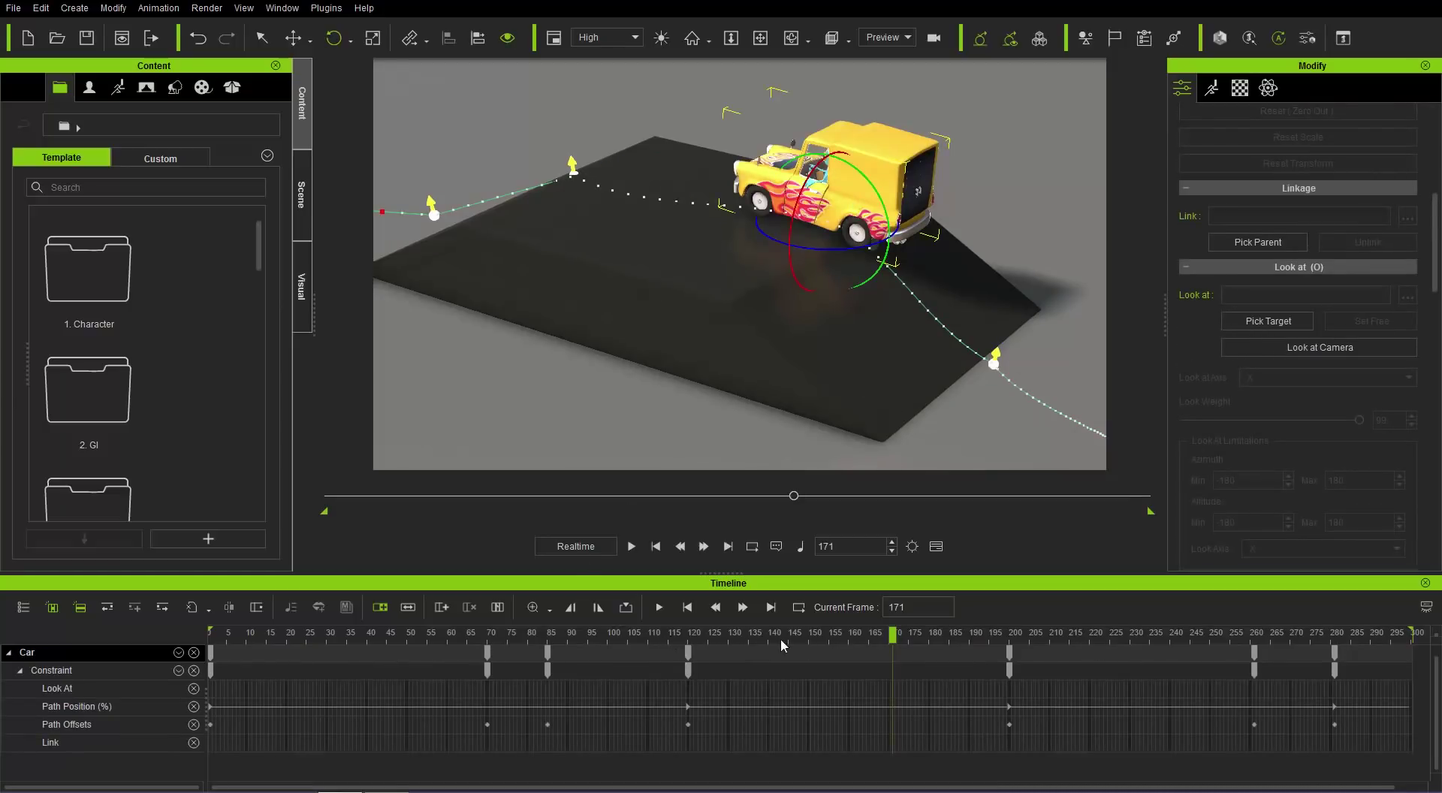
left_click_drag(866, 634, 834, 640)
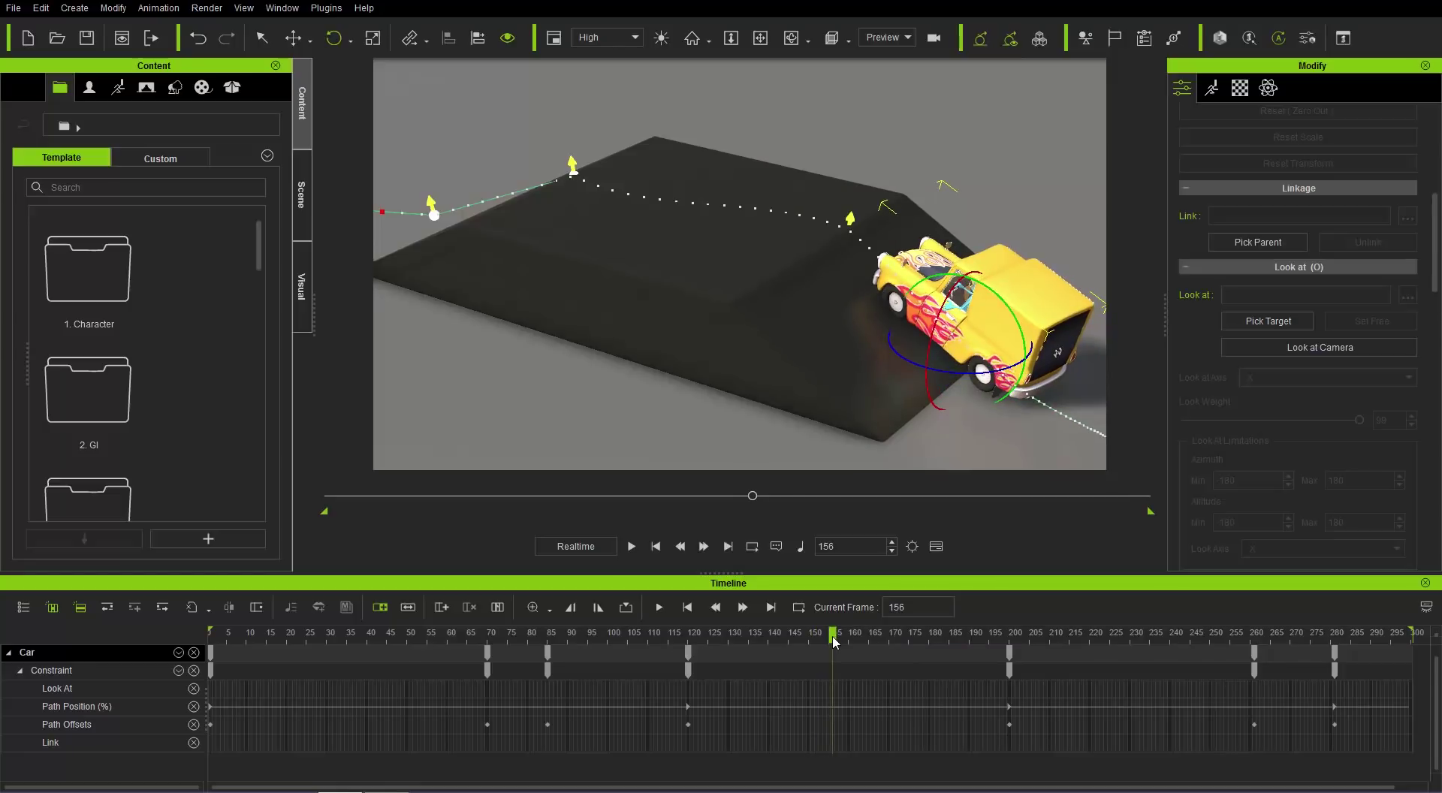
left_click_drag(1434, 300, 1434, 485)
scroll(1359, 416, "down", 3)
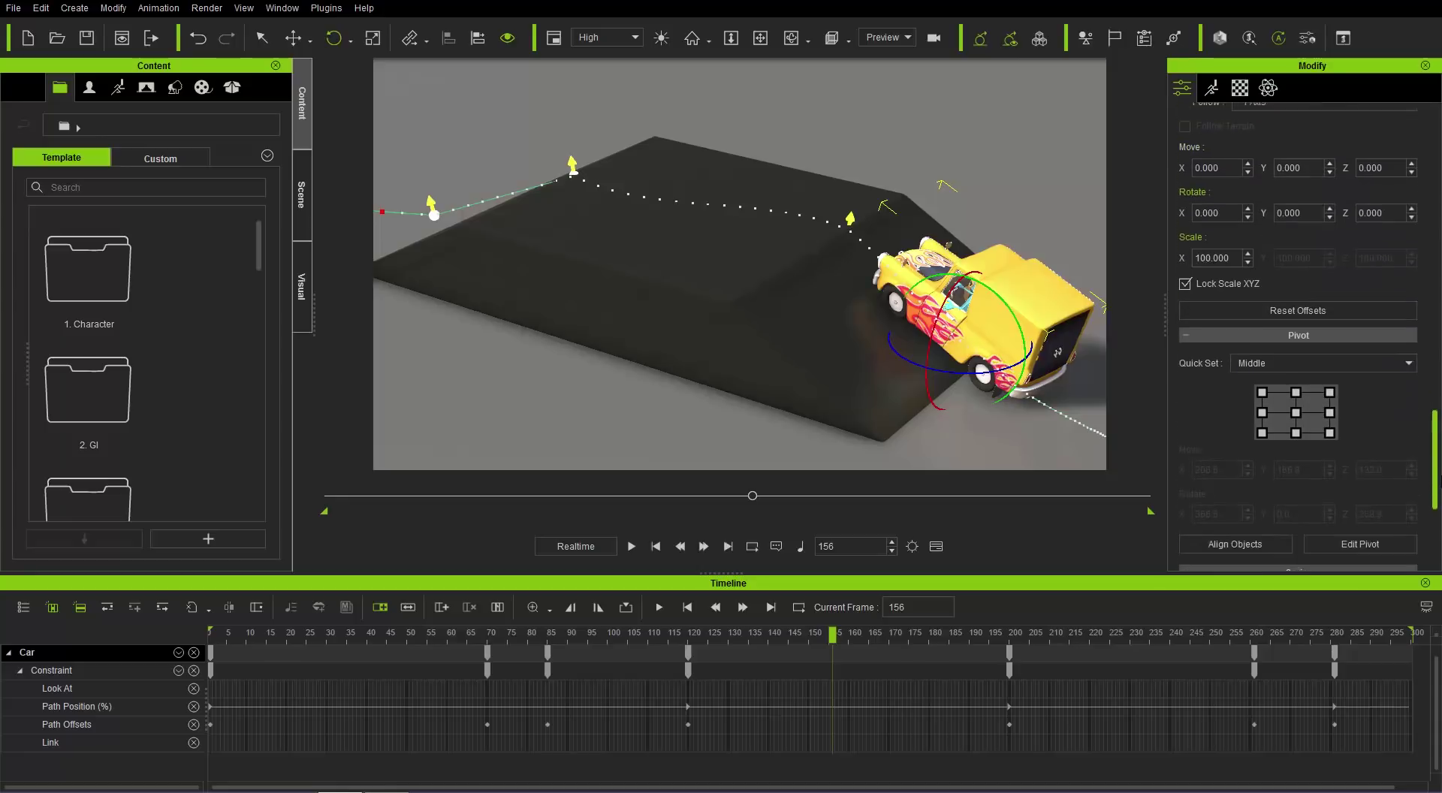
left_click(1213, 345)
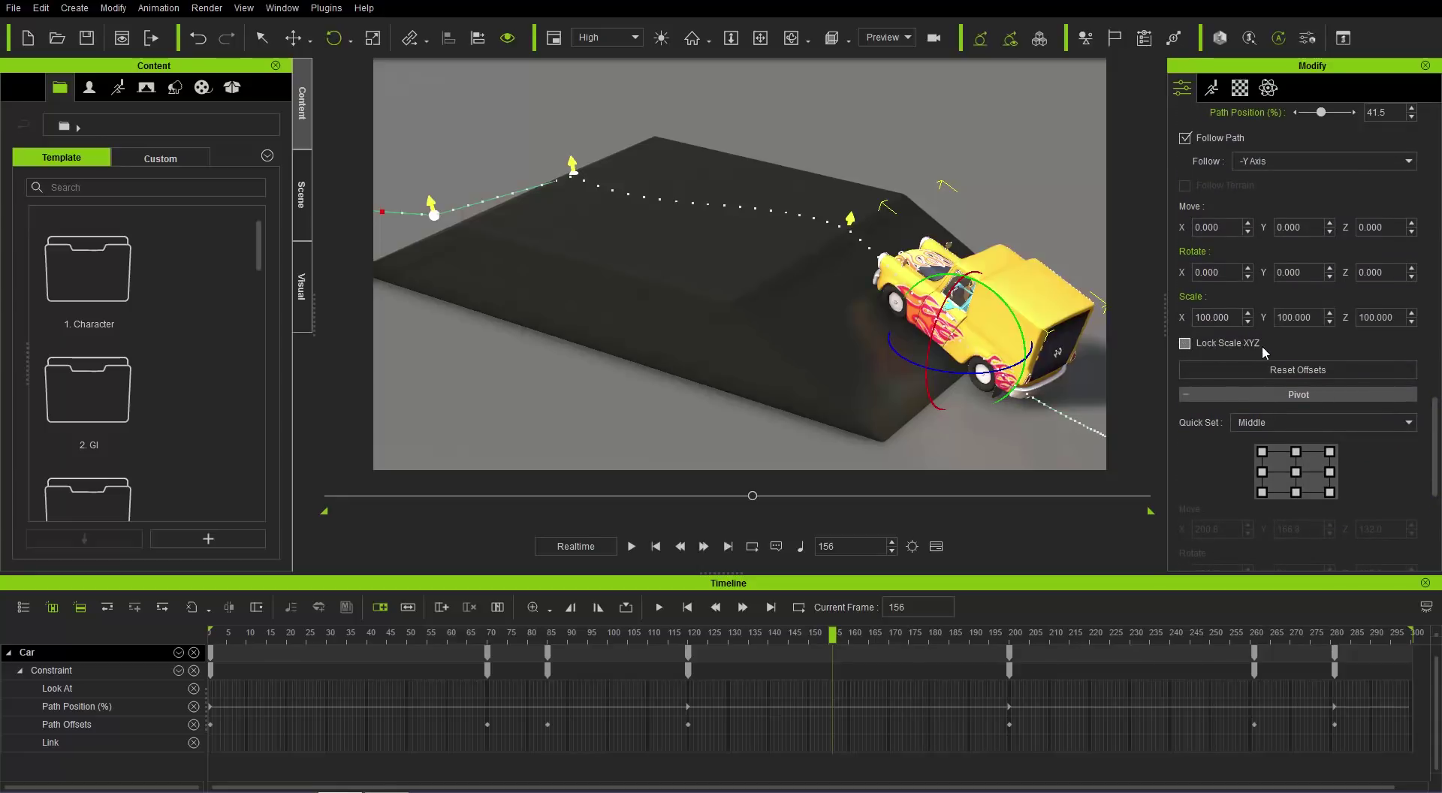
Step: At frame 156, set the truck's path offset Z scale to 60 and scrub through the squash
double_click(1395, 318)
type("60")
key("Return")
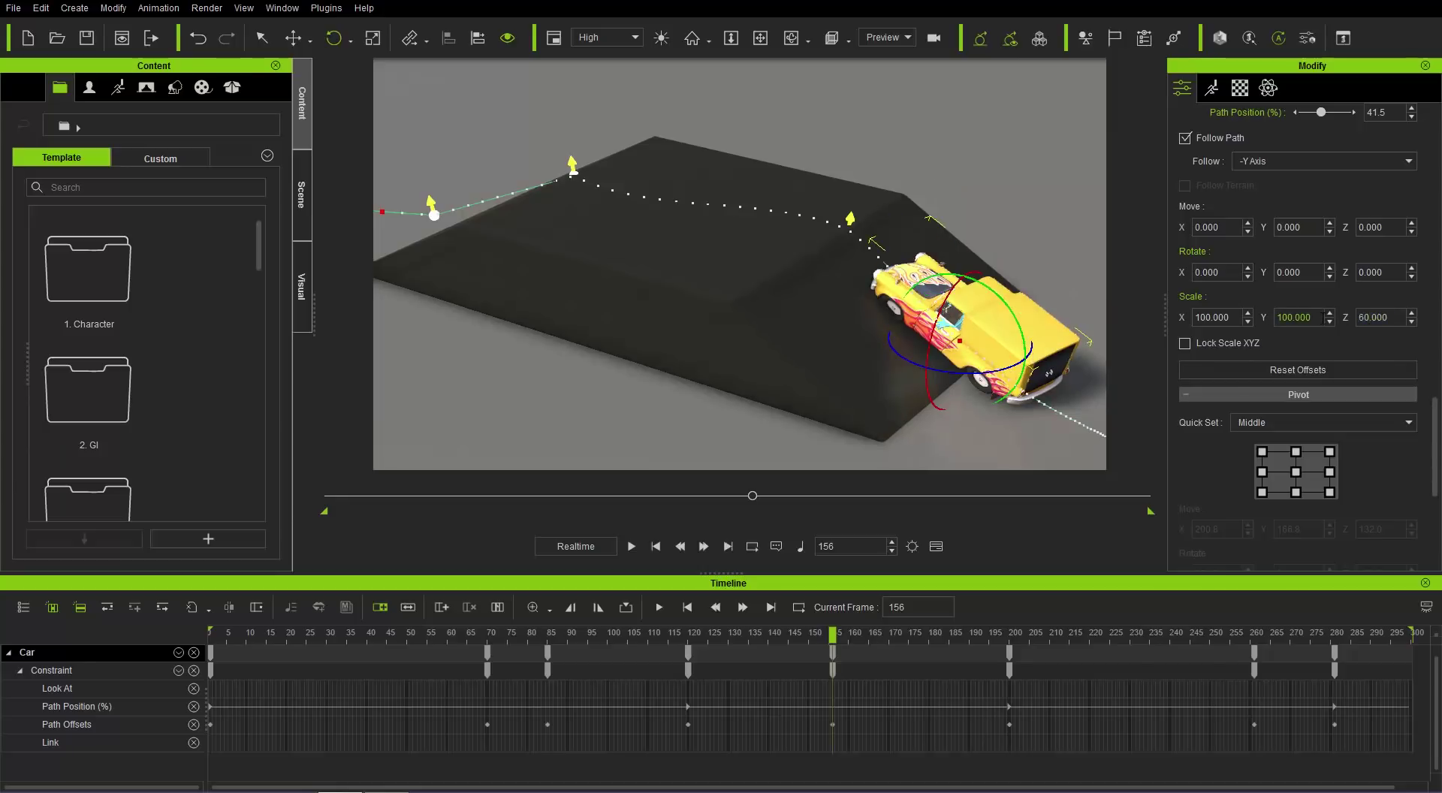
left_click_drag(781, 642, 833, 637)
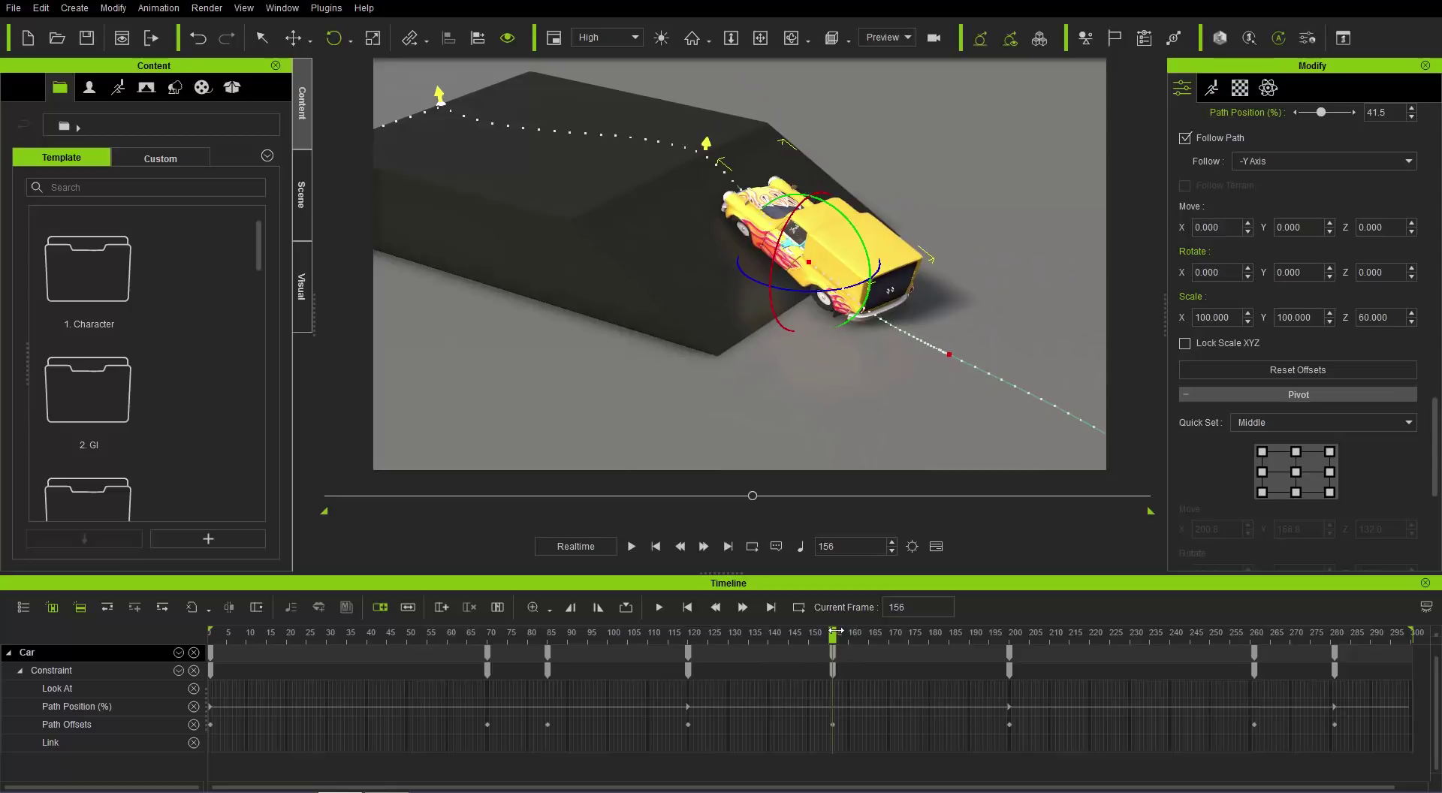
Step: At frame 171, set the truck's path offset Z scale to 120 and scrub through the stretch on the ramp
left_click(893, 639)
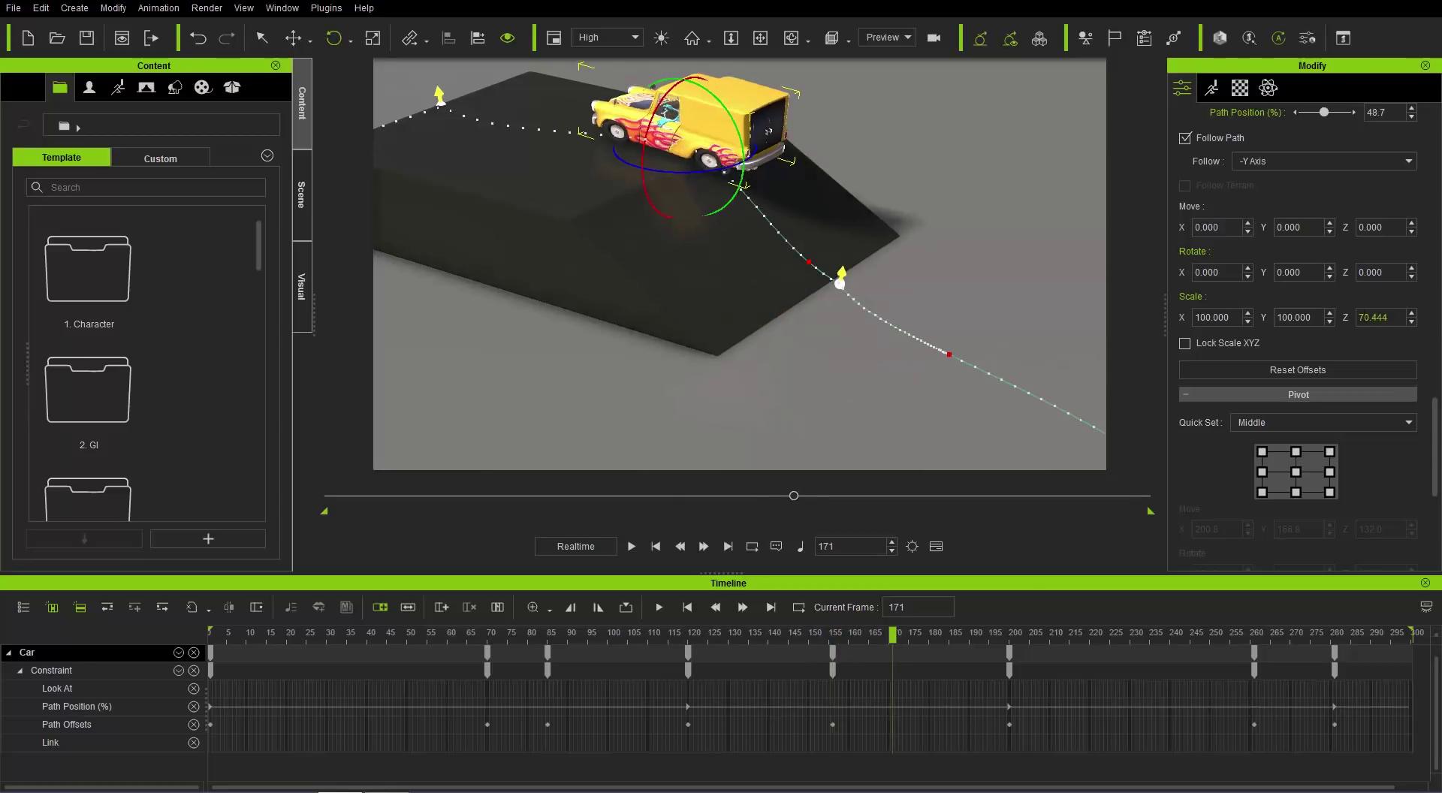
type("120")
key("Return")
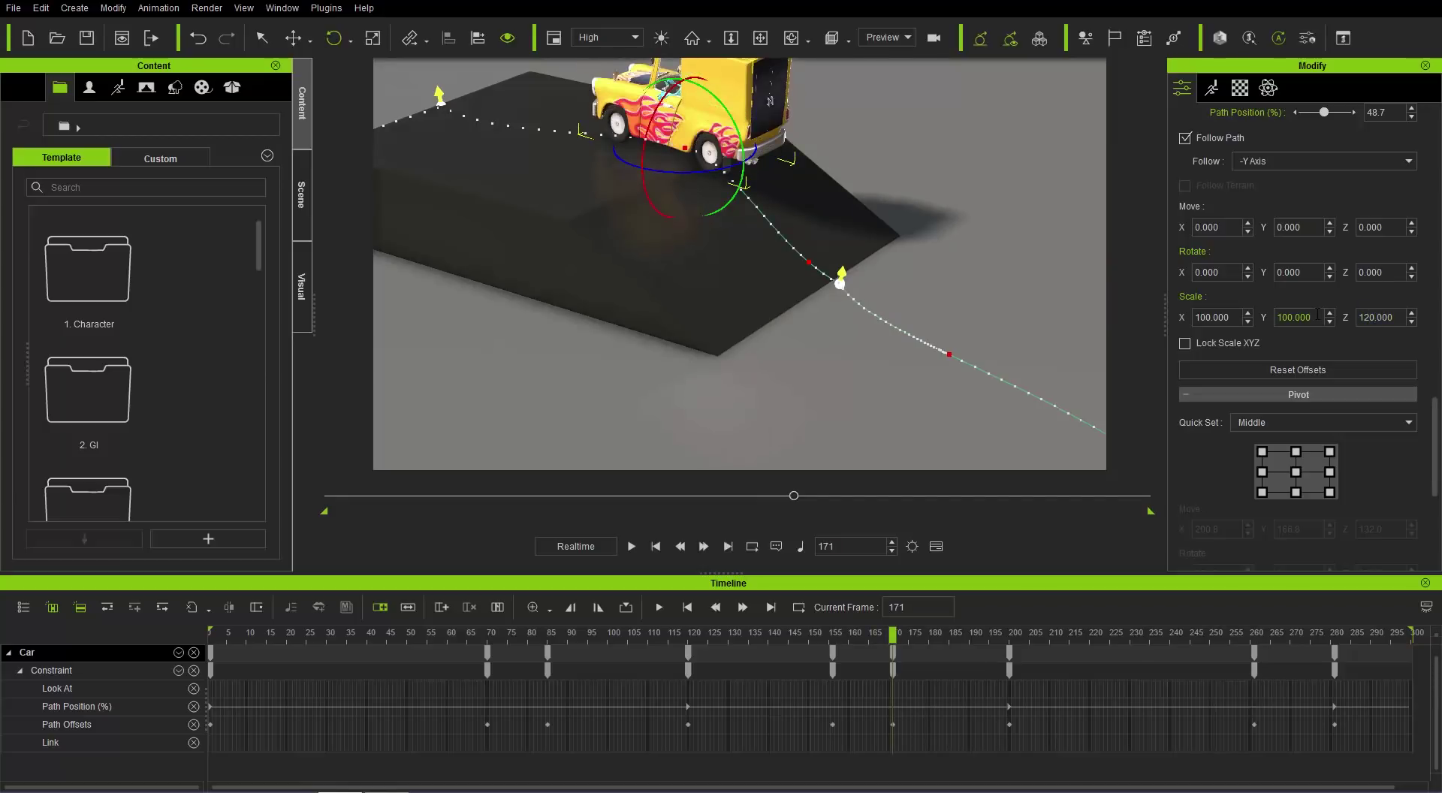
left_click_drag(819, 633, 960, 631)
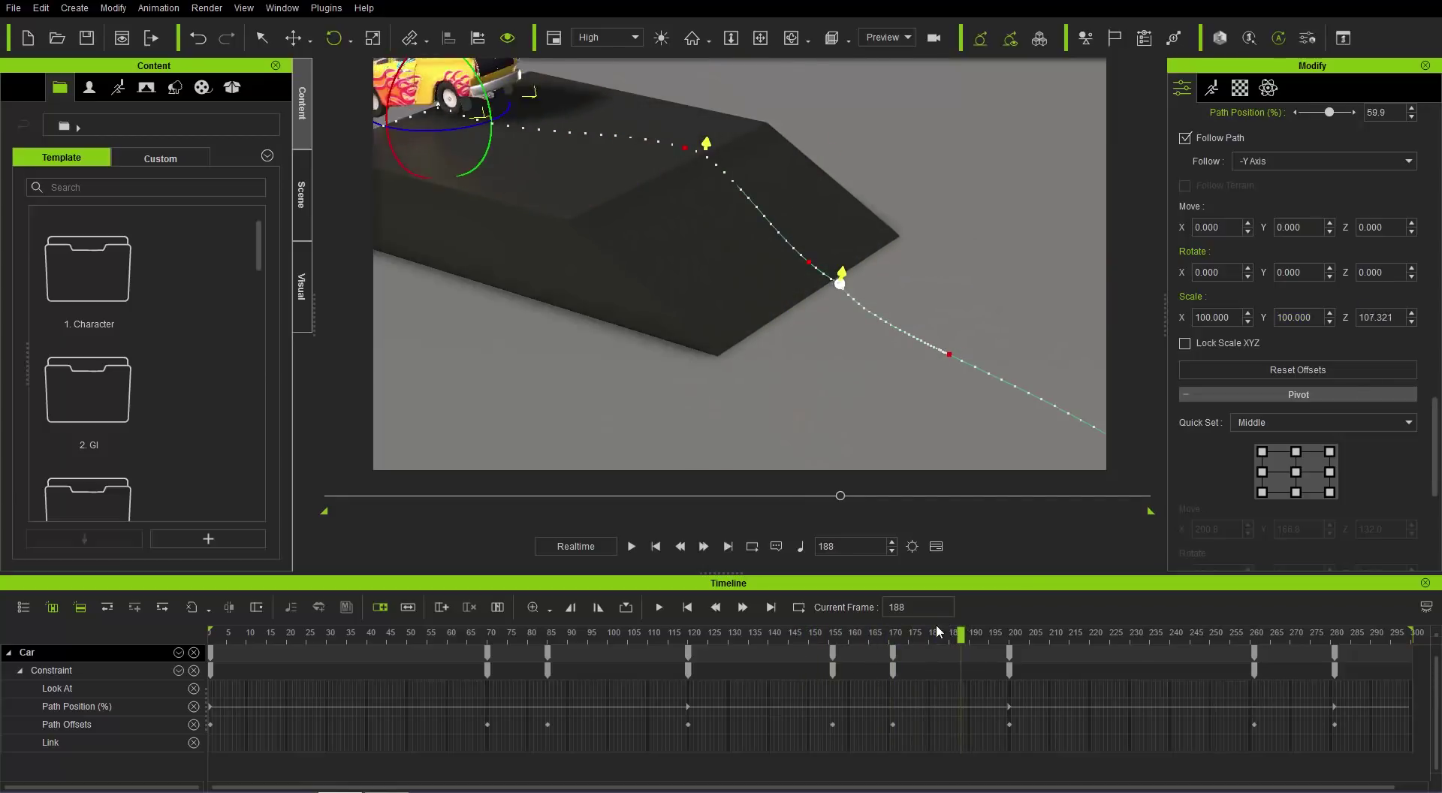
Step: Apply the Accelerate transition curve preset to the Path Offsets key at frame 171 and scrub through to frame 199
left_click(892, 723)
right_click(894, 724)
left_click(966, 687)
left_click(135, 127)
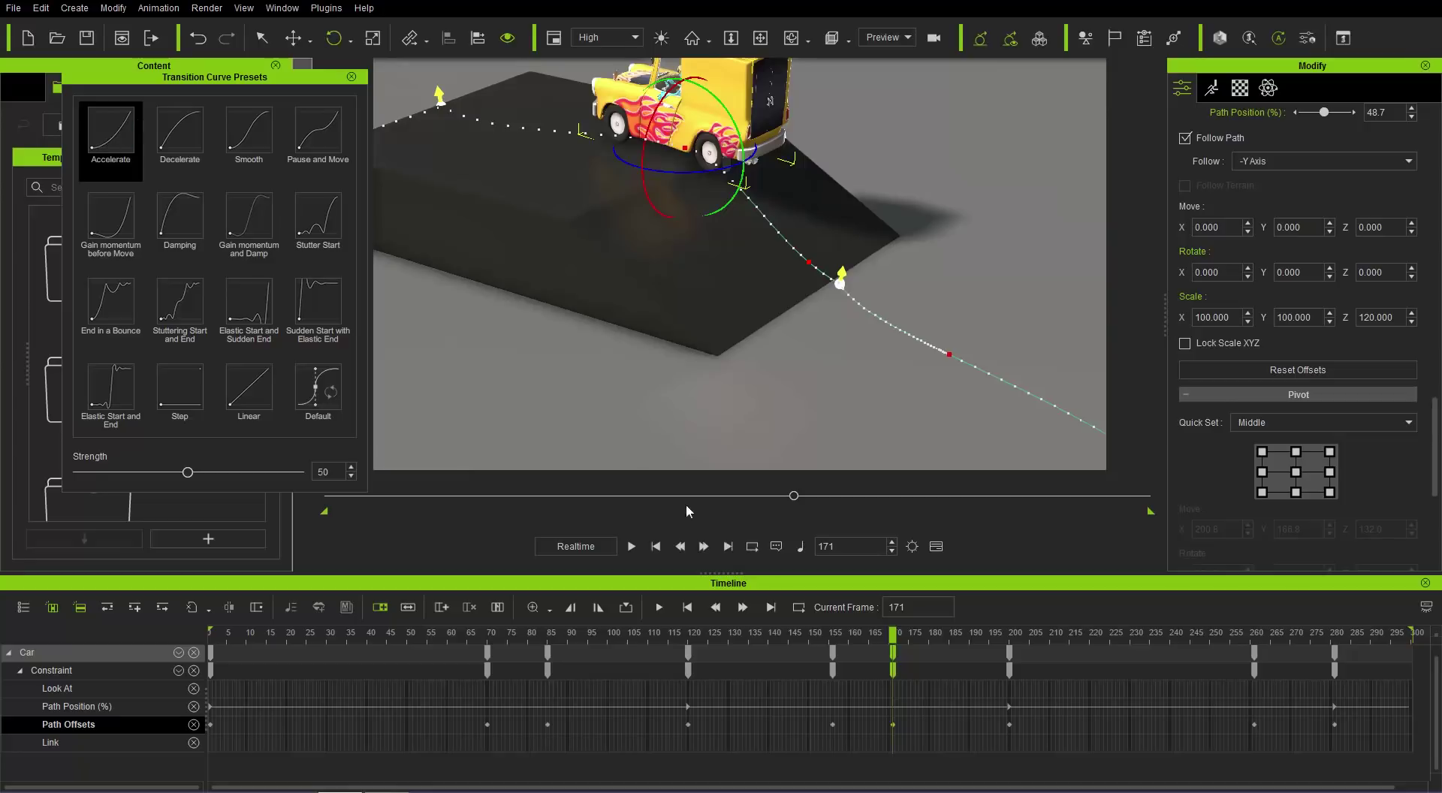
left_click_drag(893, 640, 1005, 640)
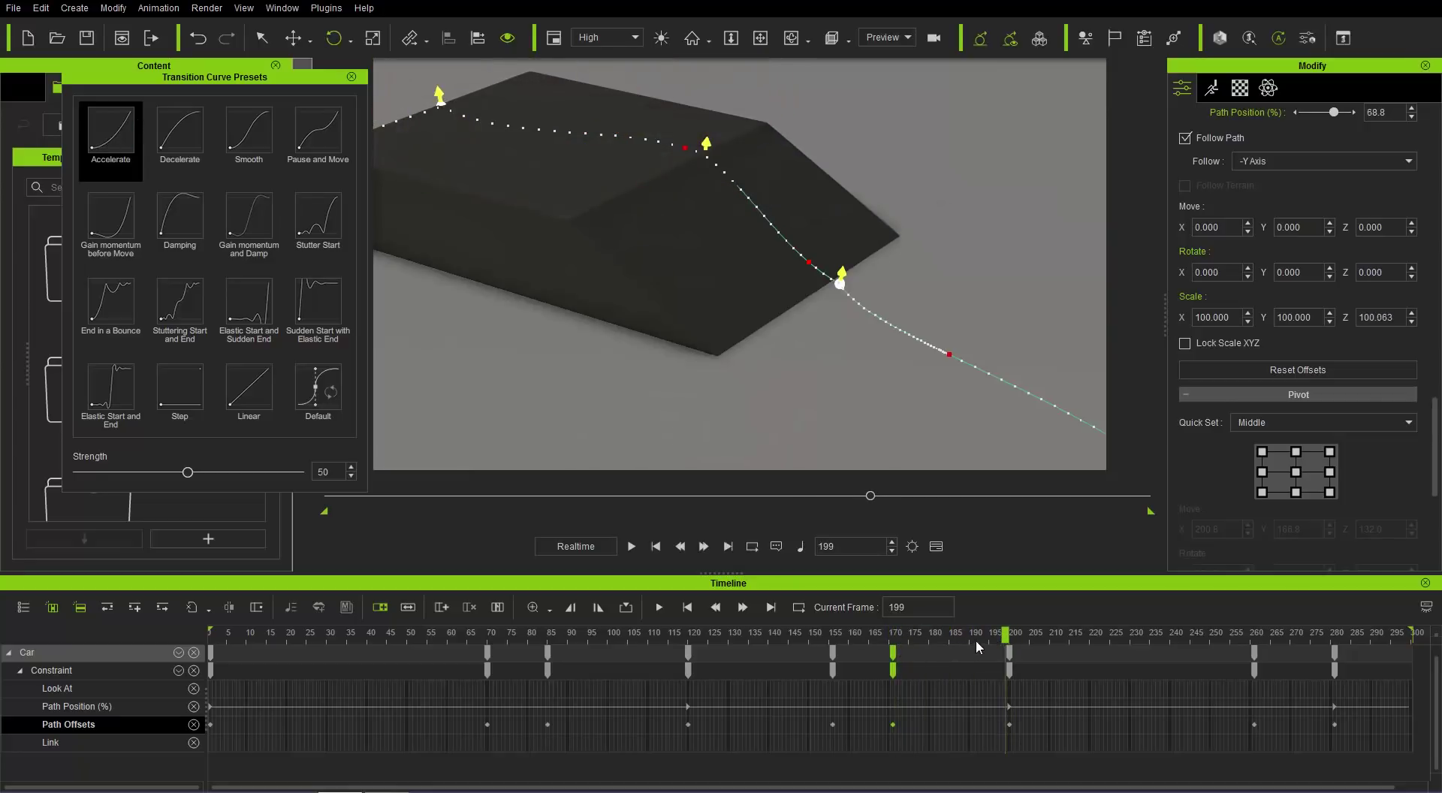
right_click_drag(526, 173, 415, 173)
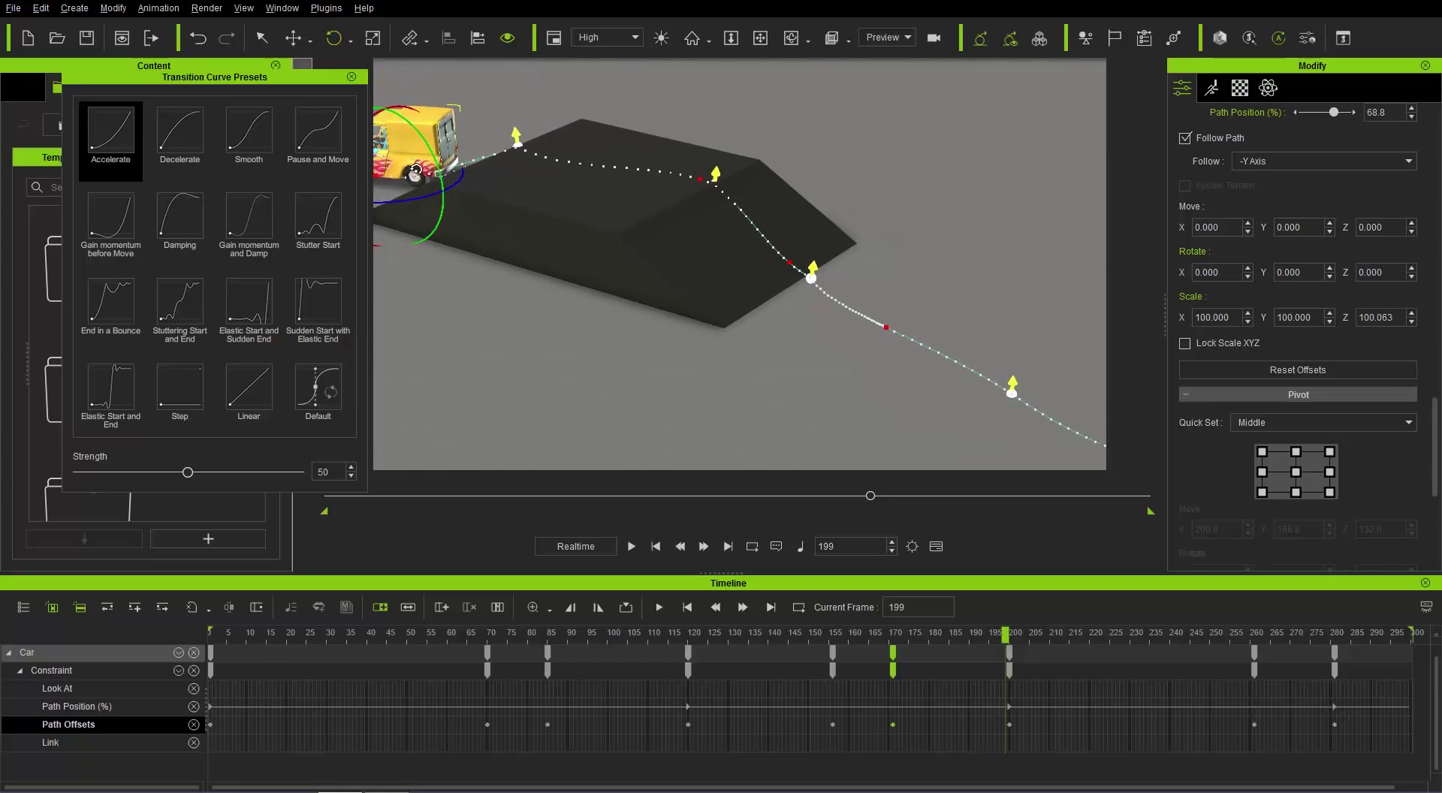
left_click(351, 77)
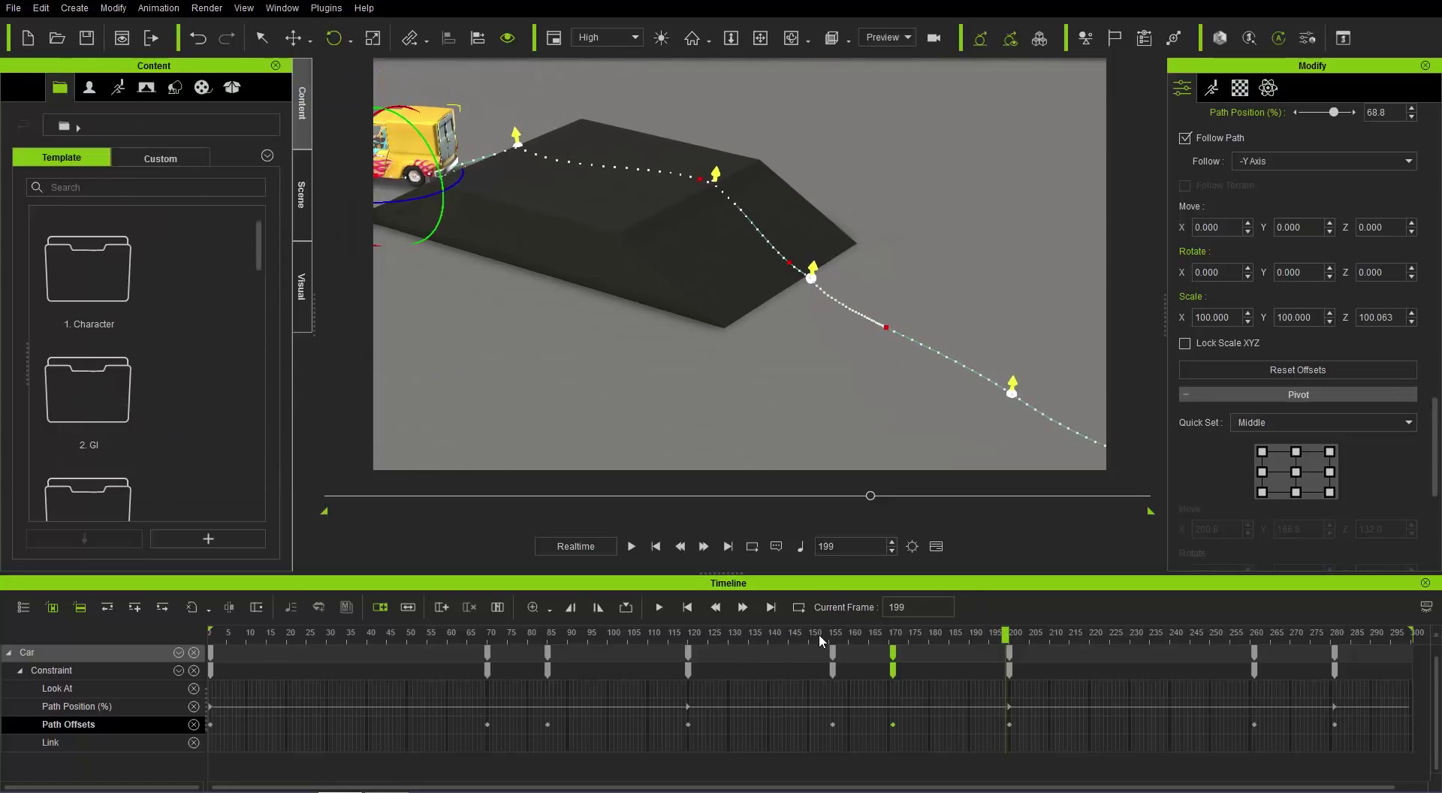
Step: Limit the playback range to frames 129–185 and play back the truck's squash and stretch over the ramp
left_click_drag(813, 637, 726, 640)
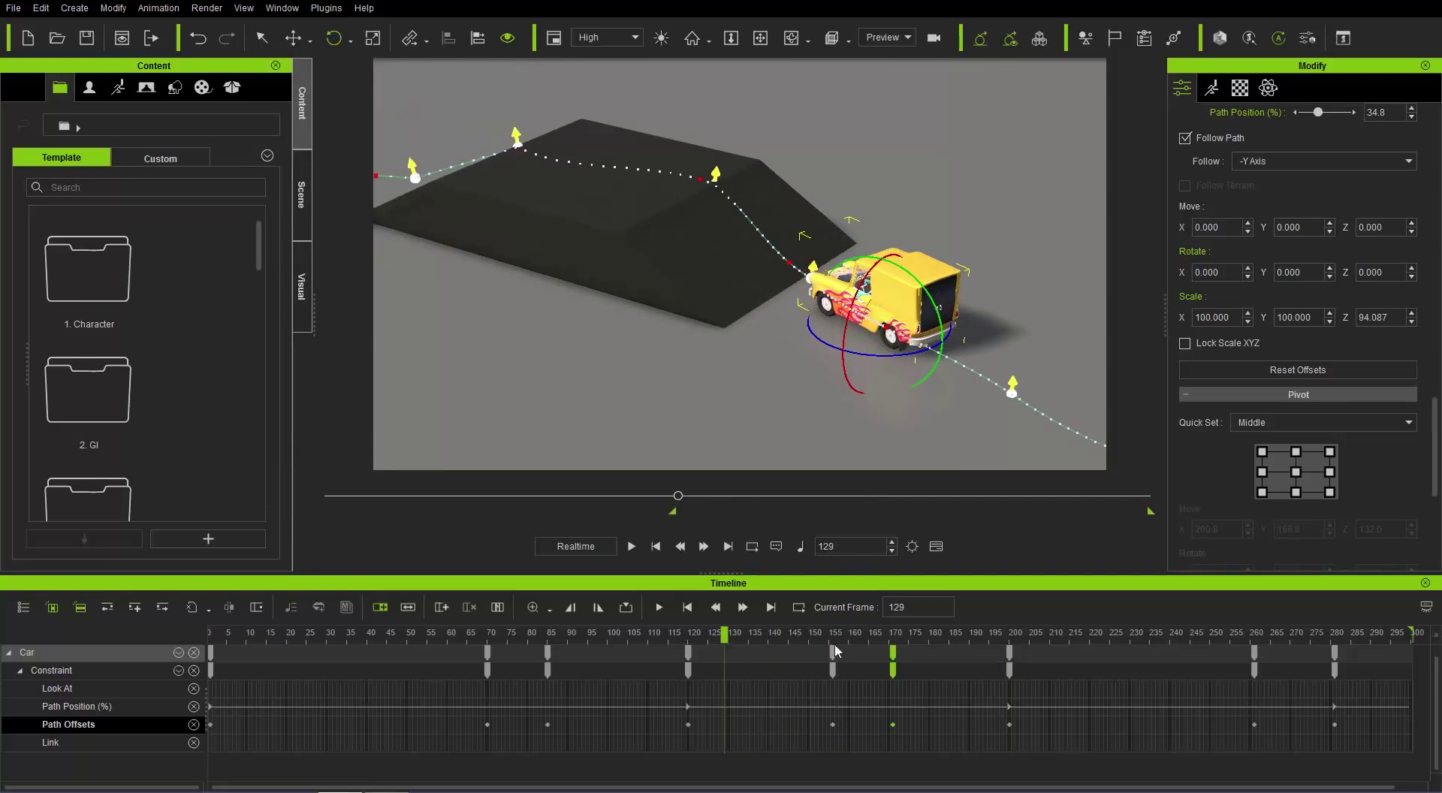
mouse_move(941, 636)
left_mouse_down()
mouse_move(976, 633)
mouse_move(949, 638)
left_mouse_up()
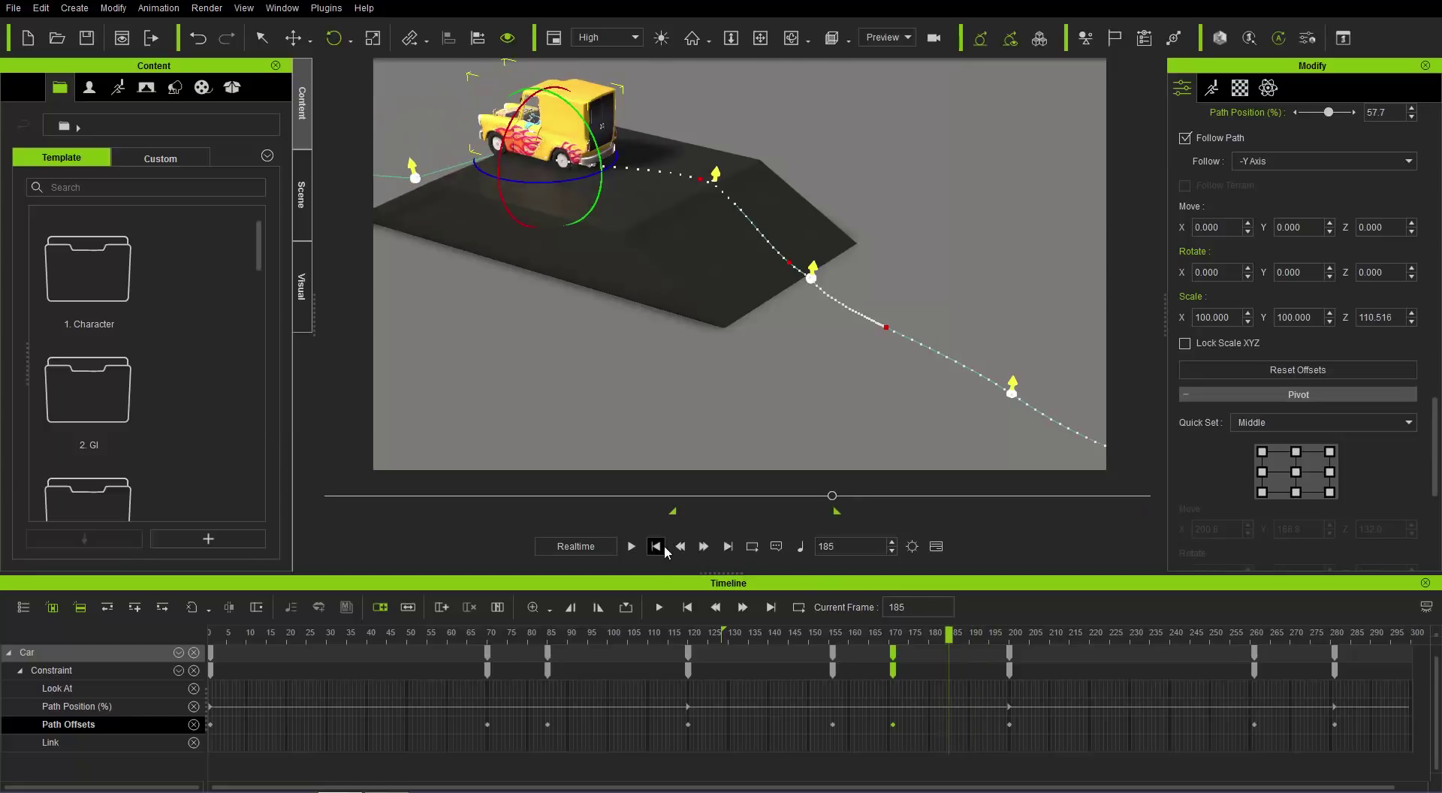
left_click(632, 547)
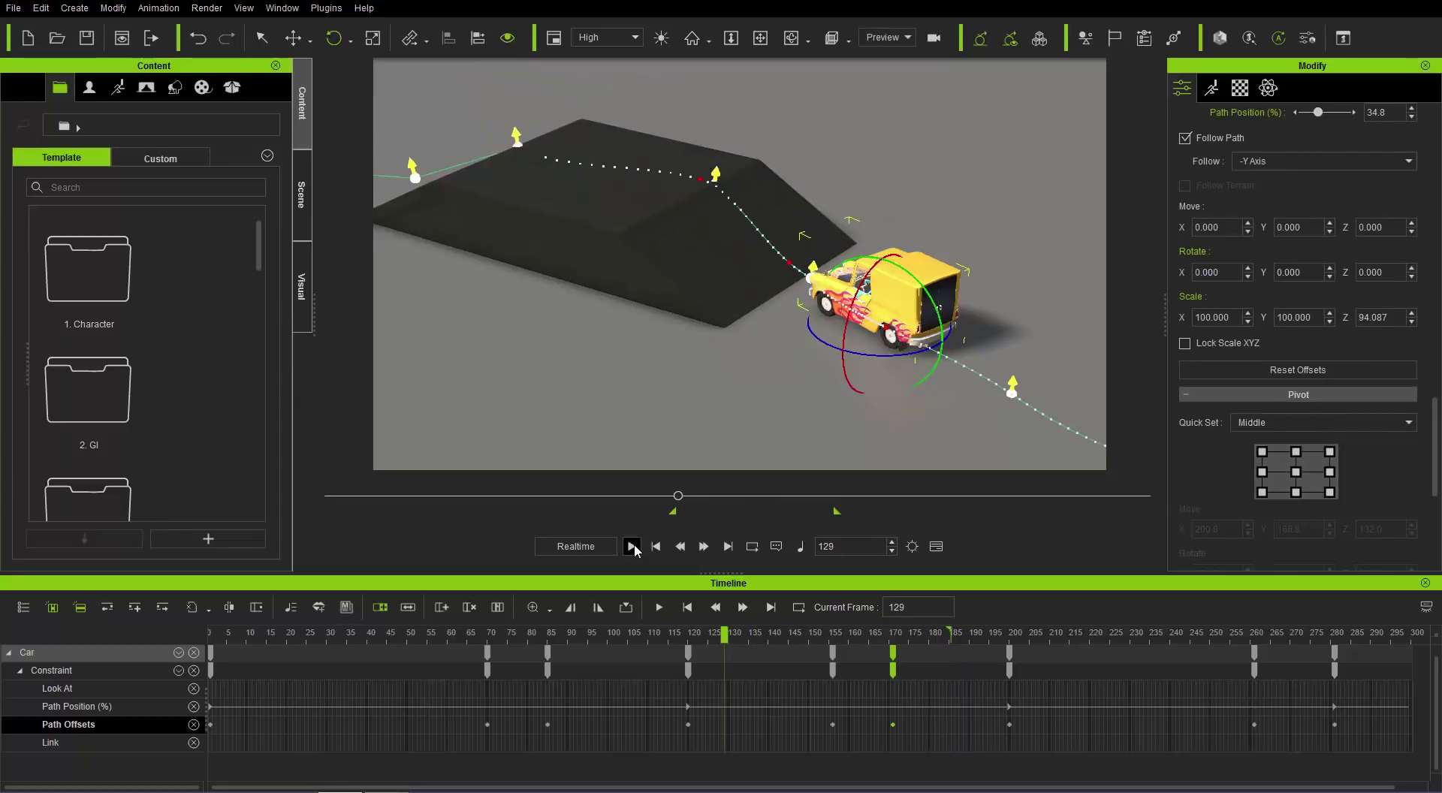
left_click(653, 547)
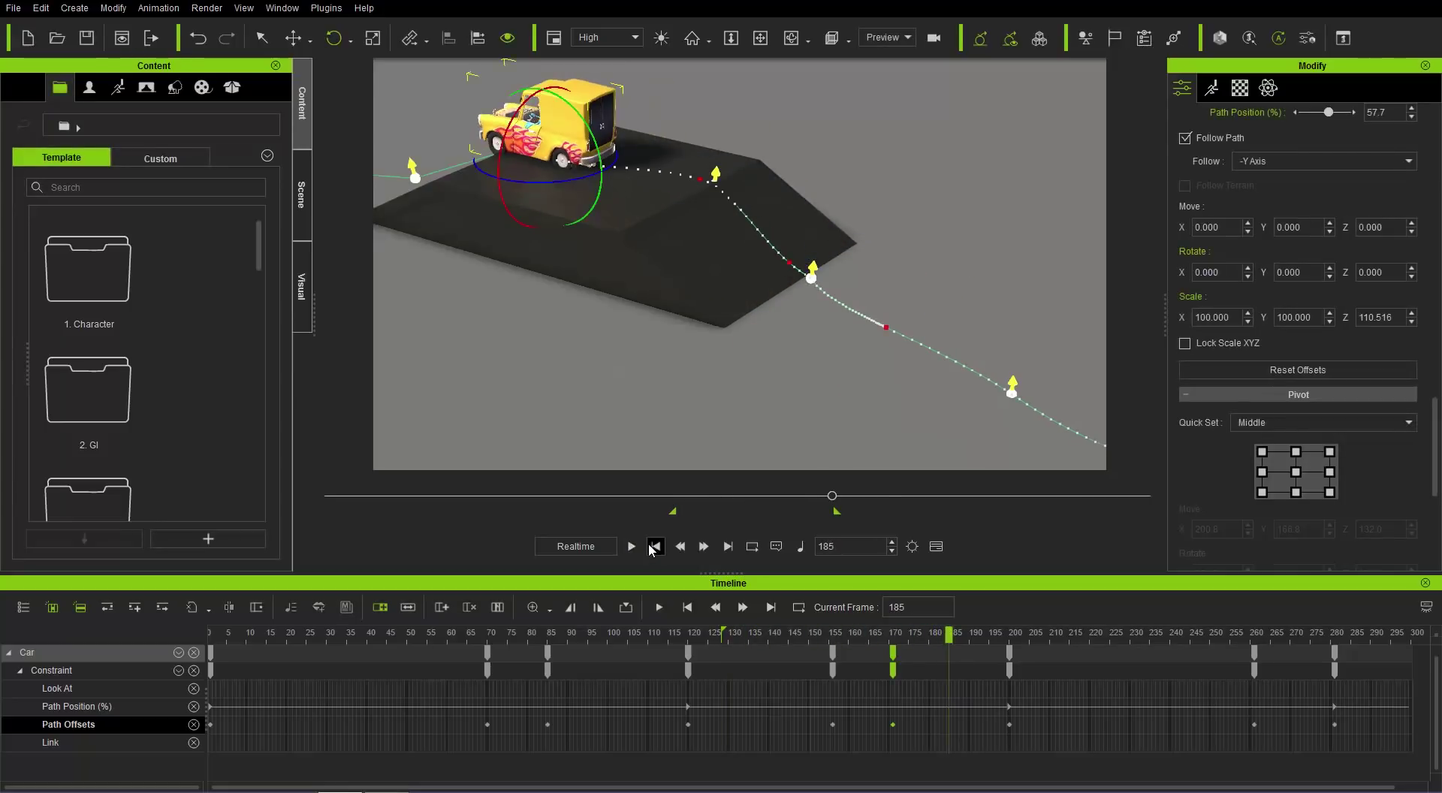
left_click(654, 548)
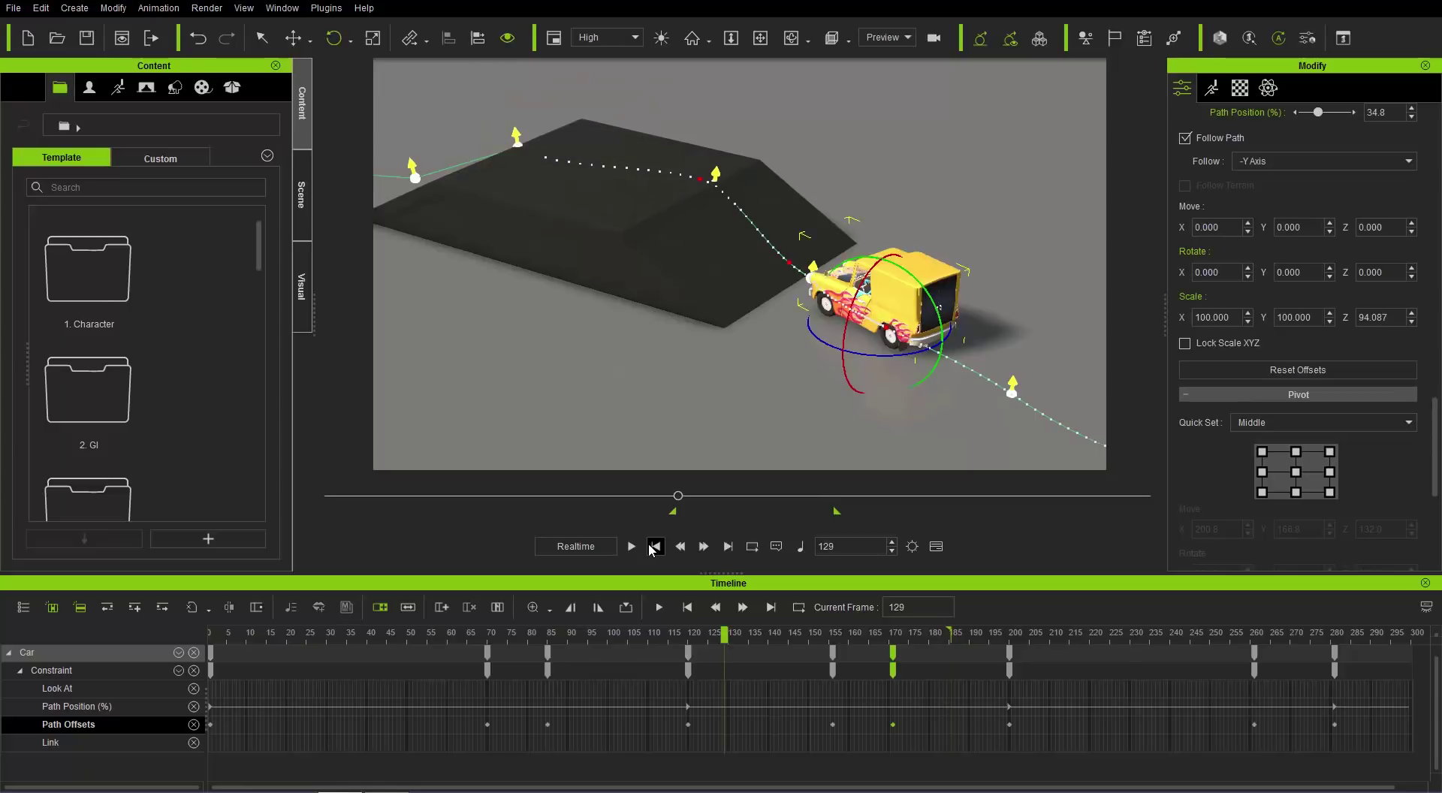
Step: Restore the full playback range and play the whole animation from frame 1 with the entire path in view
left_click(732, 641)
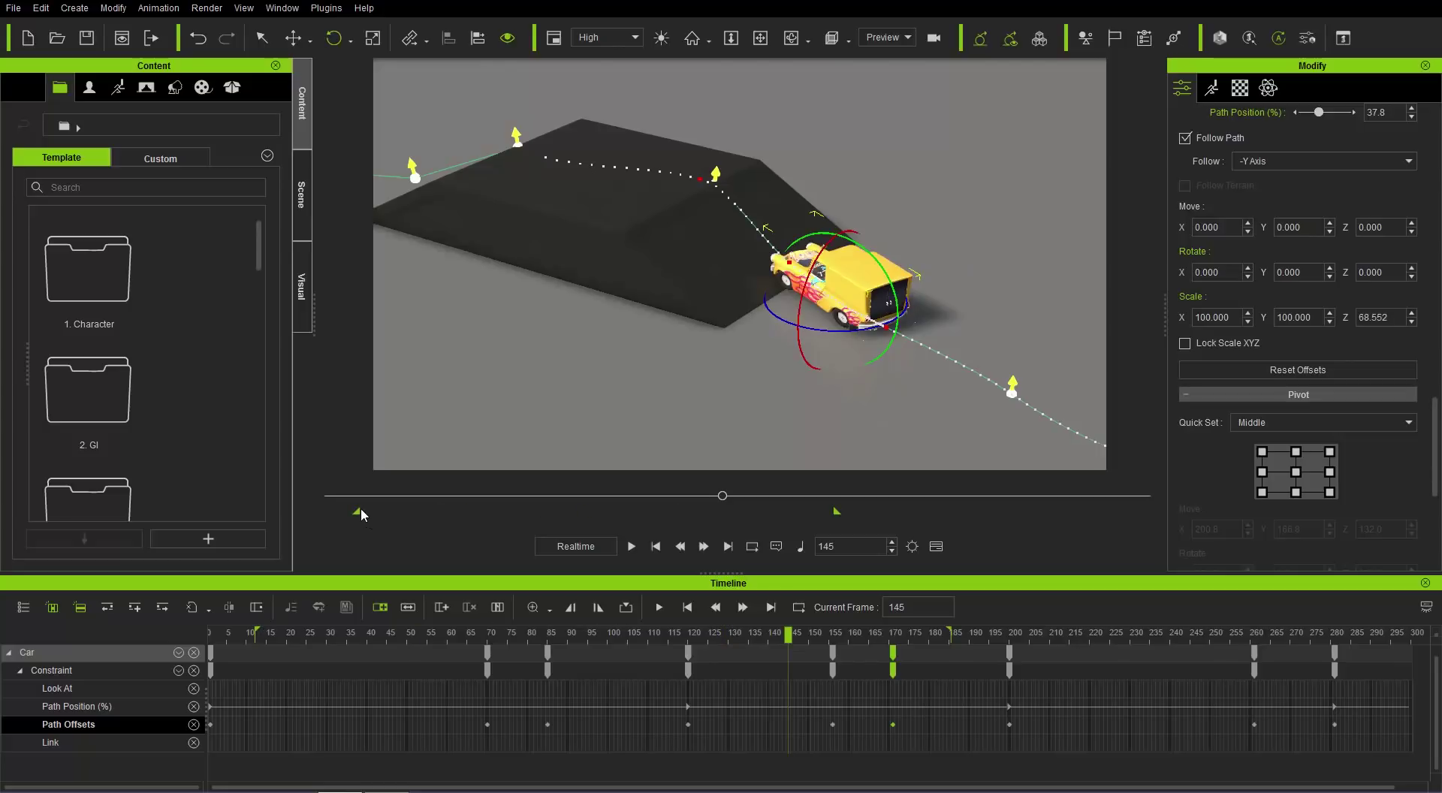
left_click_drag(840, 513, 1182, 517)
scroll(820, 332, "down", 5)
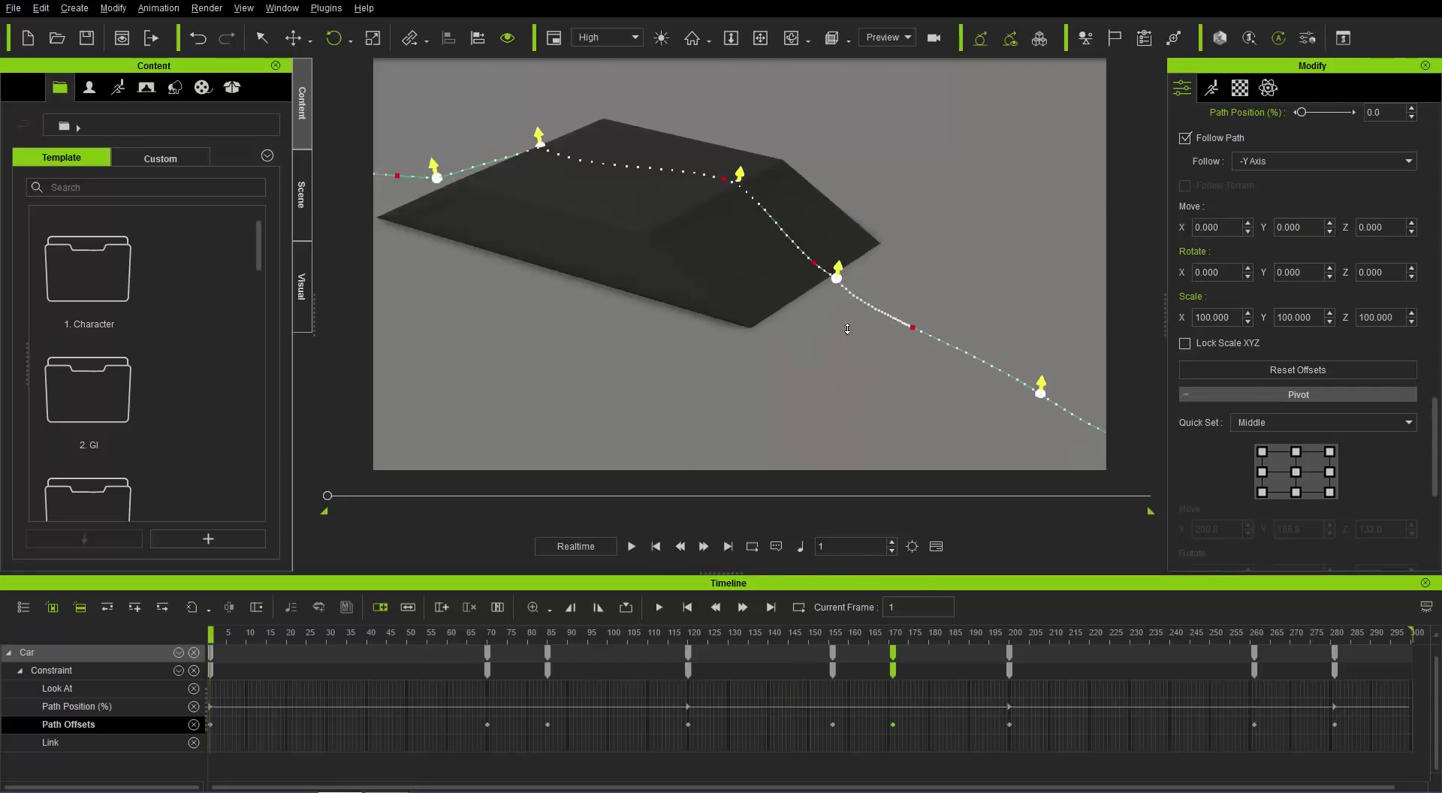
right_click_drag(798, 301, 736, 89)
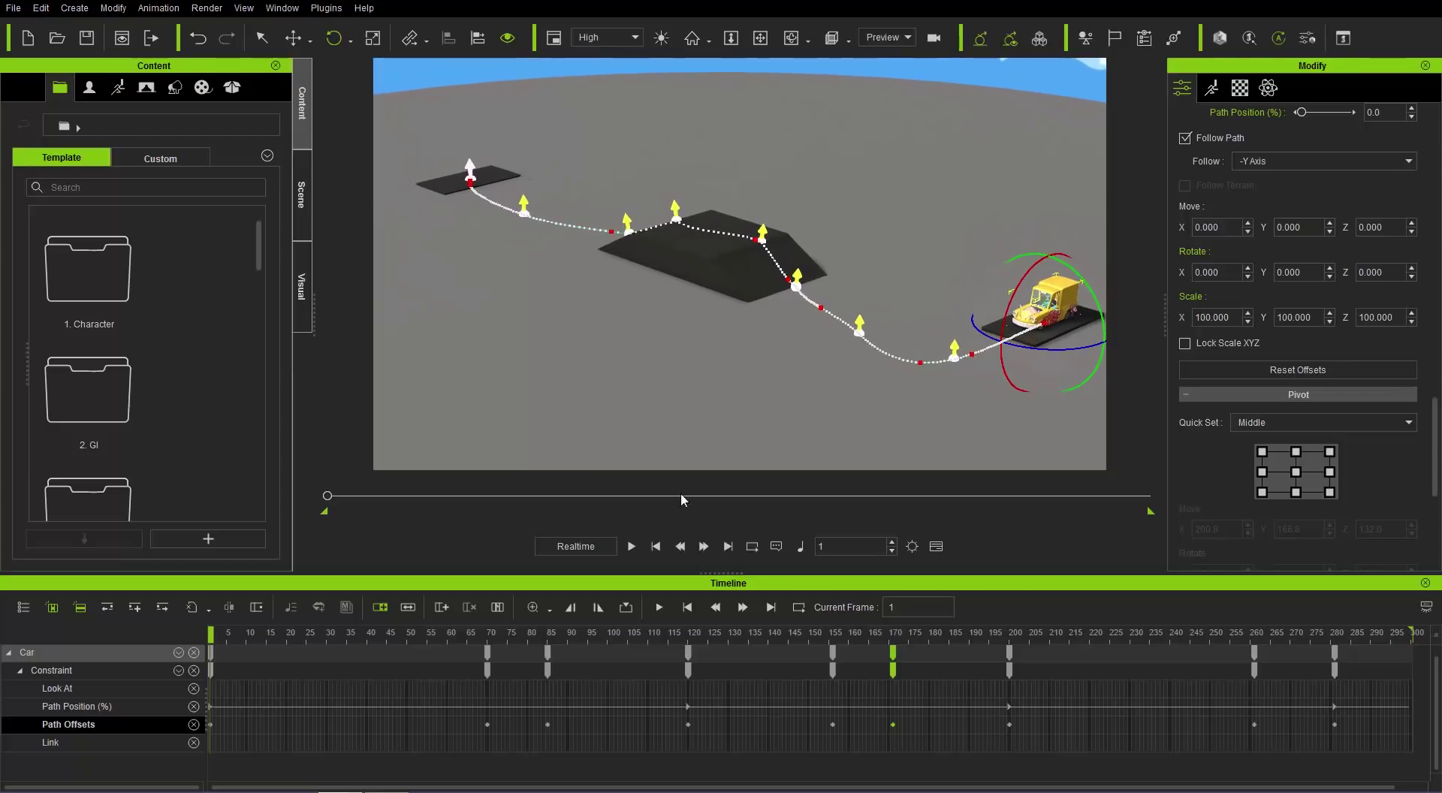
left_click(635, 547)
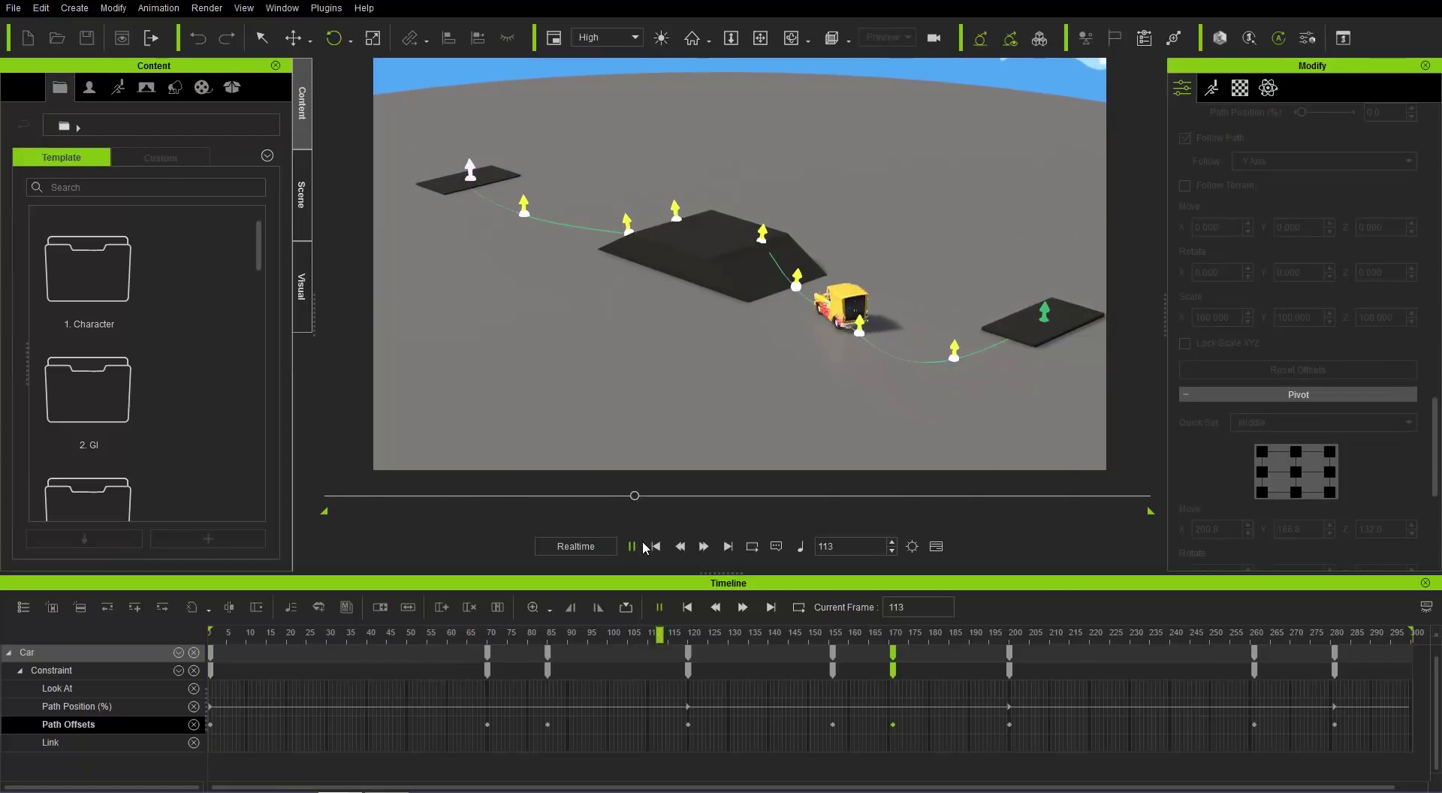